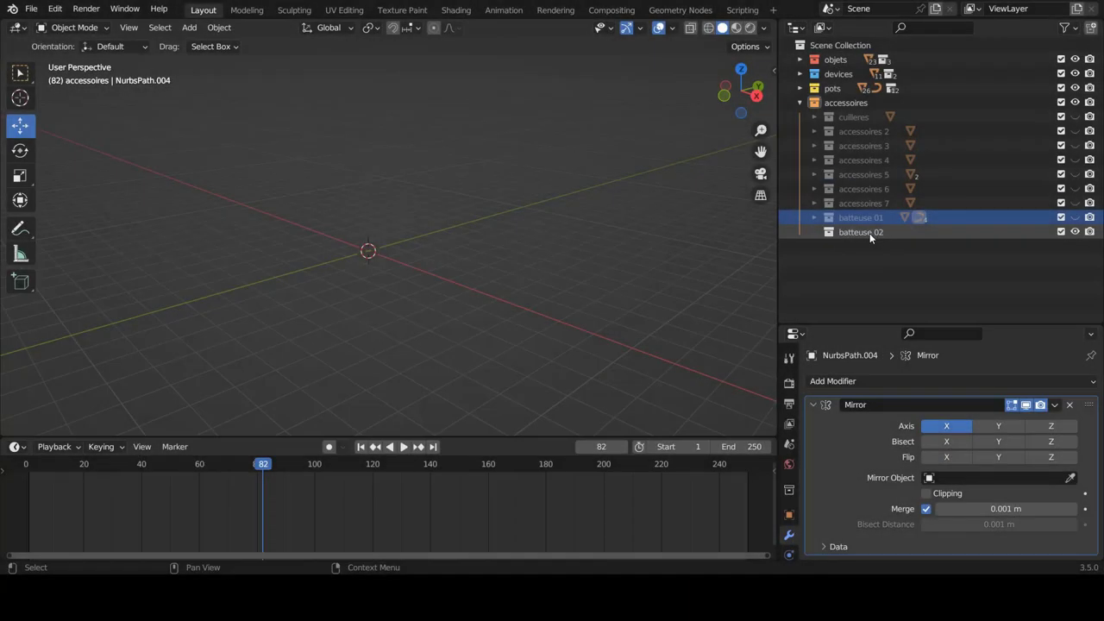
Make batteuse 02 the active collection, switch to front view and bring up the Add menu
left_click(870, 233)
key("KP_1")
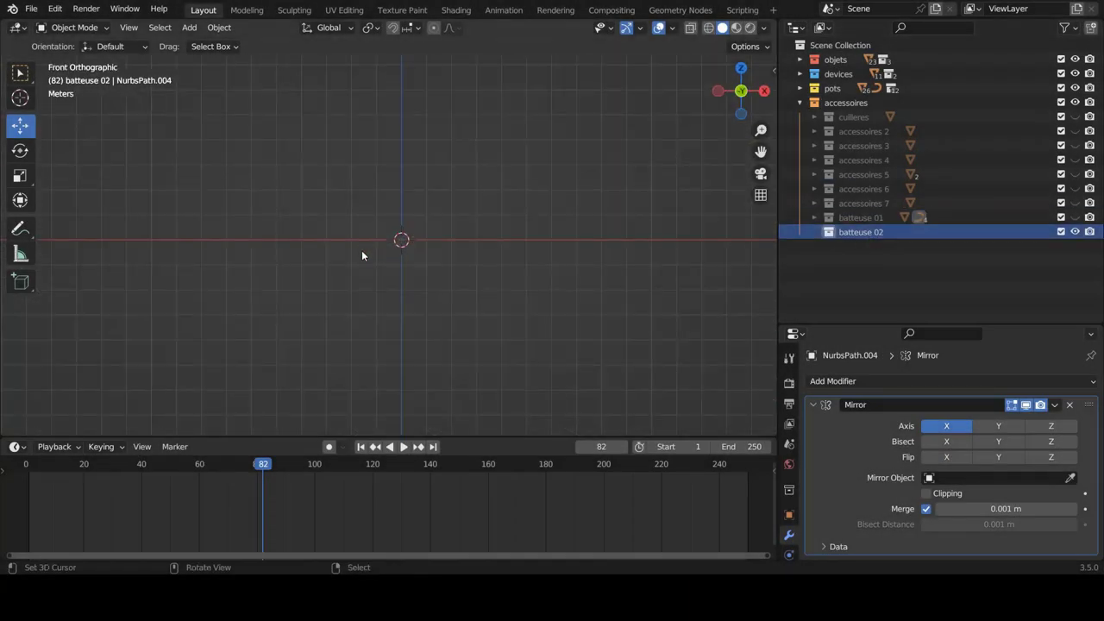
scroll(371, 249, "up", 1, "ctrl")
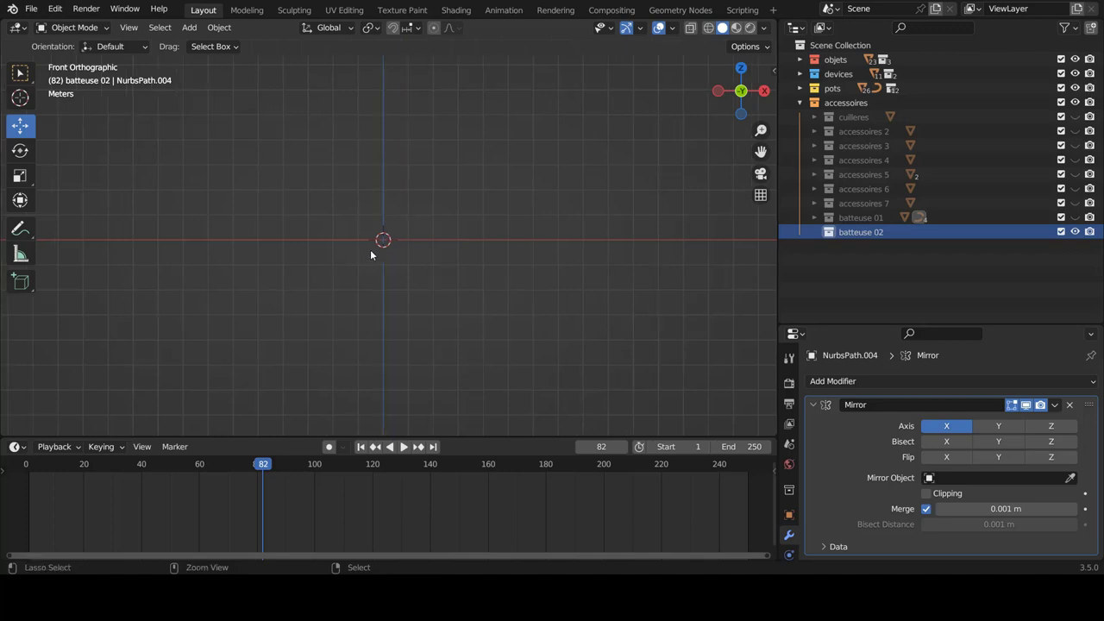
key("shift+a")
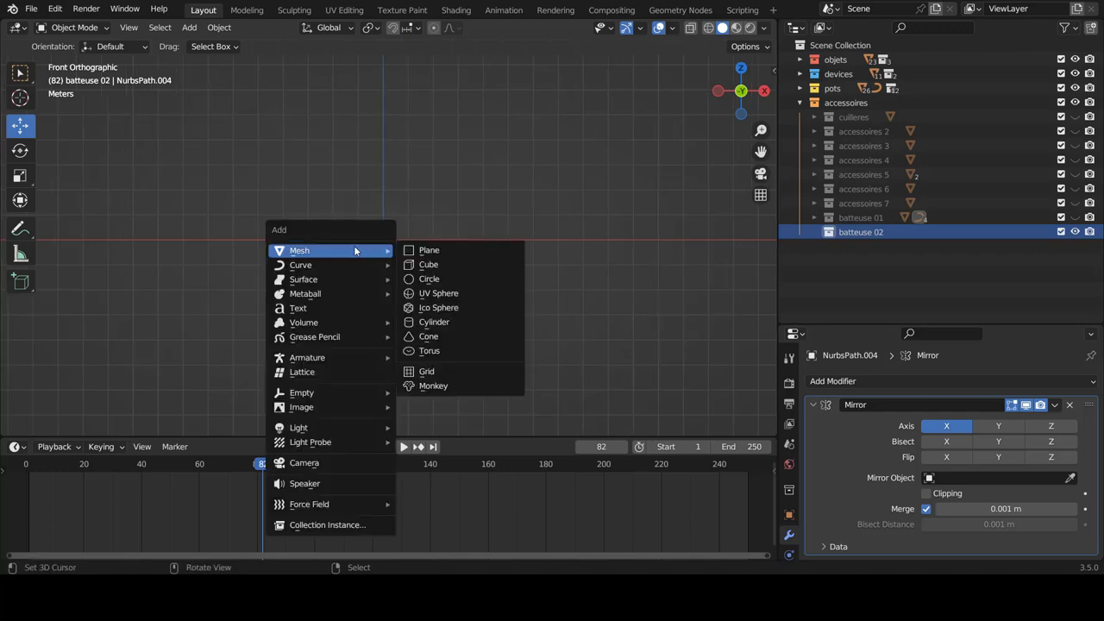
Add a cube to batteuse 02 and flatten it to 0.222 on Z, then view from top
left_click(433, 266)
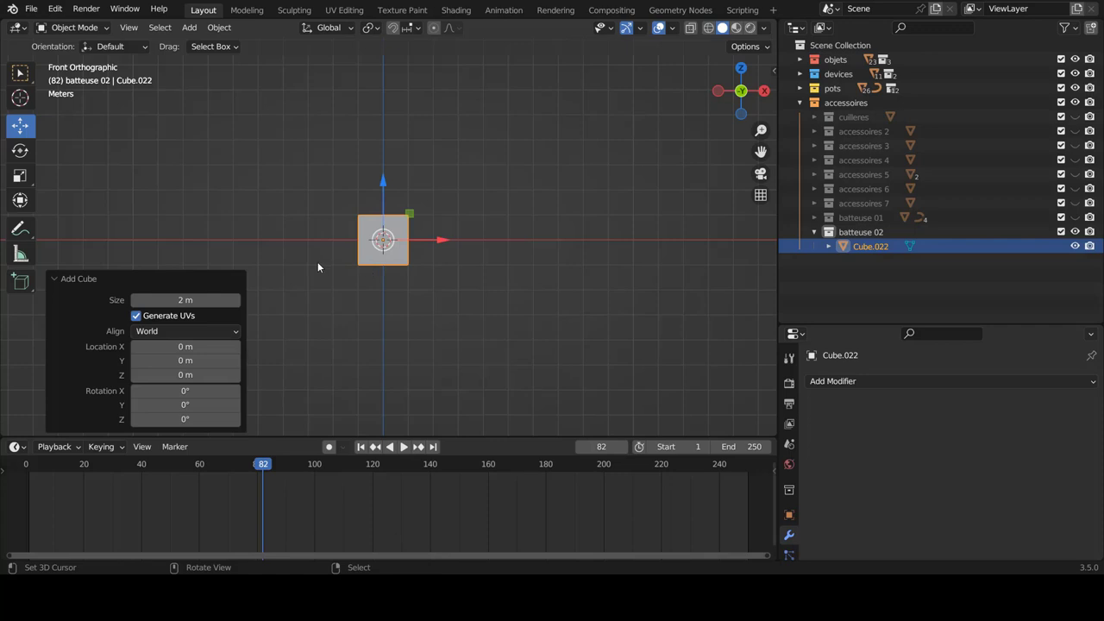
key("Tab")
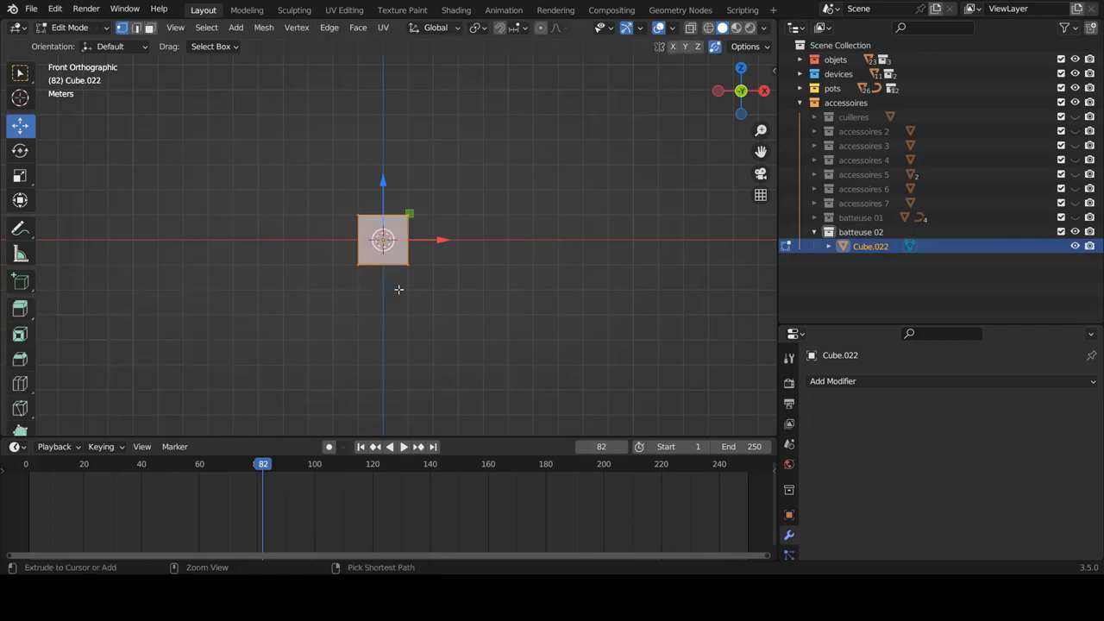
scroll(399, 289, "down", 1, "ctrl")
scroll(432, 293, "up", 3)
key("s")
key("z")
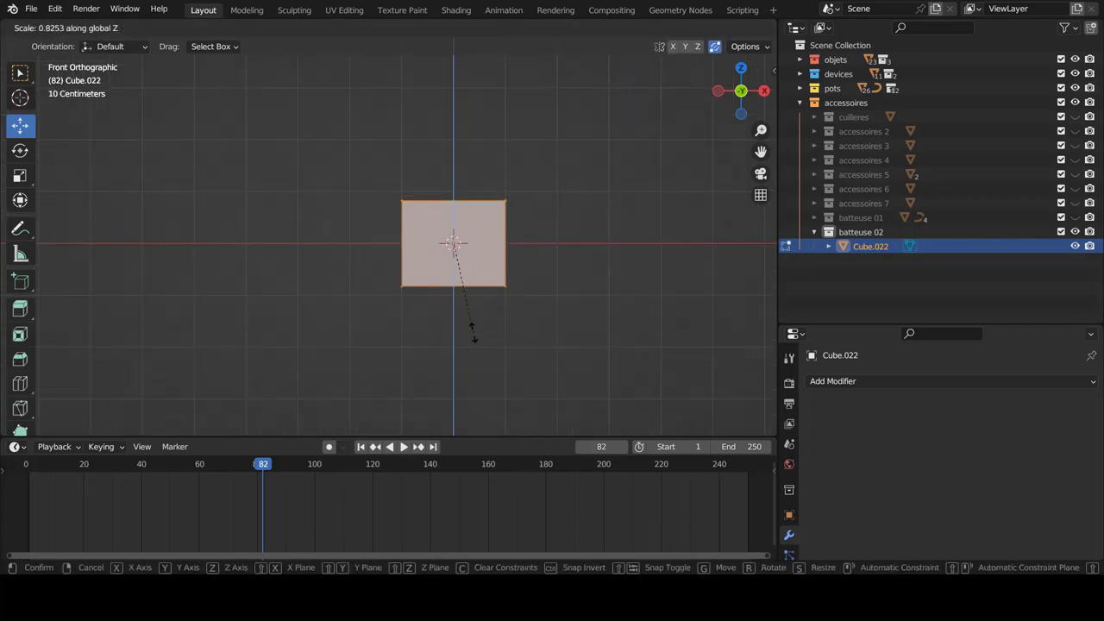
left_click(469, 262)
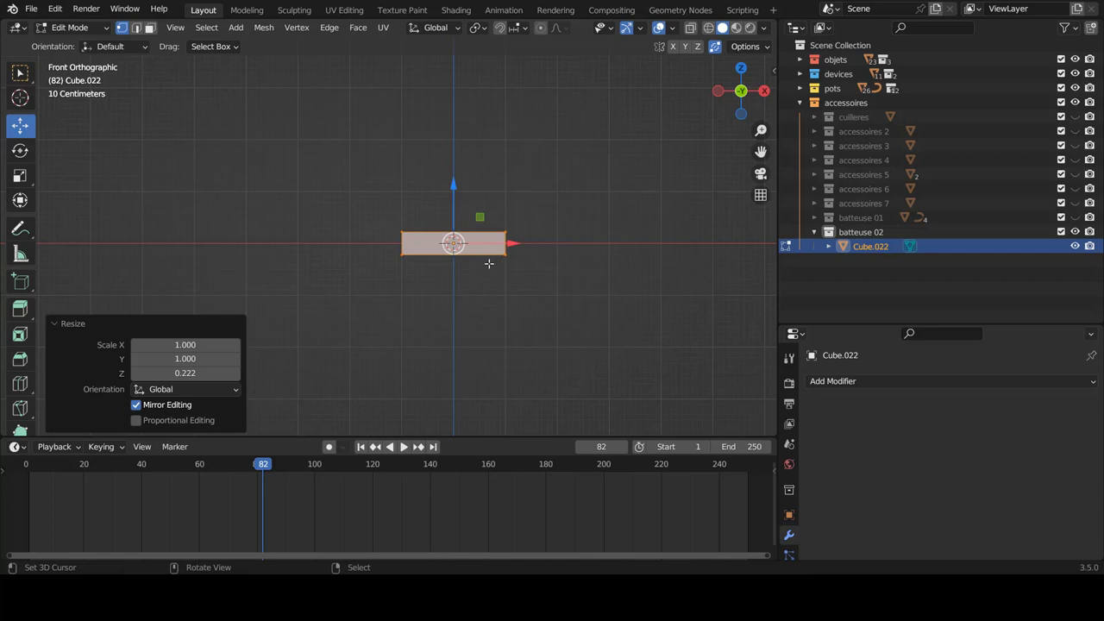
key("KP_7")
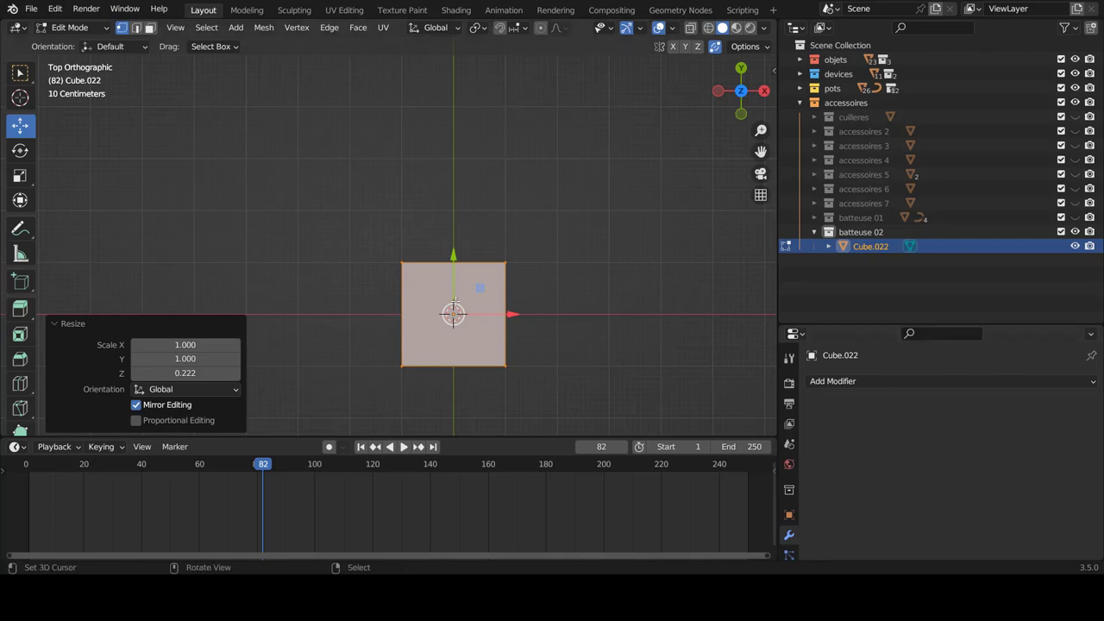
Select the whole flattened cube in Edit Mode after trying corner vertex picks and X-ray
left_click(498, 267)
key("shift+z")
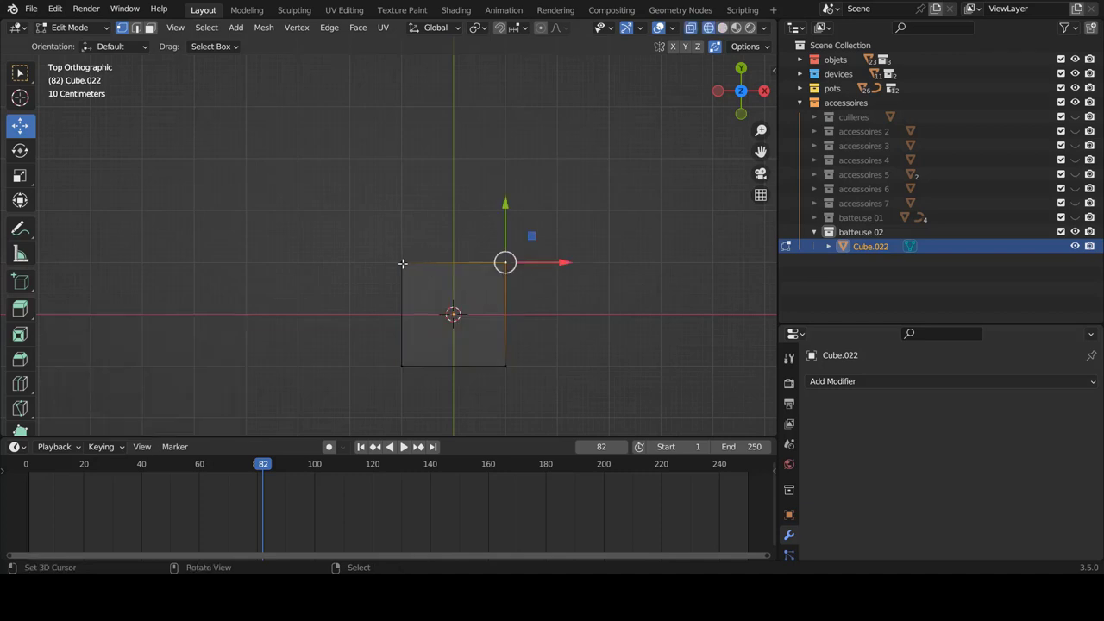
left_click(401, 263)
key("shift+z")
key("shift+z")
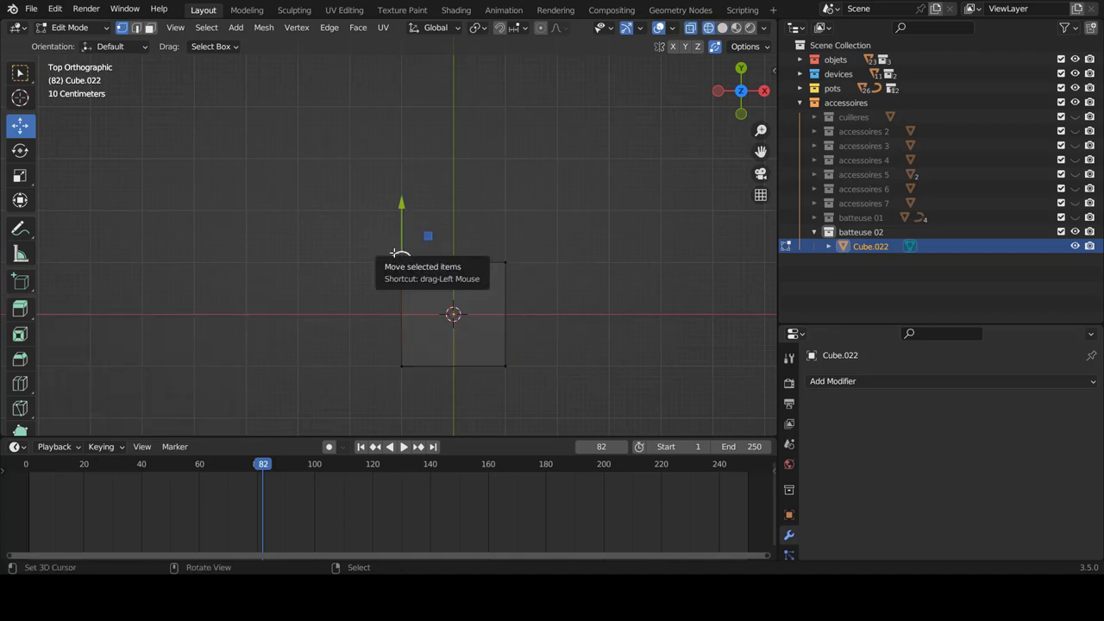
key("alt+a")
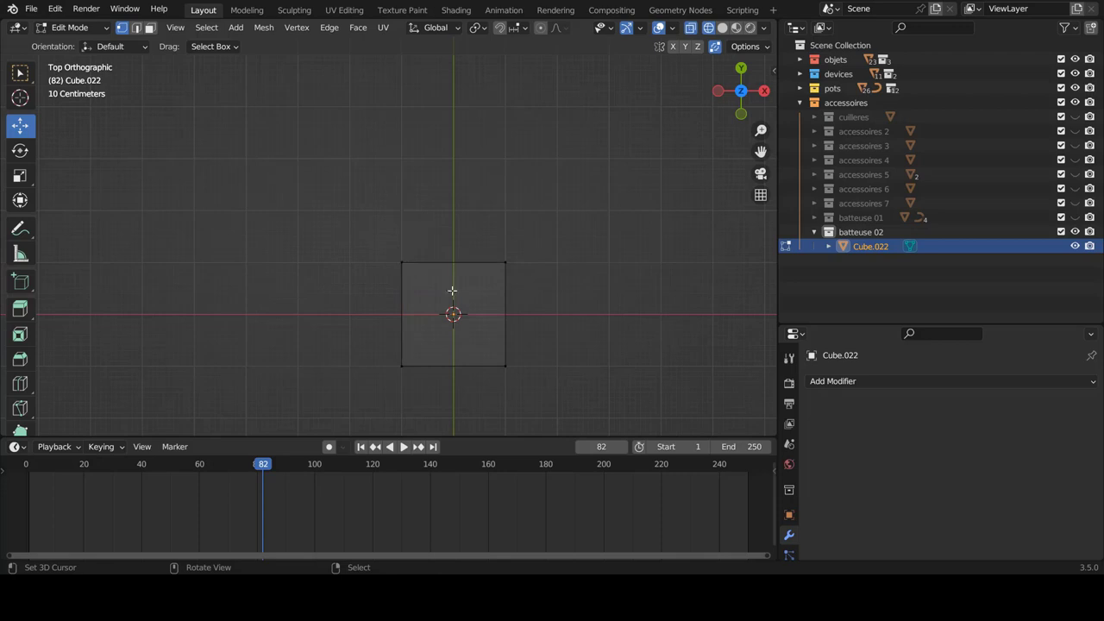
key("a")
middle_click_drag(508, 318, 505, 297, "shift")
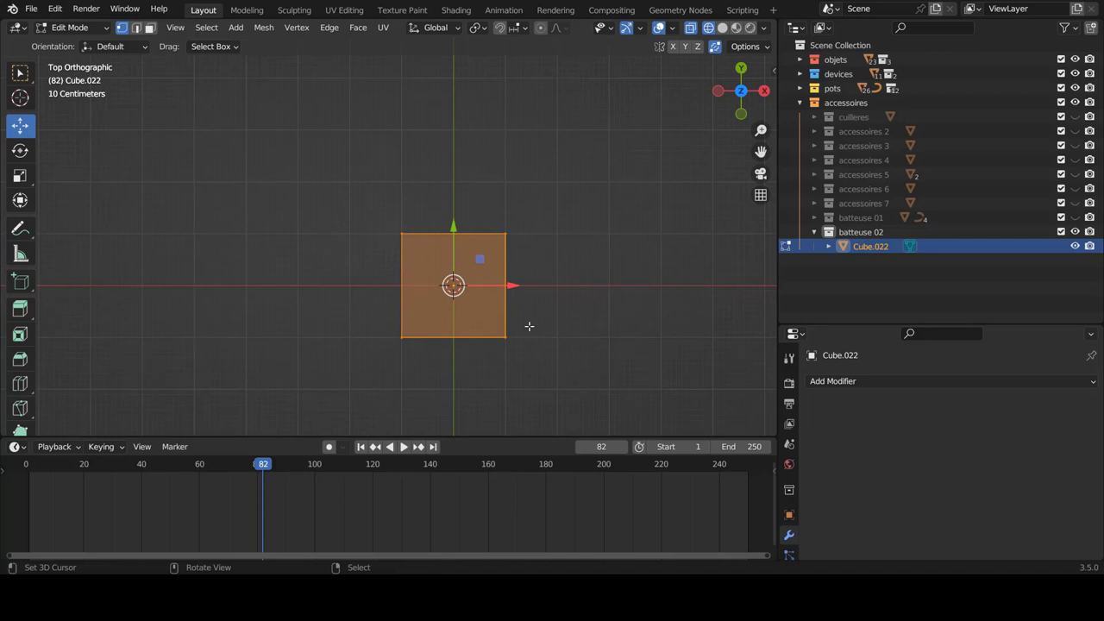
Scale the slab to 1.595 on X, then 1.205 and 1.030 on Y
key("s")
key("x")
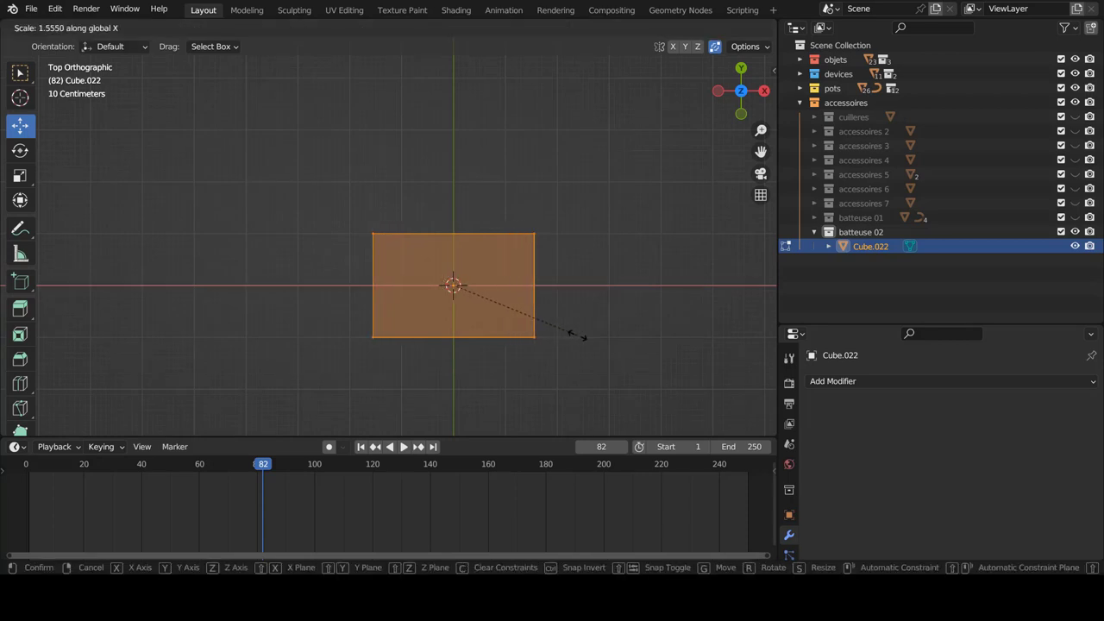
left_click(581, 335)
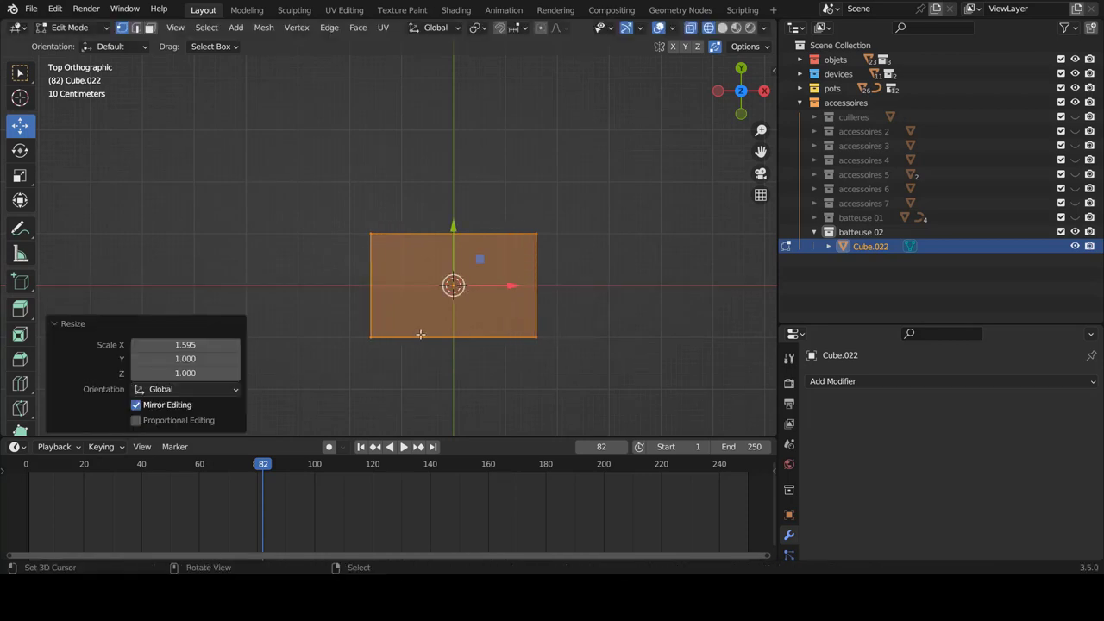
key("s")
key("y")
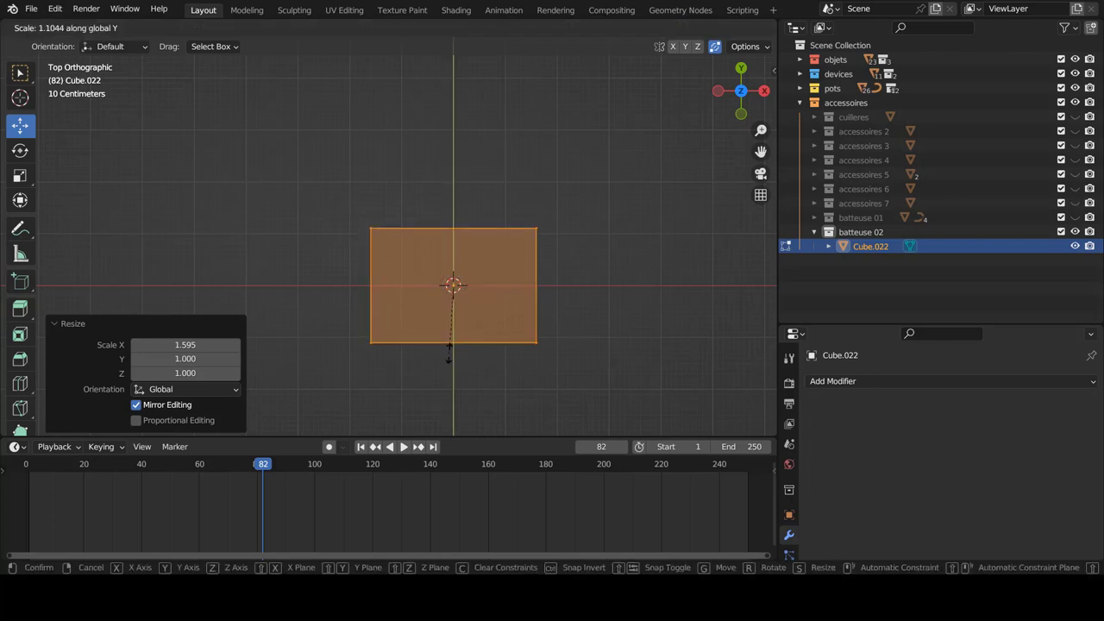
left_click(450, 357)
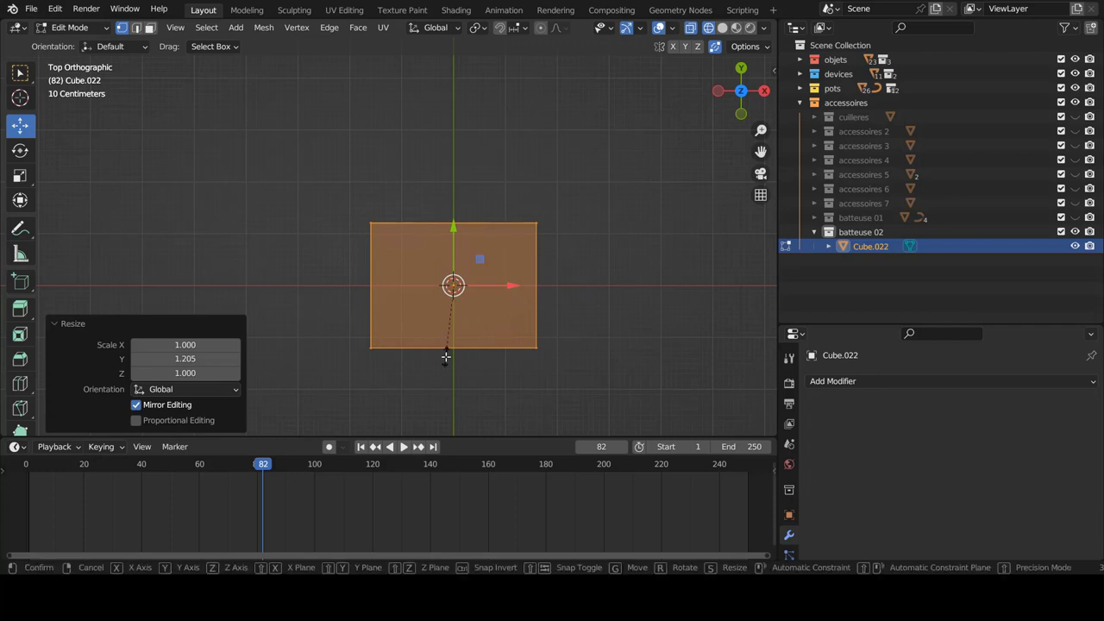
key("s")
key("y")
left_click(473, 329)
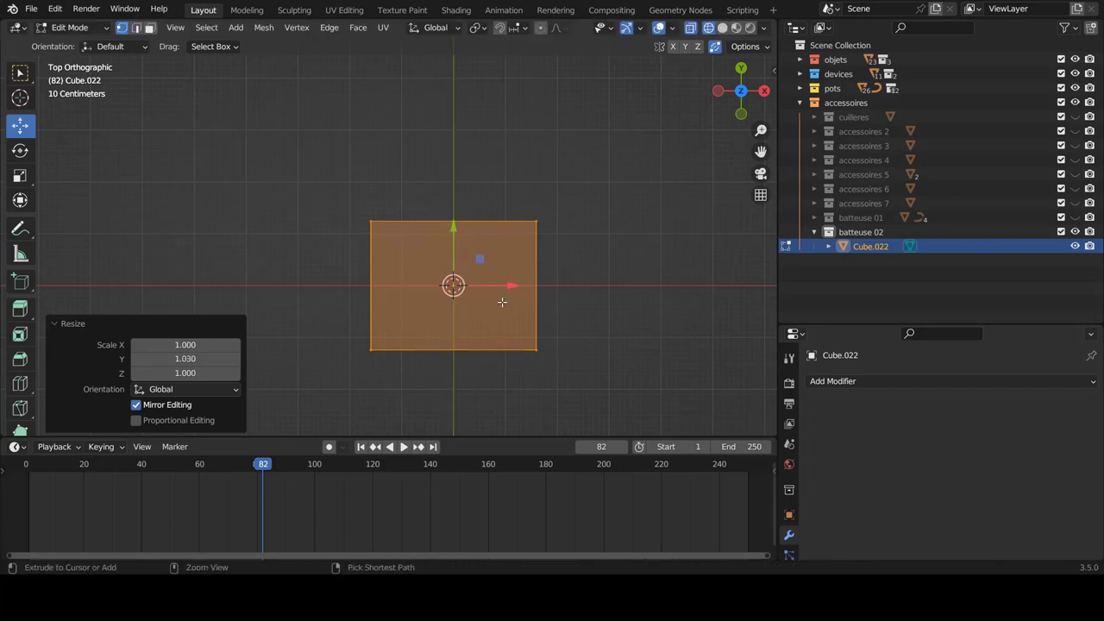
key("ctrl+r")
Add three centred loop cuts across the slab and reset the 3D cursor to the origin
scroll(503, 299, "up", 1)
scroll(504, 299, "up", 1)
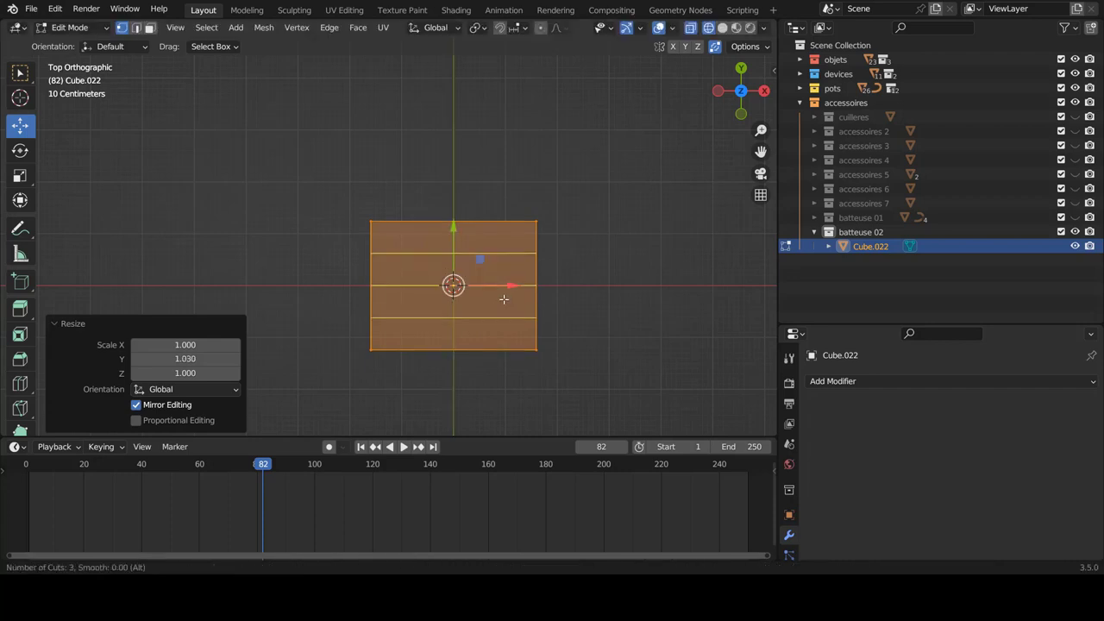
left_click(504, 299)
right_click(504, 299)
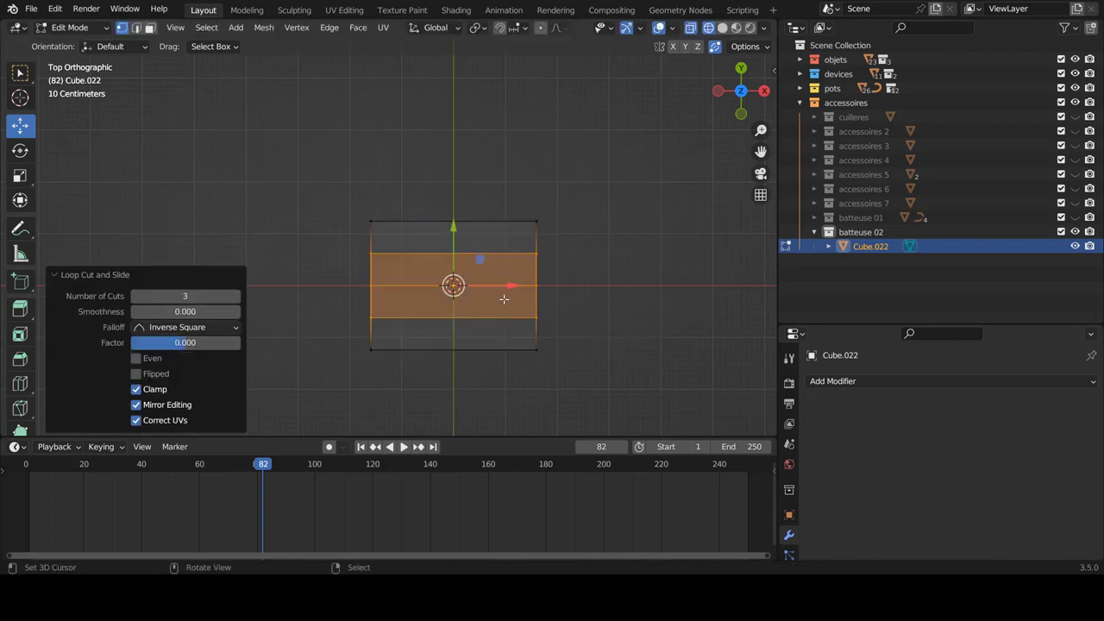
left_click(504, 299)
scroll(386, 285, "up", 1)
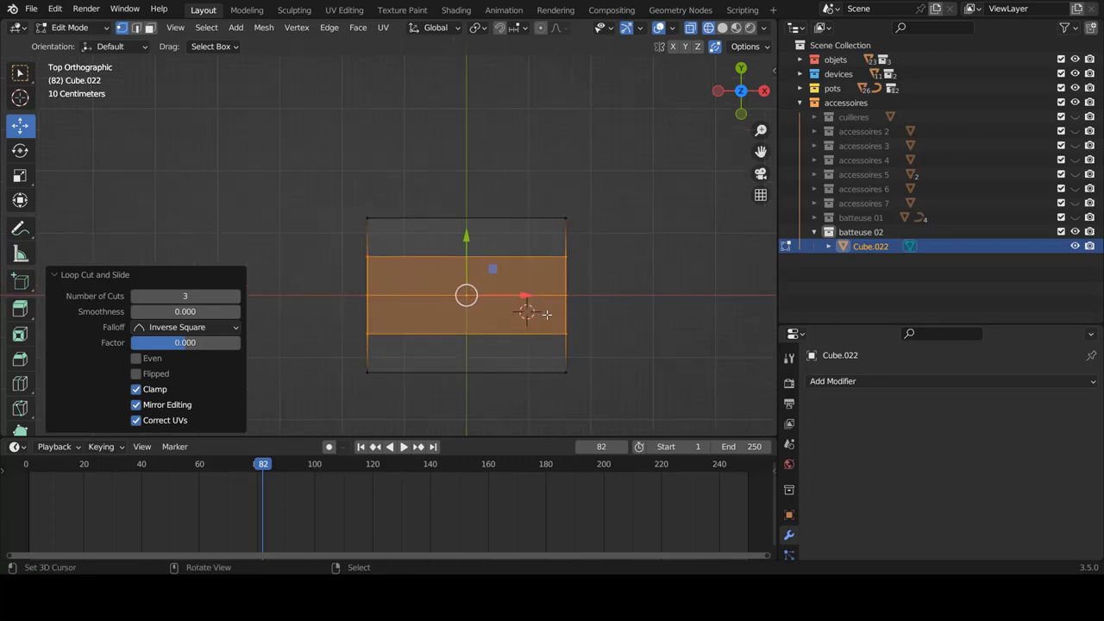
key("shift+c")
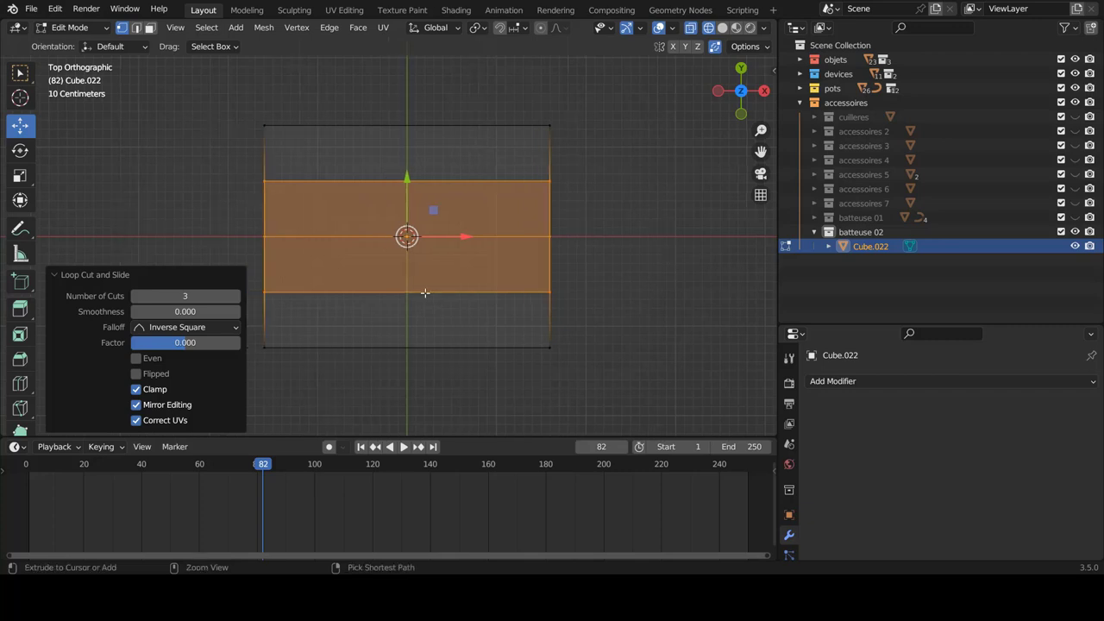
scroll(426, 293, "down", 1)
scroll(362, 282, "up", 2, "shift")
scroll(364, 272, "up", 3, "ctrl")
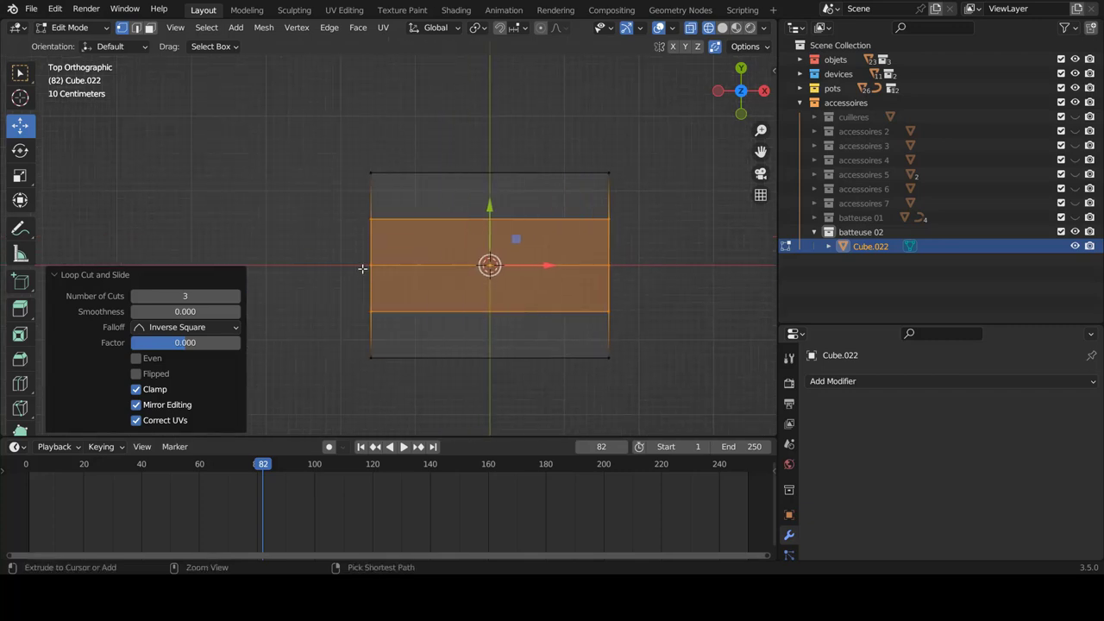
left_click(367, 265)
Pull the left-middle vertex into a point and move the neighbouring vertices out 0.27 m
key("b")
mouse_move(306, 249)
left_mouse_down()
mouse_move(405, 288)
mouse_move(407, 265)
mouse_move(389, 266)
left_mouse_up()
left_click(373, 309)
left_click(373, 310)
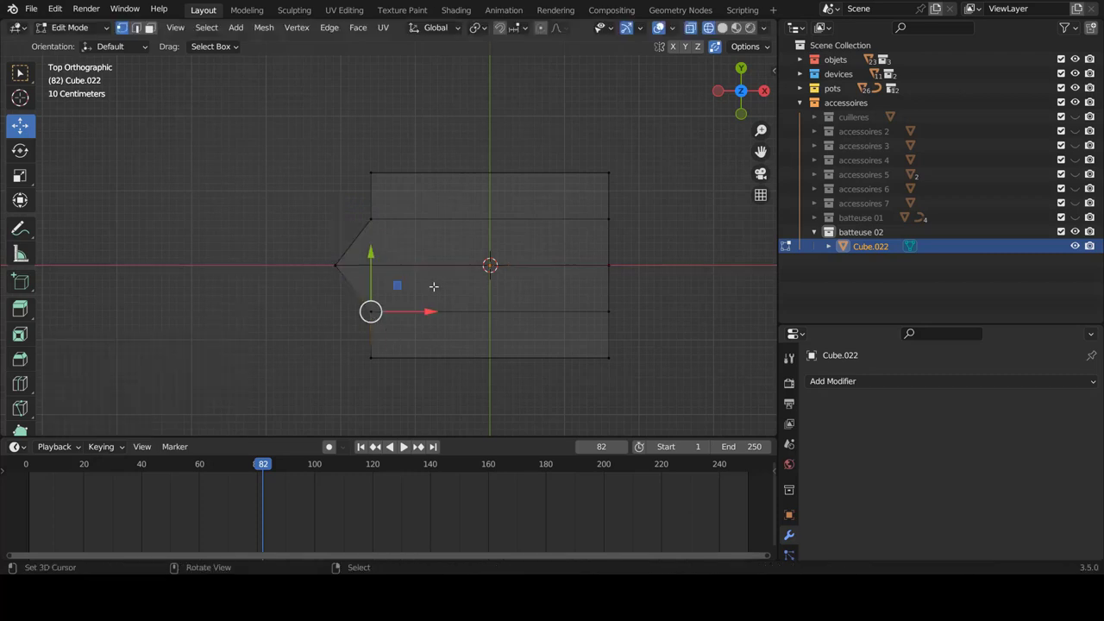
left_click(370, 314)
mouse_move(343, 202)
left_mouse_down("shift")
mouse_move(410, 229)
mouse_move(423, 265)
mouse_move(409, 257)
left_mouse_up("shift")
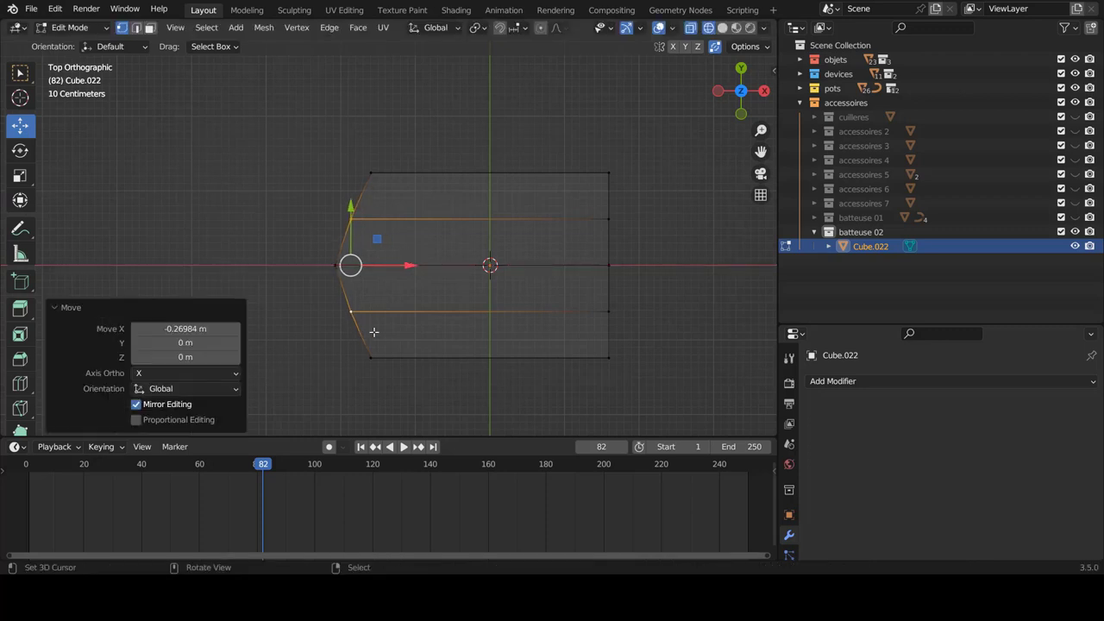
Narrow the slab's left column of vertices to 0.841 on Y
key("alt+a")
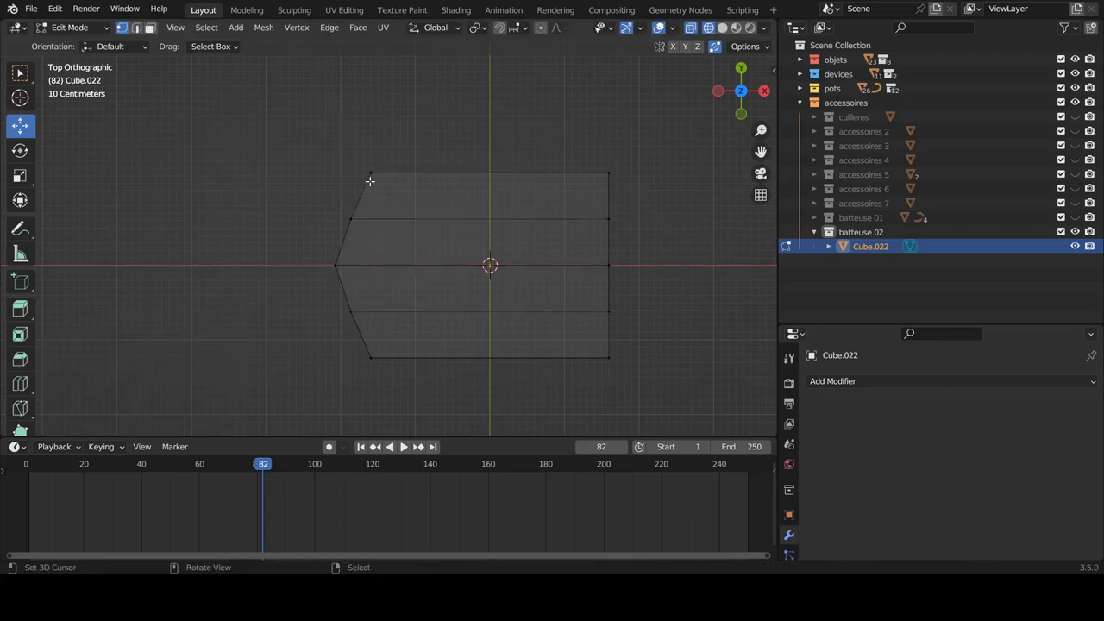
left_click(370, 178)
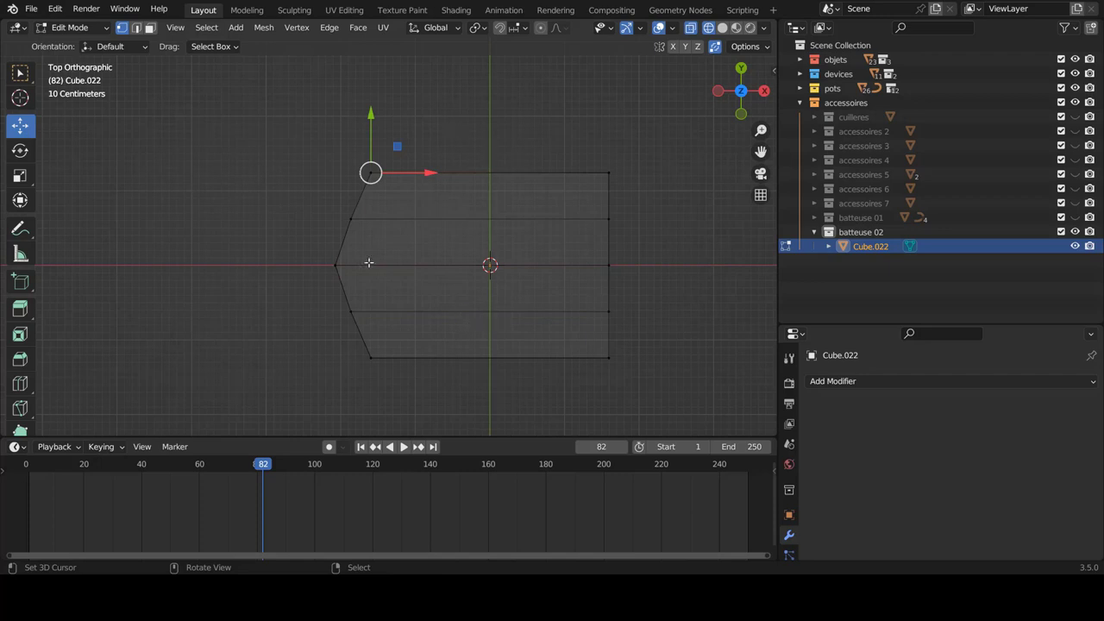
left_click_drag(226, 71, 405, 393)
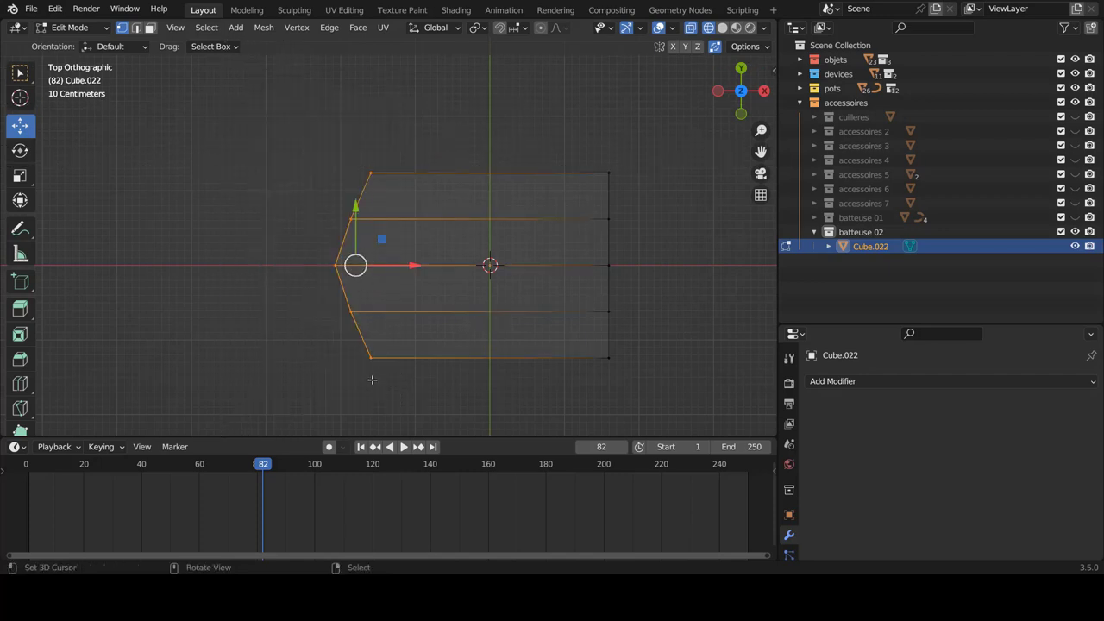
key("s")
key("y")
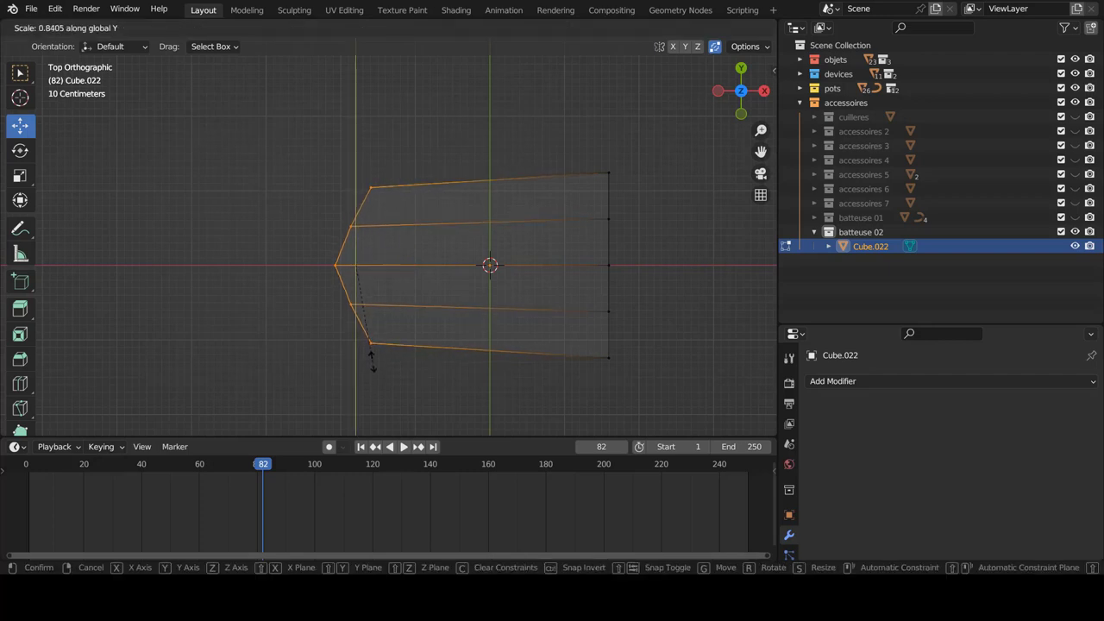
left_click(372, 360)
key("ctrl")
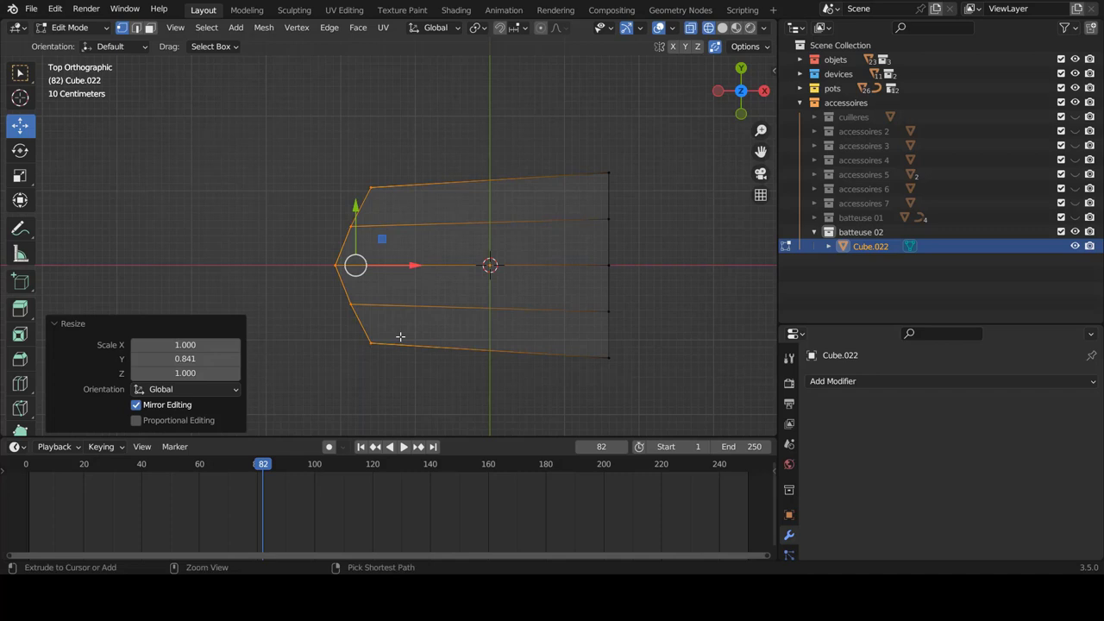
Cut a new vertical edge loop and shift its middle vertices along X
key("ctrl+r")
left_click(399, 335)
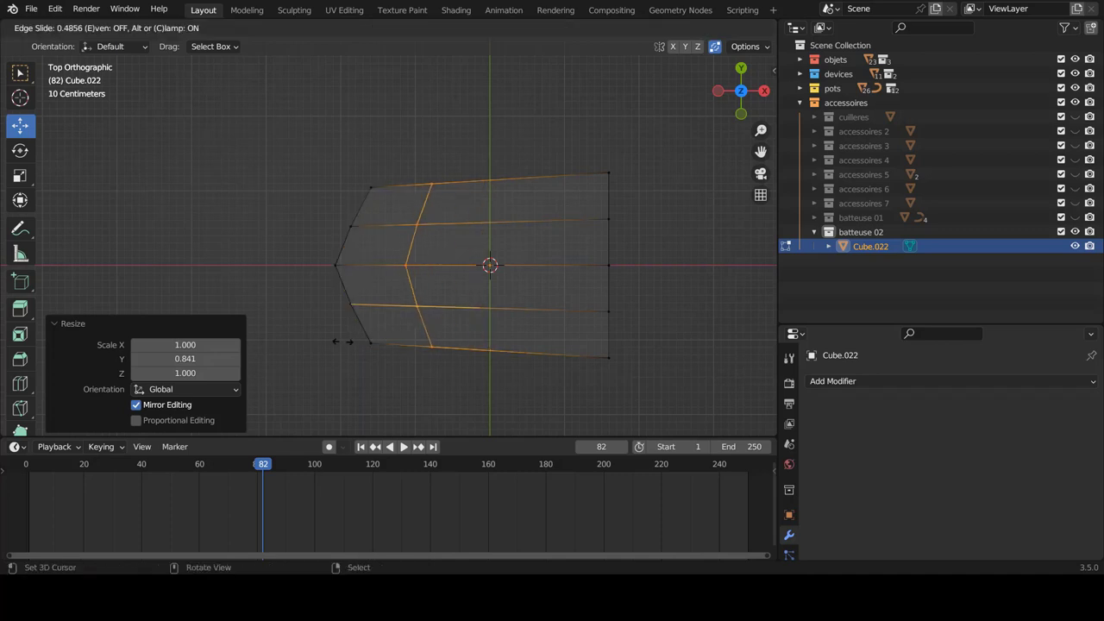
left_click(343, 345)
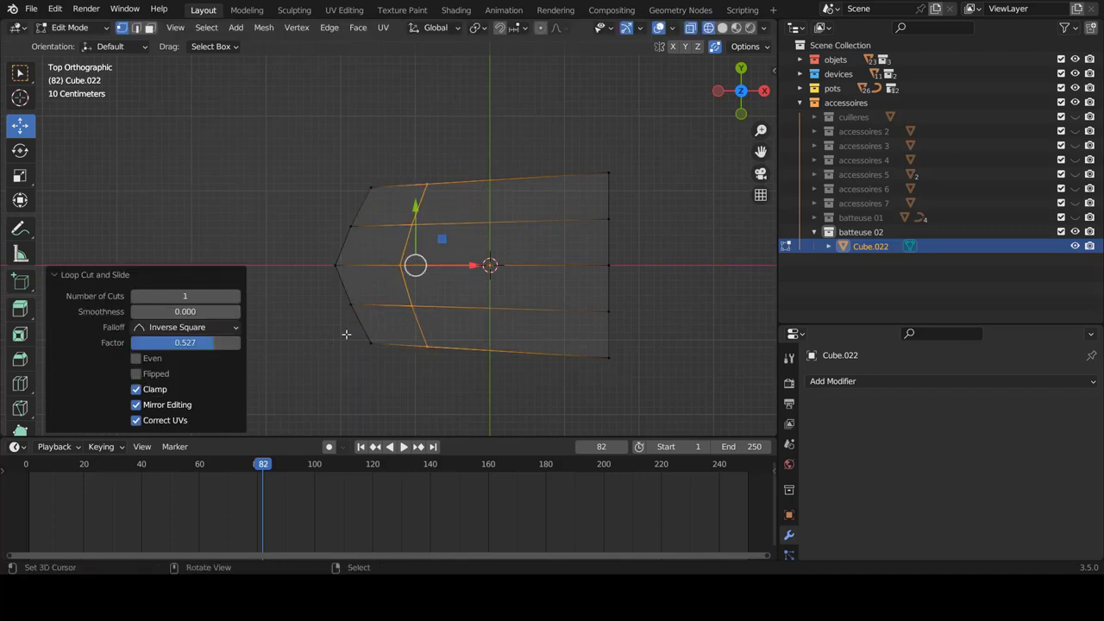
left_click(402, 268)
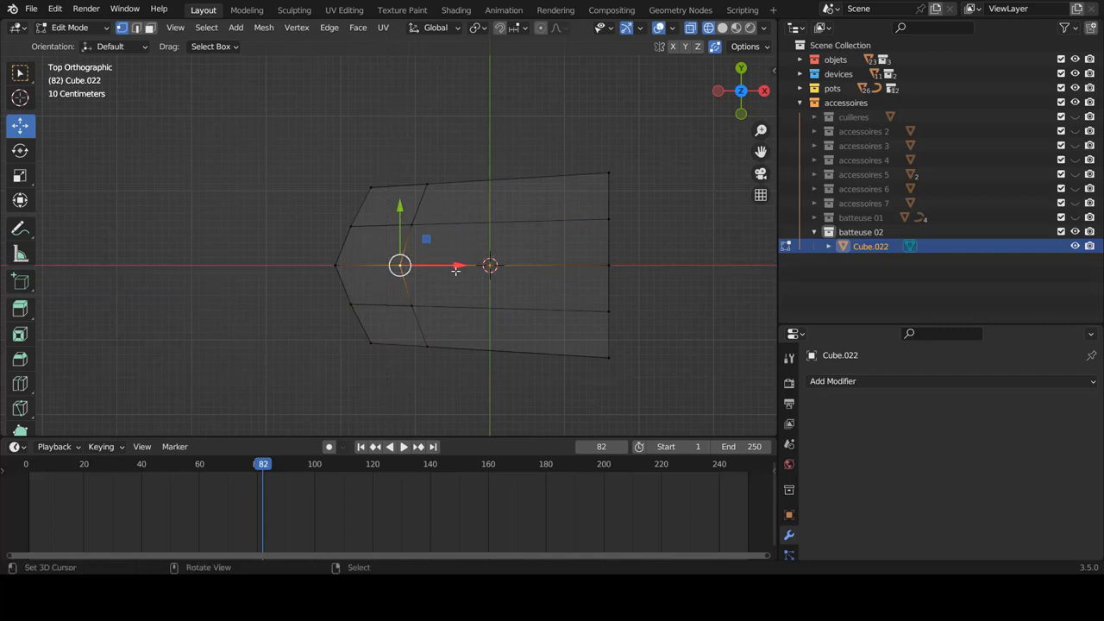
left_click_drag(456, 265, 467, 267)
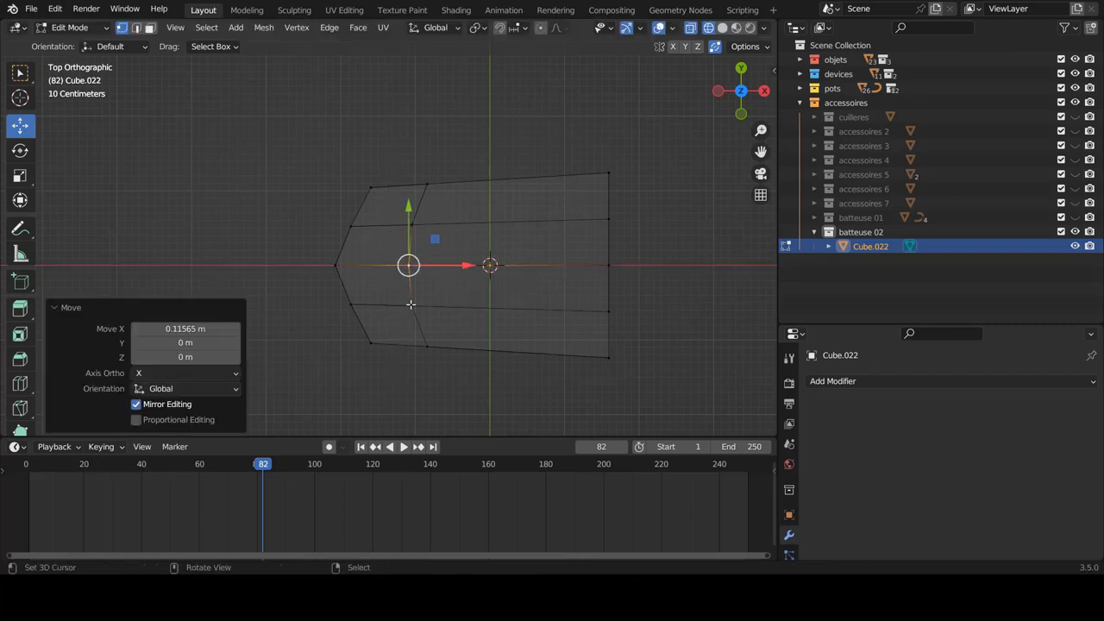
left_click(410, 304)
left_click(389, 257, "shift")
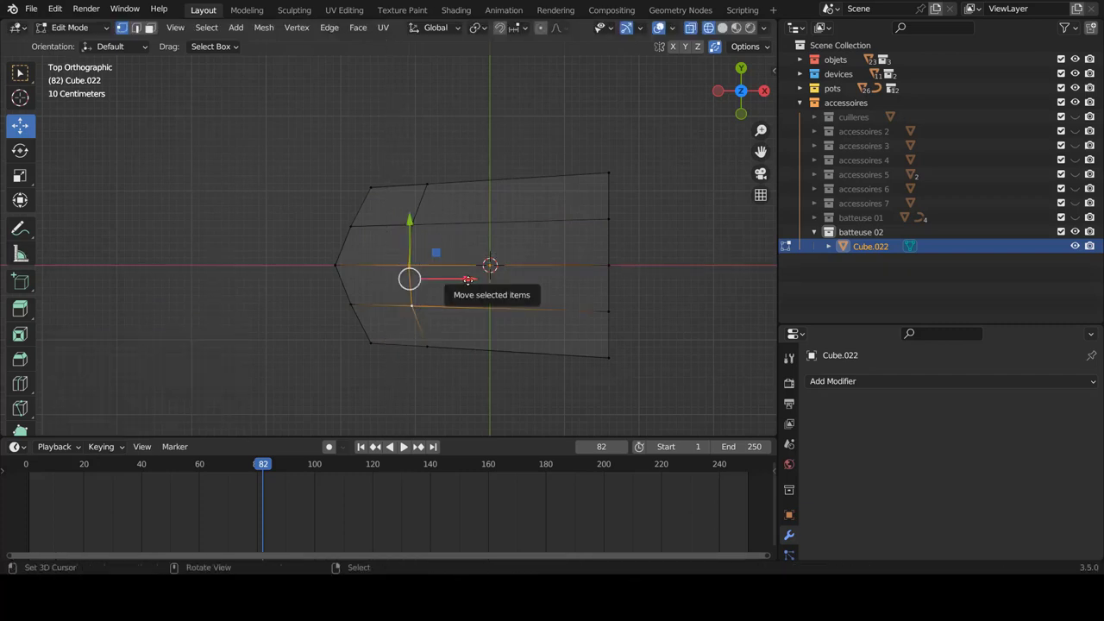
left_click_drag(456, 286, 466, 285)
Slide the loop's lower and upper vertices along X to round the left side
left_click(411, 276)
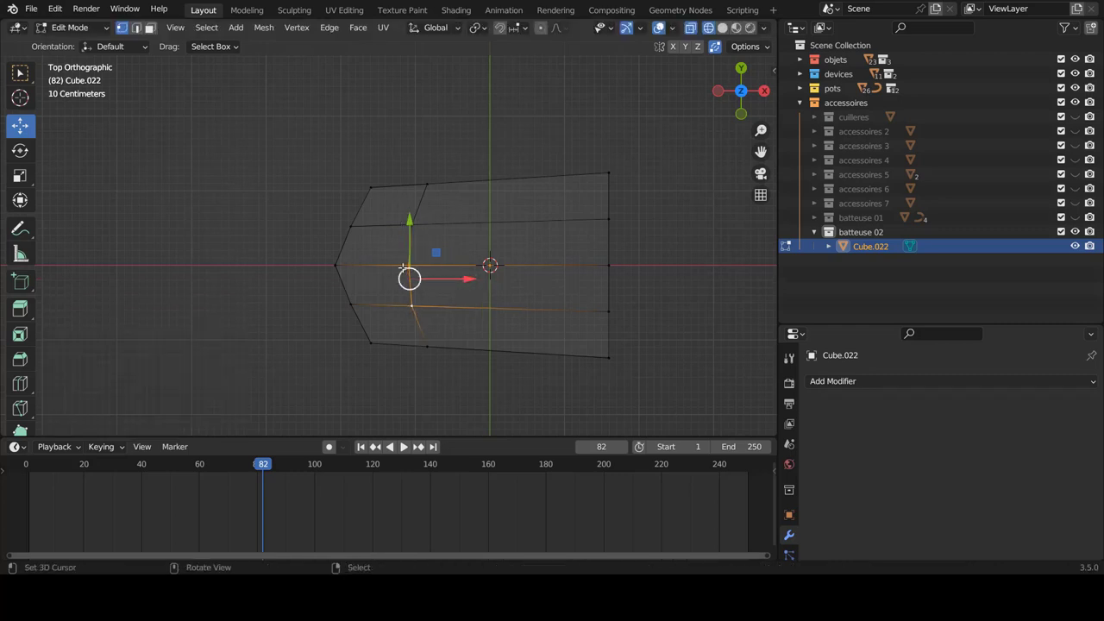
mouse_move(386, 255)
left_mouse_down()
mouse_move(482, 285)
mouse_move(486, 267)
left_mouse_up()
left_click(409, 306)
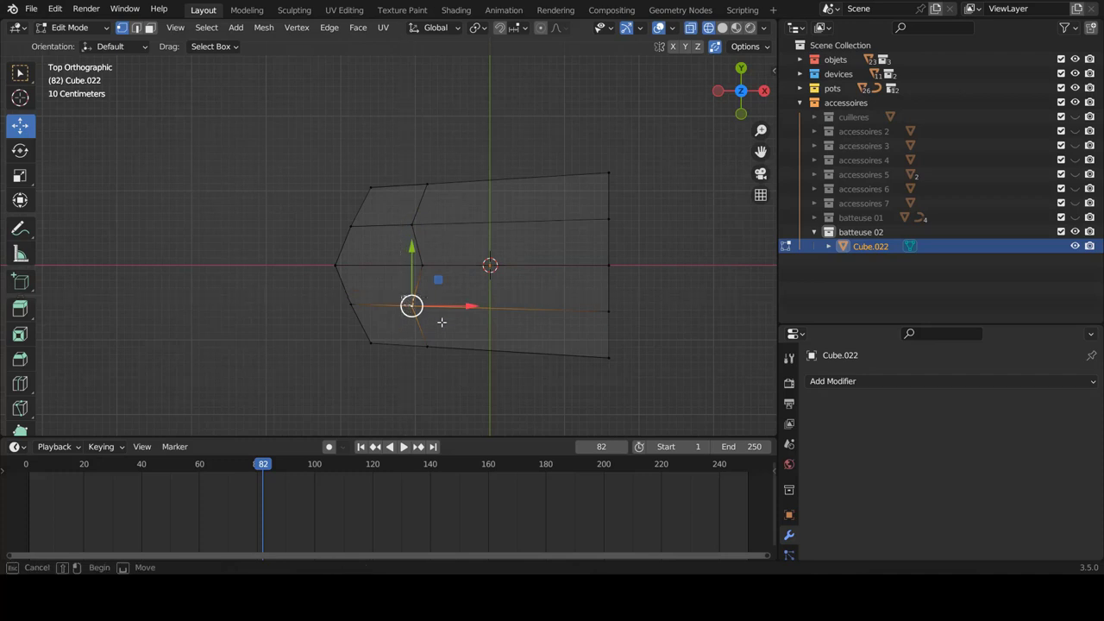
left_click_drag(466, 306, 481, 310)
left_click(411, 225)
left_click_drag(462, 225, 476, 232)
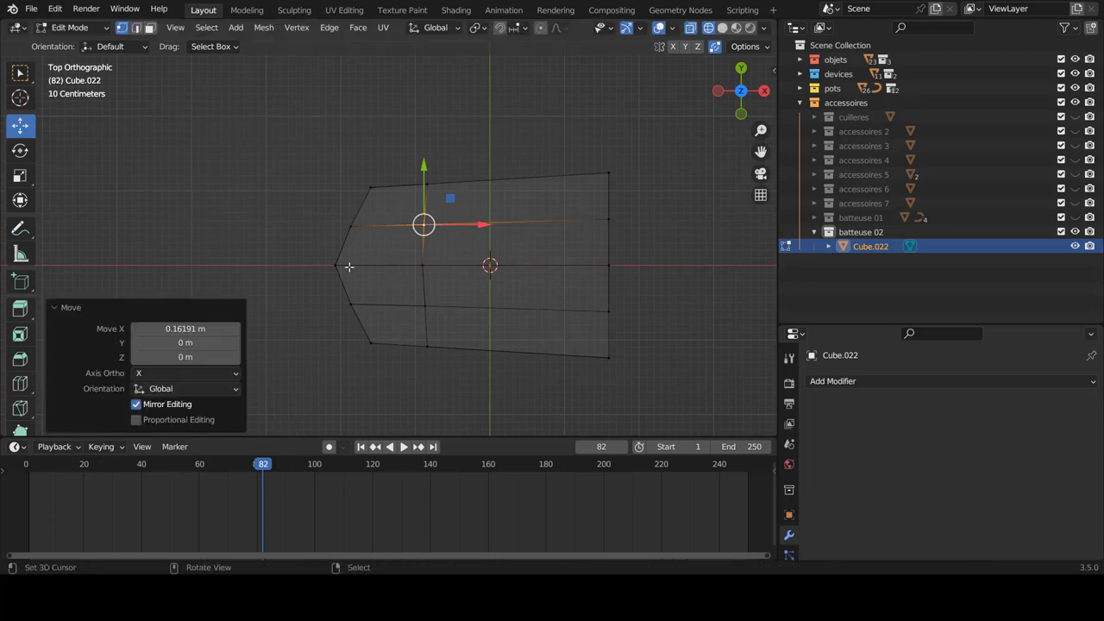
Draw the left corner vertices together on Y and push the left tip outward
left_click(369, 341)
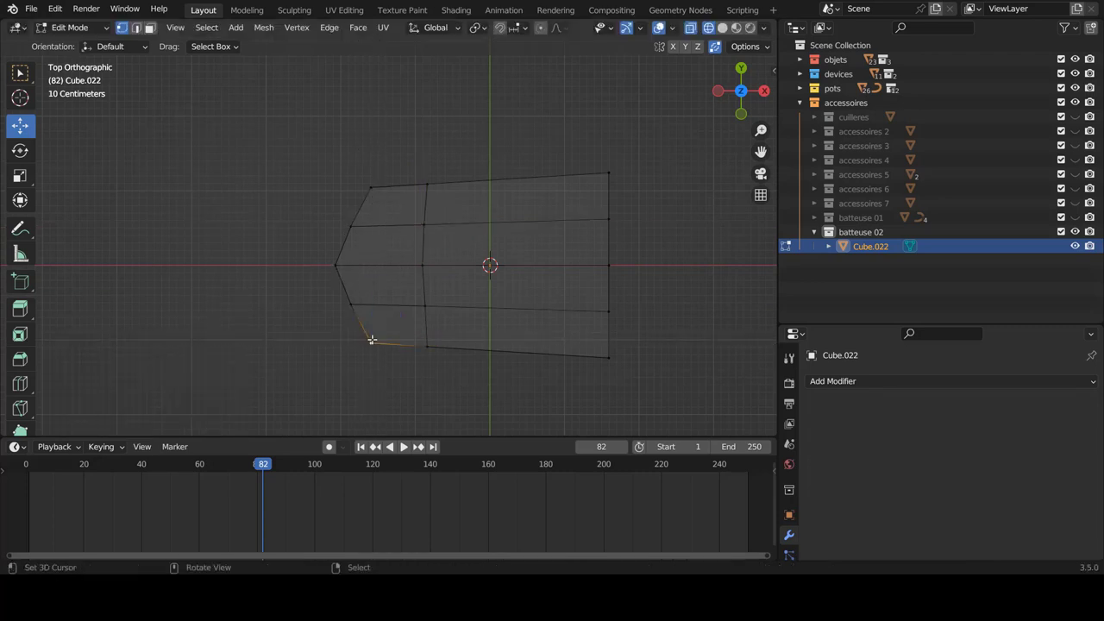
left_click_drag(371, 342, 375, 345)
left_click(373, 349)
left_click(371, 345)
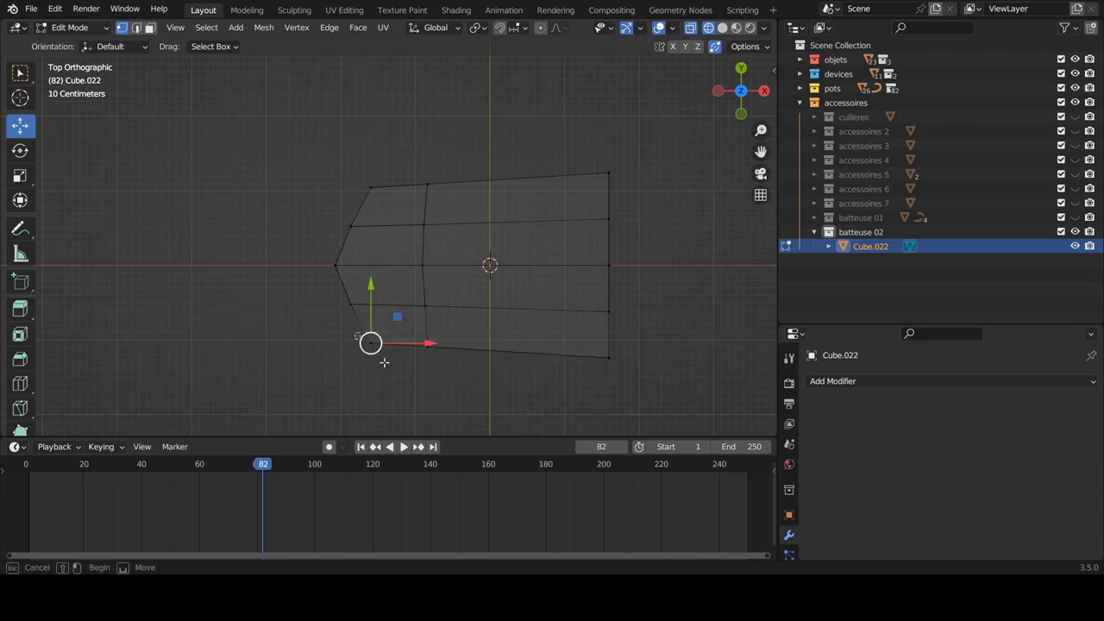
left_click(372, 187, "shift")
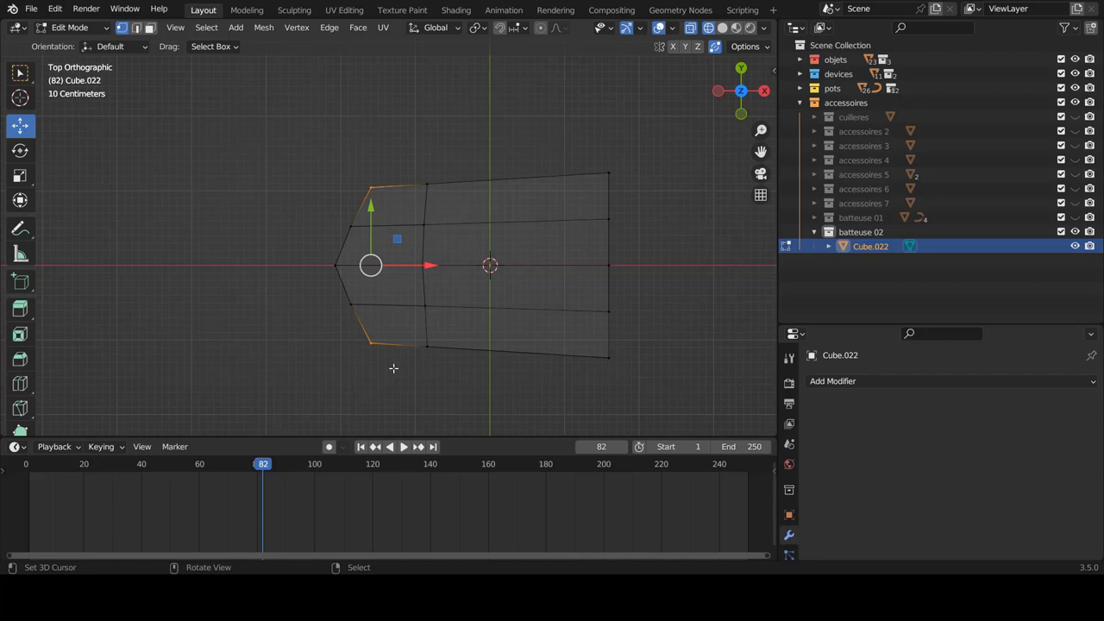
key("s")
key("y")
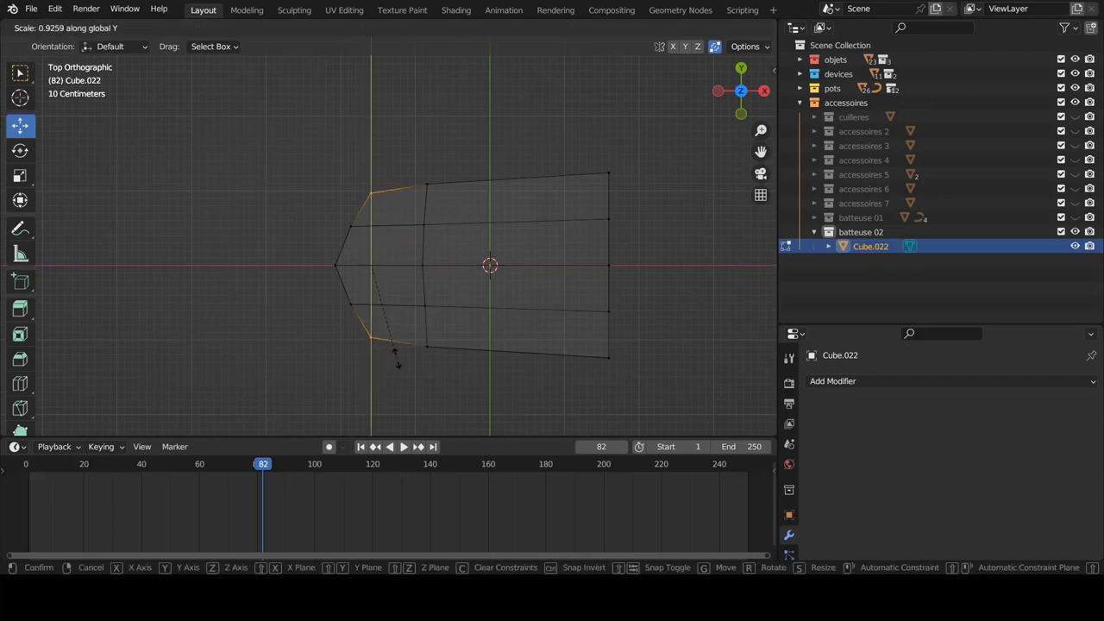
left_click(397, 358)
left_click(336, 261)
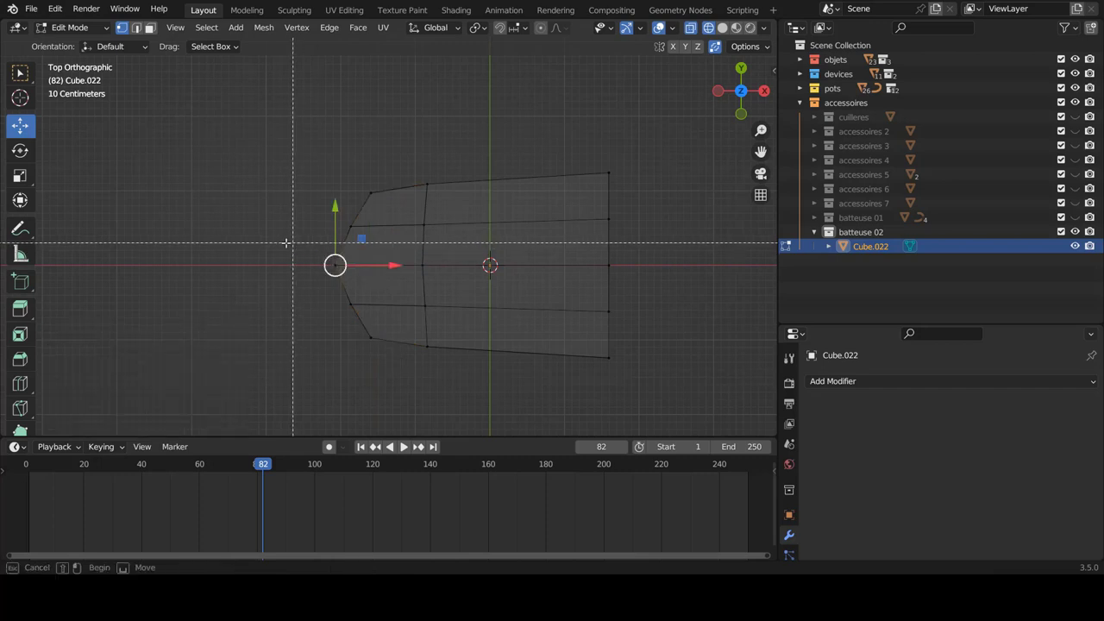
left_click_drag(395, 265, 405, 272)
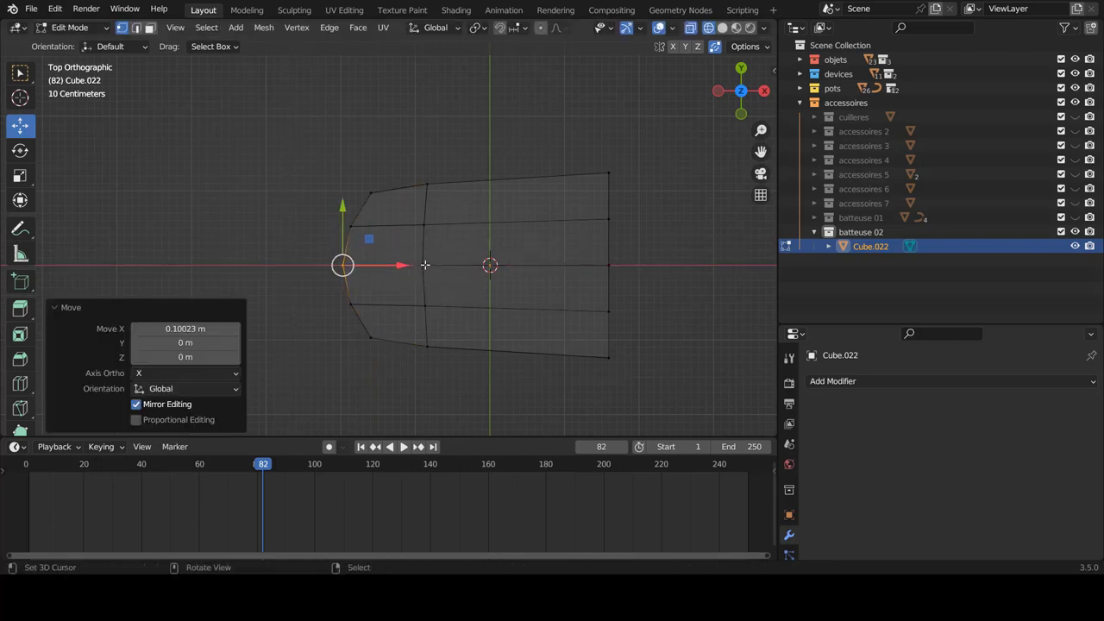
Push the right end's middle vertex out 0.146 m and shift the adjacent right vertices
scroll(503, 326, "down", 2, "ctrl")
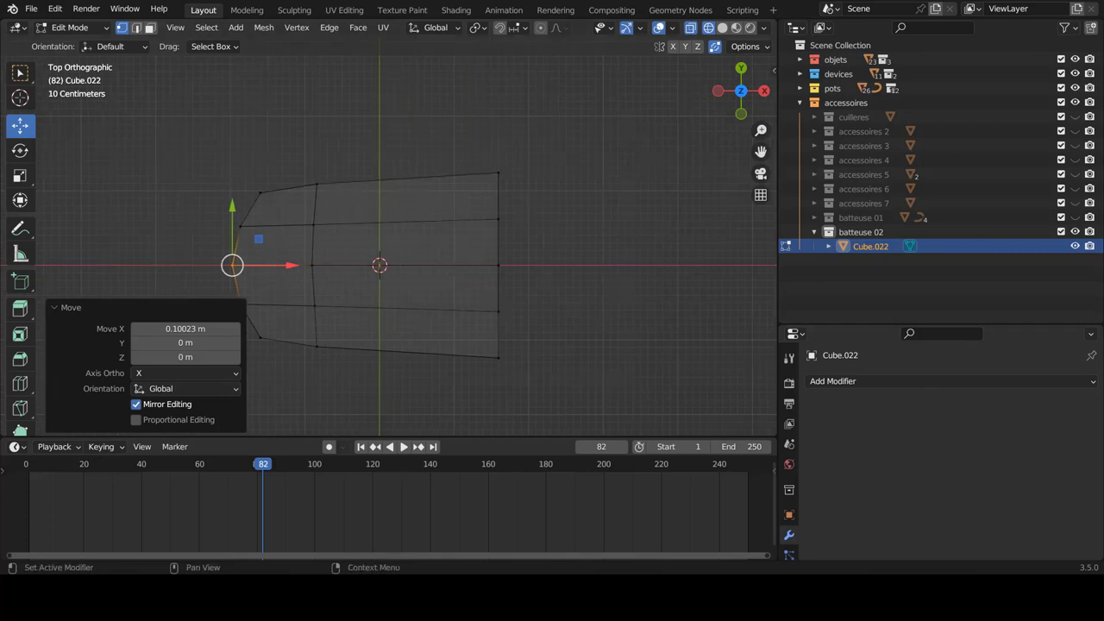
left_click(497, 259)
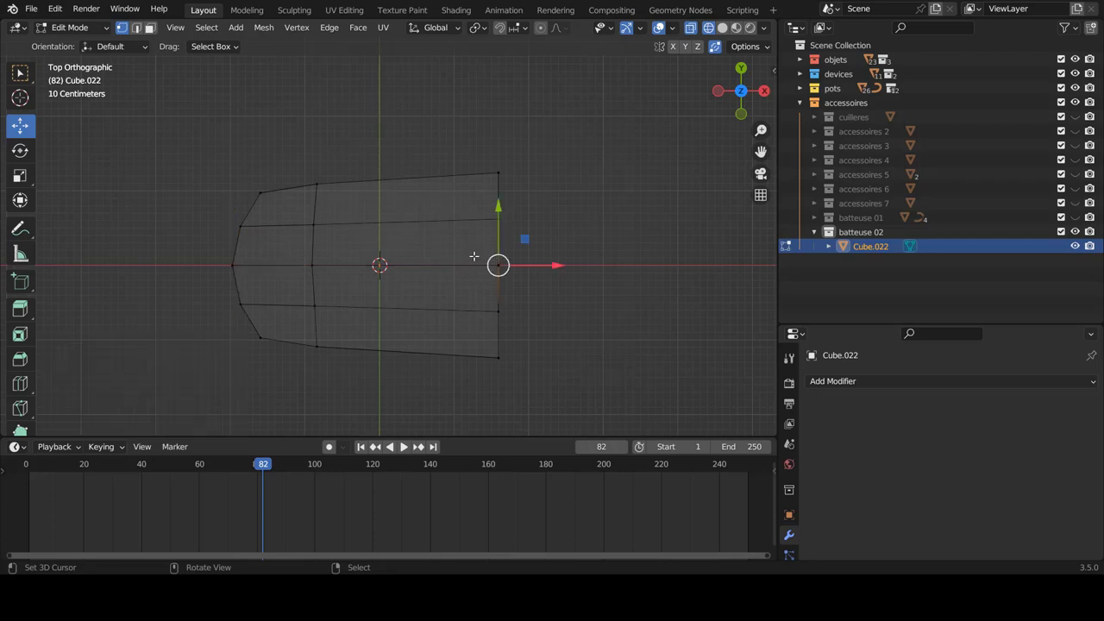
left_click_drag(561, 265, 580, 268)
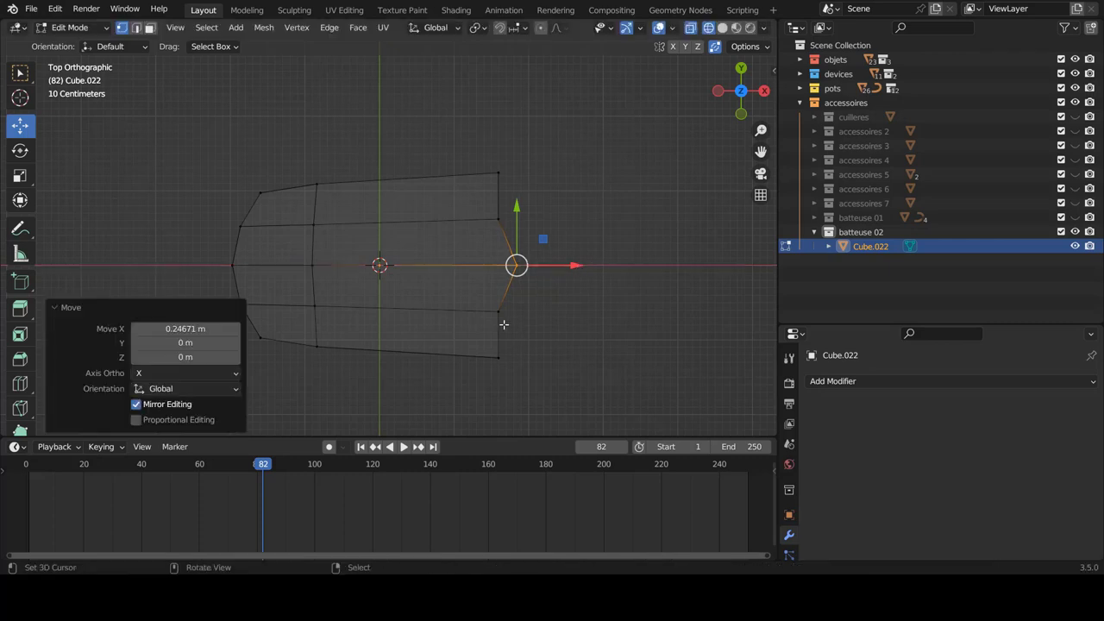
left_click(497, 310)
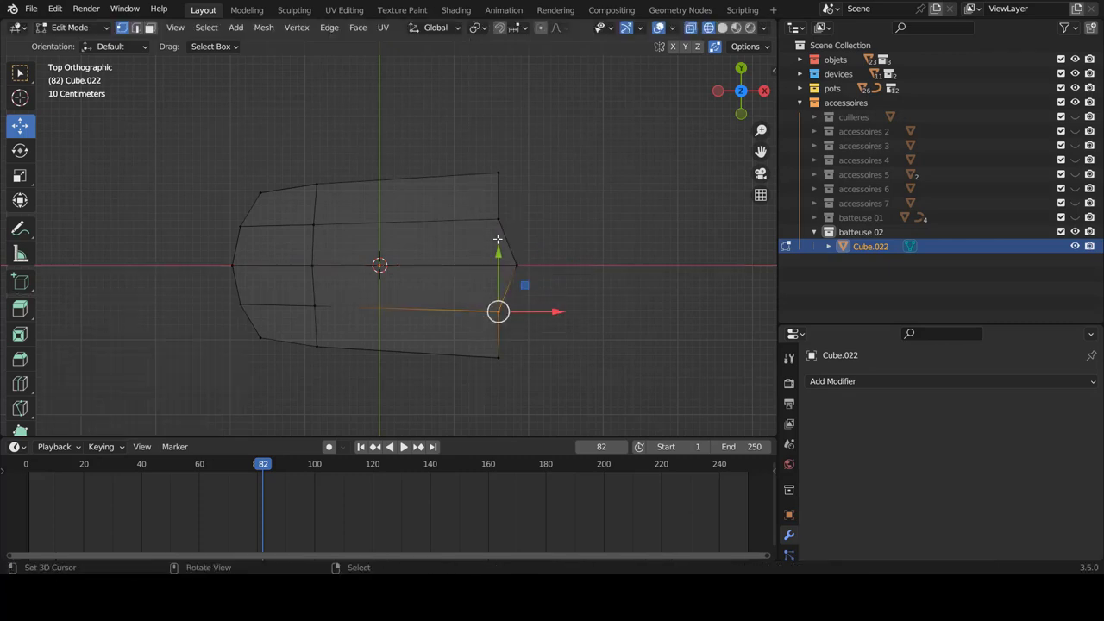
key("b")
mouse_move(465, 206)
left_mouse_down()
mouse_move(575, 232)
mouse_move(574, 267)
left_mouse_up()
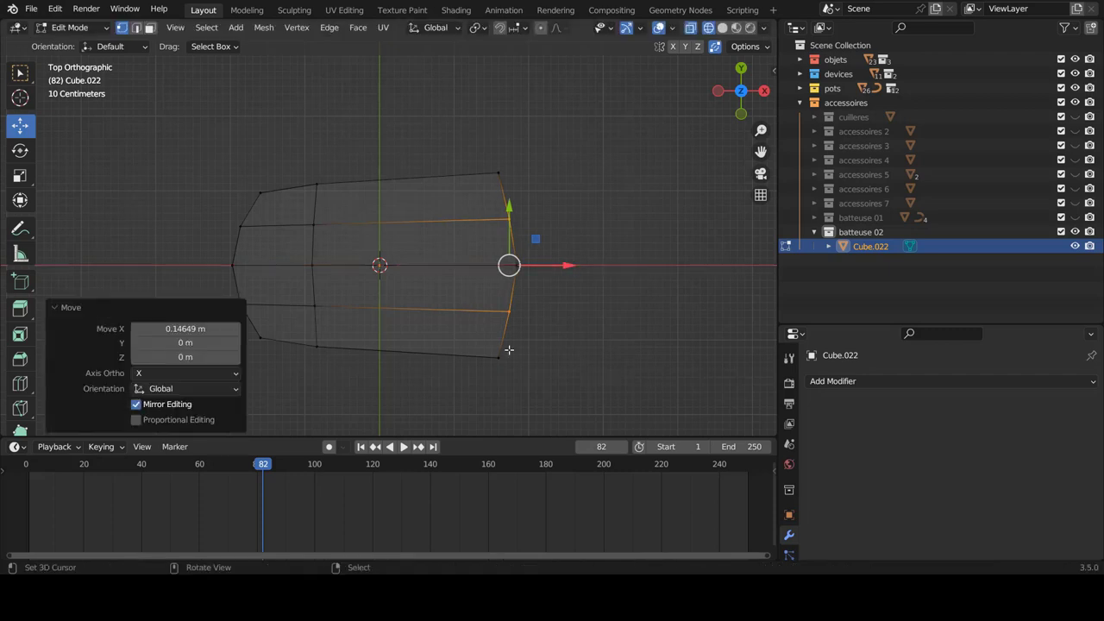
Narrow the right corner vertices to 0.940 on Y and add an edge loop near the right end
left_click(497, 356)
key("b")
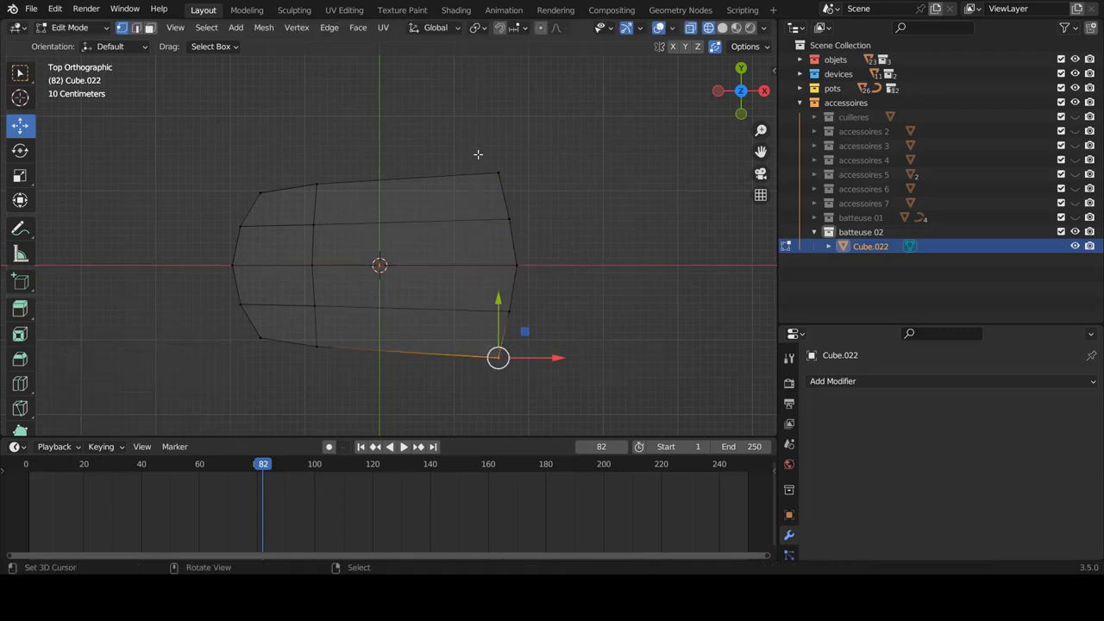
left_click_drag(480, 155, 527, 183)
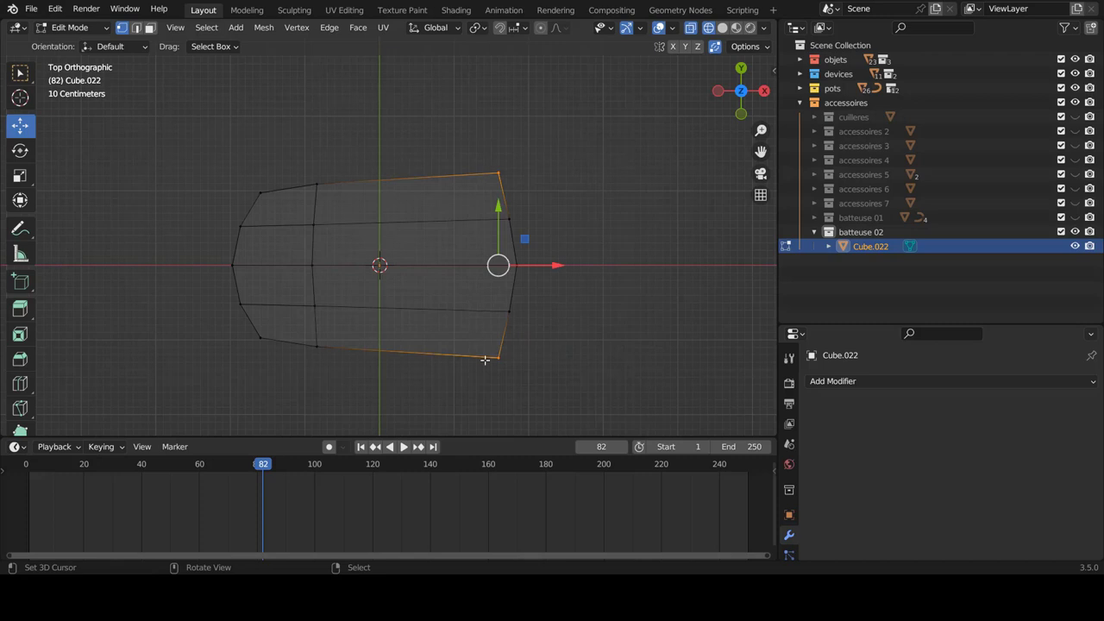
key("s")
key("y")
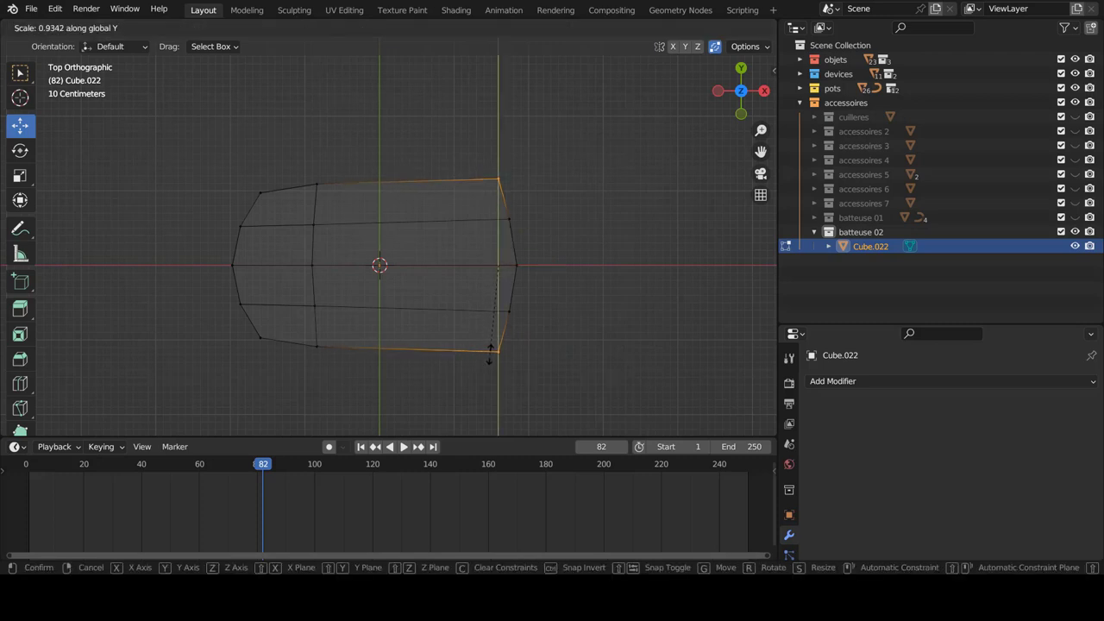
left_click(490, 354)
key("ctrl+r")
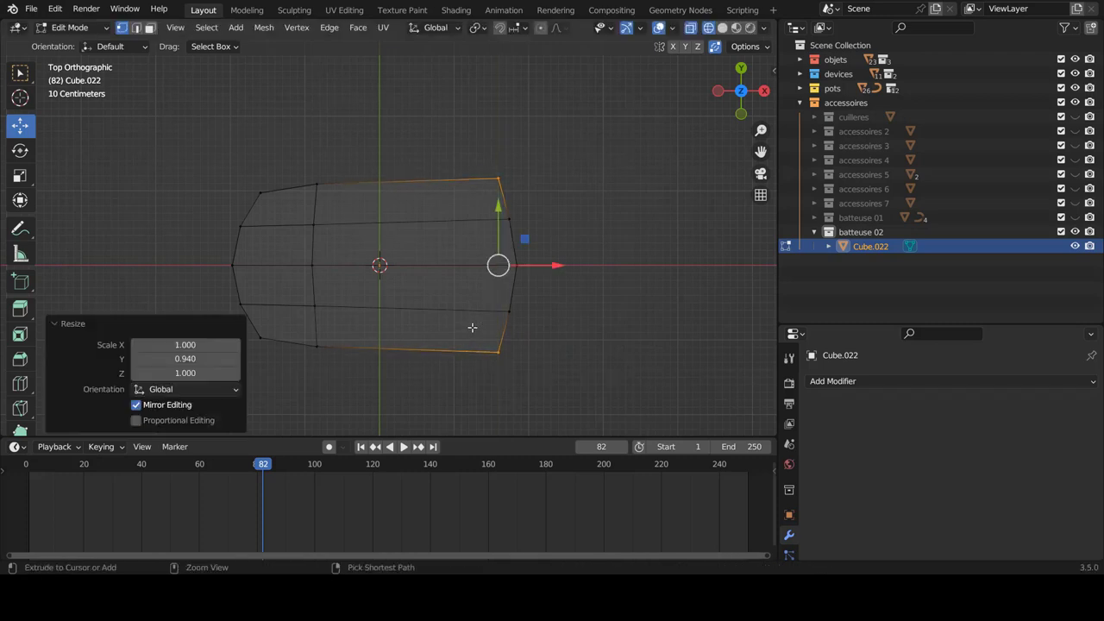
left_click(472, 327)
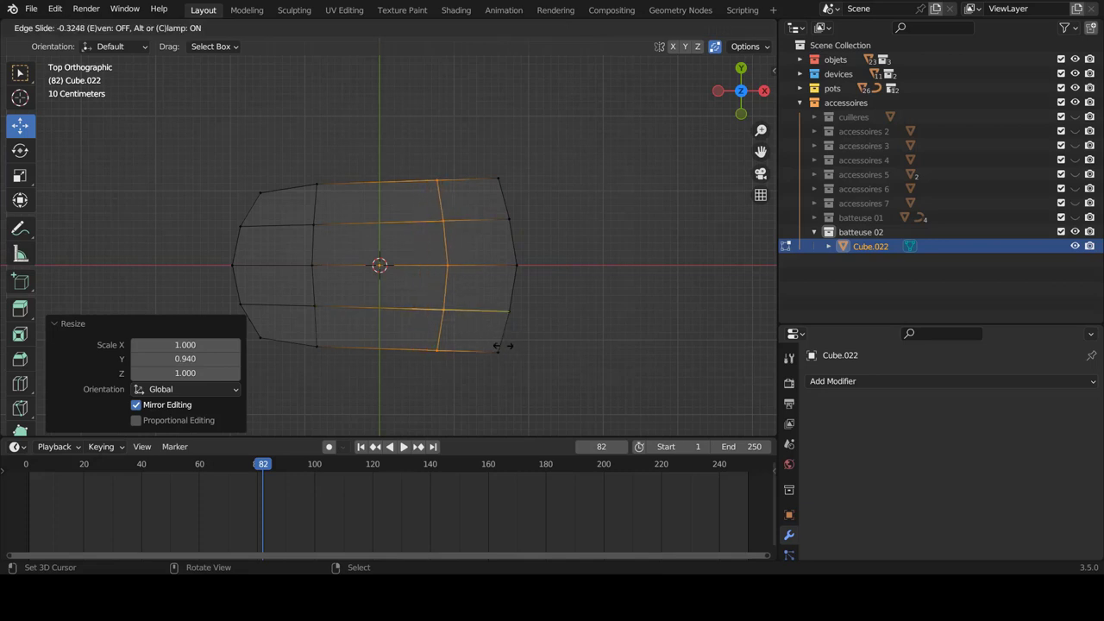
Set the right-end loop's position and add a centred loop through the middle
left_click(505, 346)
key("ctrl+r")
left_click(382, 309)
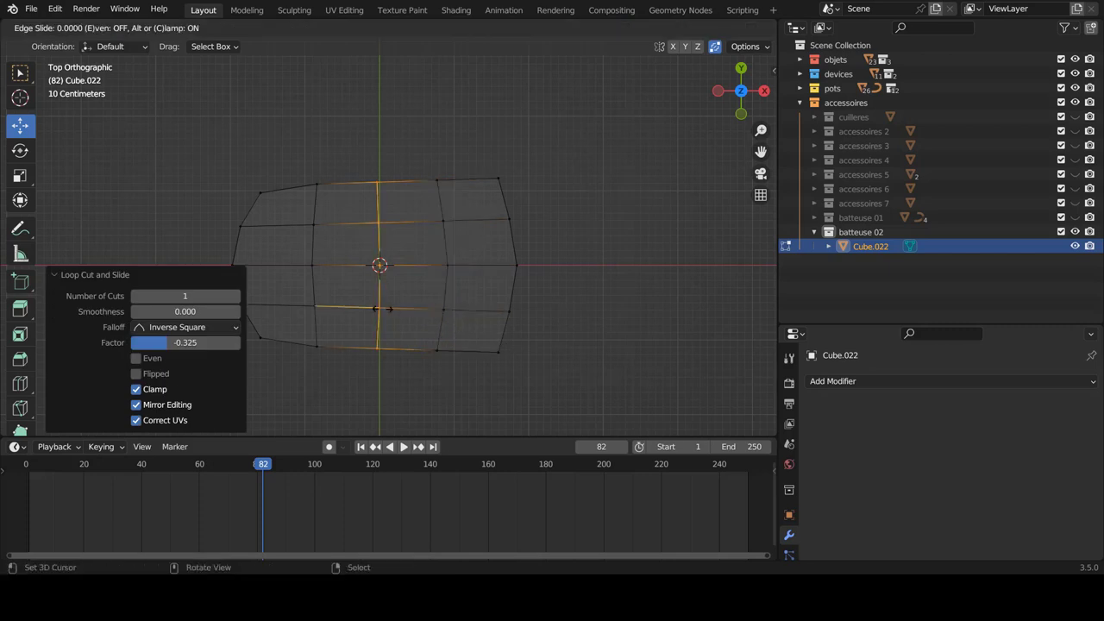
right_click(382, 309)
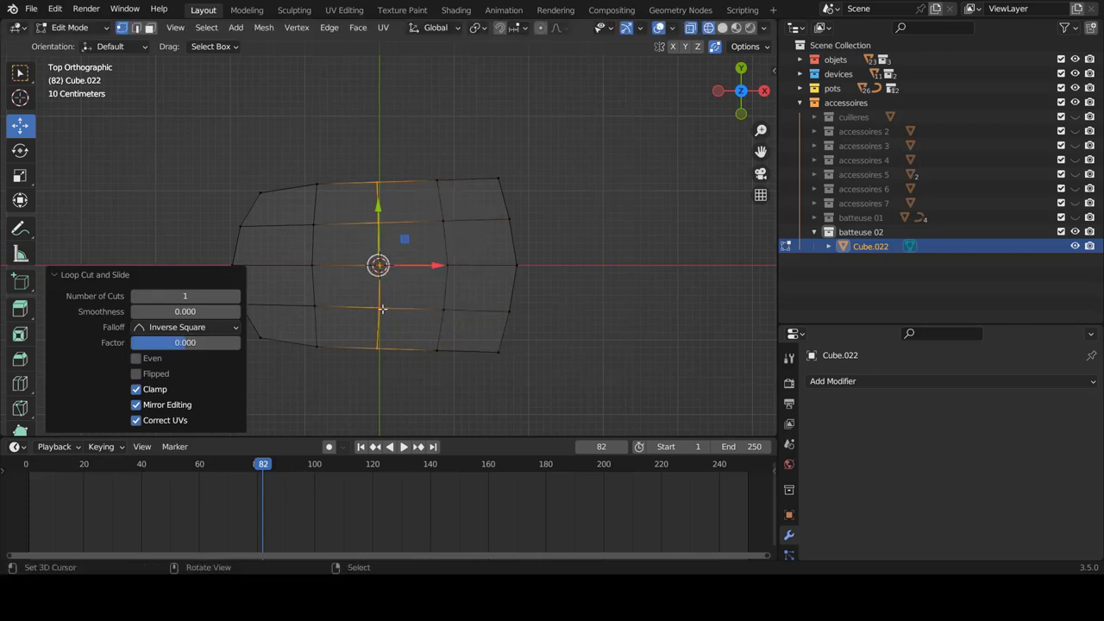
Narrow the right corner vertices to 0.977 on Y and pull them slightly back on X
left_click(496, 356)
left_click(497, 351)
key("b")
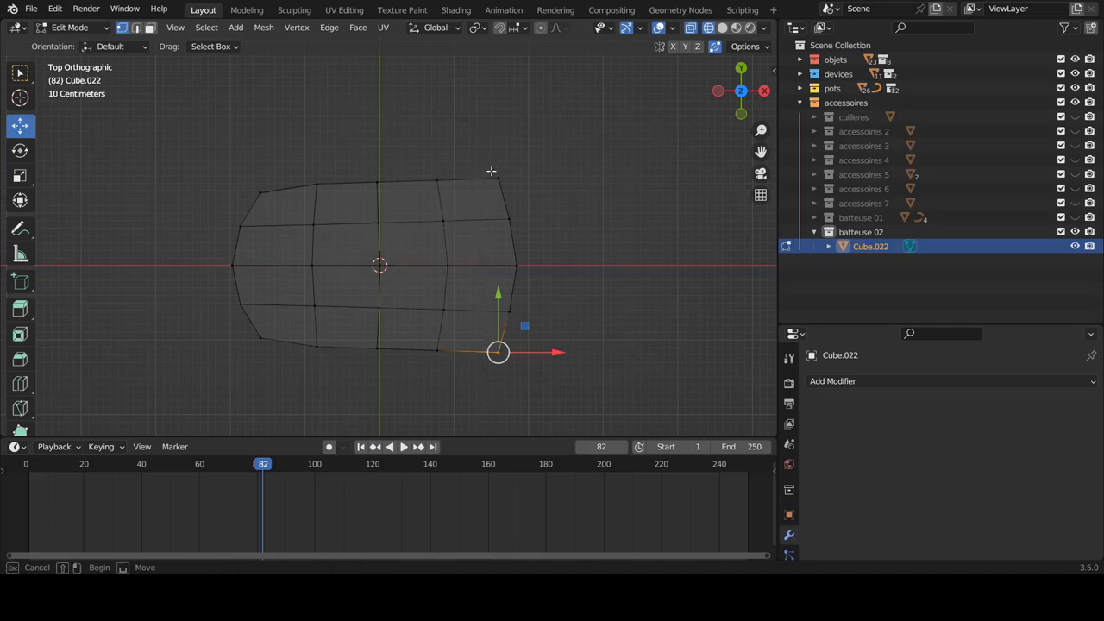
left_click_drag(491, 171, 518, 192)
key("s")
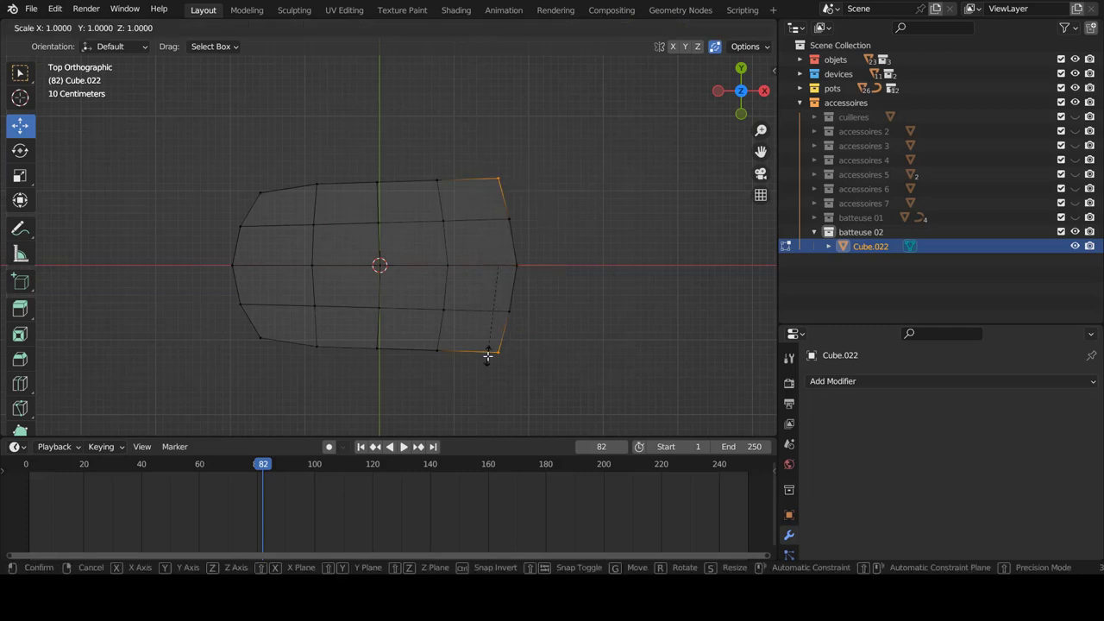
key("y")
left_click(487, 347)
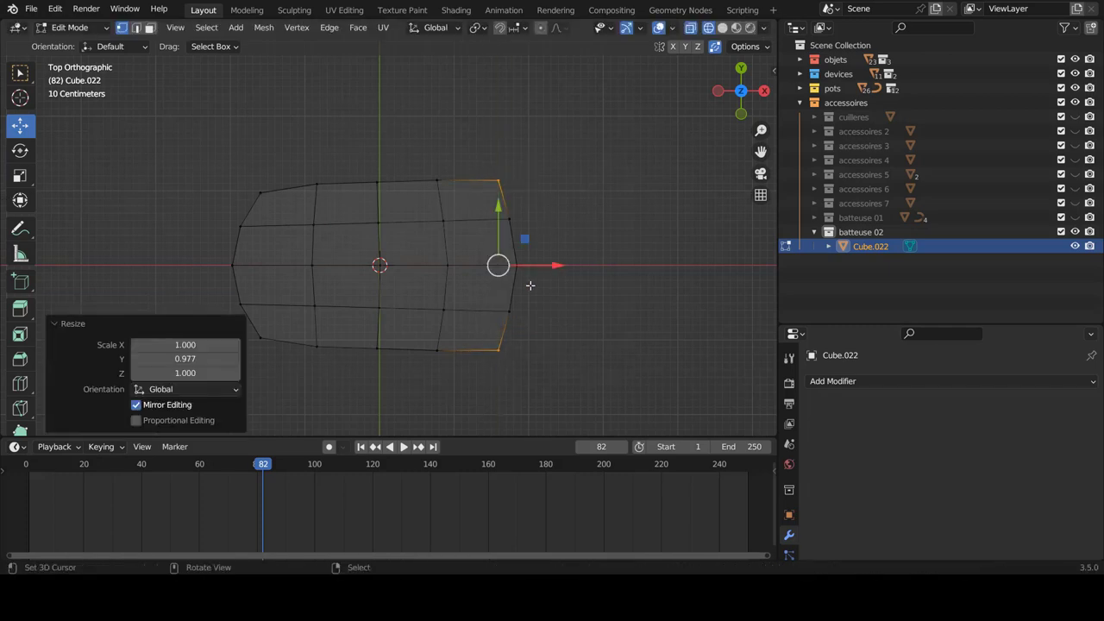
left_click_drag(558, 266, 553, 267)
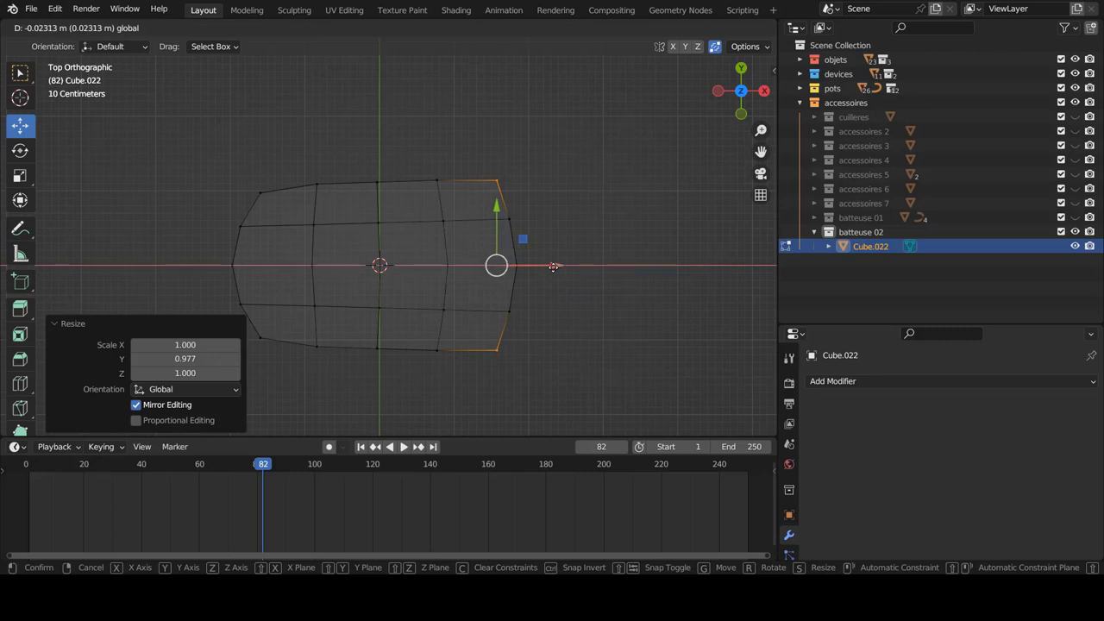
left_click(553, 267)
Select the whole mesh and orbit to view the slab's sides in perspective
key("a")
scroll(442, 257, "down", 2)
mouse_move(466, 287)
middle_mouse_down()
mouse_move(469, 162)
mouse_move(486, 199)
middle_mouse_up()
key("Tab")
mouse_move(572, 251)
middle_mouse_down()
mouse_move(529, 234)
mouse_move(518, 255)
middle_mouse_up()
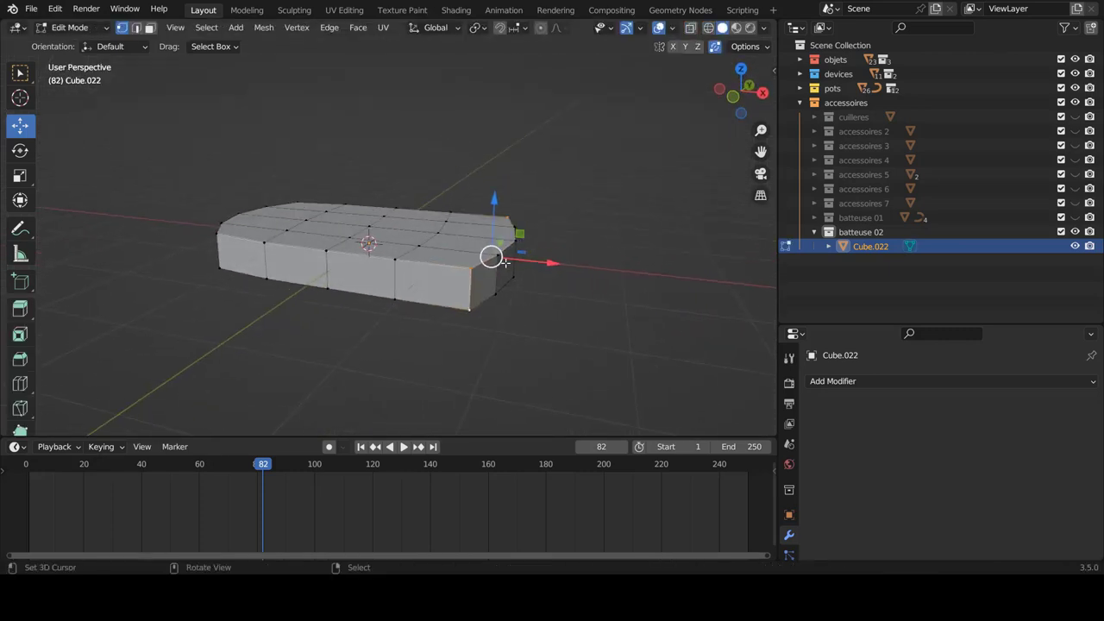
scroll(512, 272, "up", 3)
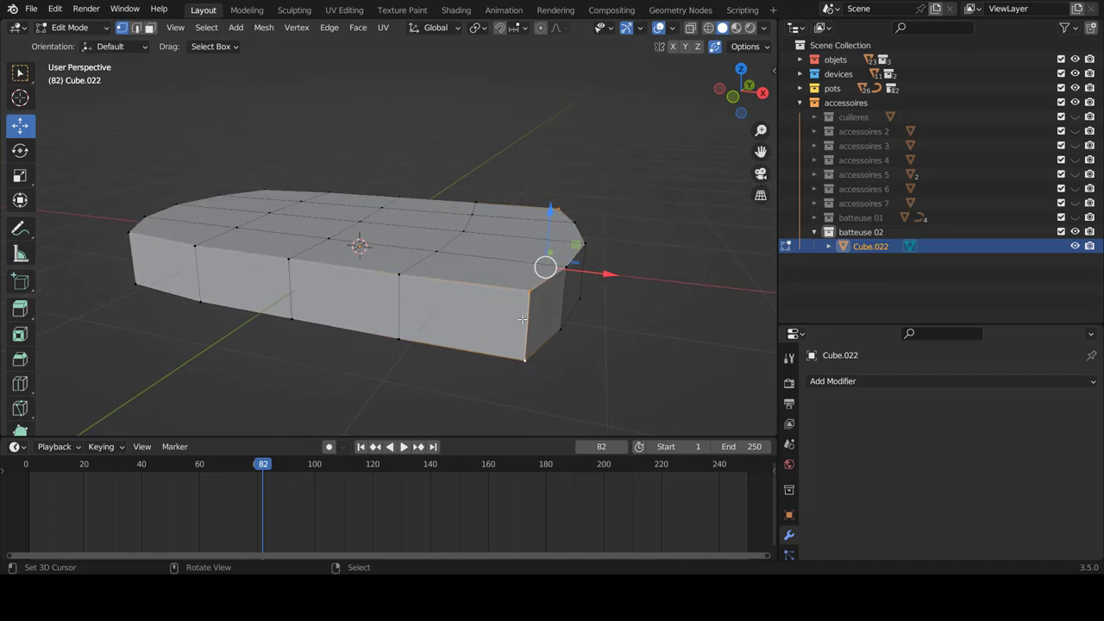
Cut two side loops slid near the top and bottom edges, then return to Object Mode
key("ctrl+r")
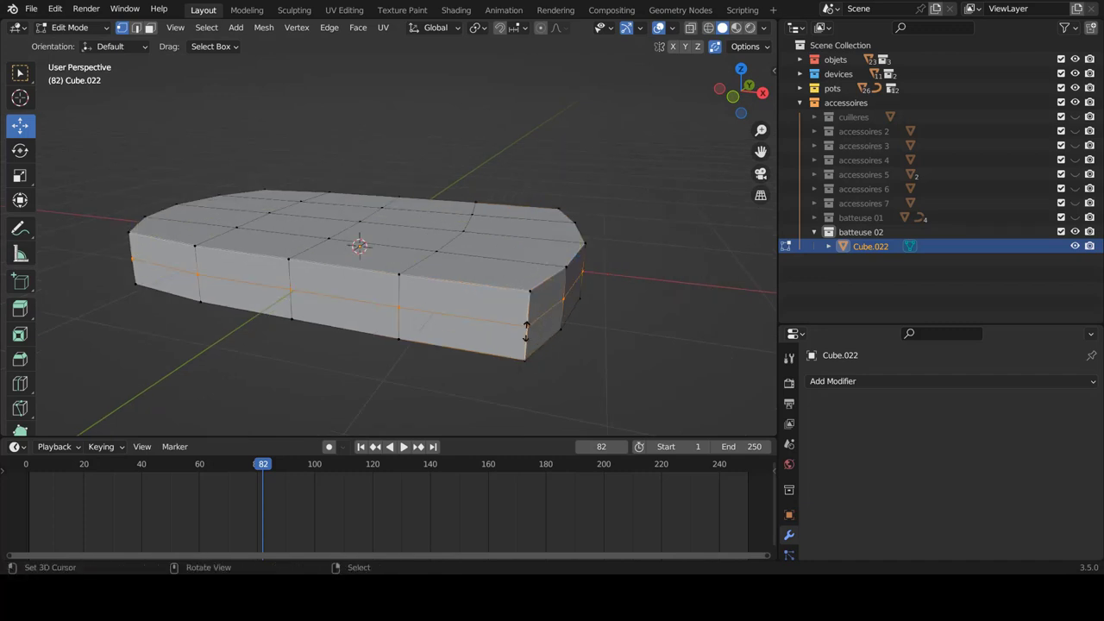
left_click(527, 330)
left_click(524, 309)
key("ctrl+r")
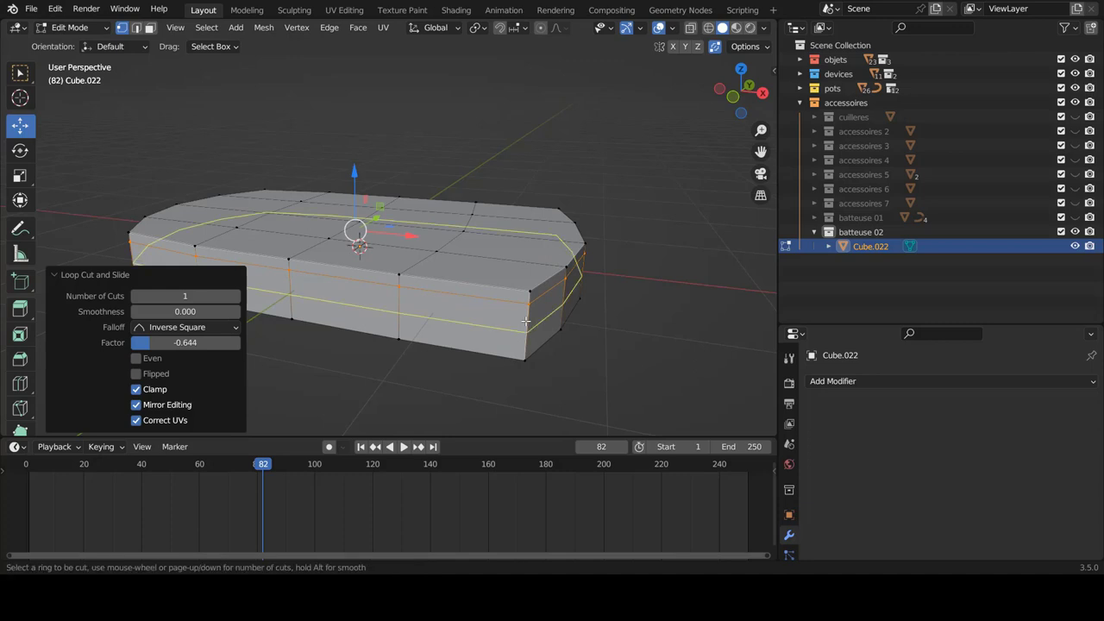
left_click(524, 326)
left_click(523, 346)
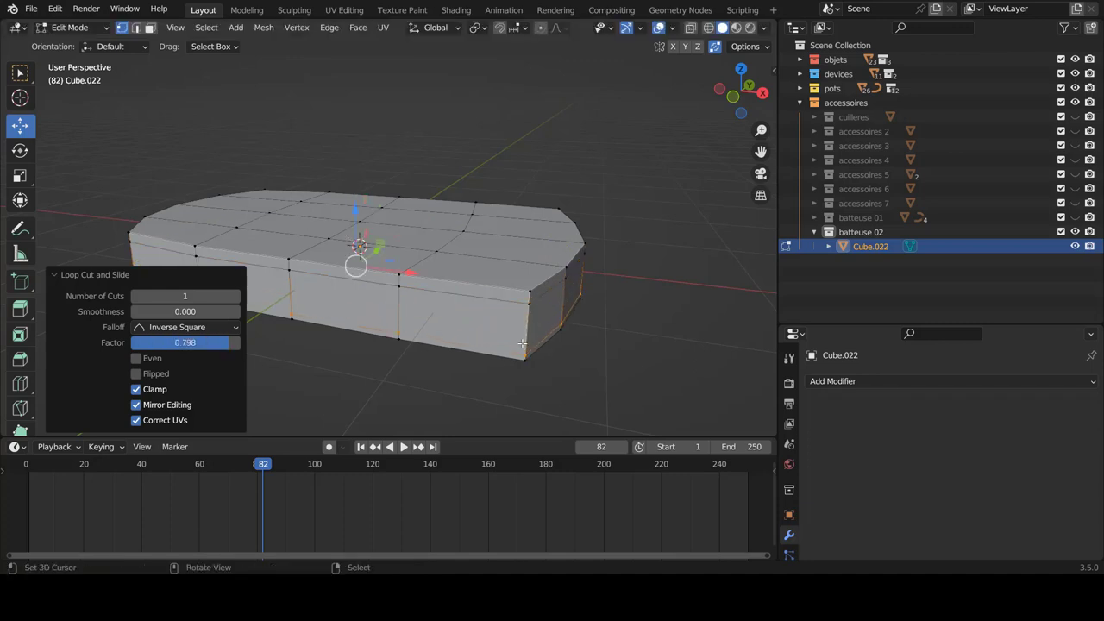
key("Tab")
mouse_move(518, 336)
middle_mouse_down()
mouse_move(506, 310)
mouse_move(504, 229)
mouse_move(529, 348)
middle_mouse_up()
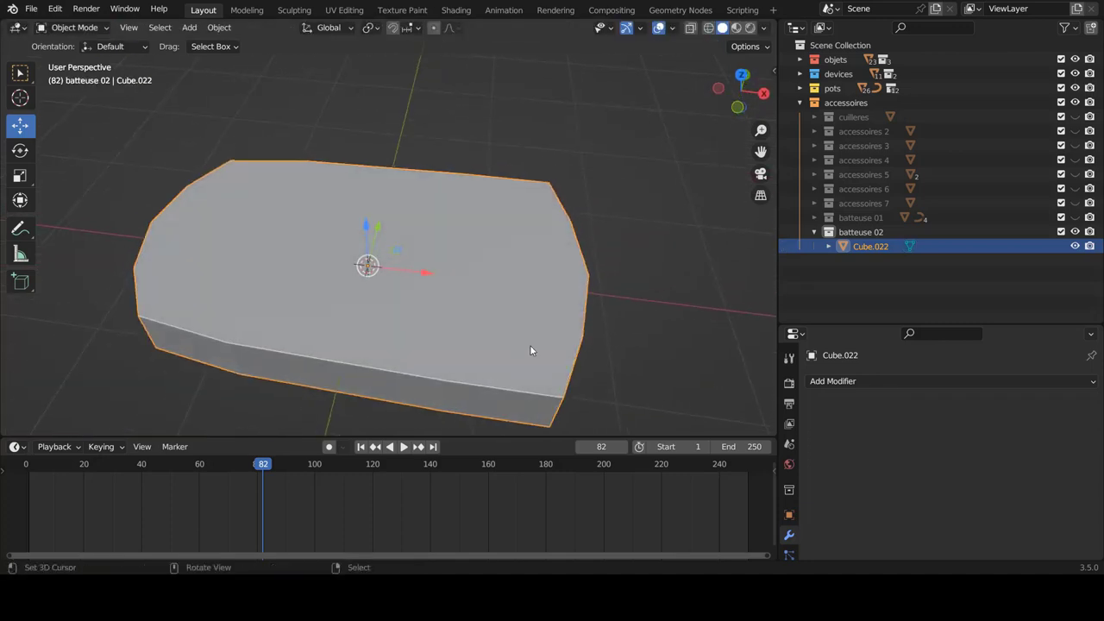
Add a Subdivision Surface modifier at viewport level 2 and shade Cube.022 smooth
left_click(850, 382)
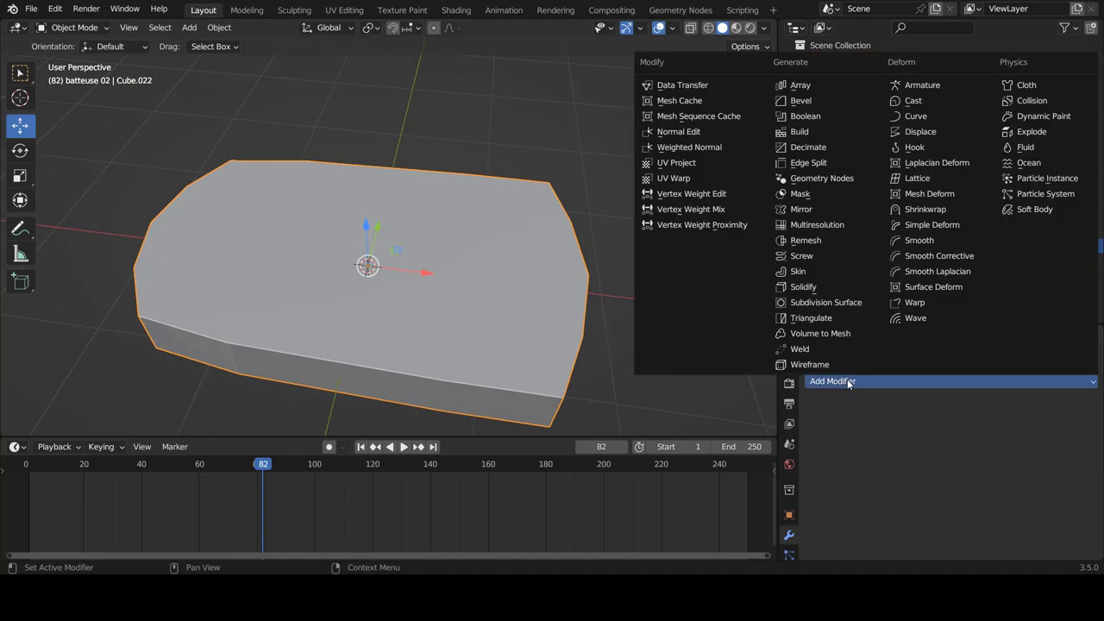
left_click(839, 302)
scroll(413, 272, "down", 3)
mouse_move(445, 268)
middle_mouse_down()
mouse_move(505, 279)
mouse_move(495, 289)
middle_mouse_up()
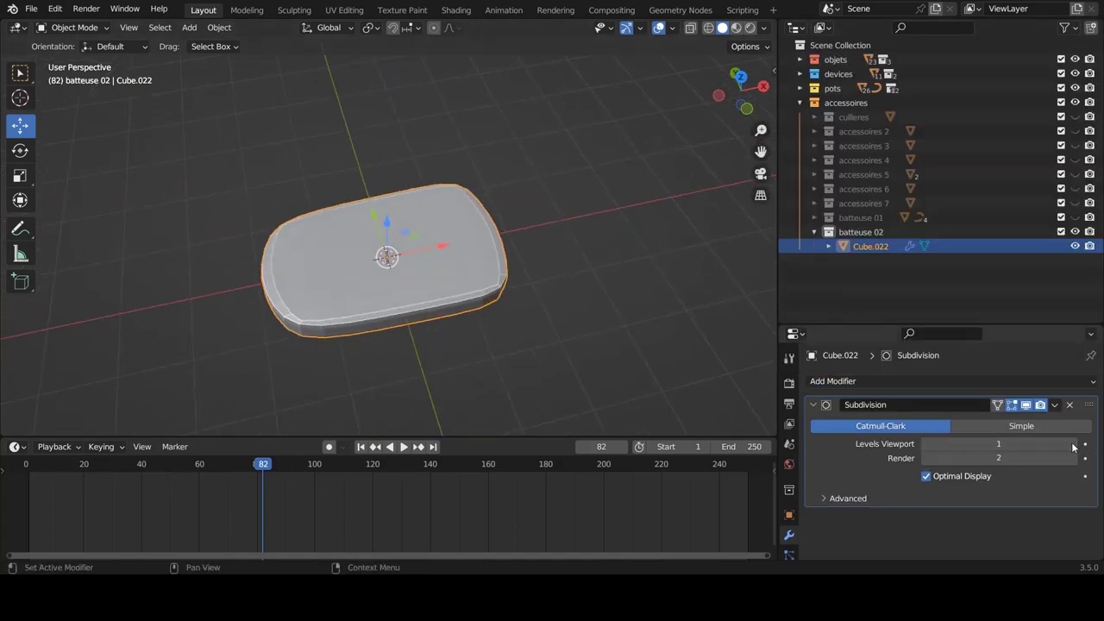
left_click(1074, 445)
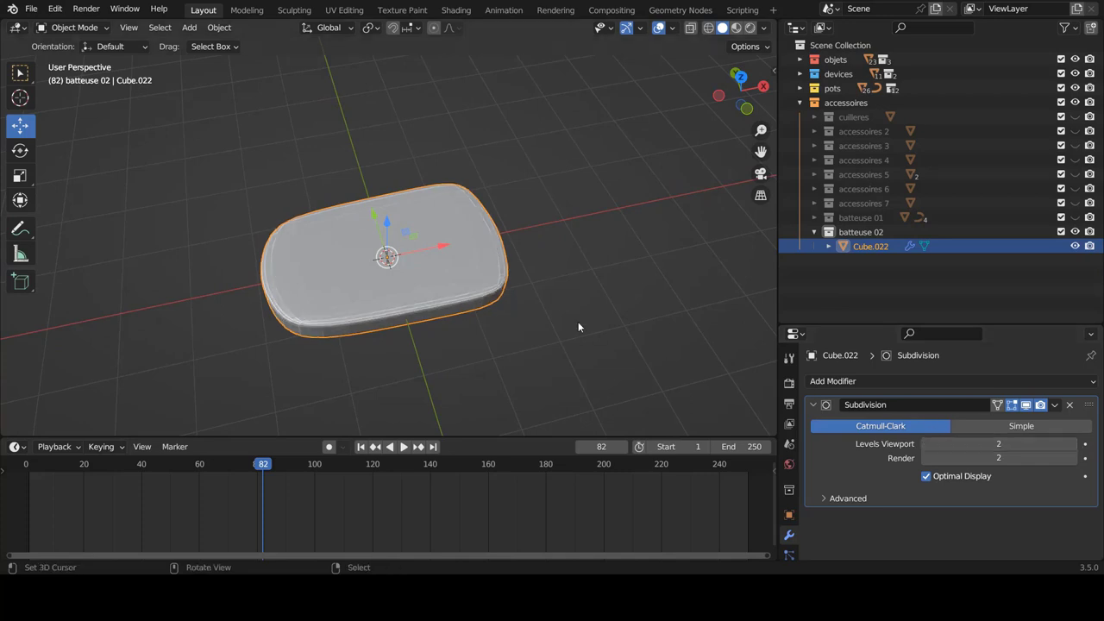
right_click(445, 266)
left_click(444, 266)
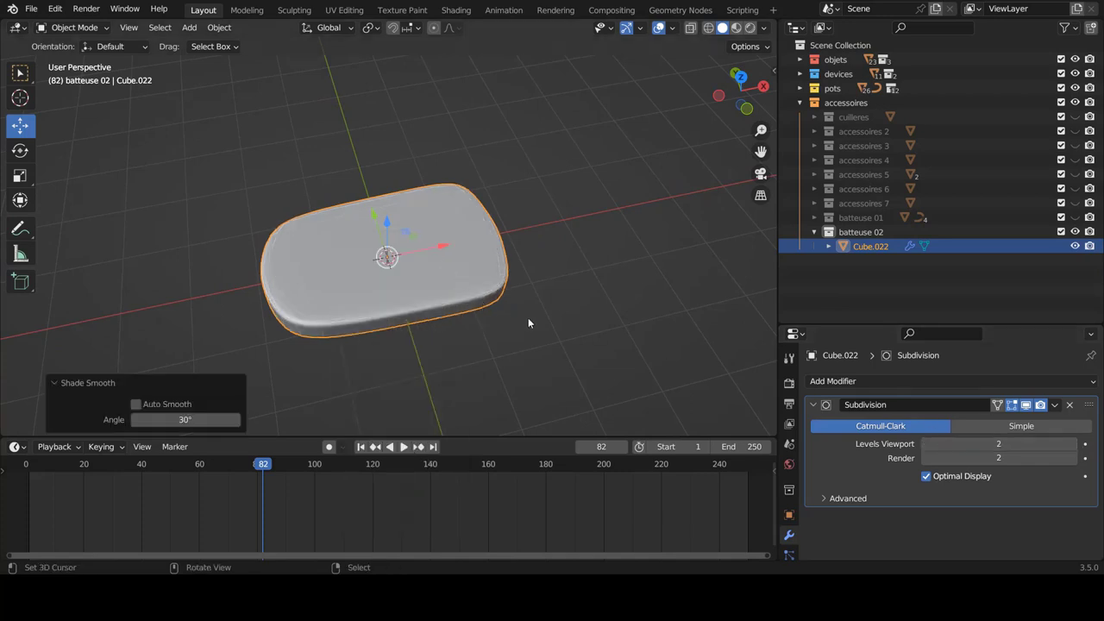
mouse_move(528, 317)
middle_mouse_down()
mouse_move(473, 256)
mouse_move(374, 307)
mouse_move(547, 320)
mouse_move(550, 347)
mouse_move(535, 367)
middle_mouse_up()
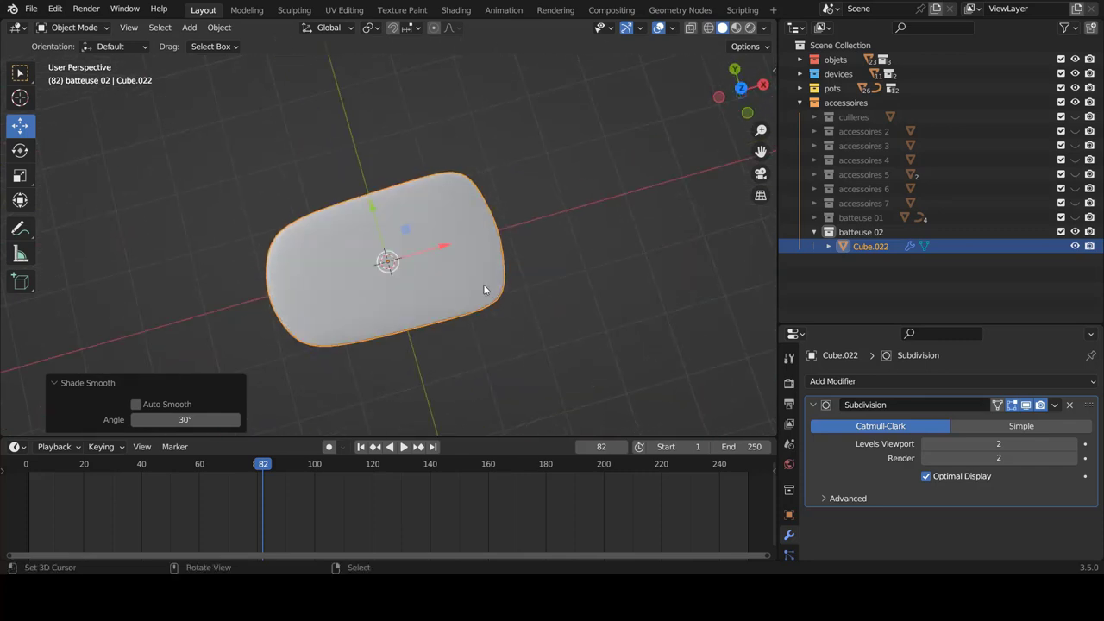
In top wireframe view, select the base's right-end vertices and widen them along Y
key("Tab")
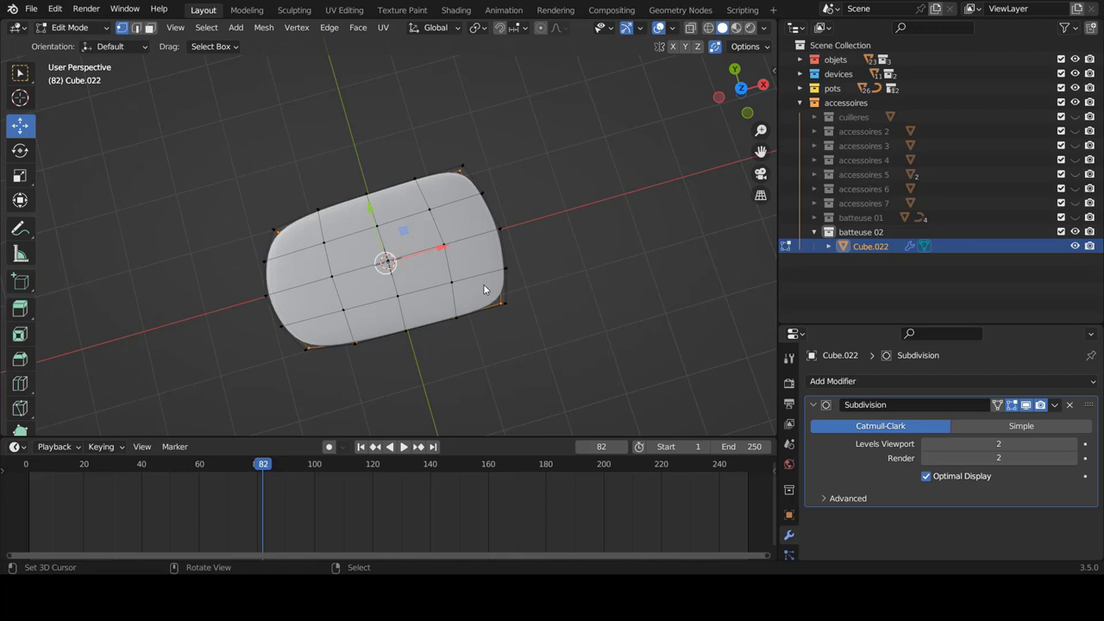
key("KP_7")
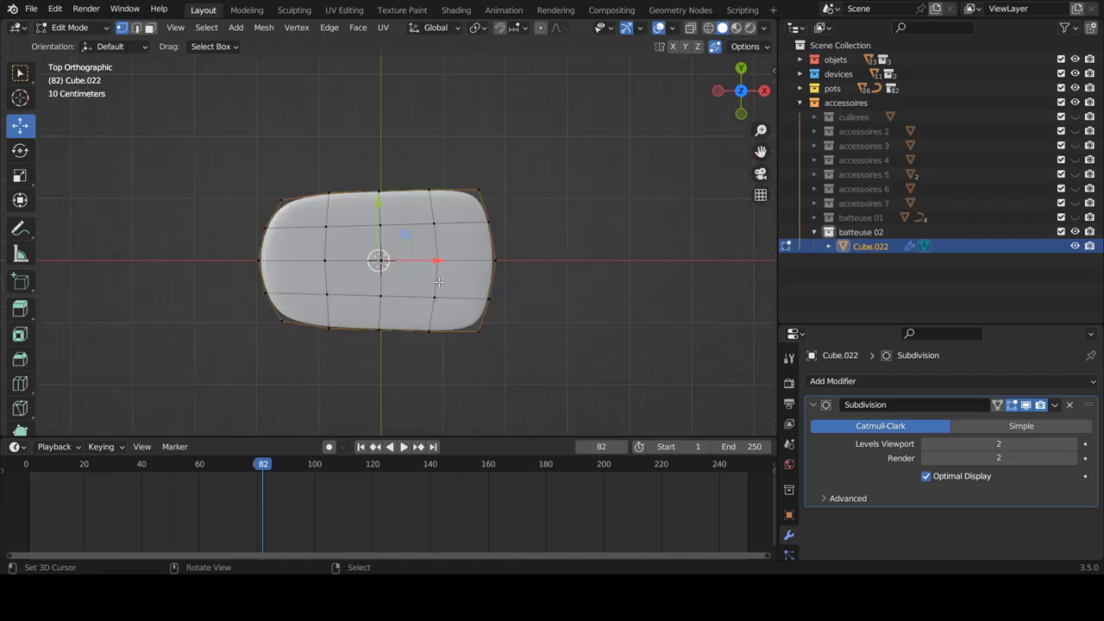
key("shift+z")
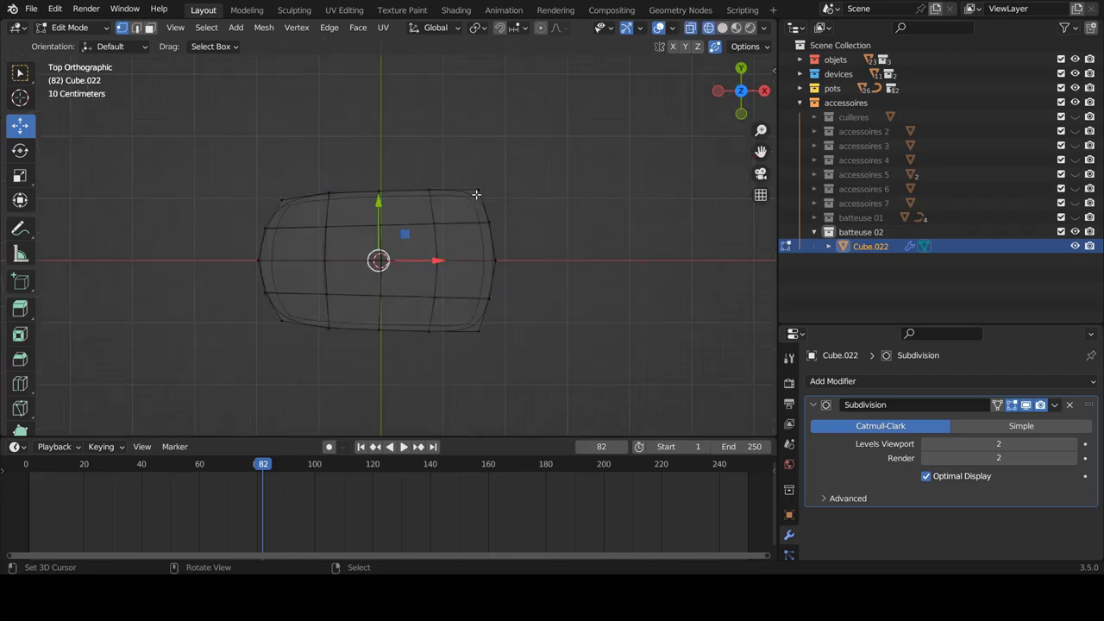
left_click(476, 195)
mouse_move(457, 134)
left_mouse_down()
mouse_move(546, 395)
mouse_move(522, 375)
left_mouse_up()
key("s")
key("y")
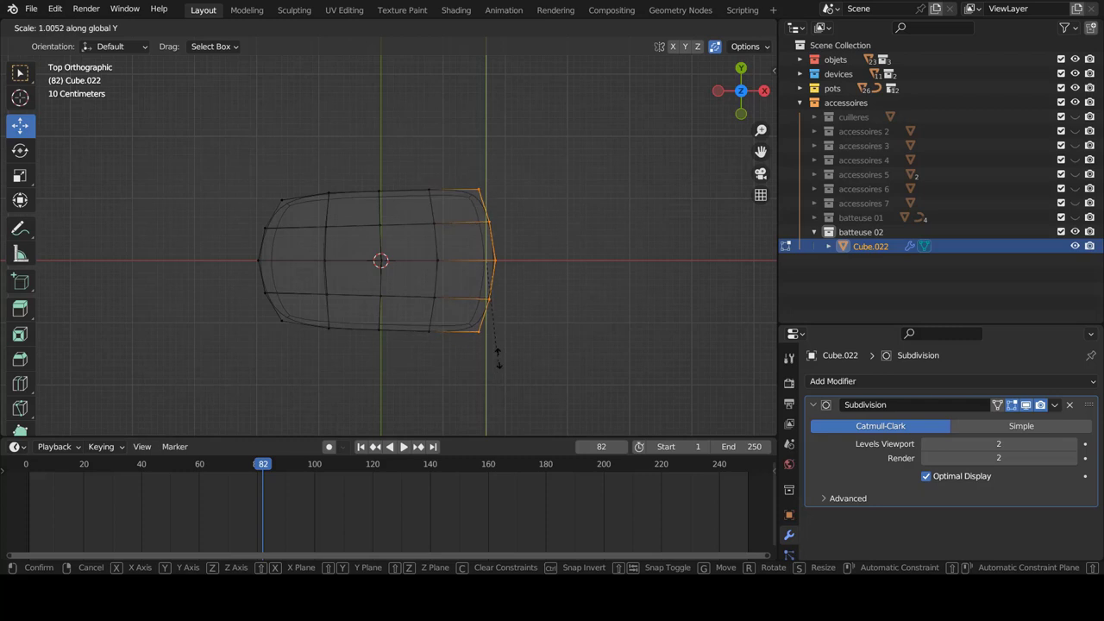
left_click(486, 366)
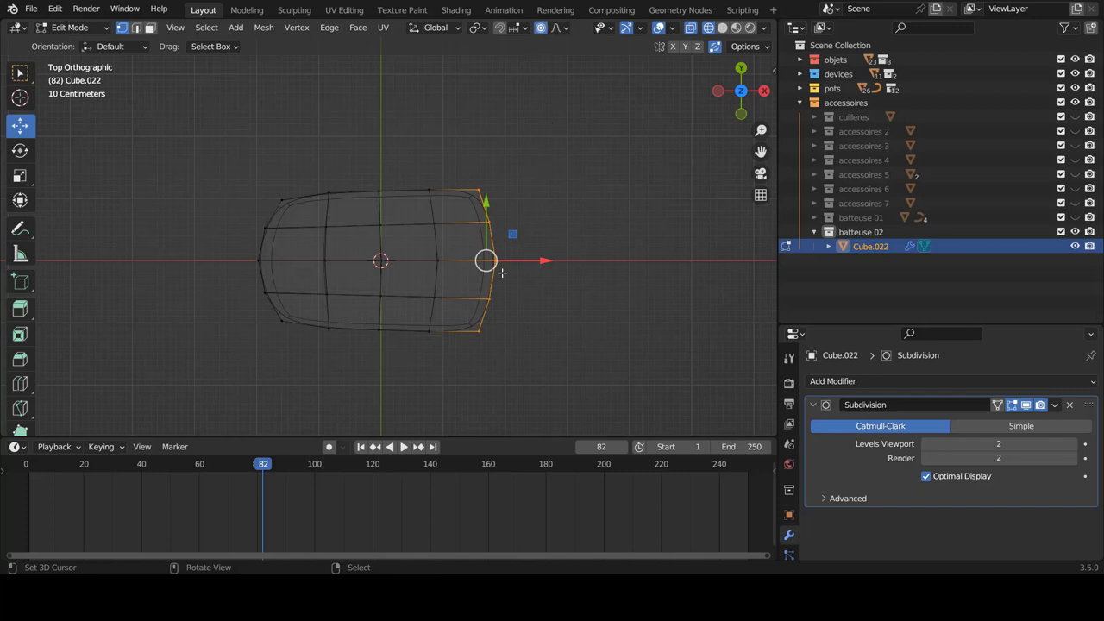
Scale the right end along Y again with smooth falloff for a tapered widening
key("s")
key("y")
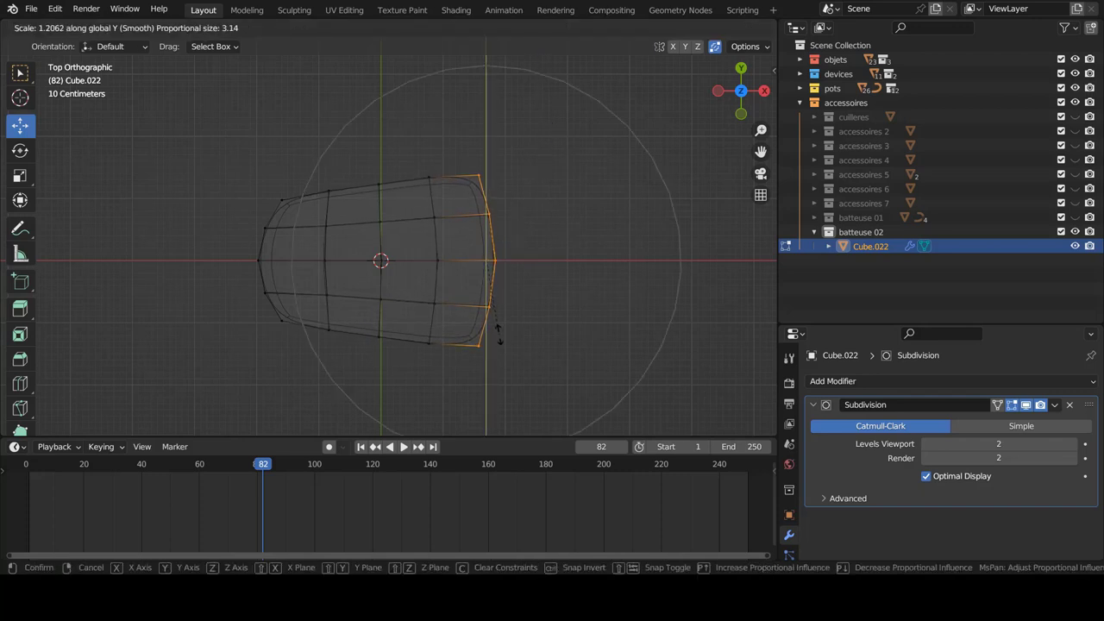
scroll(497, 332, "down", 2)
scroll(498, 335, "down", 1)
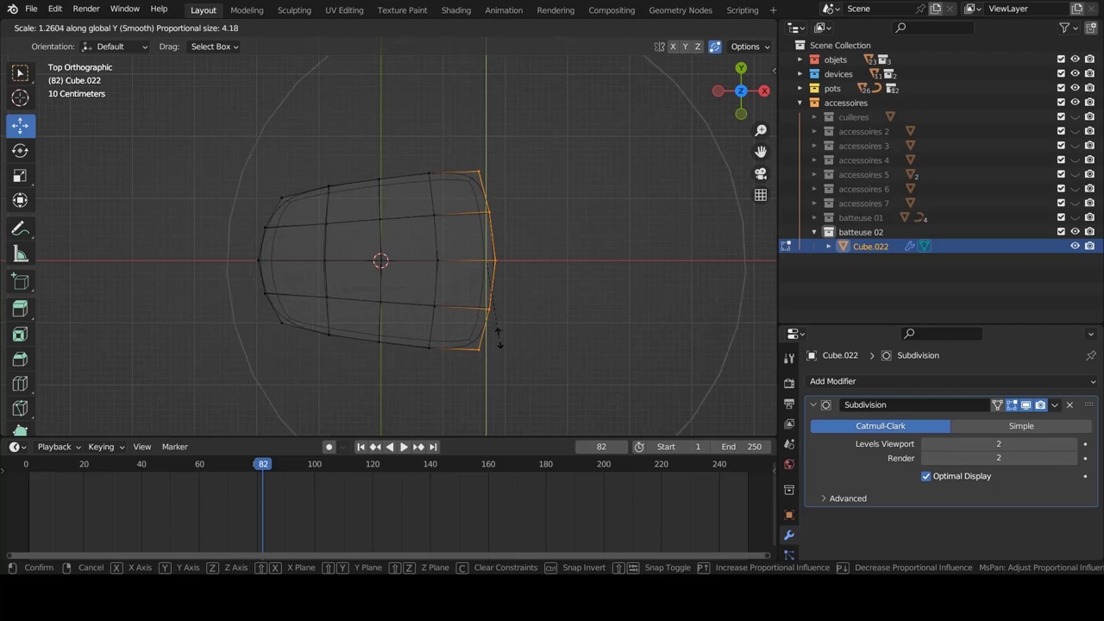
scroll(498, 336, "down", 1)
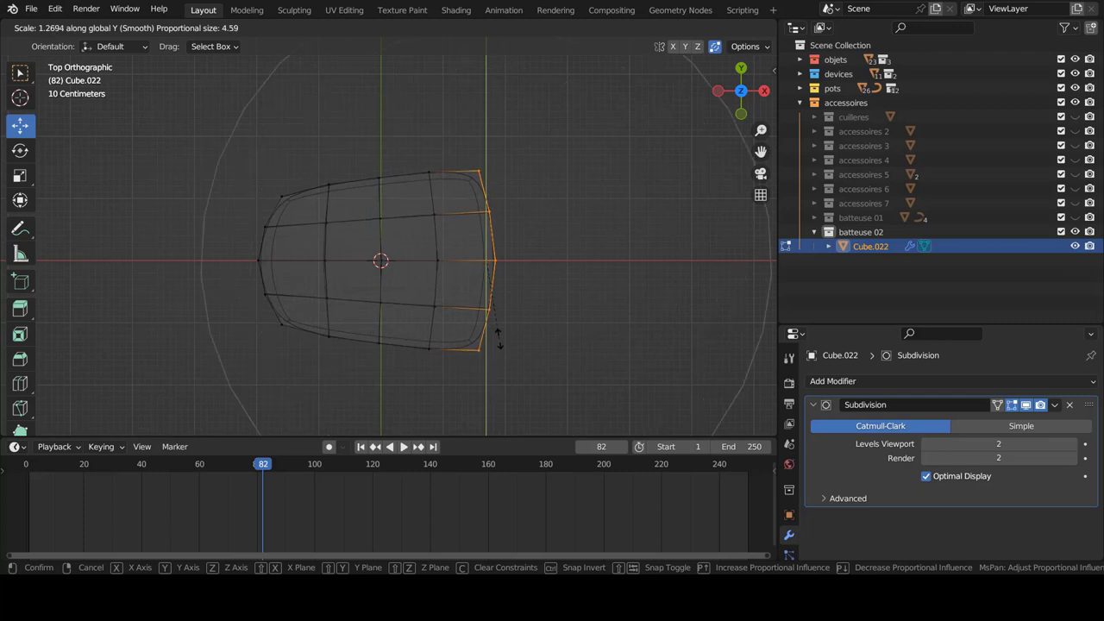
left_click(497, 336)
scroll(492, 293, "down", 1, "shift")
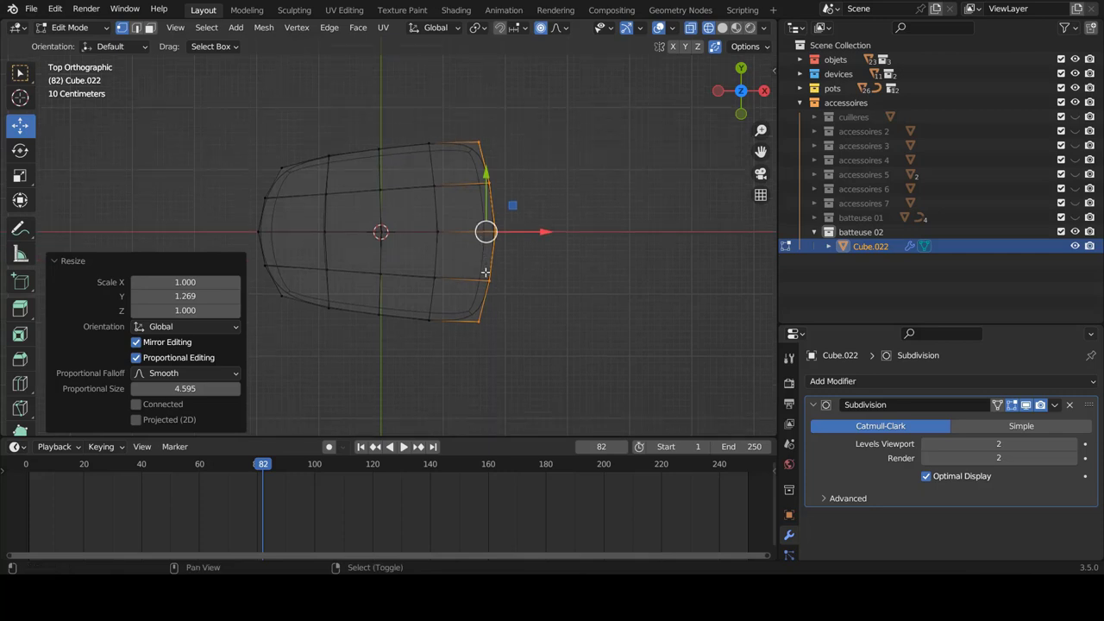
scroll(495, 293, "up", 1)
Pull the two right corner vertices inward along X and draw them closer along Y
left_click(496, 335)
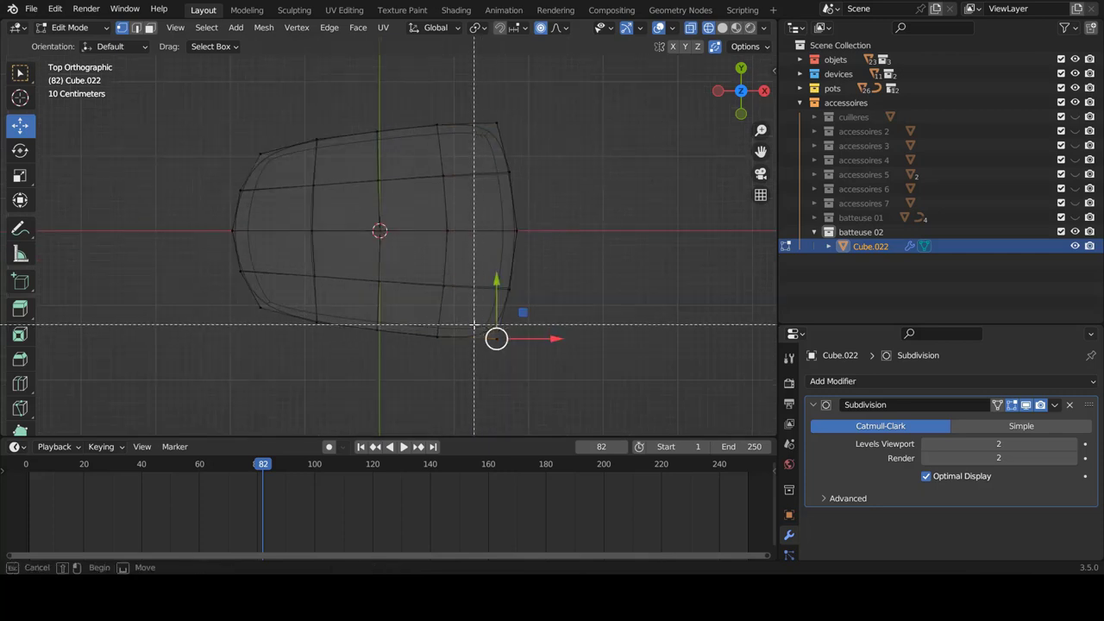
left_click(489, 125, "shift")
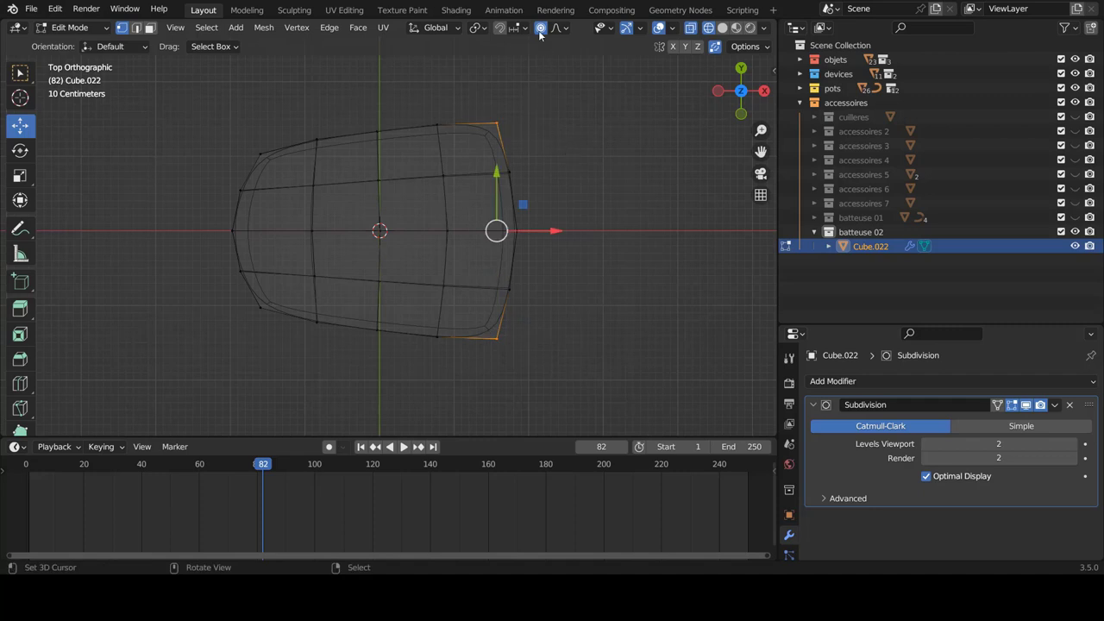
left_click_drag(559, 227, 538, 229)
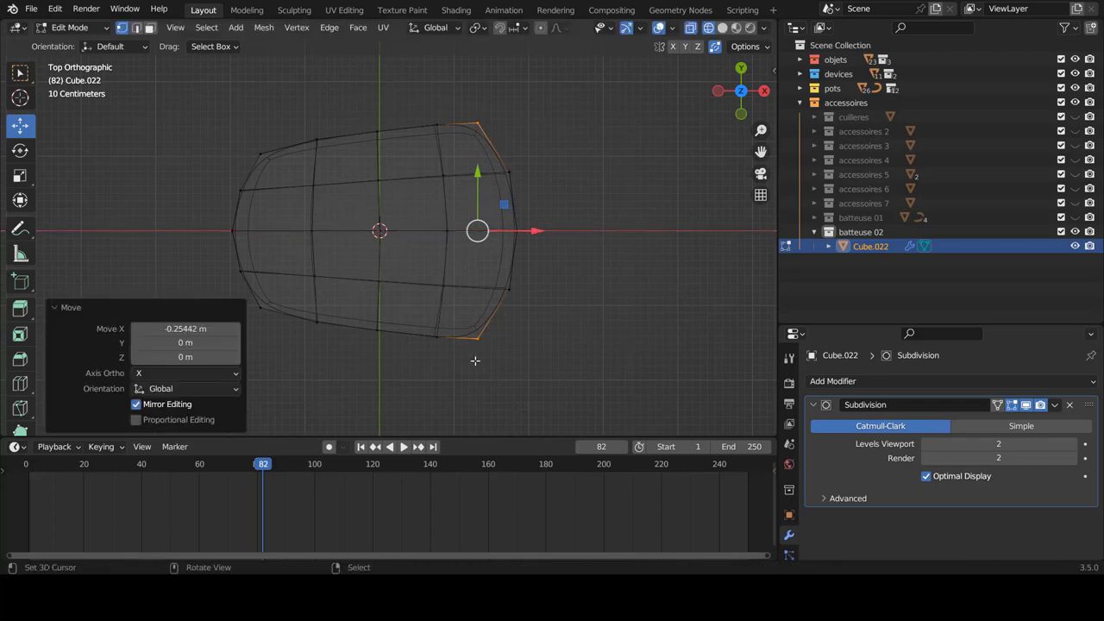
key("s")
key("y")
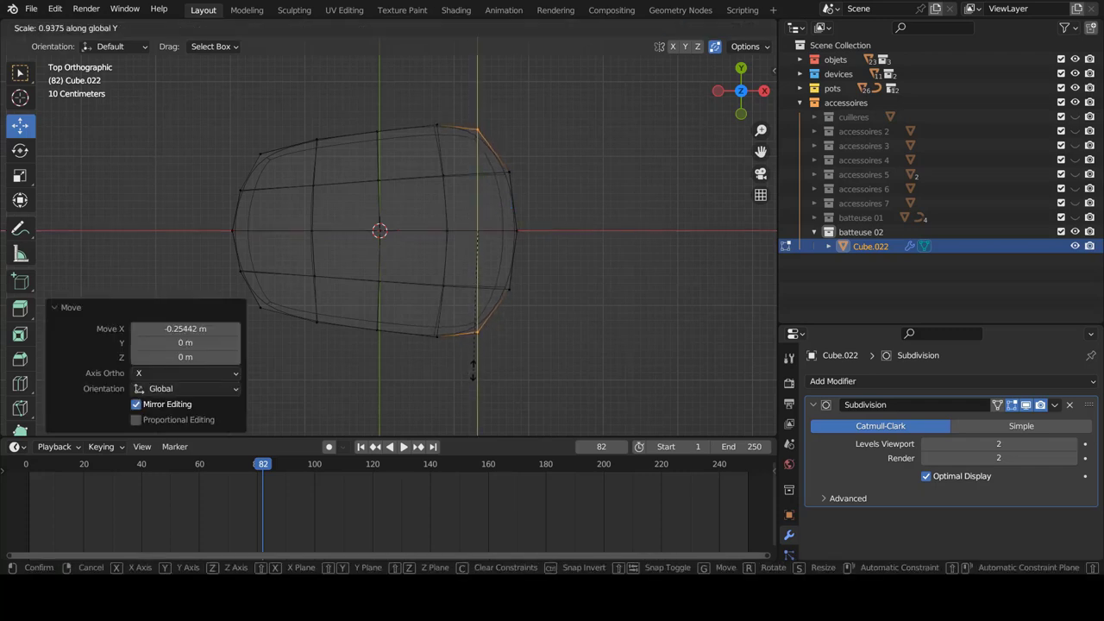
left_click(473, 371)
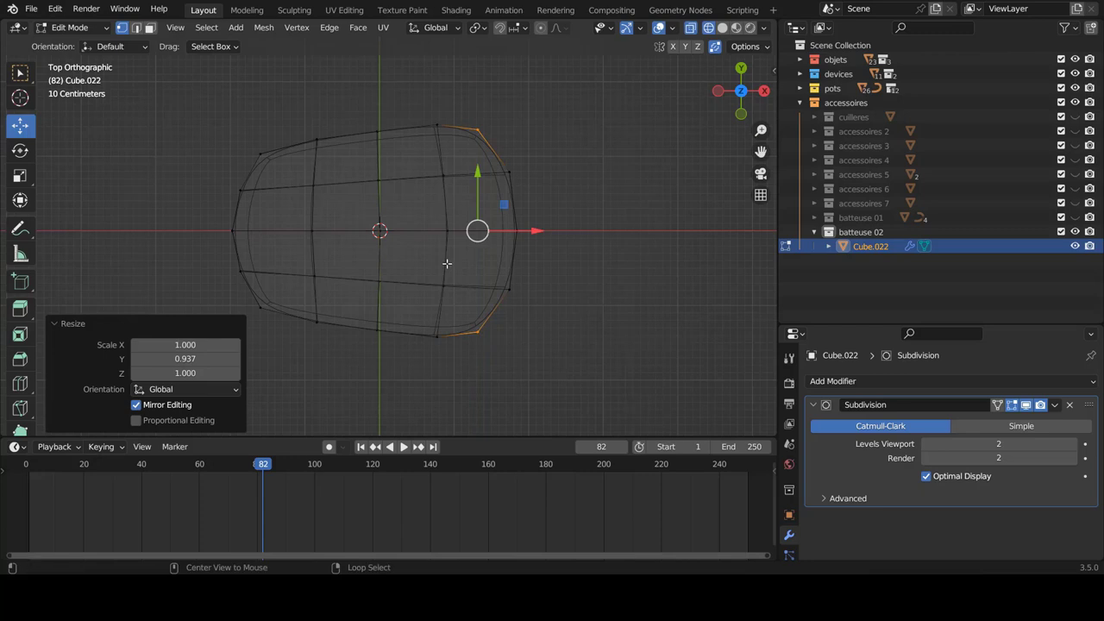
Slightly narrow the vertical edge loop near the right end along Y
left_click(447, 265, "alt")
key("s")
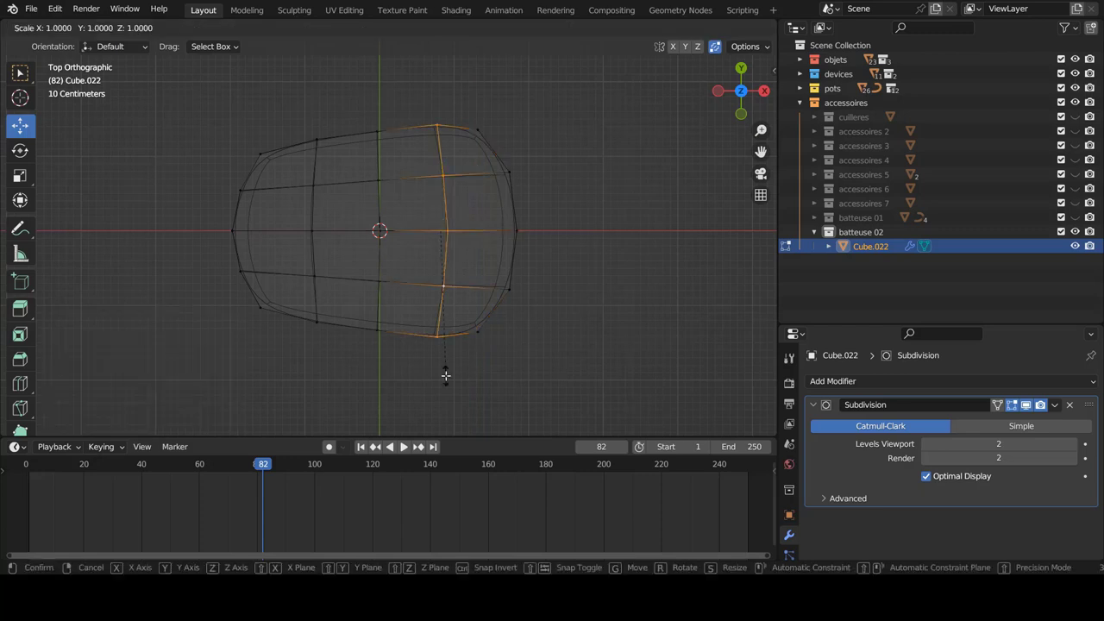
key("y")
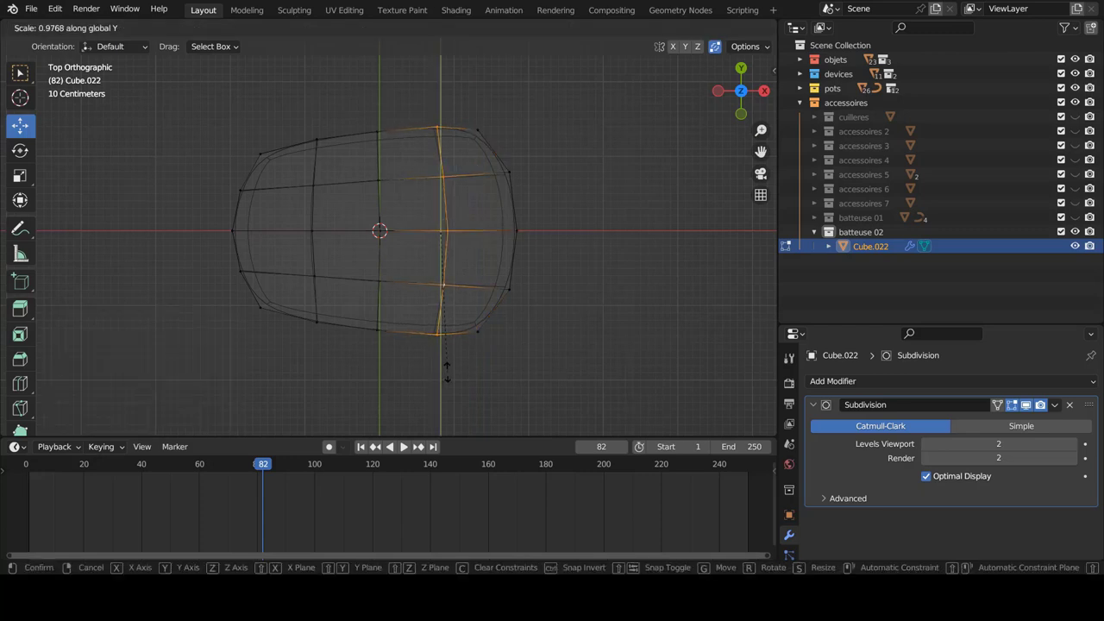
left_click(447, 371)
Check the shape at object level, then re-enter Edit Mode with see-through display
key("Tab")
key("alt+a")
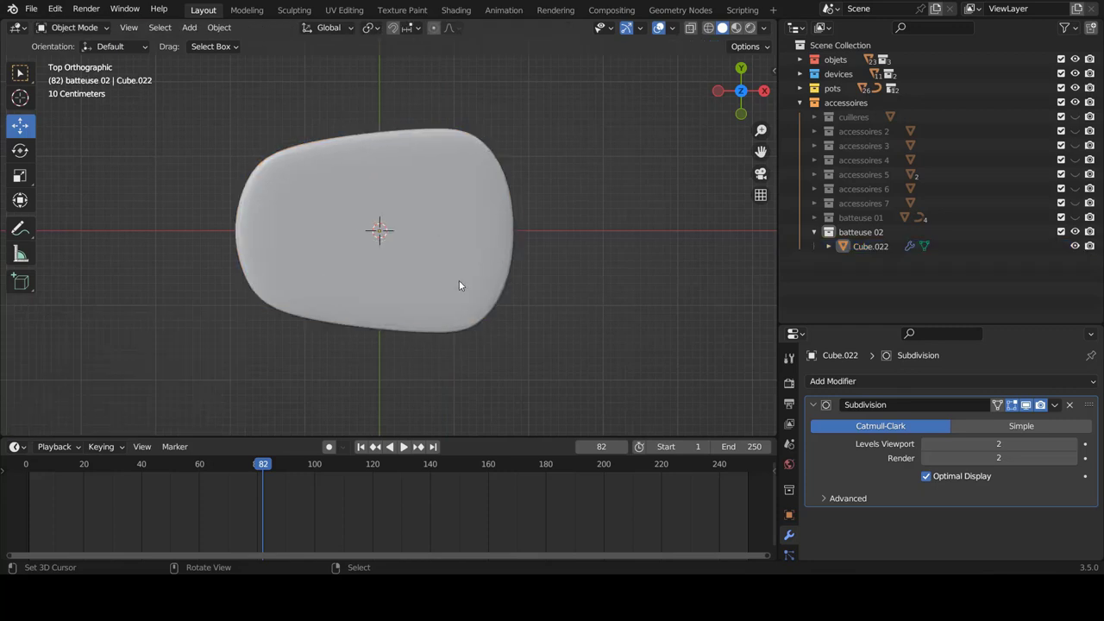
scroll(432, 272, "down", 3, "ctrl")
scroll(375, 269, "up", 1)
left_click(363, 274)
key("Tab")
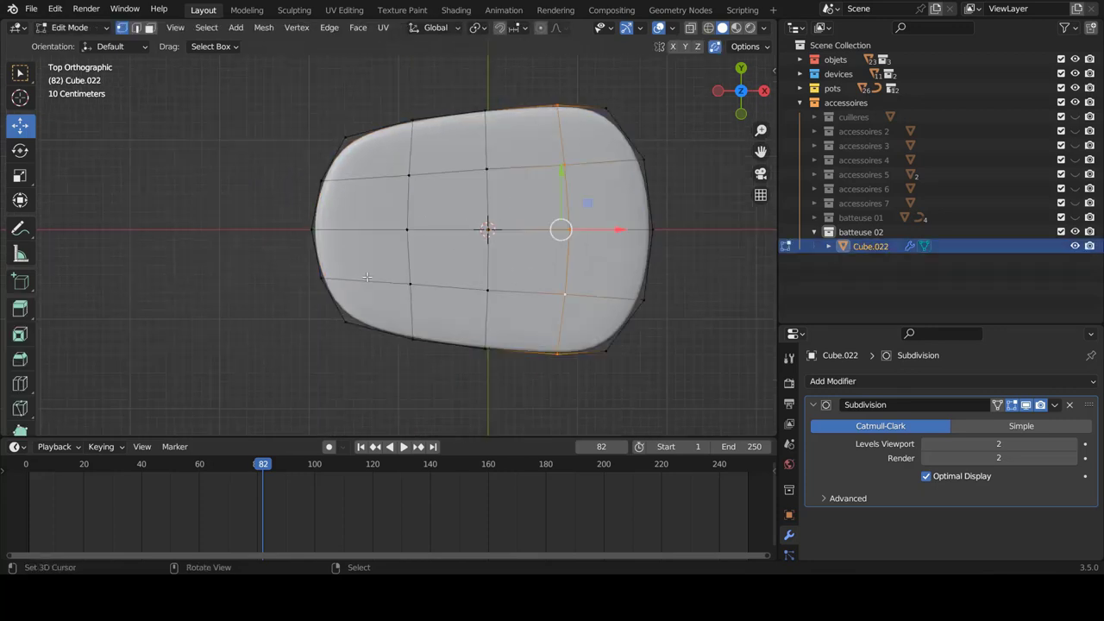
key("alt+z")
key("alt+a")
Box-select the base's left-end vertices and move them -0.025699 m along X
left_click(320, 276)
key("b")
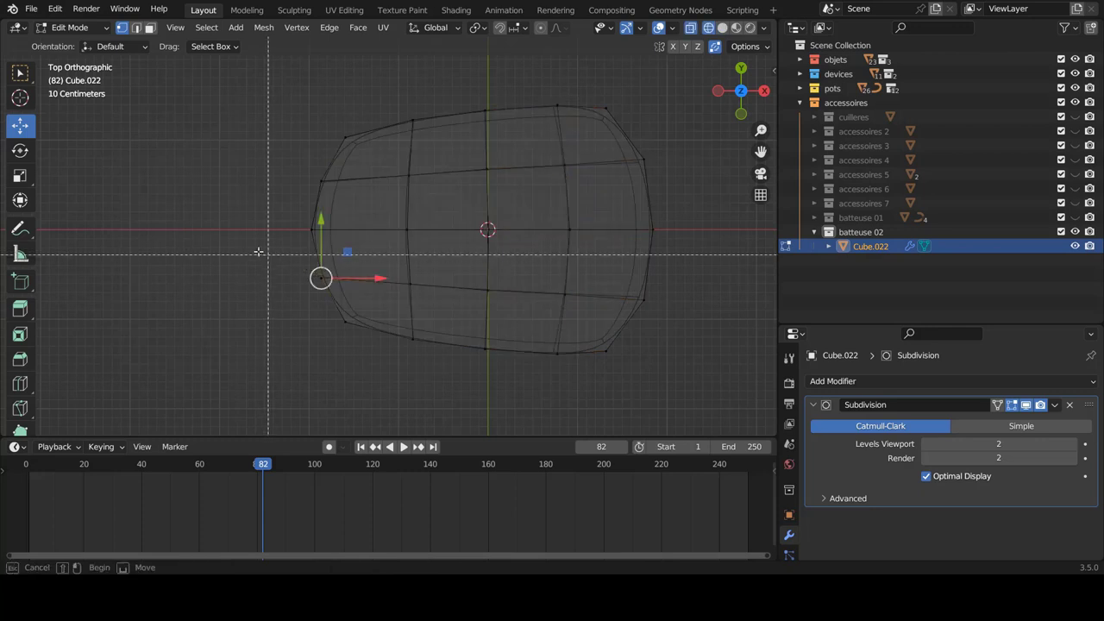
left_click_drag(258, 251, 388, 315)
key("b")
left_click_drag(299, 173, 372, 199)
key("alt+z")
key("g")
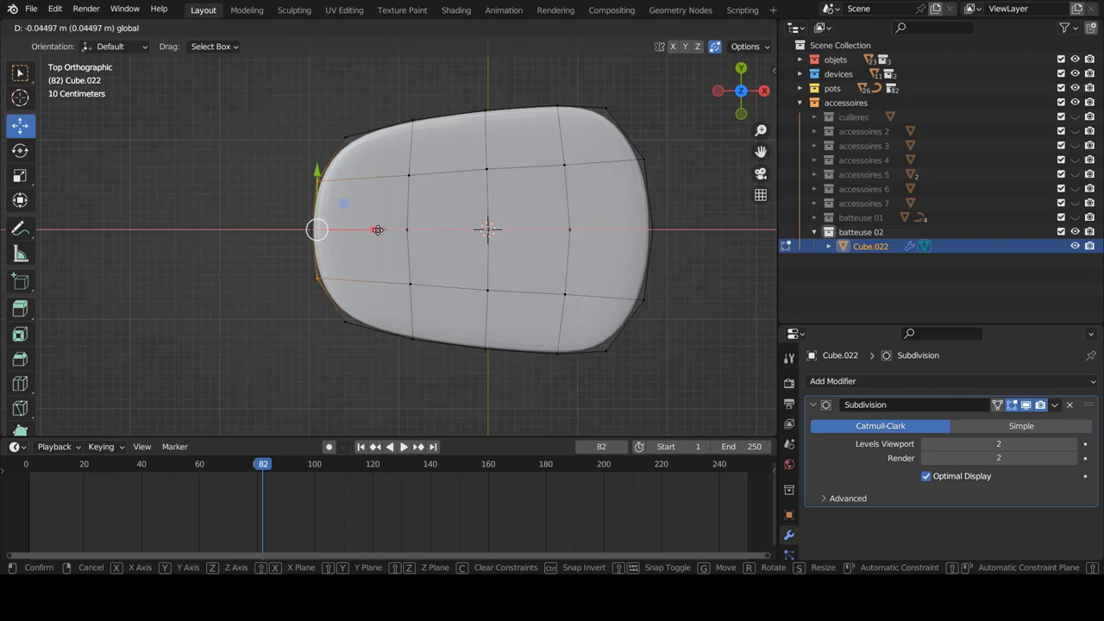
left_click(379, 229)
Leave Edit Mode and orbit to a perspective view of the reshaped base
key("alt+z")
key("alt+z")
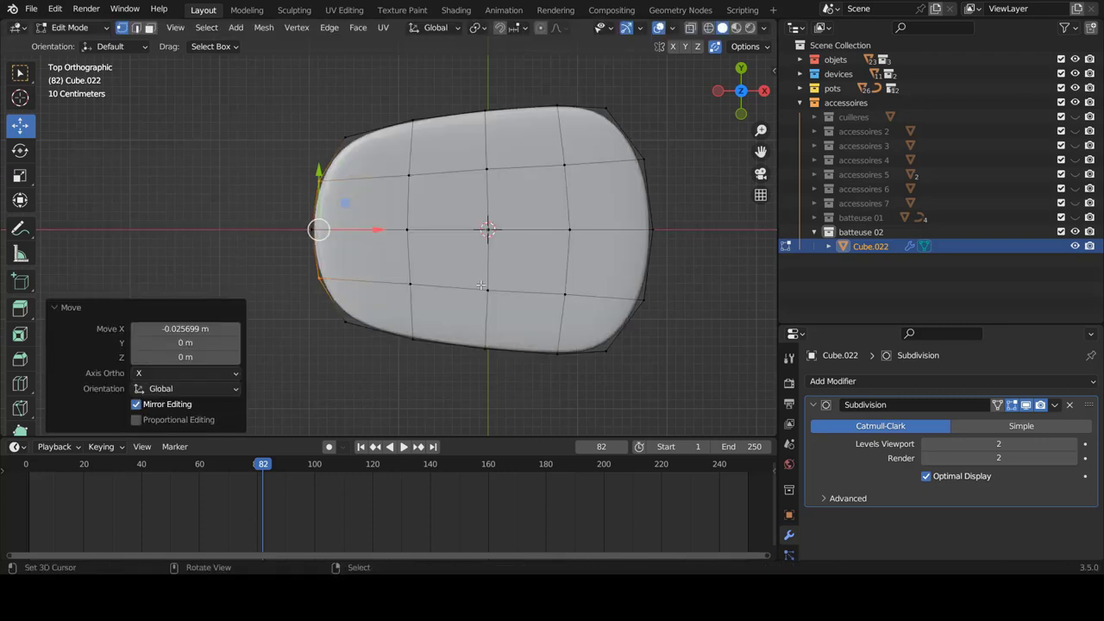
key("Tab")
key("alt+a")
scroll(484, 280, "down", 2)
scroll(487, 274, "down", 2)
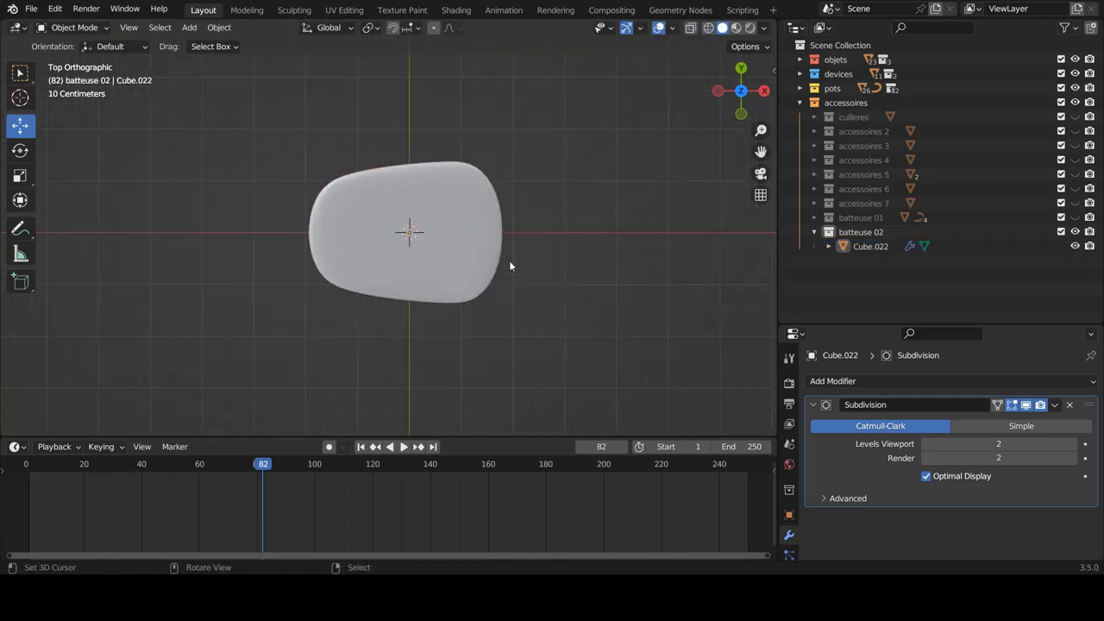
middle_click_drag(509, 260, 499, 150)
scroll(508, 194, "up", 2)
key("Tab")
scroll(512, 217, "up", 2)
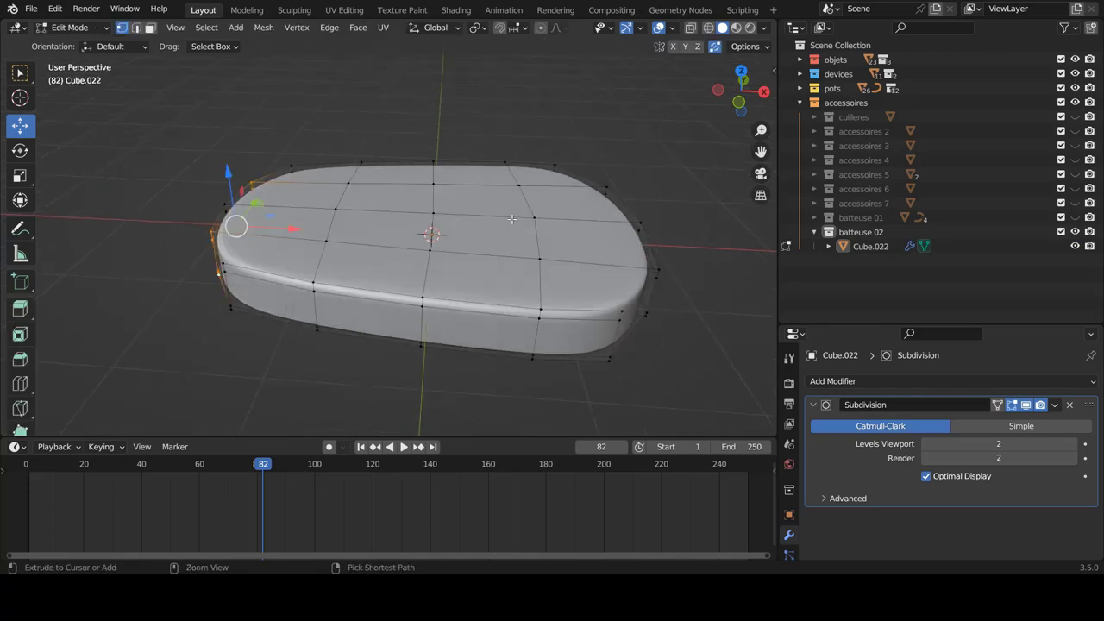
Switch to face selection and pick a block of top faces right of the base's centre
middle_click_drag(511, 216, 518, 242)
scroll(518, 242, "up", 2)
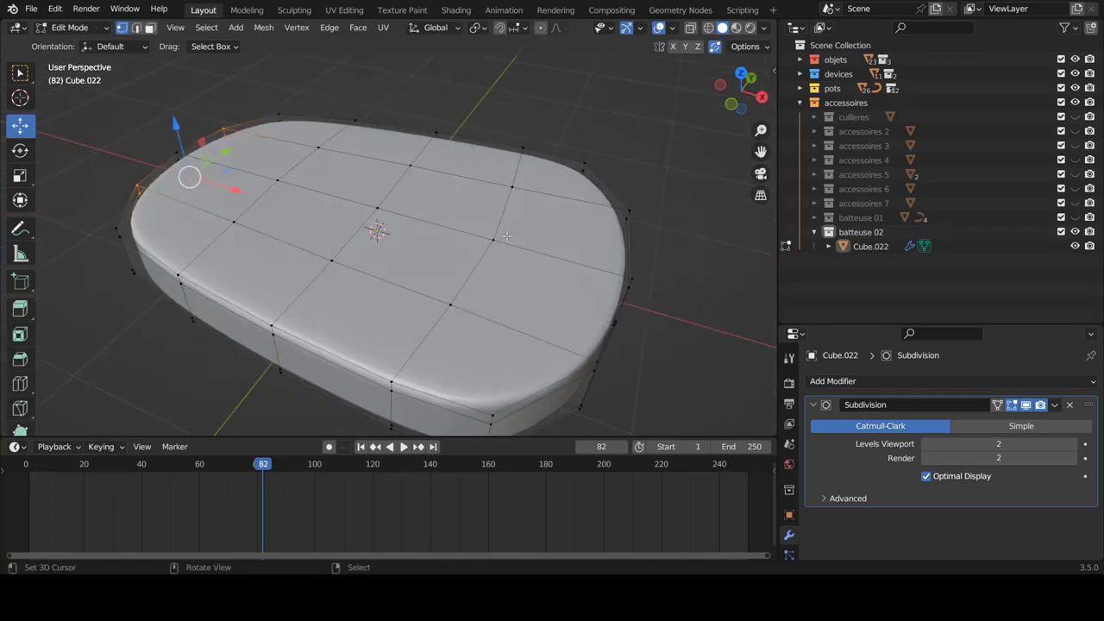
key("ctrl+Tab")
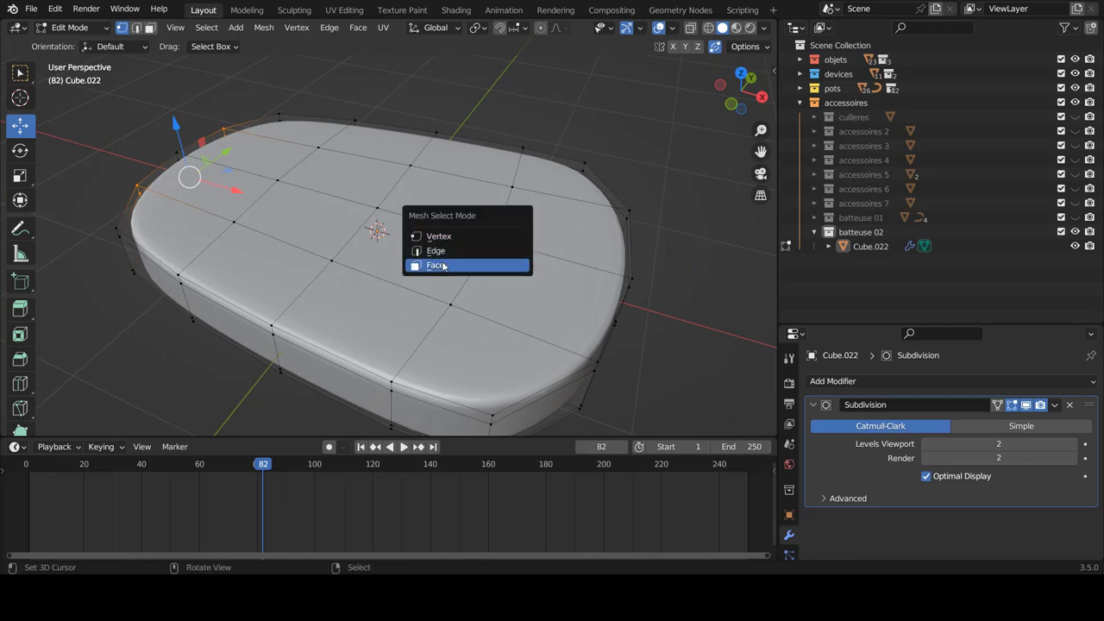
left_click(442, 266)
scroll(443, 263, "down", 3)
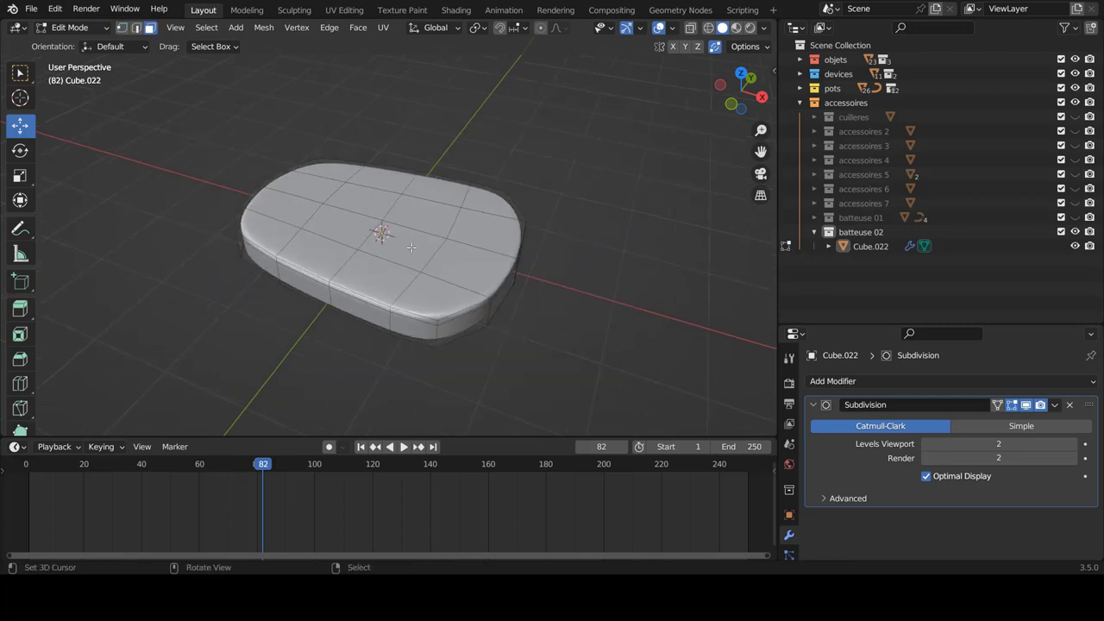
mouse_move(442, 263)
middle_mouse_down()
mouse_move(345, 233)
mouse_move(520, 285)
mouse_move(431, 250)
middle_mouse_up()
left_click(519, 284)
left_click(426, 251)
left_click(426, 251, "shift")
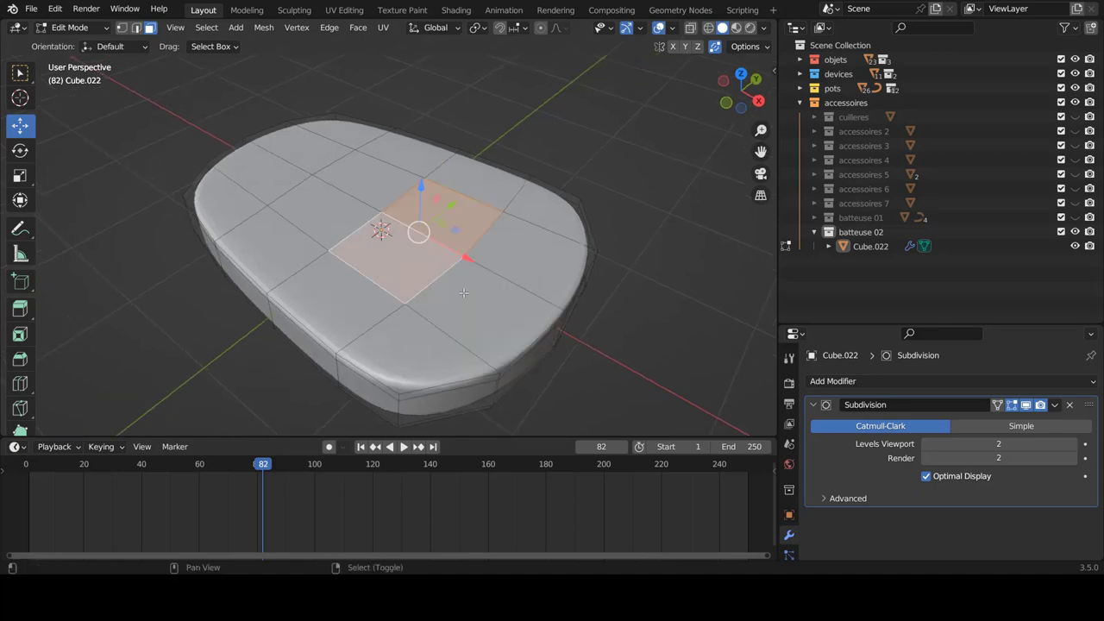
left_click(483, 320, "shift")
left_click(552, 276, "shift")
middle_click_drag(564, 295, 545, 289)
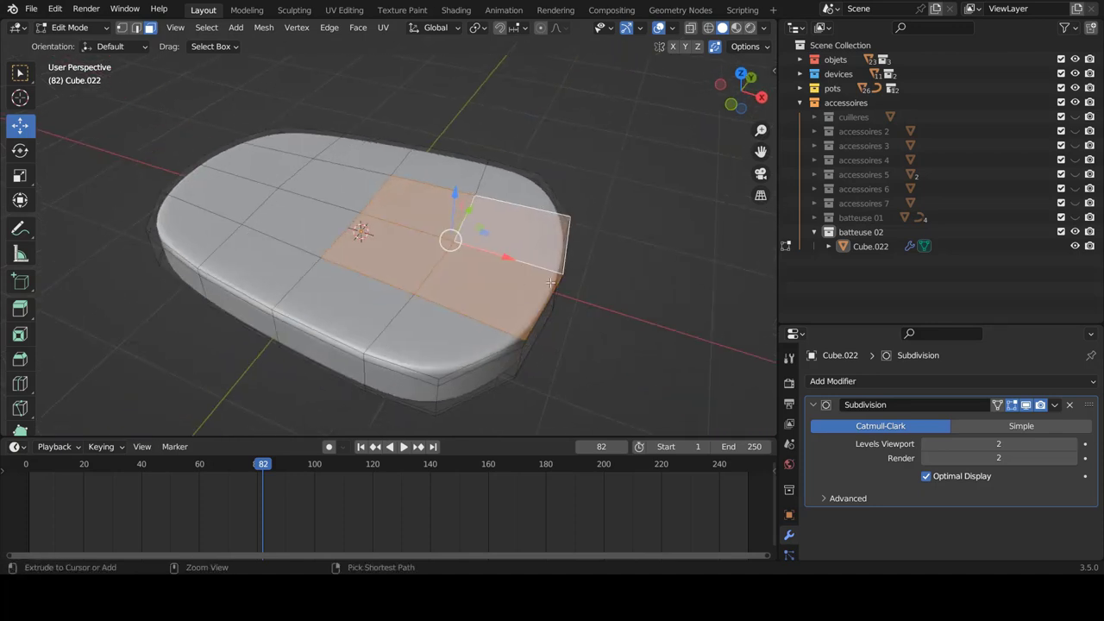
Inset the faces by 0.2324 m and narrow the patch to 0.906 along X
key("i")
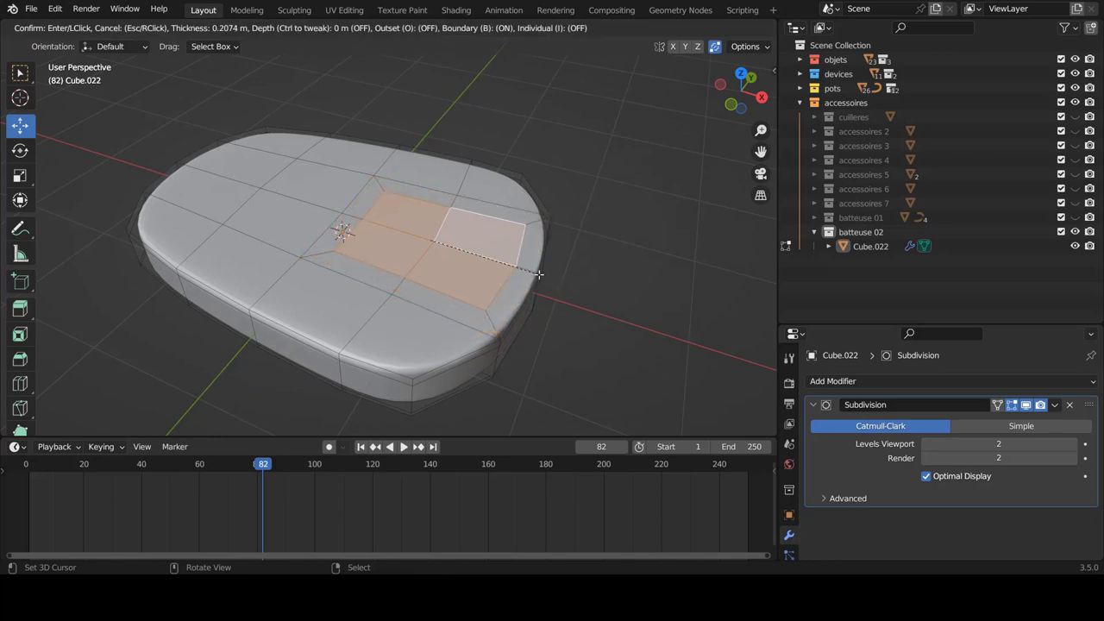
left_click(541, 277)
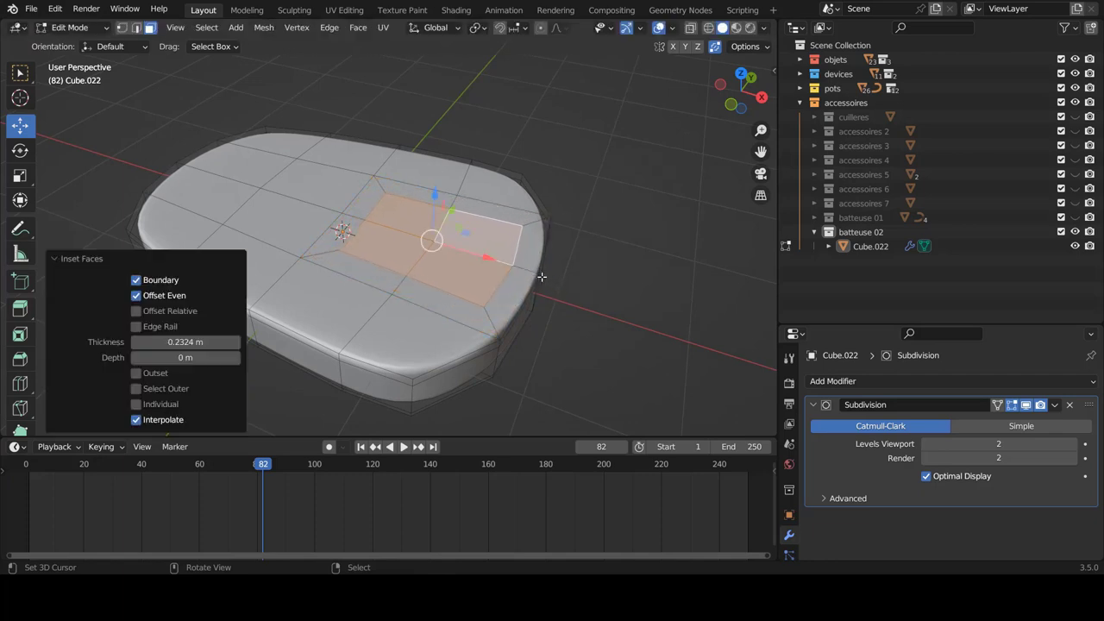
key("KP_7")
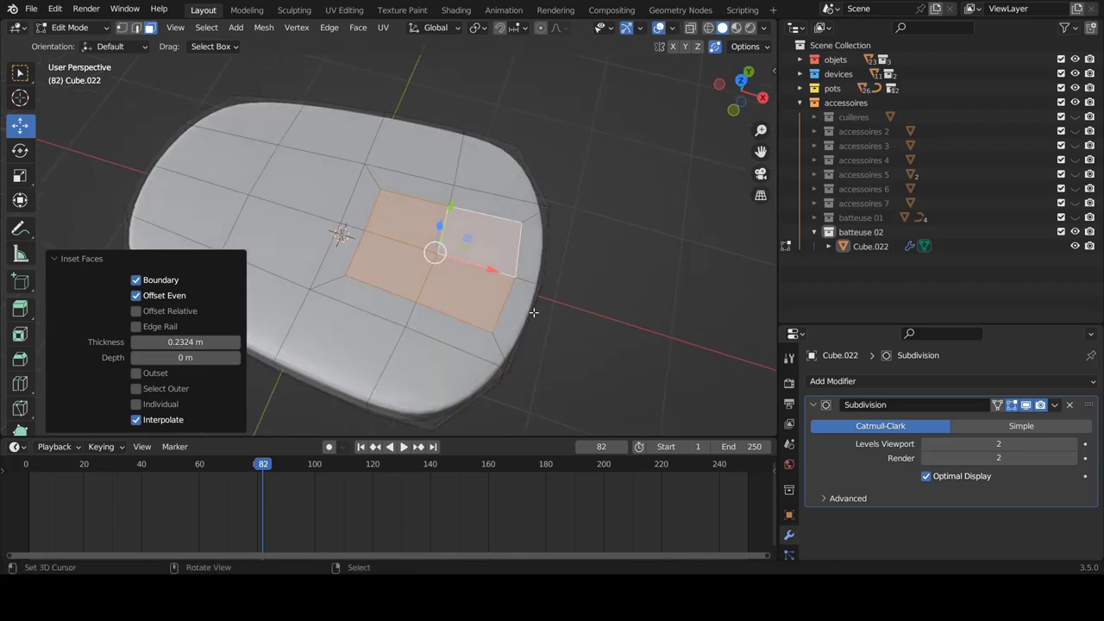
key("s")
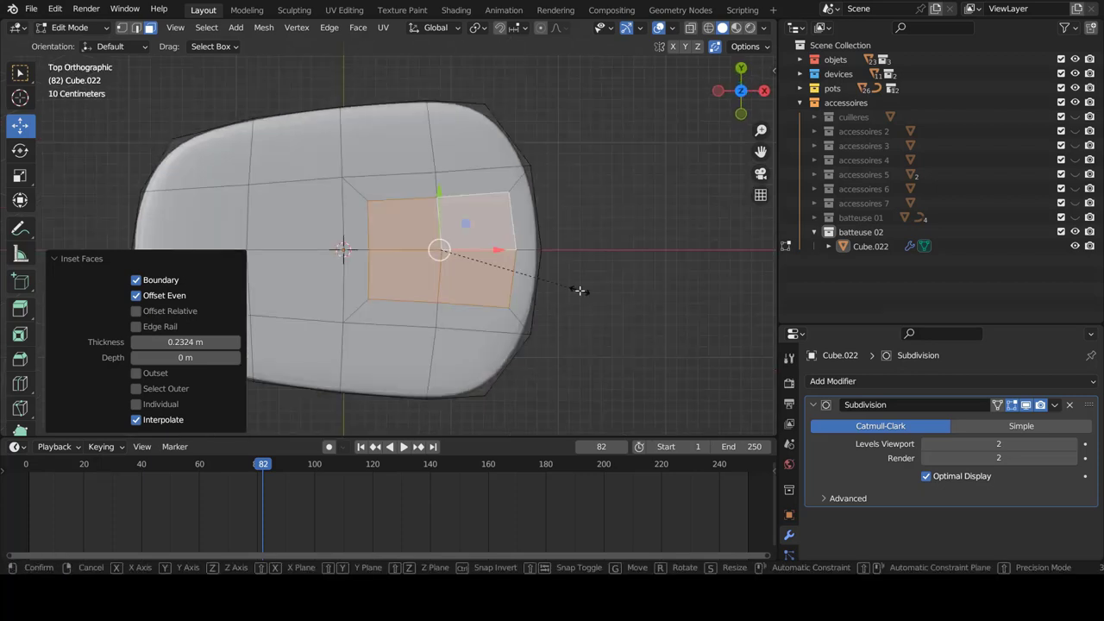
key("x")
left_click(567, 287)
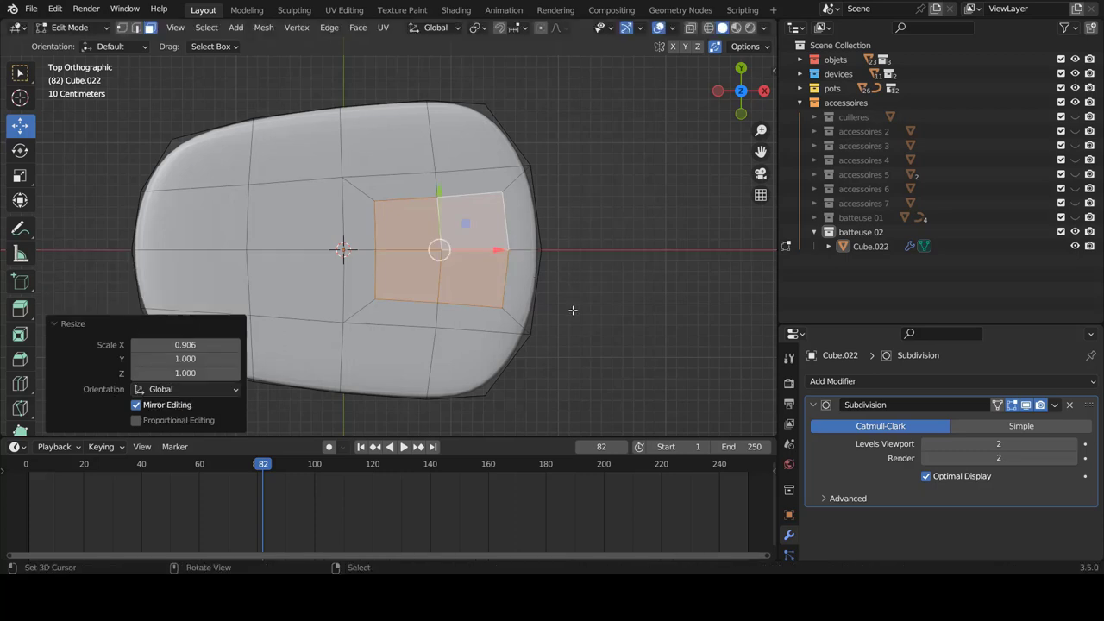
Scale the patch uniformly to 1.139, then to 1.036 along Y, and check side and front views
key("s")
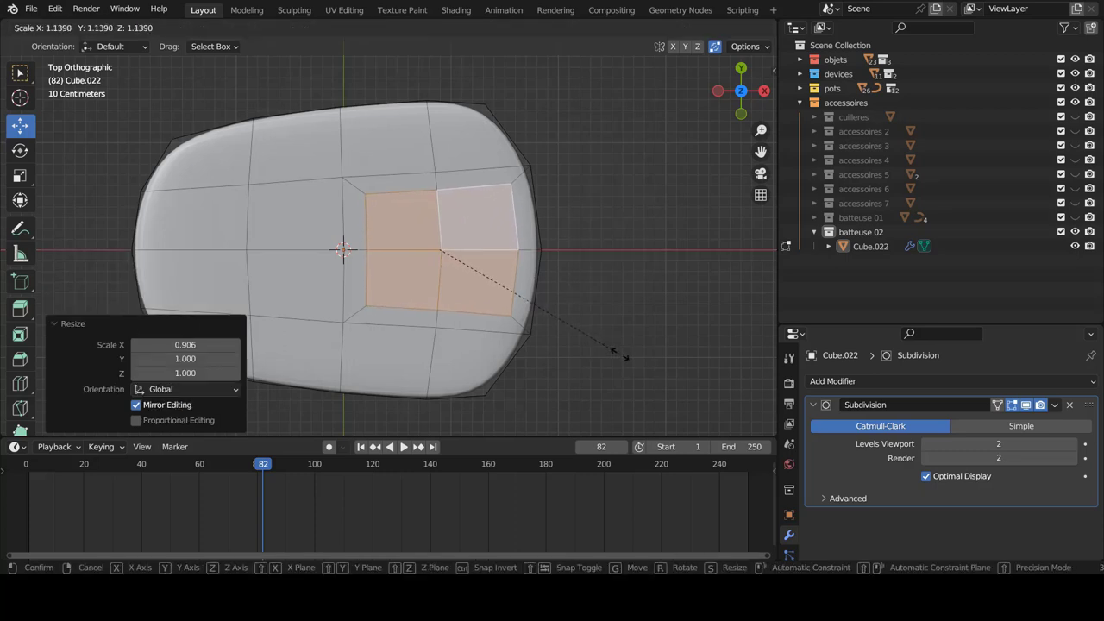
left_click(620, 355)
key("s")
key("y")
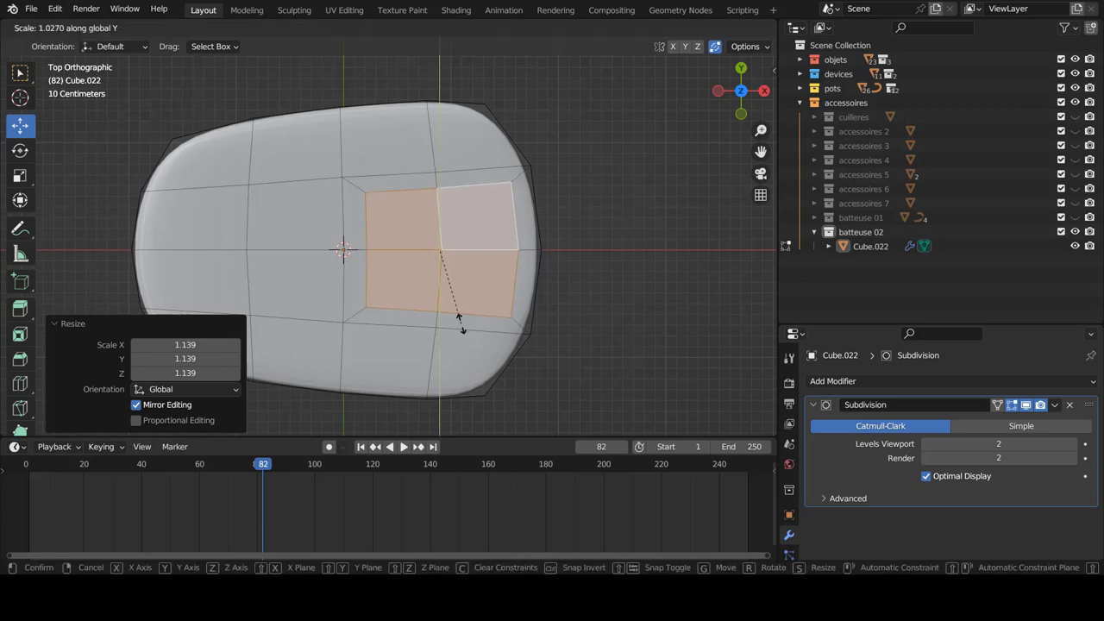
left_click(461, 326)
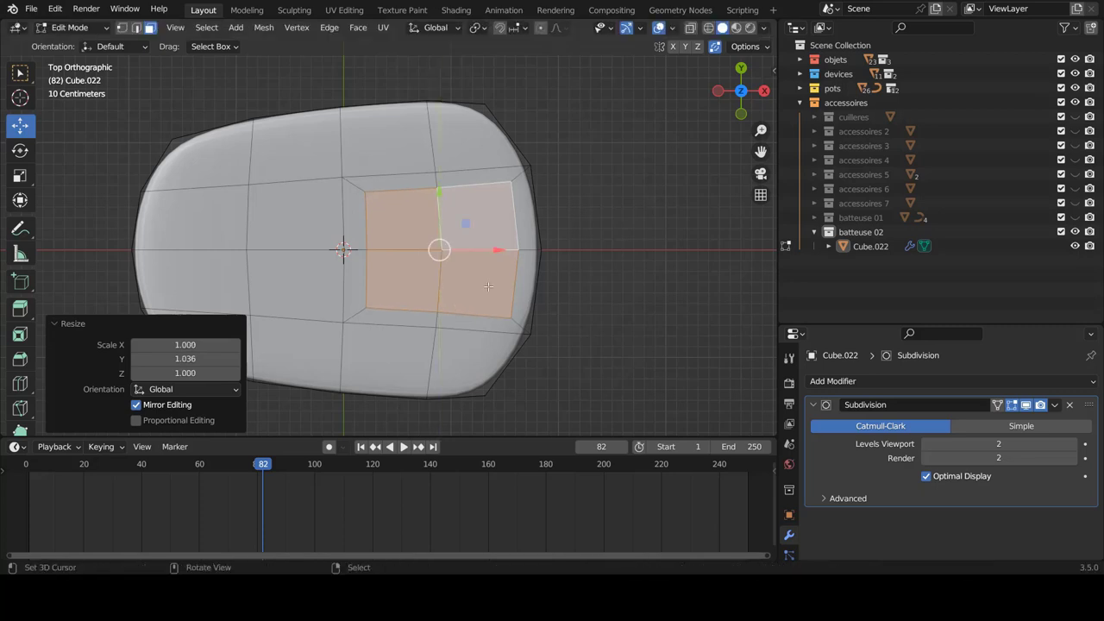
key("KP_3")
key("KP_1")
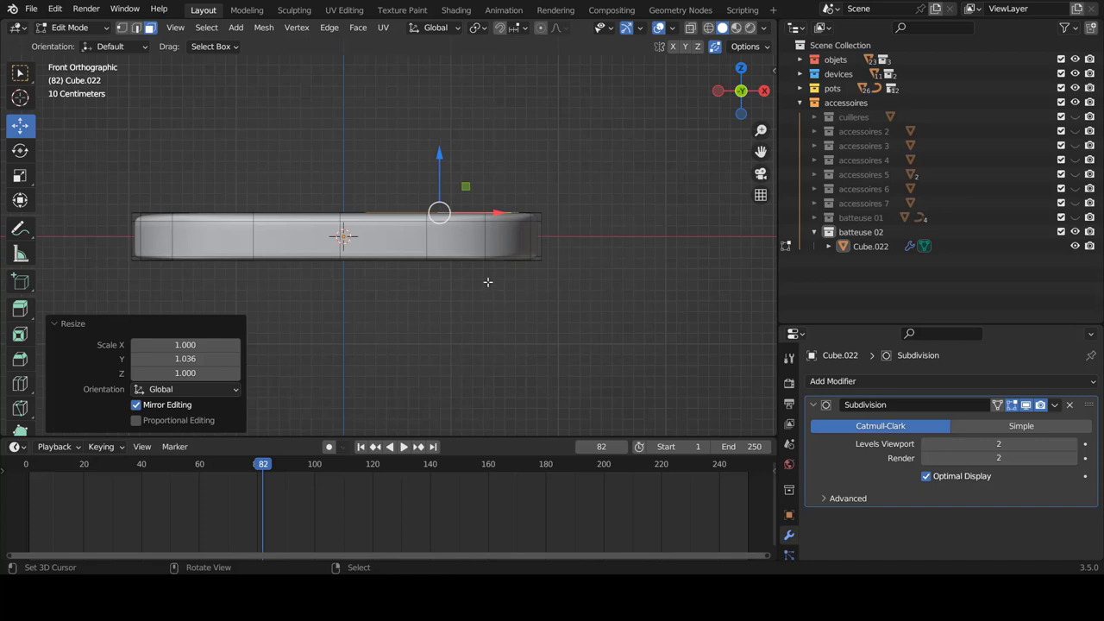
In wireframe, extrude the patch up 0.91554 m and narrow its top to 0.869
scroll(484, 277, "up", 2, "shift")
key("shift+z")
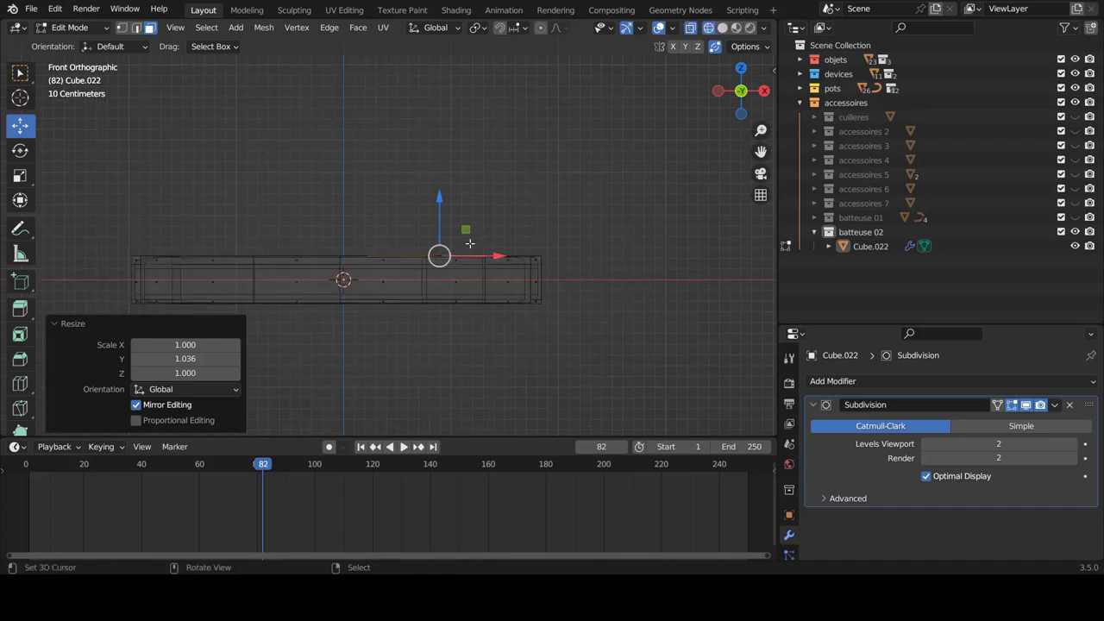
key("ctrl+Tab")
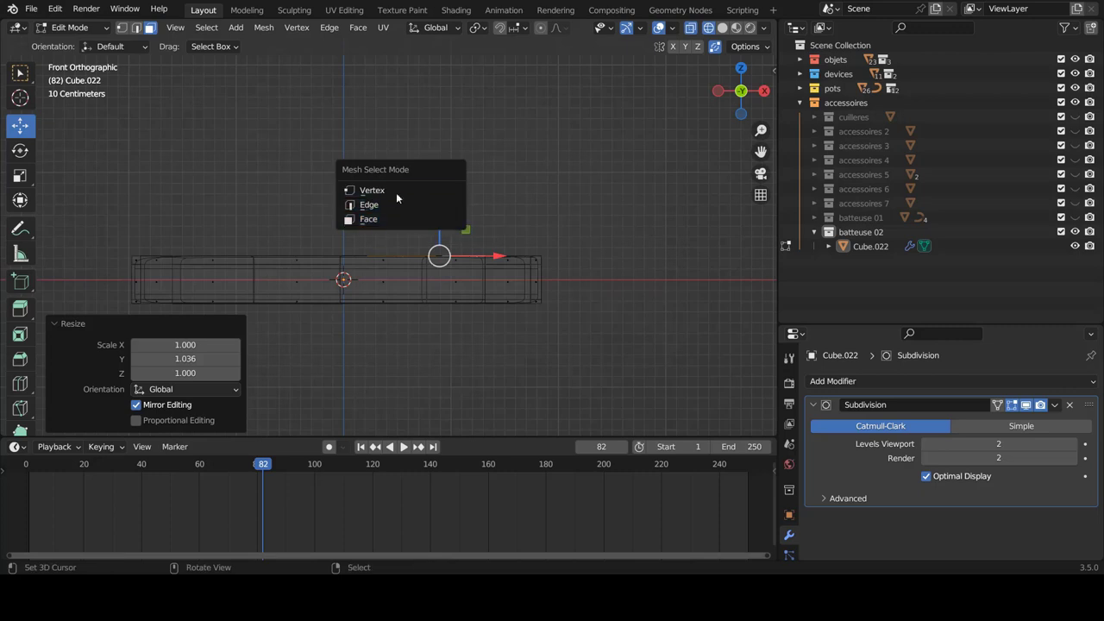
left_click(393, 191)
middle_click_drag(447, 218, 453, 267, "shift")
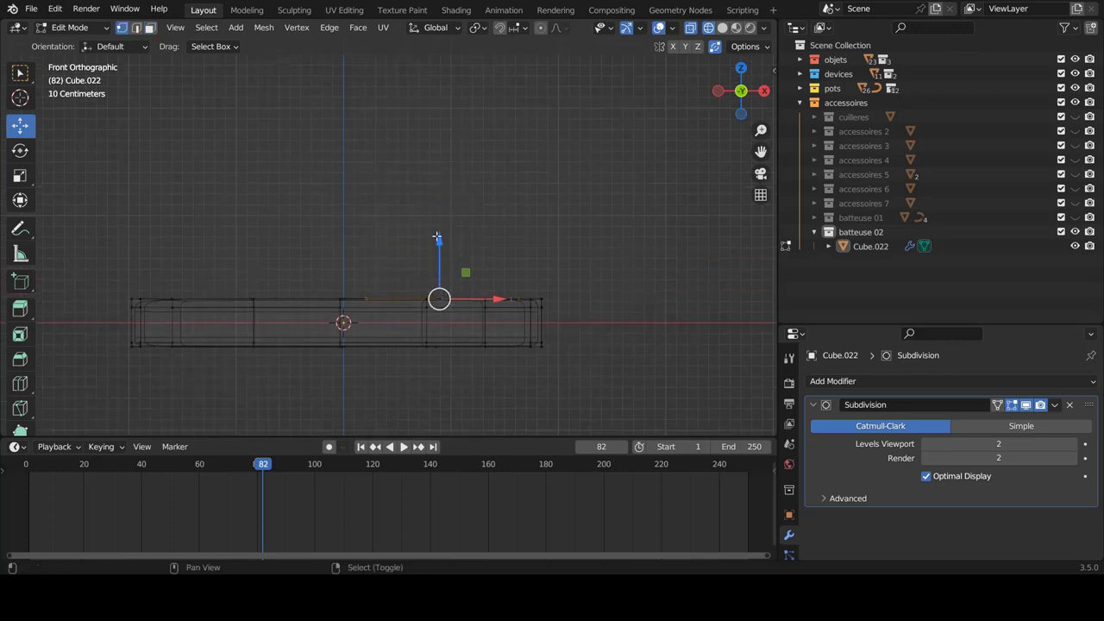
key("e")
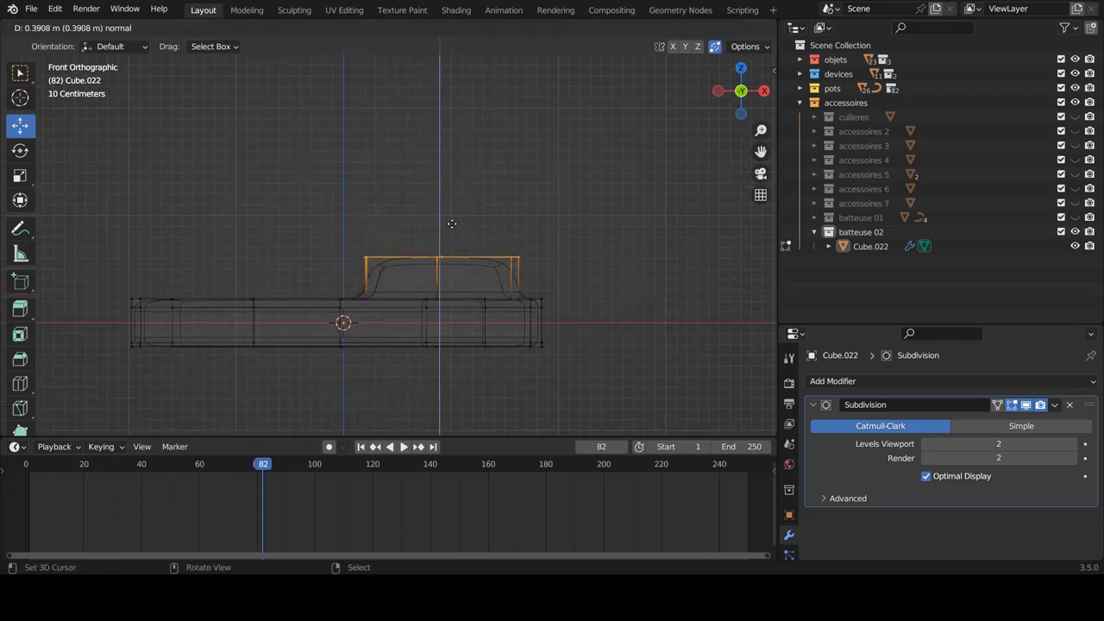
left_click(453, 215)
key("s")
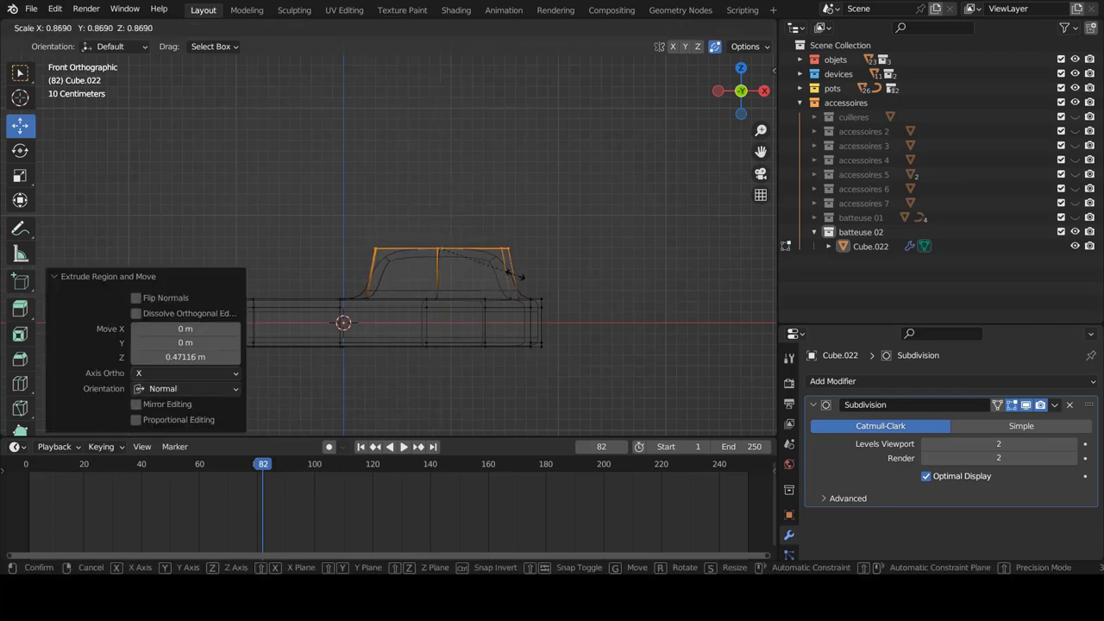
left_click(464, 271)
Extrude the column higher and widen the new top to 1.1
key("e")
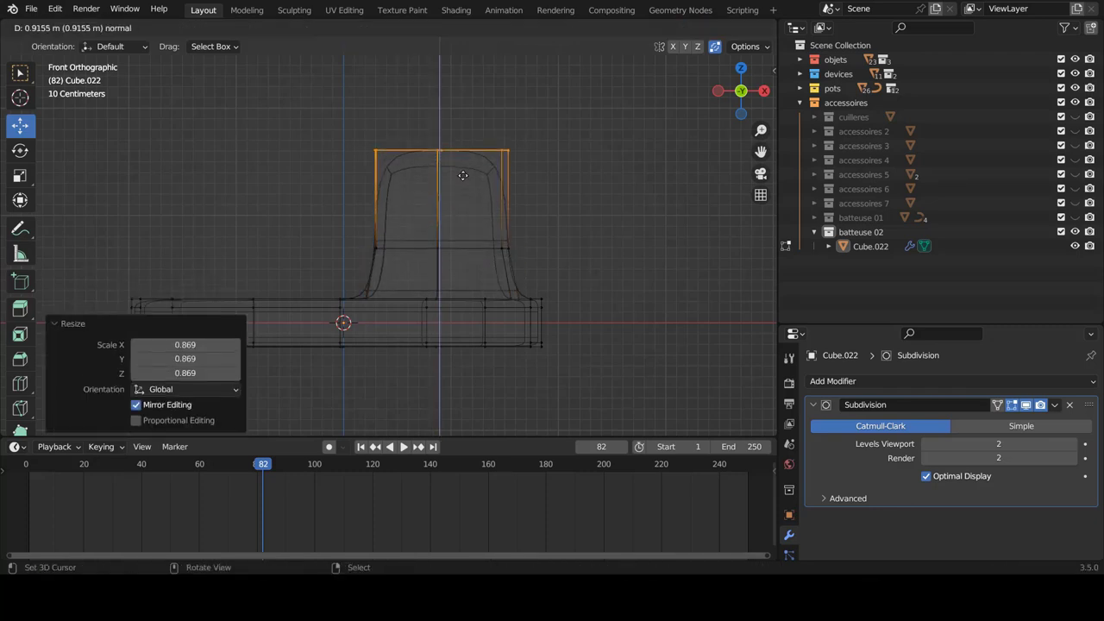
left_click(463, 175)
key("s")
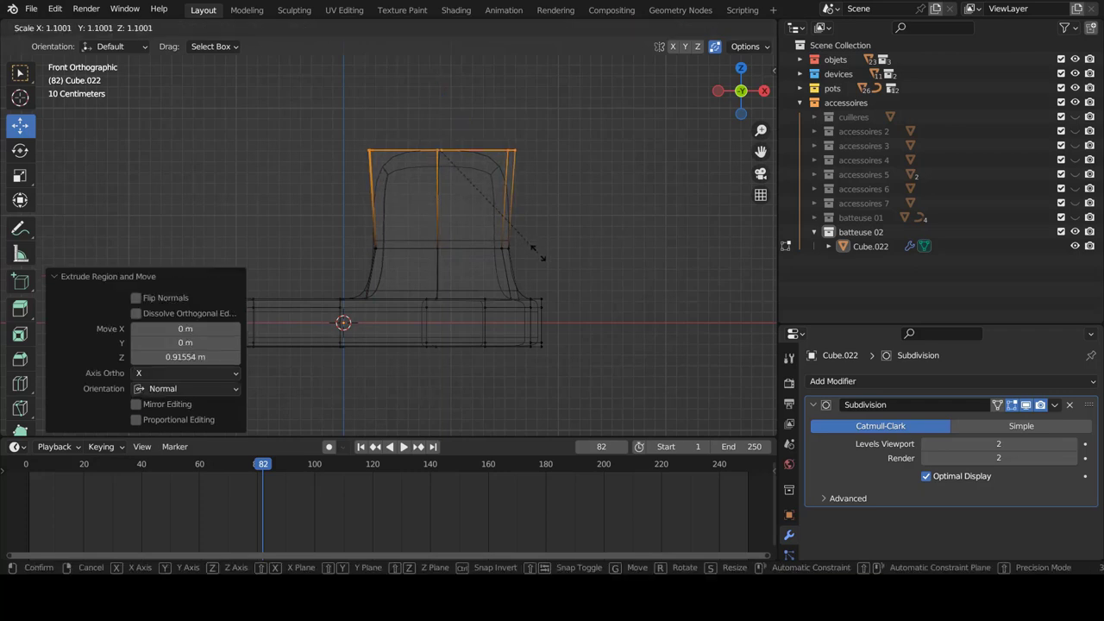
left_click(542, 258)
middle_click_drag(439, 147, 431, 205, "shift")
scroll(431, 204, "down", 1)
Extend the column top a further 1.4199 m and return to solid shading
key("e")
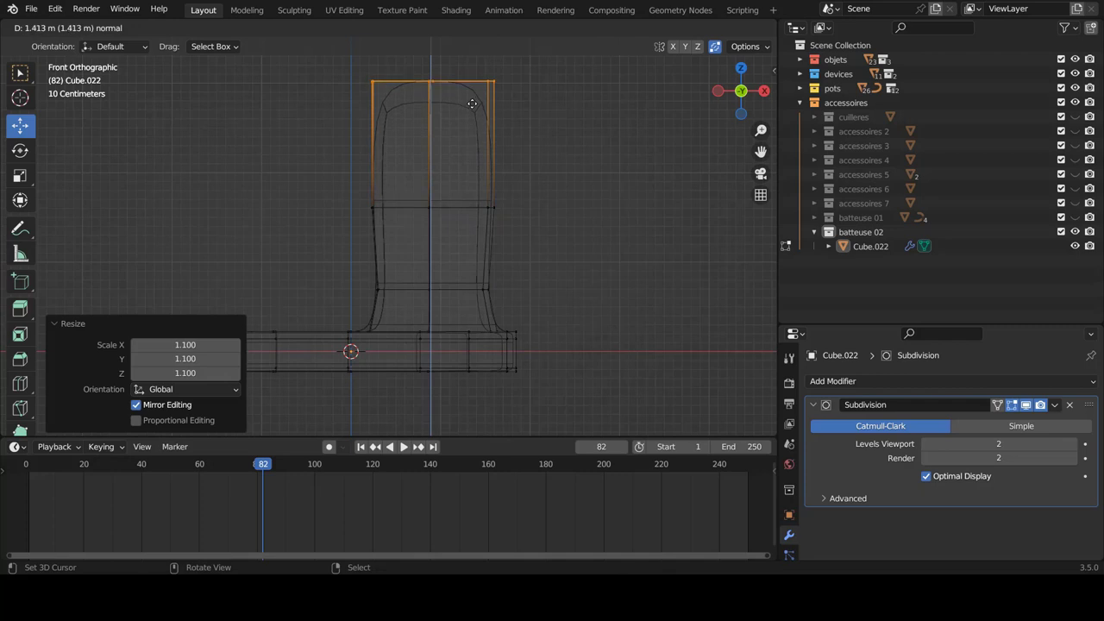
left_click(472, 102)
scroll(454, 153, "down", 2)
middle_click_drag(424, 81, 423, 136, "shift")
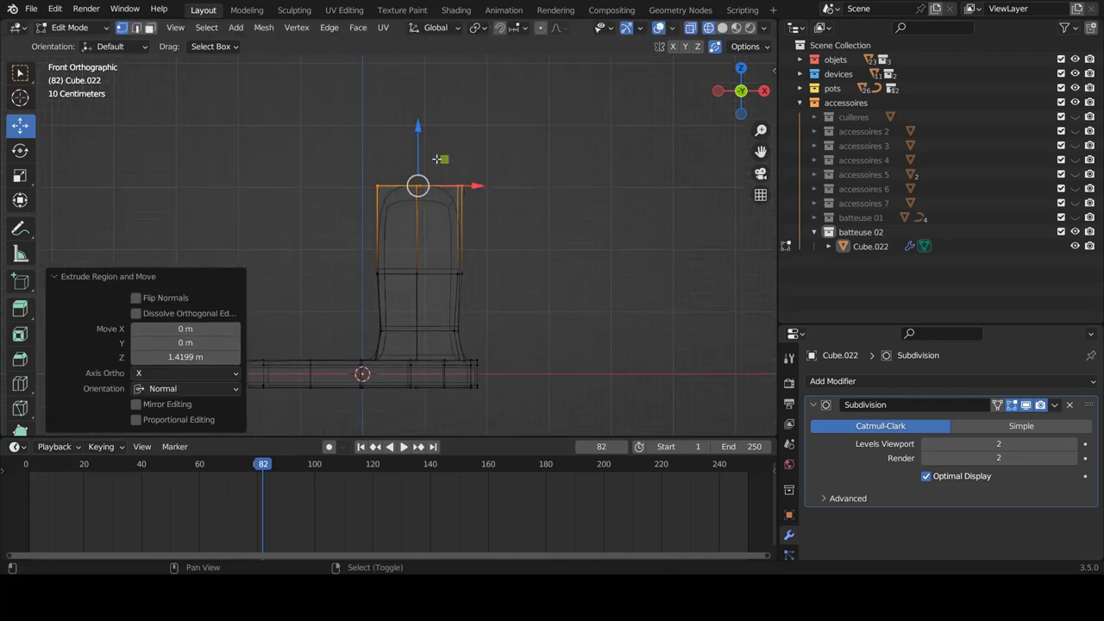
mouse_move(424, 135)
left_mouse_down()
mouse_move(419, 109)
mouse_move(417, 127)
left_mouse_up()
key("shift+z")
Move a middle edge loop up the column and check its shape in perspective
mouse_move(405, 238)
middle_mouse_down()
mouse_move(463, 264)
mouse_move(407, 191)
middle_mouse_up()
scroll(407, 192, "up", 3)
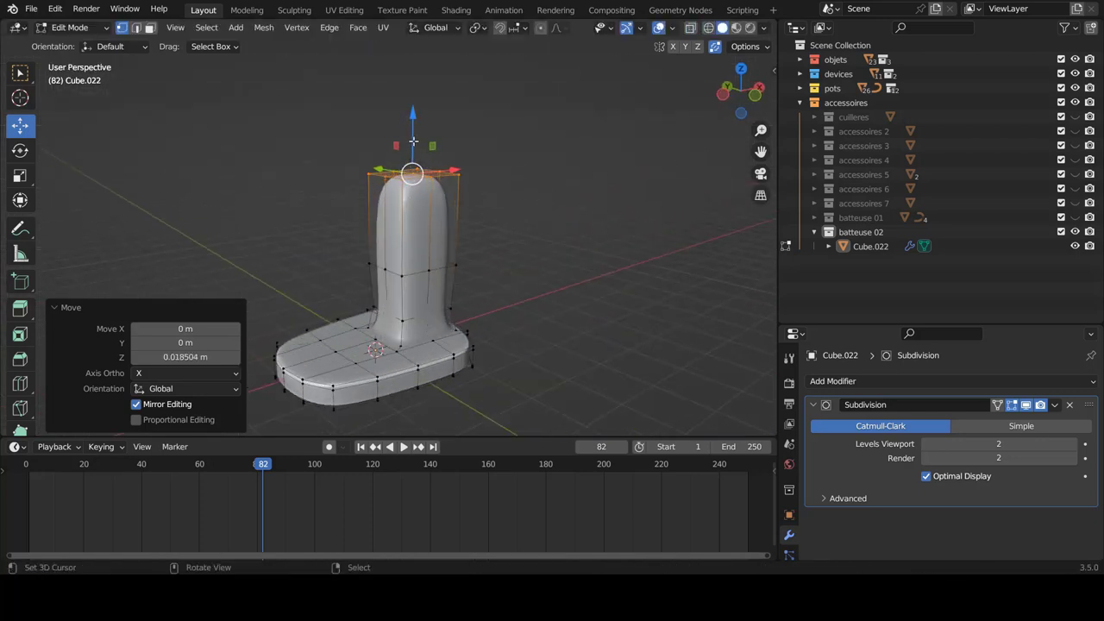
left_click(425, 271, "alt")
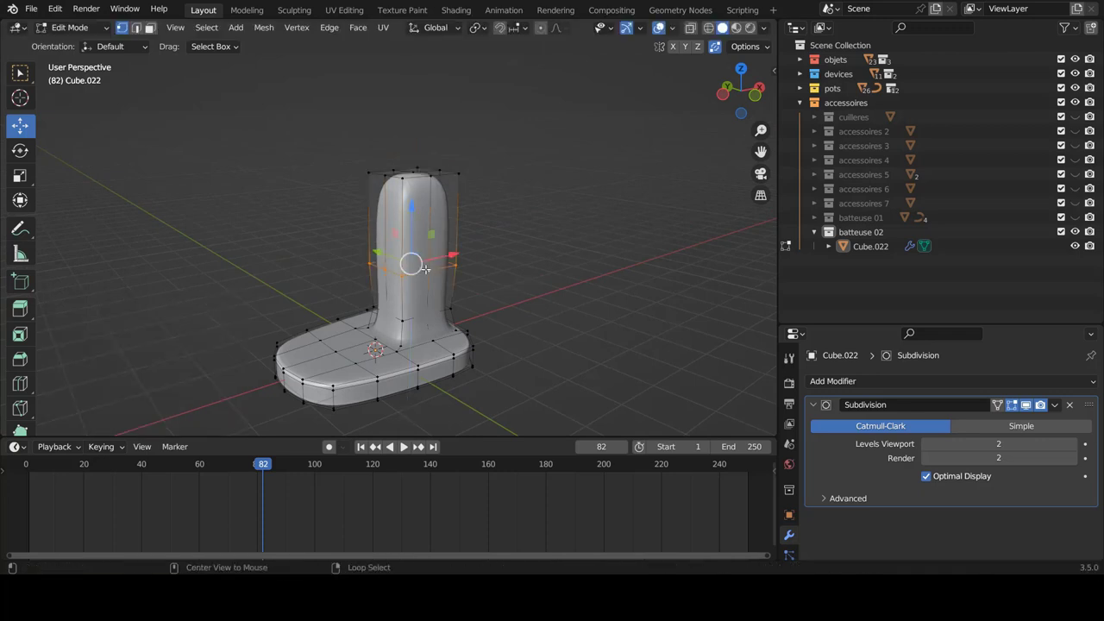
left_click_drag(411, 207, 409, 203)
middle_click_drag(431, 226, 471, 259)
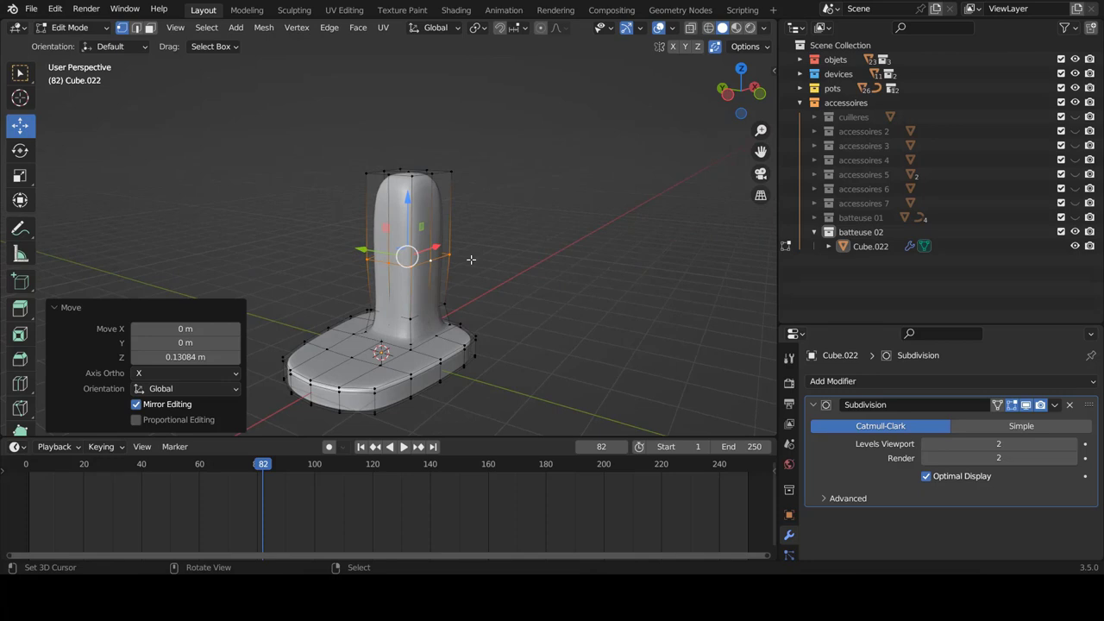
In front wireframe view, box-select the upper-left edge of the column
key("KP_1")
key("shift+z")
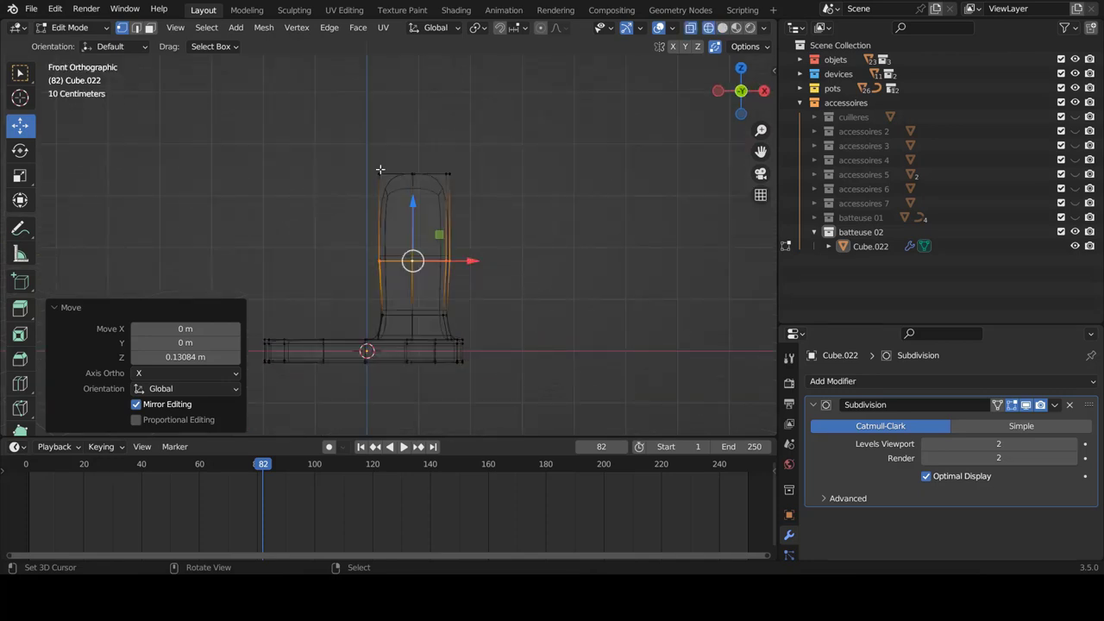
key("alt+a")
left_click(380, 173)
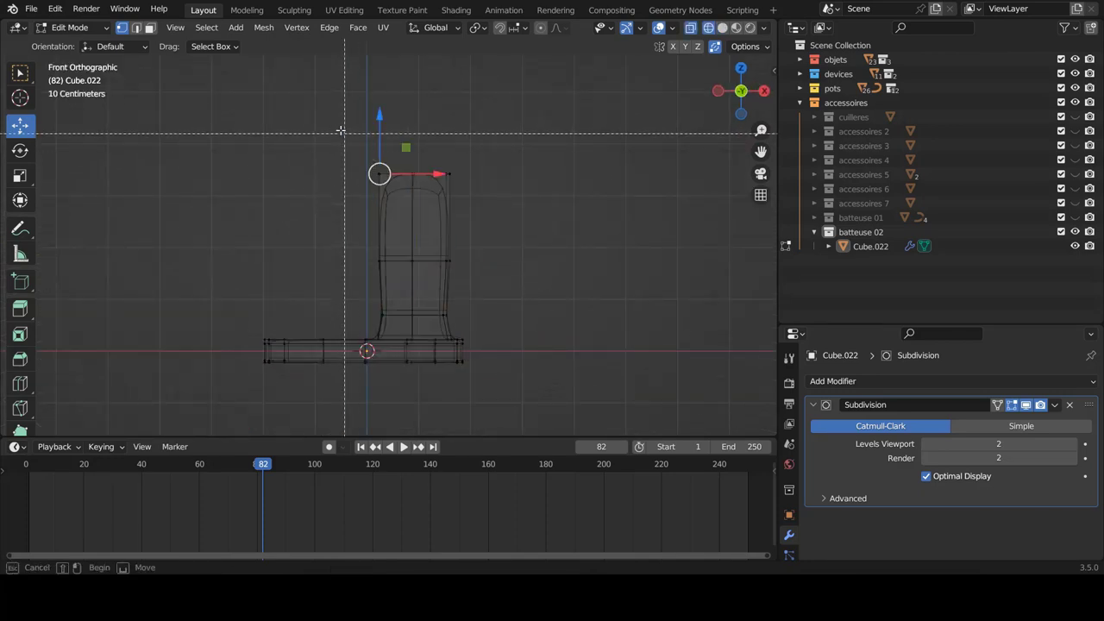
left_click_drag(341, 131, 400, 285)
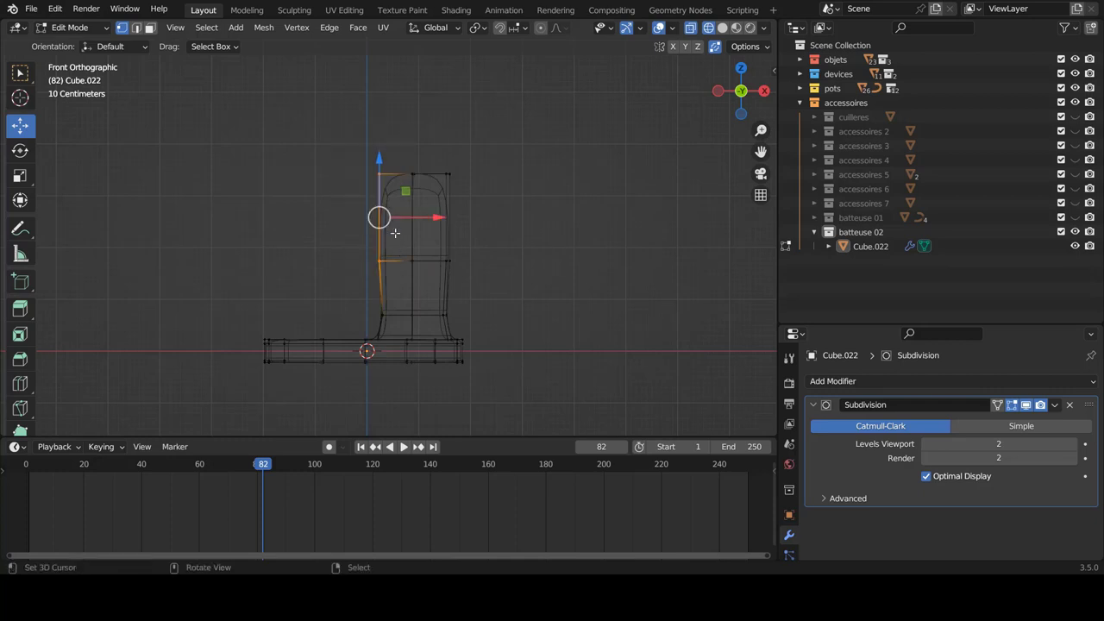
scroll(402, 166, "up", 2)
left_click(402, 150)
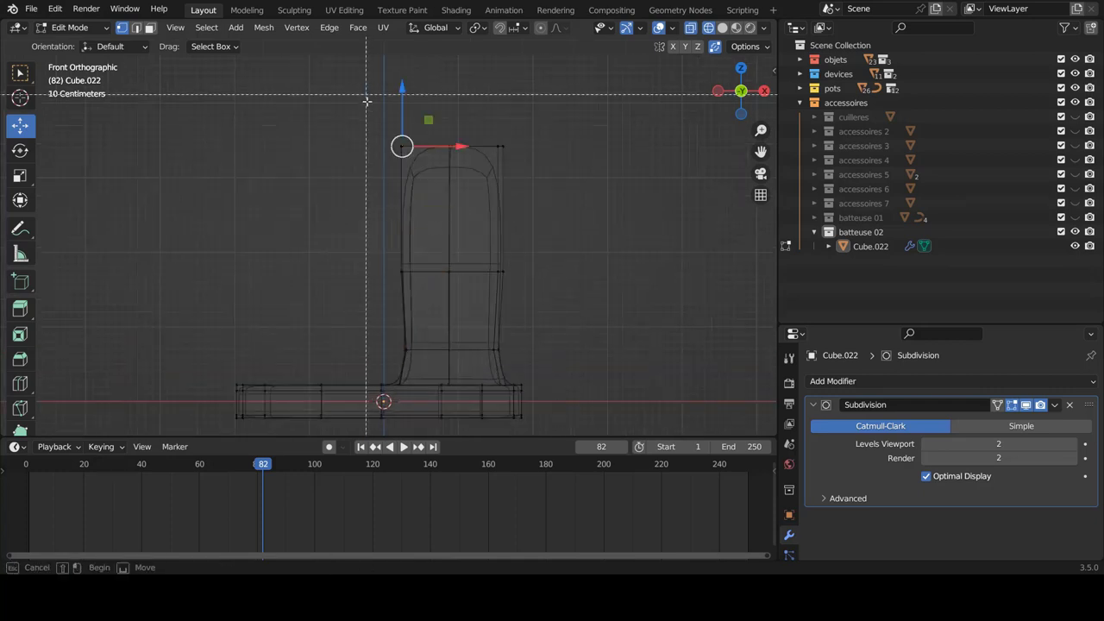
mouse_move(366, 95)
left_mouse_down()
mouse_move(427, 290)
mouse_move(427, 280)
left_mouse_up()
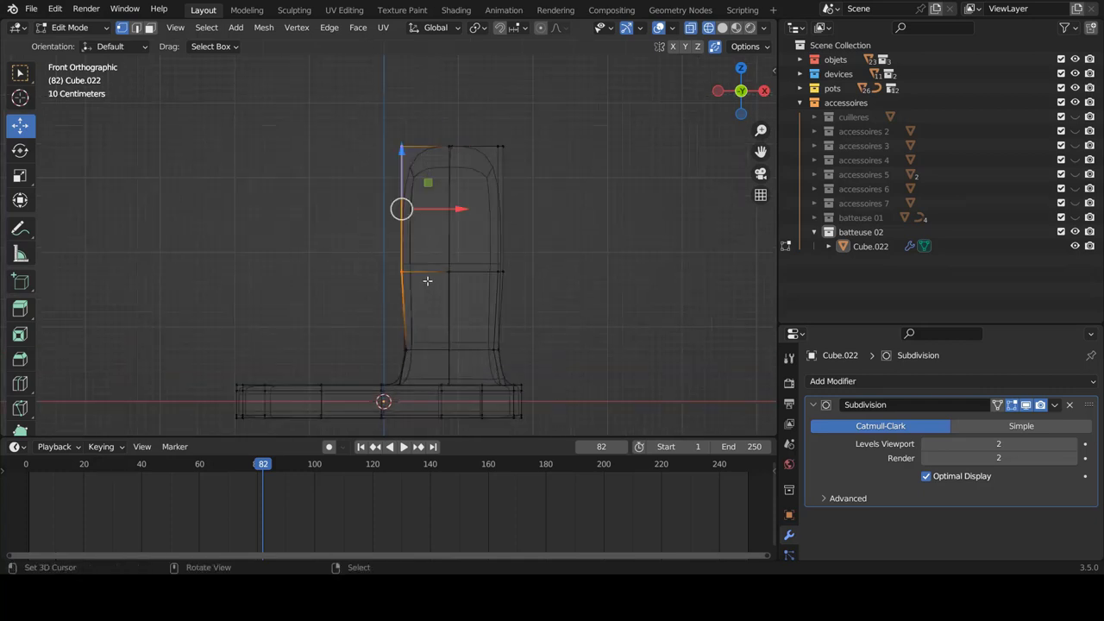
Extrude the edge leftward 0.9252 m, then a further 0.37933 m
key("e")
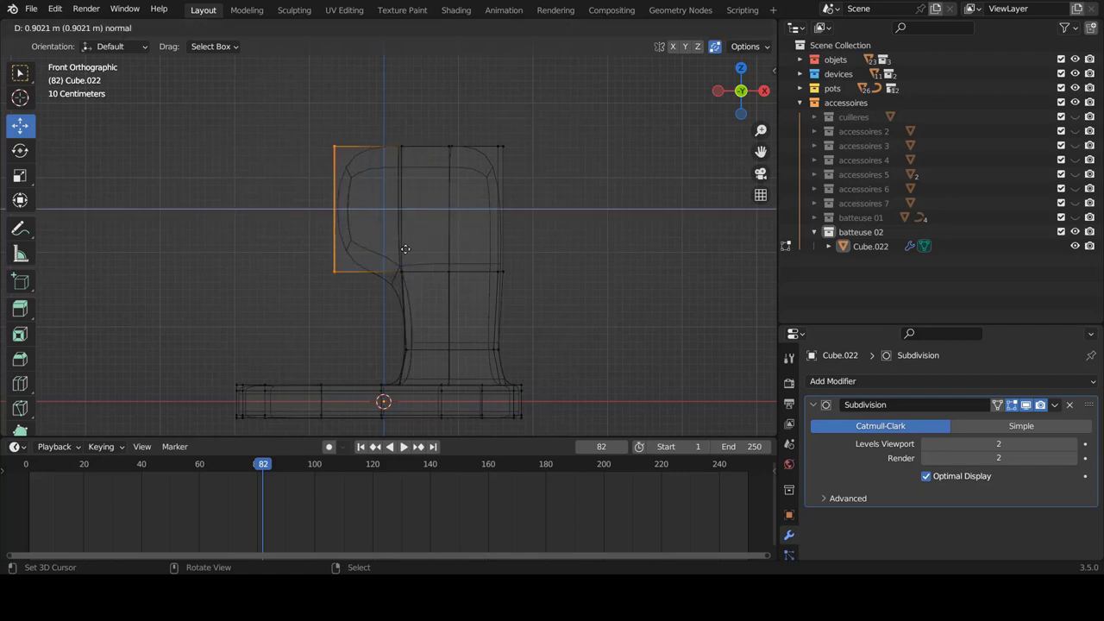
left_click(413, 251)
key("e")
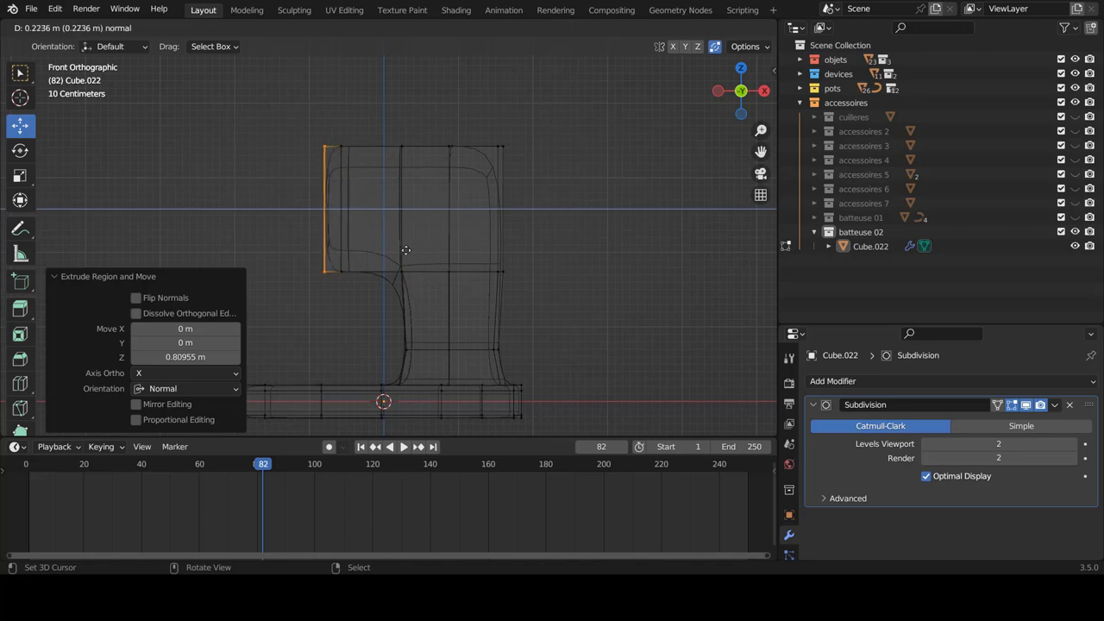
left_click(354, 247)
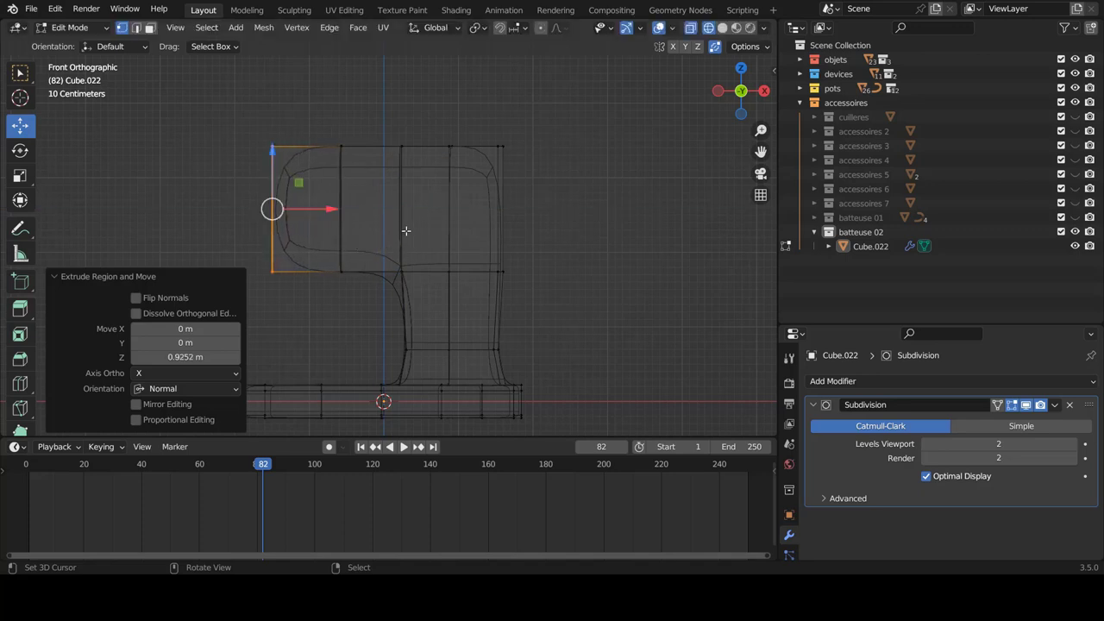
Extrude the outer edge leftward once more and frame the head in perspective
scroll(405, 258, "down", 4)
scroll(414, 276, "up", 3)
scroll(364, 218, "up", 1, "ctrl")
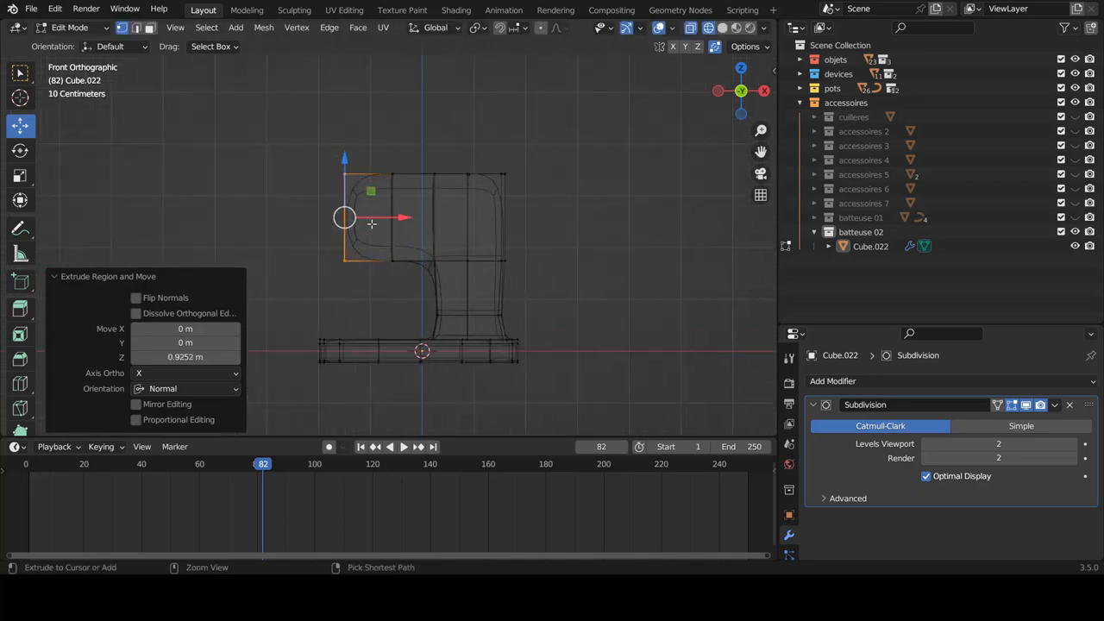
scroll(403, 239, "up", 1)
scroll(405, 240, "up", 2, "ctrl")
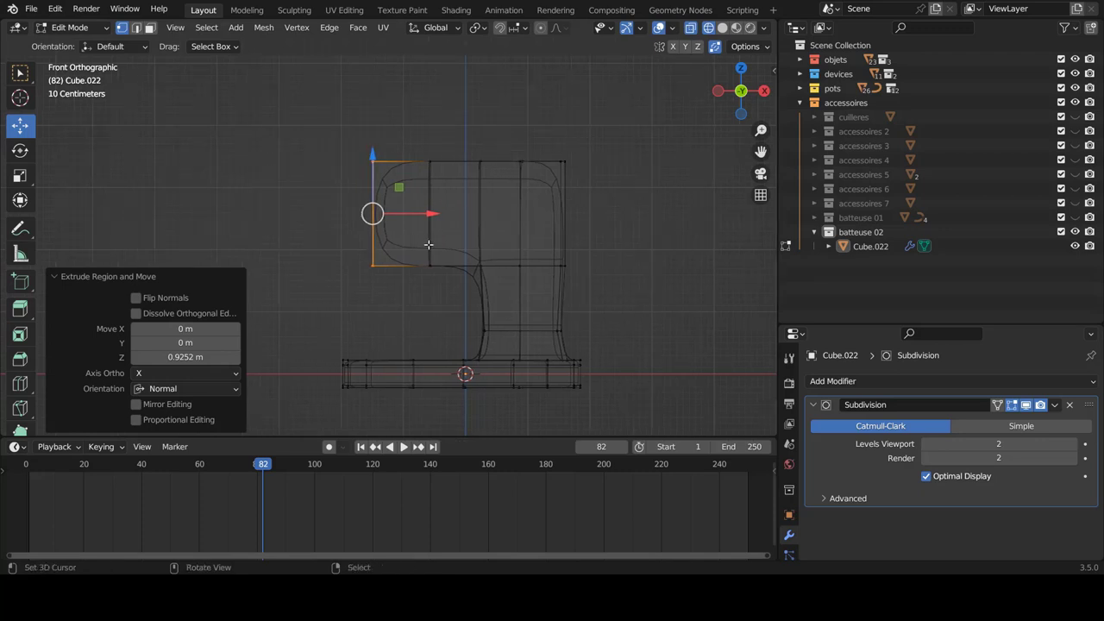
key("e")
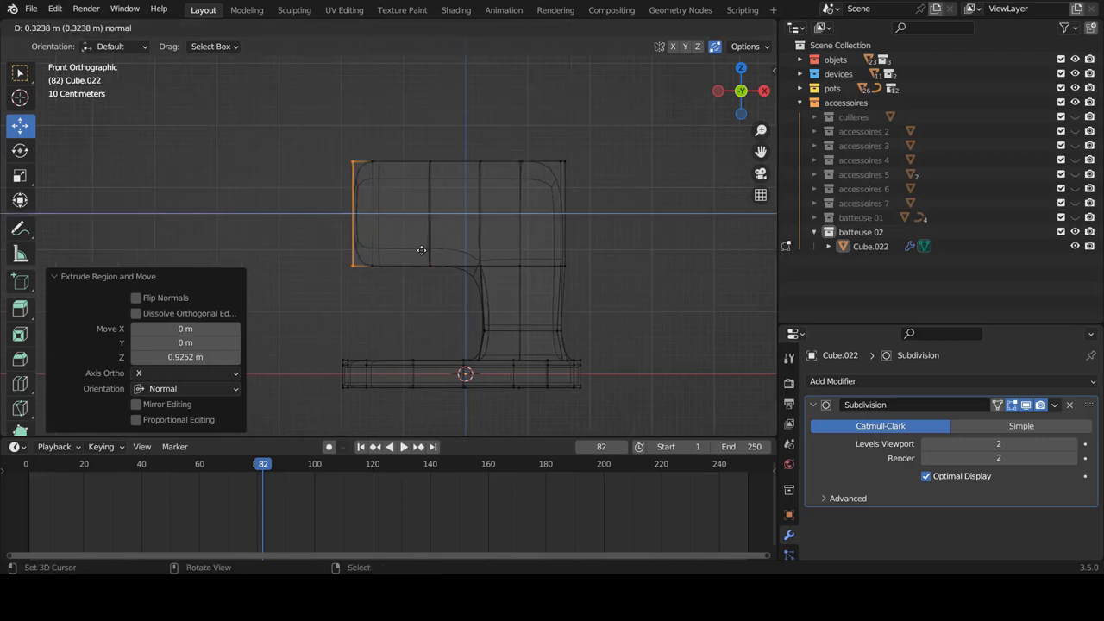
left_click(420, 250)
mouse_move(420, 251)
middle_mouse_down()
mouse_move(523, 277)
mouse_move(521, 247)
mouse_move(463, 252)
mouse_move(438, 223)
middle_mouse_up()
key("KP_Decimal")
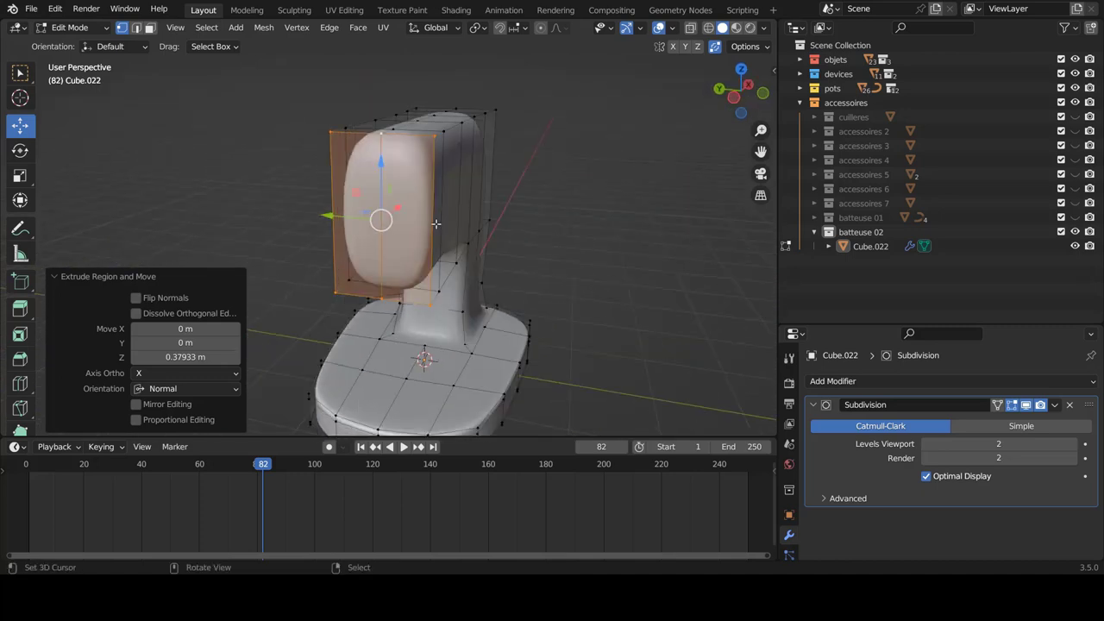
Add a centred edge loop cut around the mixer head
key("ctrl+r")
left_click(438, 223)
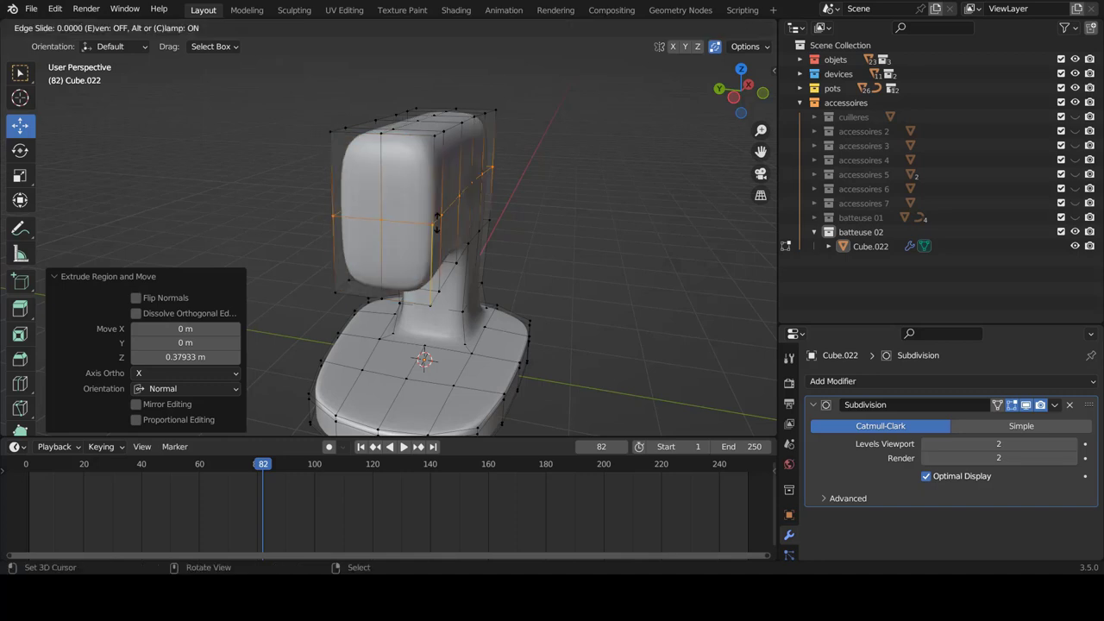
left_click(438, 222)
mouse_move(469, 209)
middle_mouse_down()
mouse_move(535, 200)
mouse_move(412, 252)
middle_mouse_up()
Select the four front faces of the head in face select mode
key("ctrl+Tab")
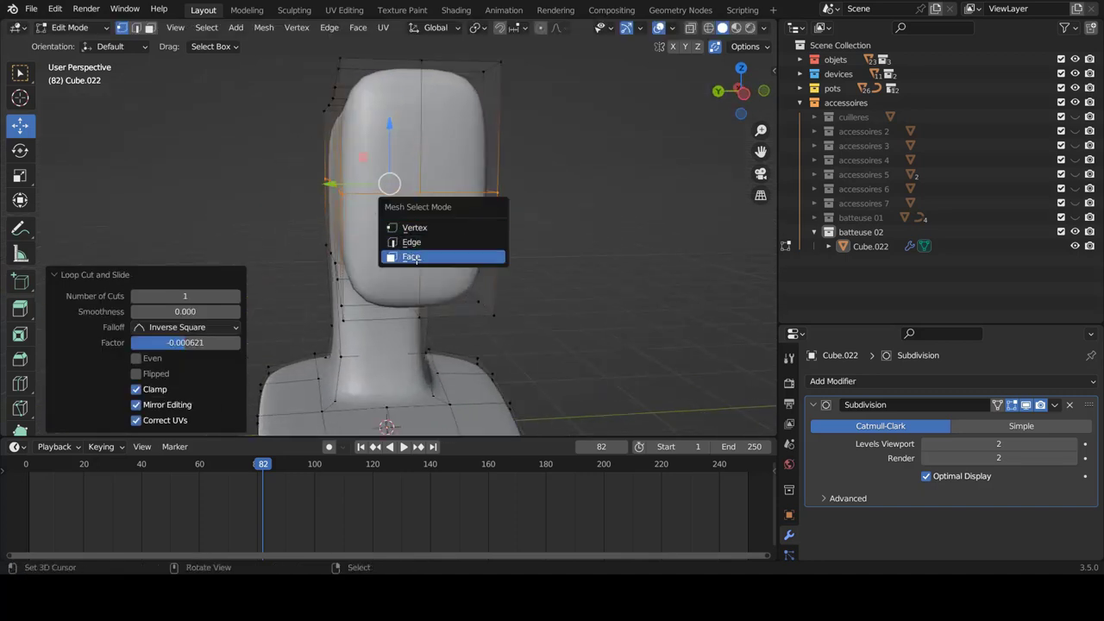
left_click(411, 256)
left_click(379, 259)
left_click(457, 250, "shift")
left_click(458, 173, "shift")
left_click(406, 153, "shift")
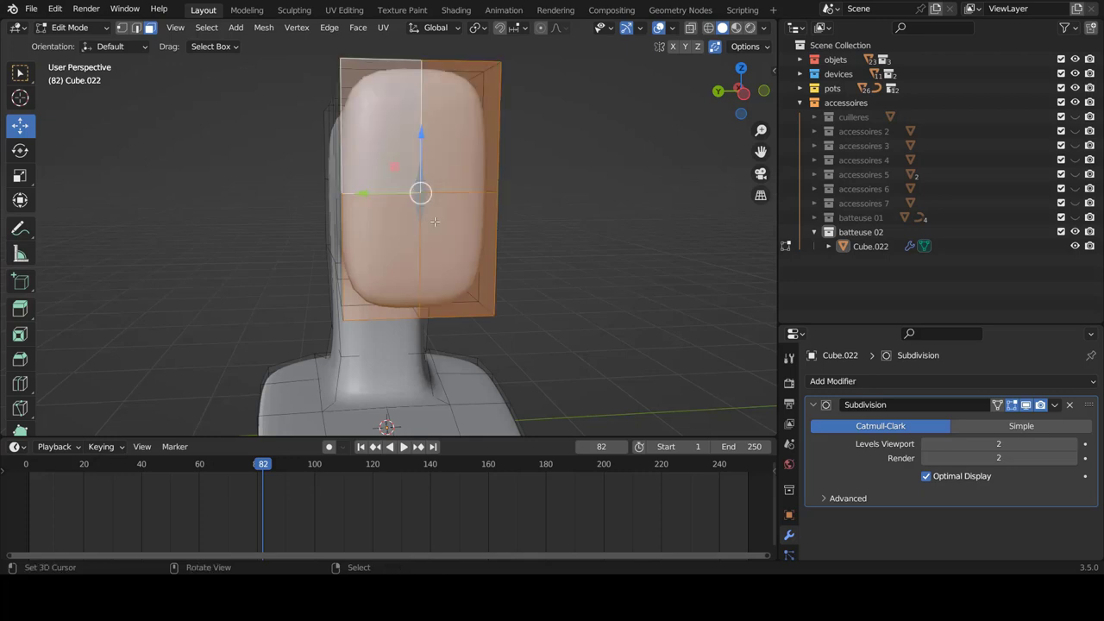
Extrude the selected front faces in place and scale them down to 0.422
key("e")
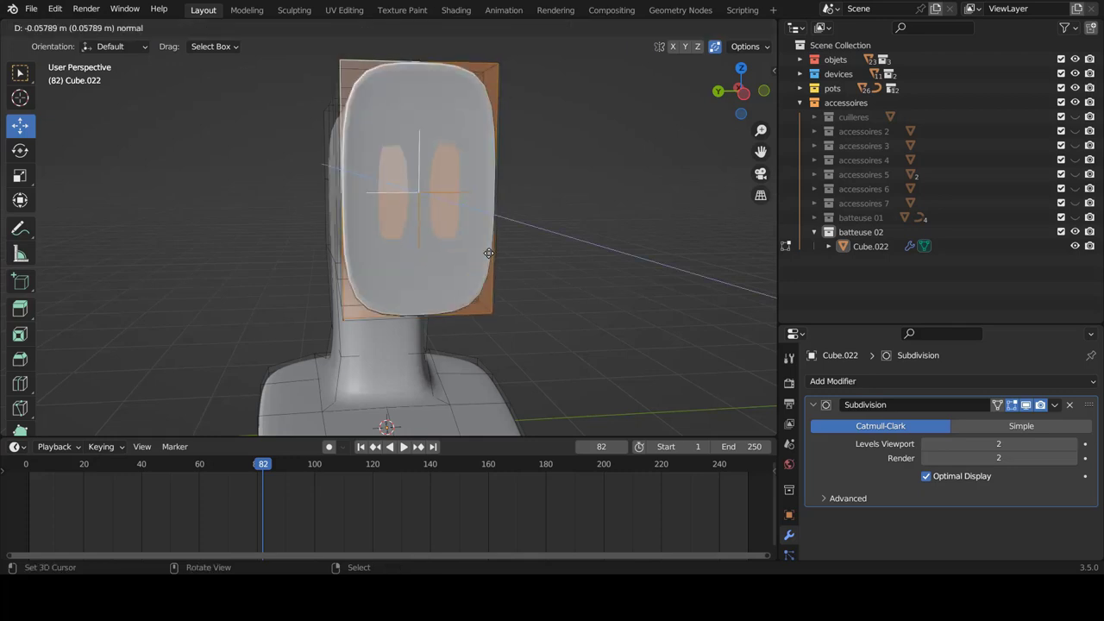
key("Escape")
key("s")
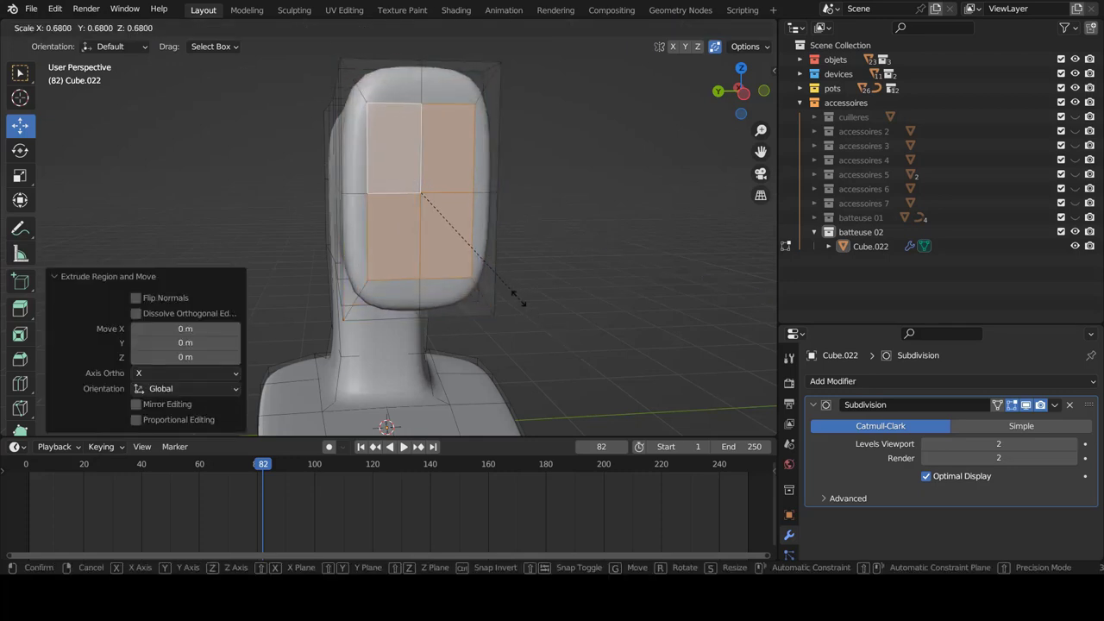
left_click(476, 266)
mouse_move(476, 266)
middle_mouse_down()
mouse_move(405, 274)
mouse_move(371, 259)
mouse_move(323, 284)
mouse_move(380, 259)
mouse_move(424, 265)
mouse_move(421, 280)
middle_mouse_up()
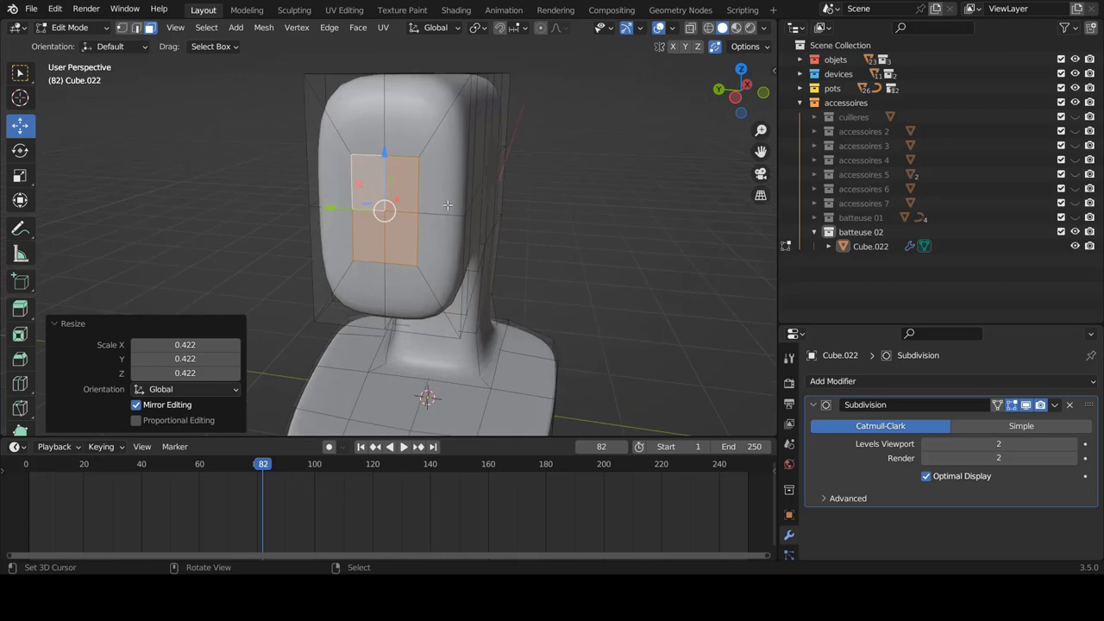
key("KP_1")
mouse_move(448, 205)
middle_mouse_down()
mouse_move(592, 217)
mouse_move(488, 192)
mouse_move(505, 191)
middle_mouse_up()
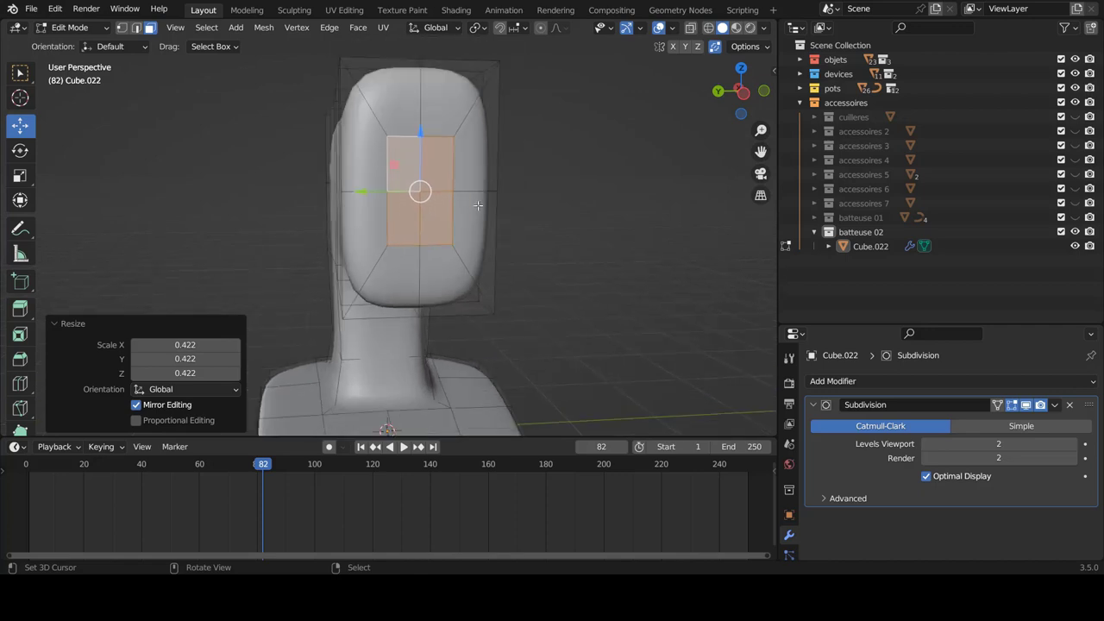
scroll(505, 191, "down", 1)
scroll(478, 205, "down", 1)
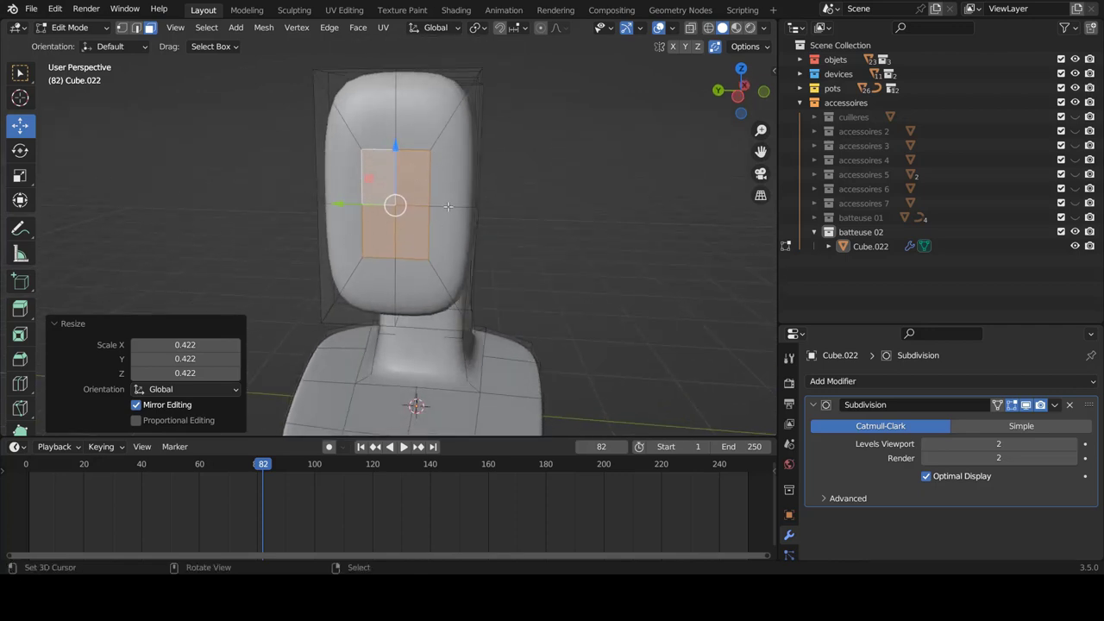
key("Tab")
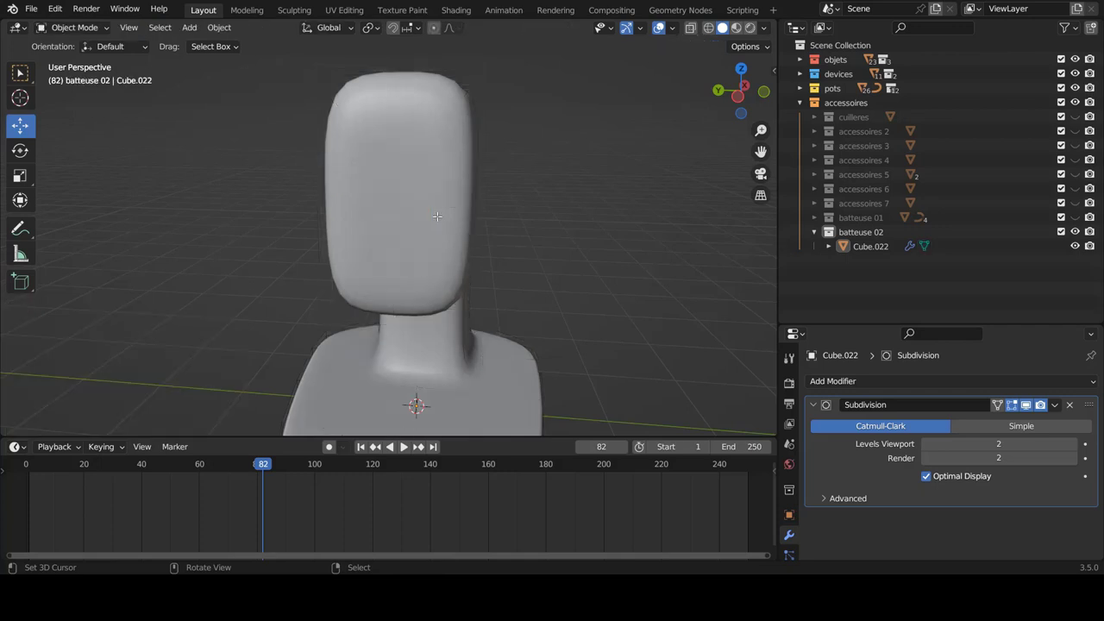
left_click(54, 9)
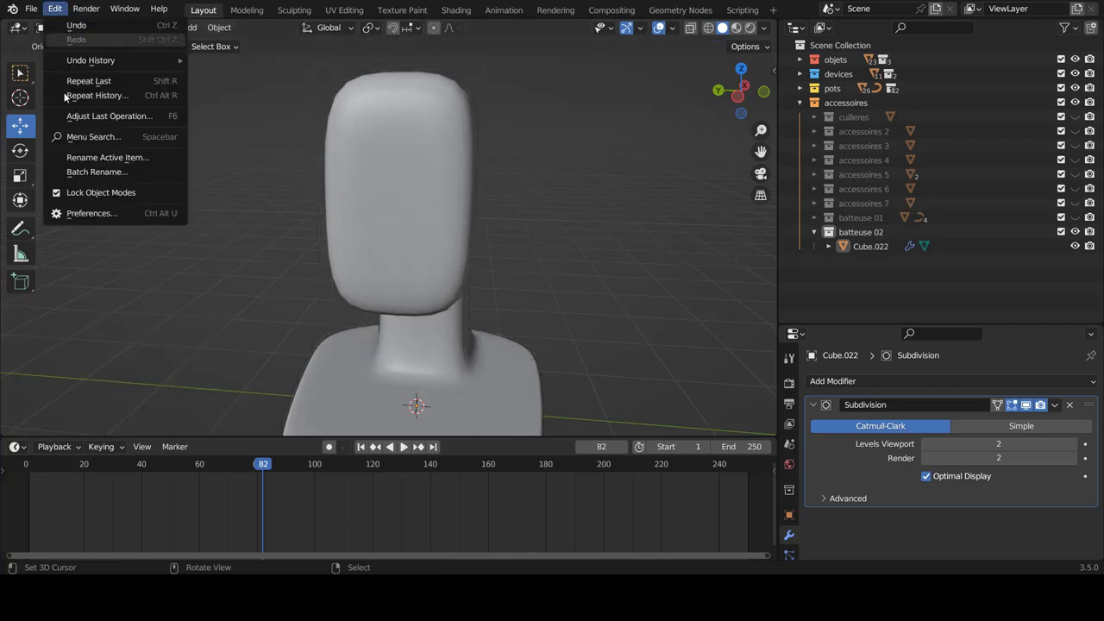
left_click(103, 216)
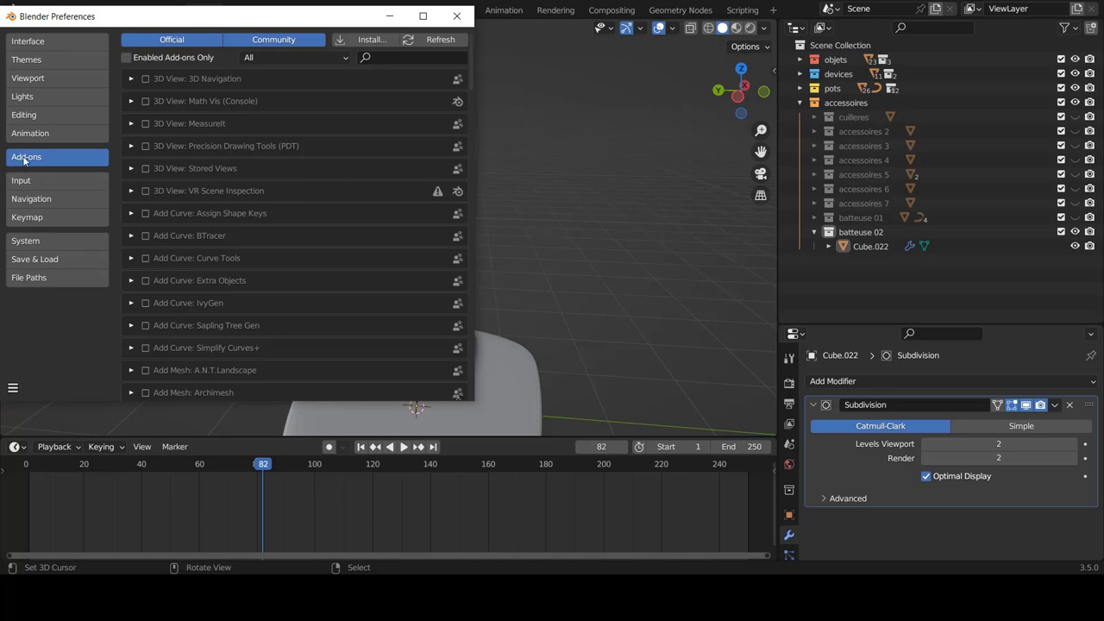
left_click(384, 57)
type("loc")
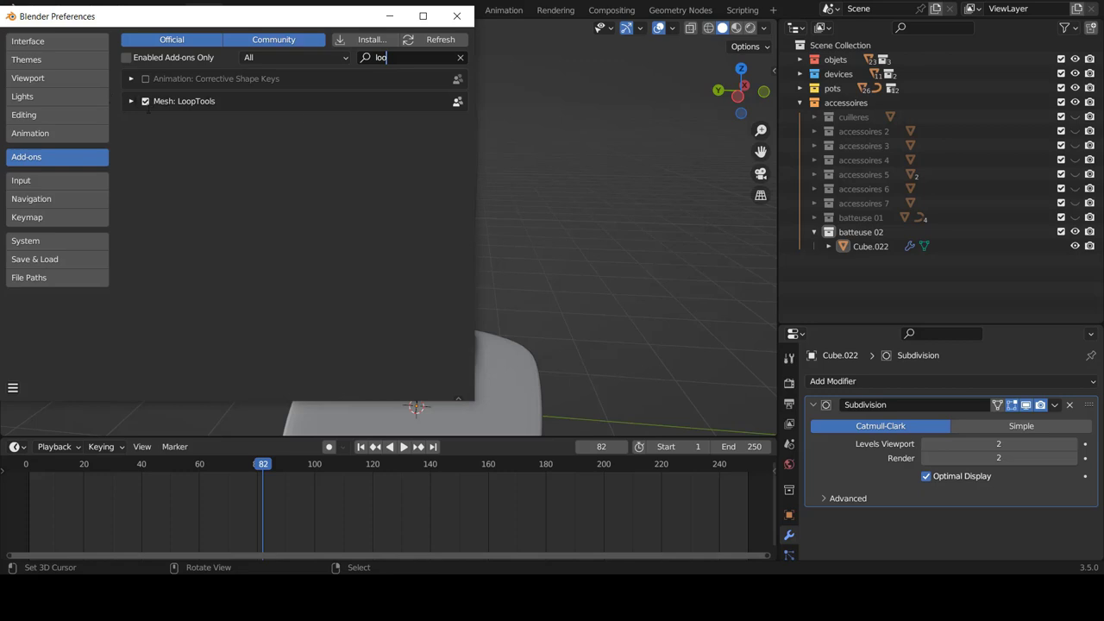
left_click(457, 16)
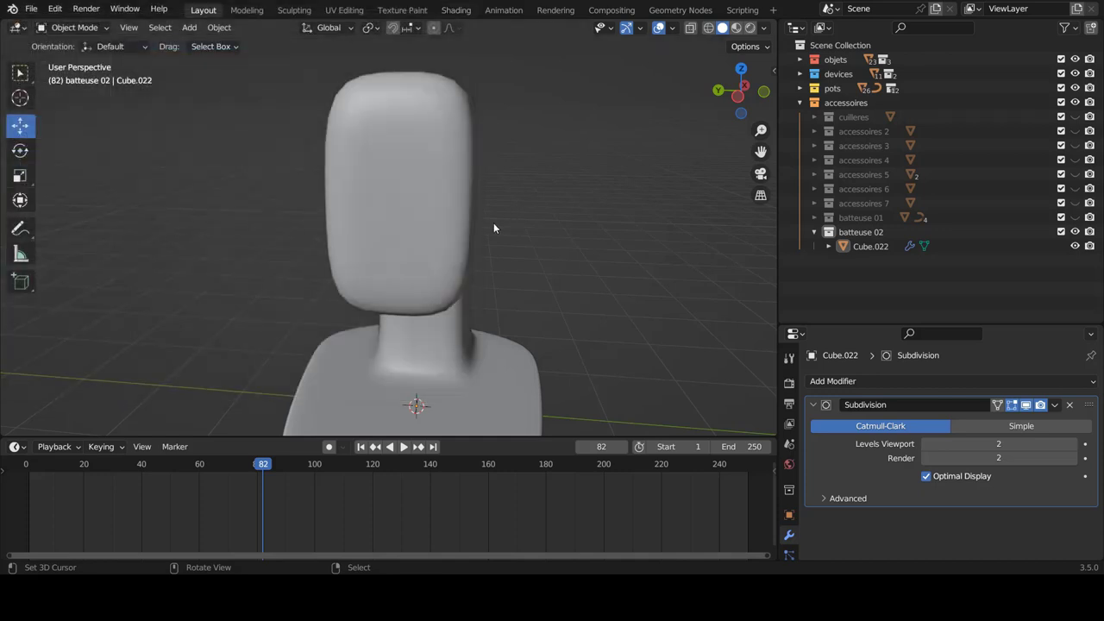
Apply LoopTools Circle (Best fit, Flatten, Regular) to turn the head's inner patch into a flat disc
key("Tab")
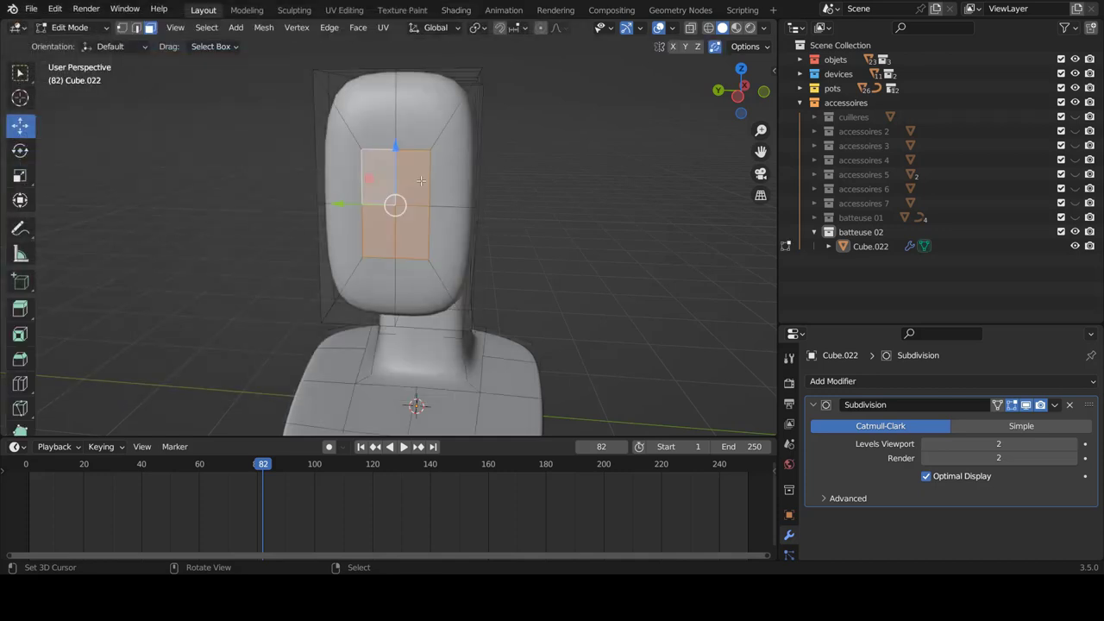
right_click(421, 180)
mouse_move(348, 161)
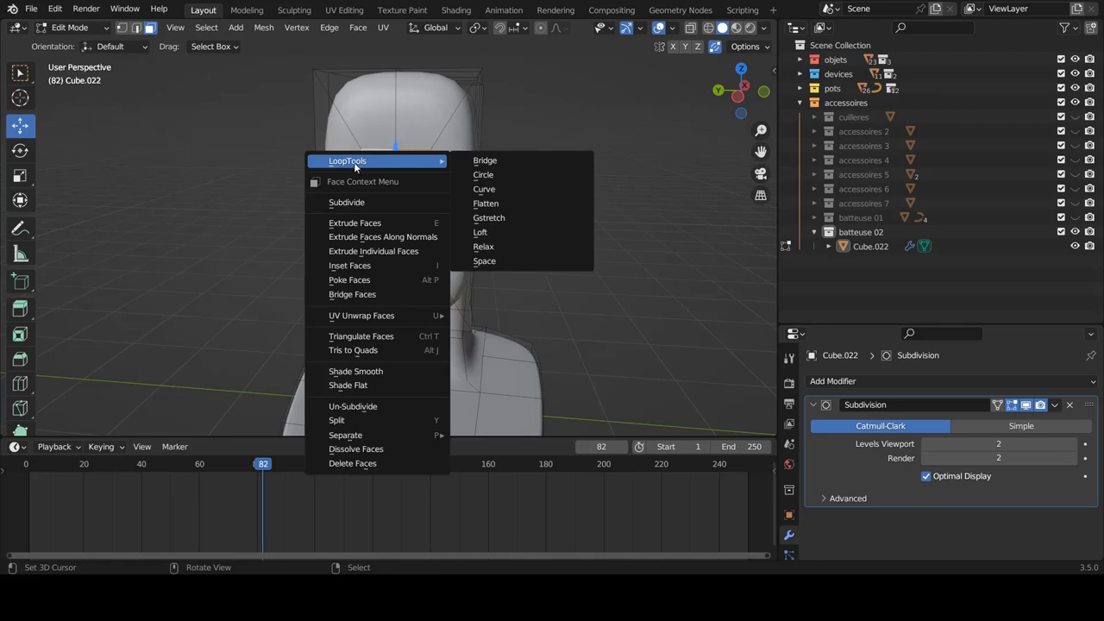
left_click(492, 177)
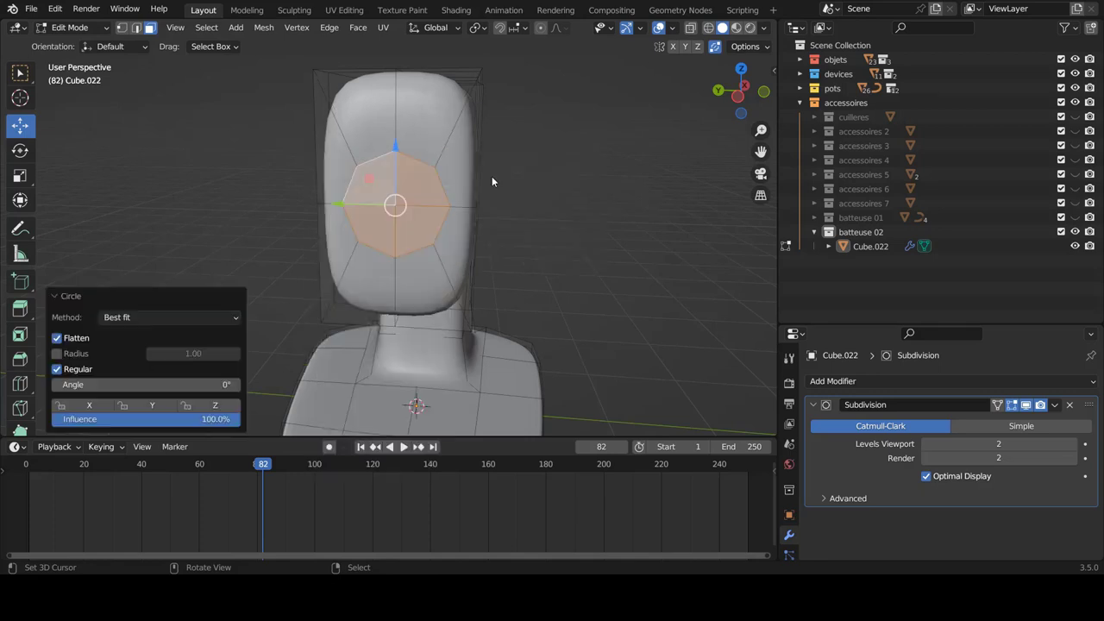
middle_click_drag(543, 205, 597, 196)
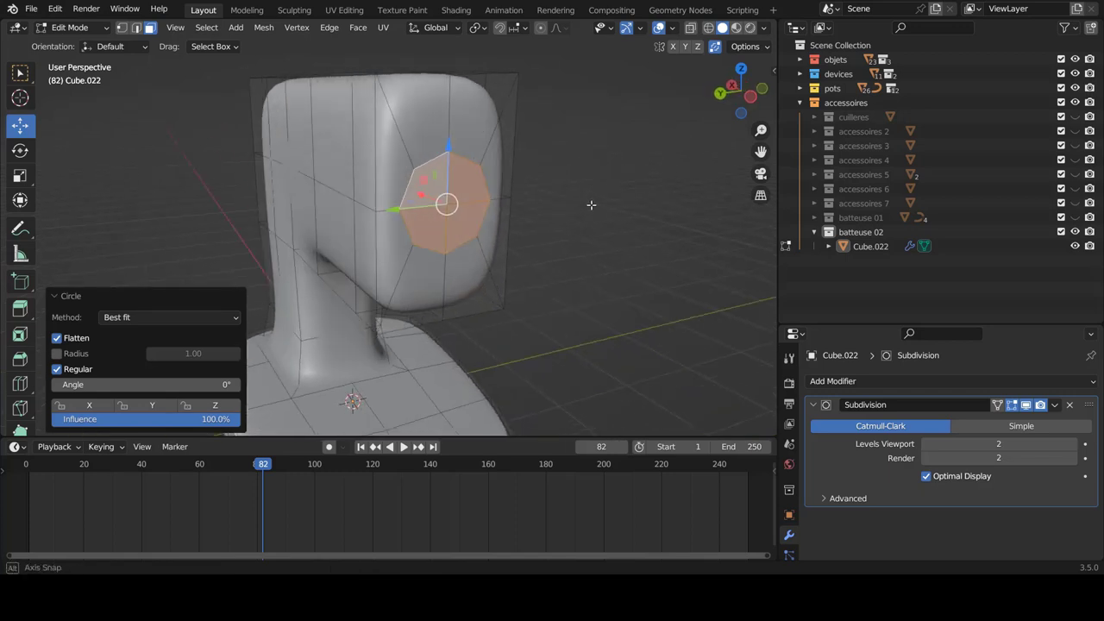
middle_click_drag(451, 168, 388, 187)
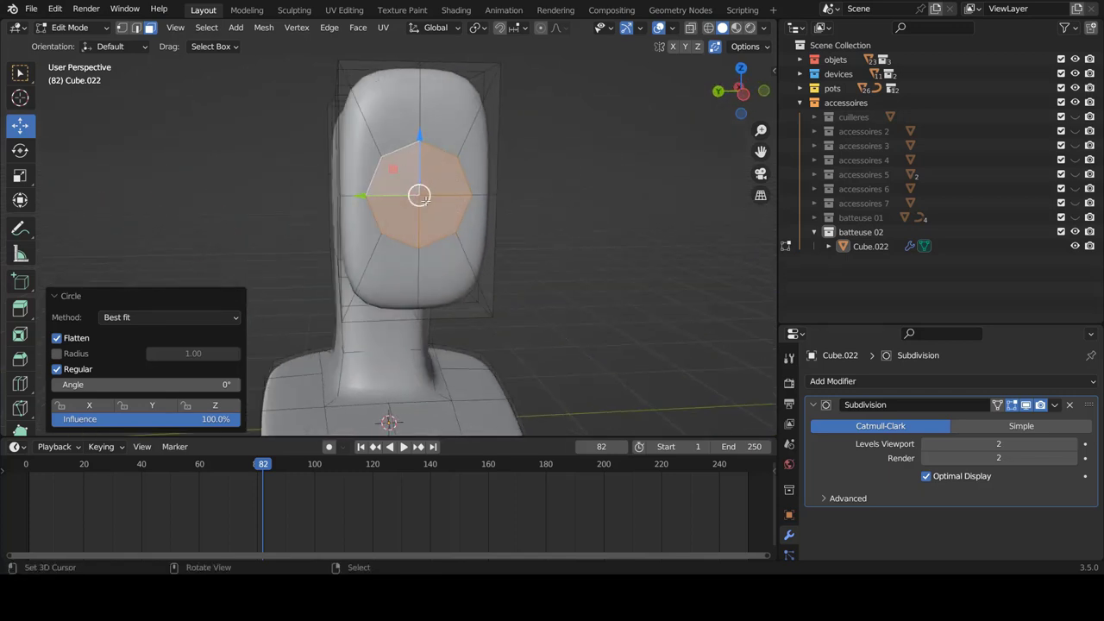
middle_click_drag(418, 171, 348, 221)
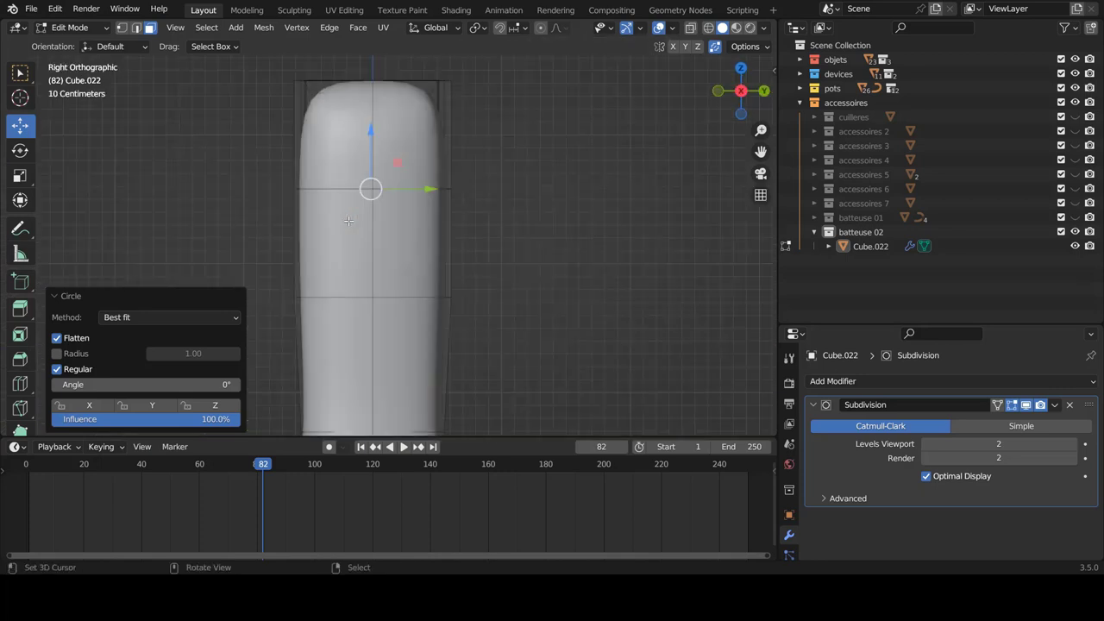
Extrude the circular button loop in place in a see-through front view
key("KP_1")
middle_click_drag(348, 221, 406, 215, "shift")
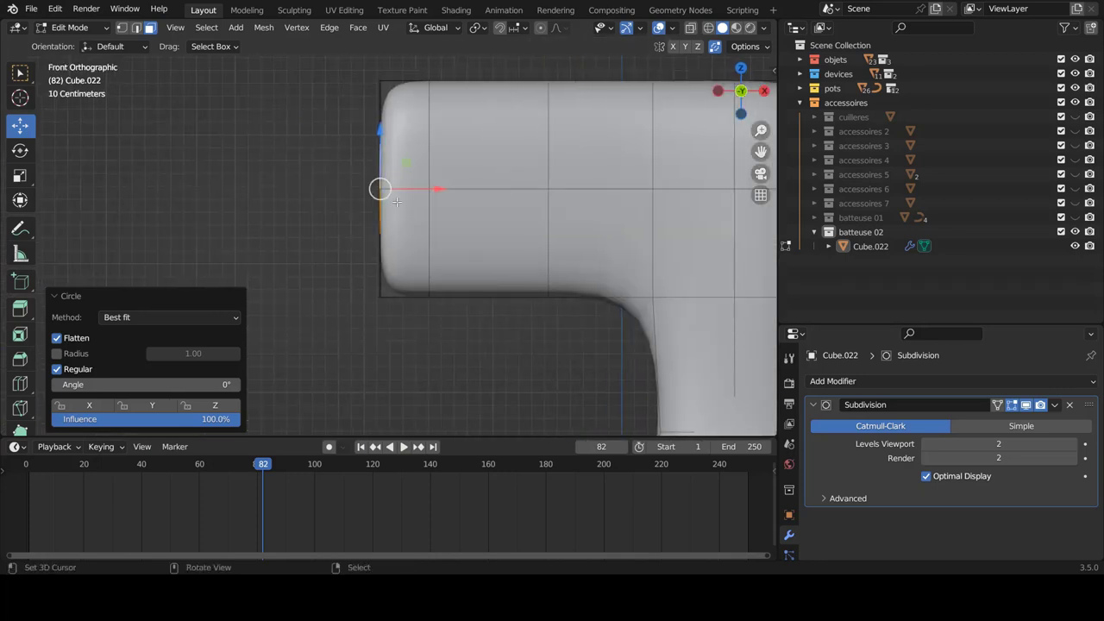
key("alt+z")
scroll(390, 203, "down", 2)
scroll(390, 203, "down", 4)
scroll(429, 208, "up", 5)
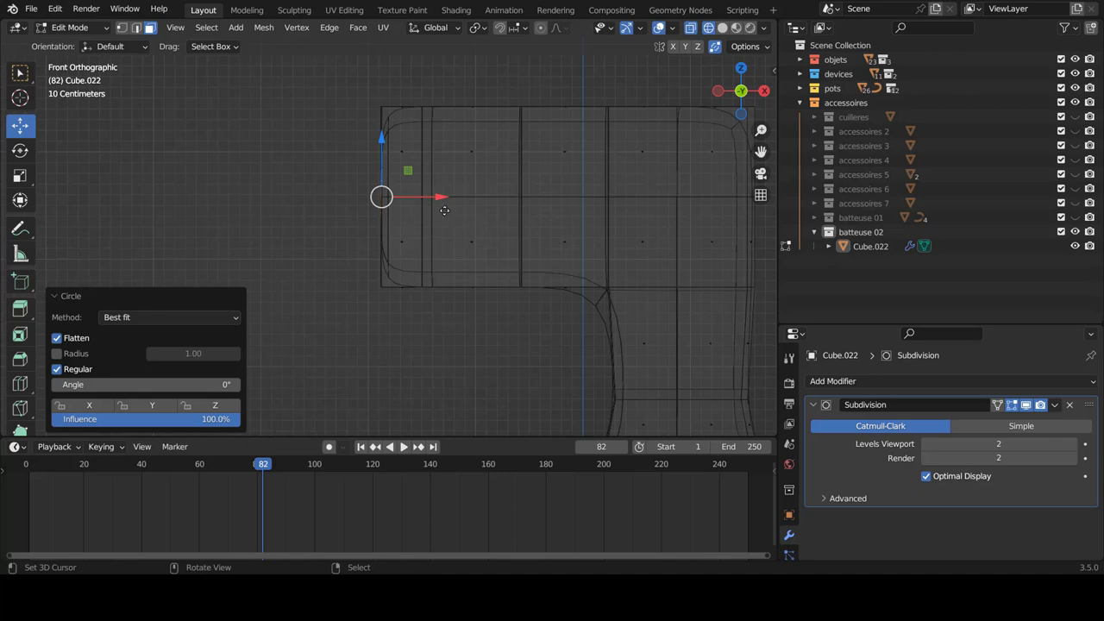
key("e")
left_click(440, 209)
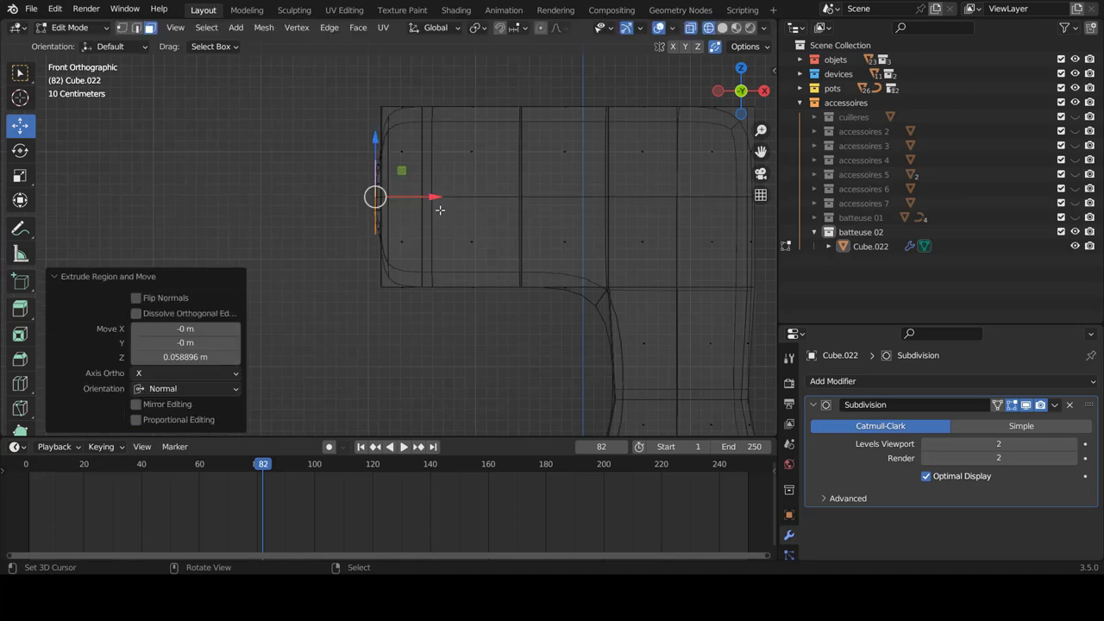
Pull the extruded loop out about 0.1285 m along Z to form the knob
scroll(440, 210, "down", 3)
scroll(447, 196, "up", 2)
key("g")
key("z")
key("z")
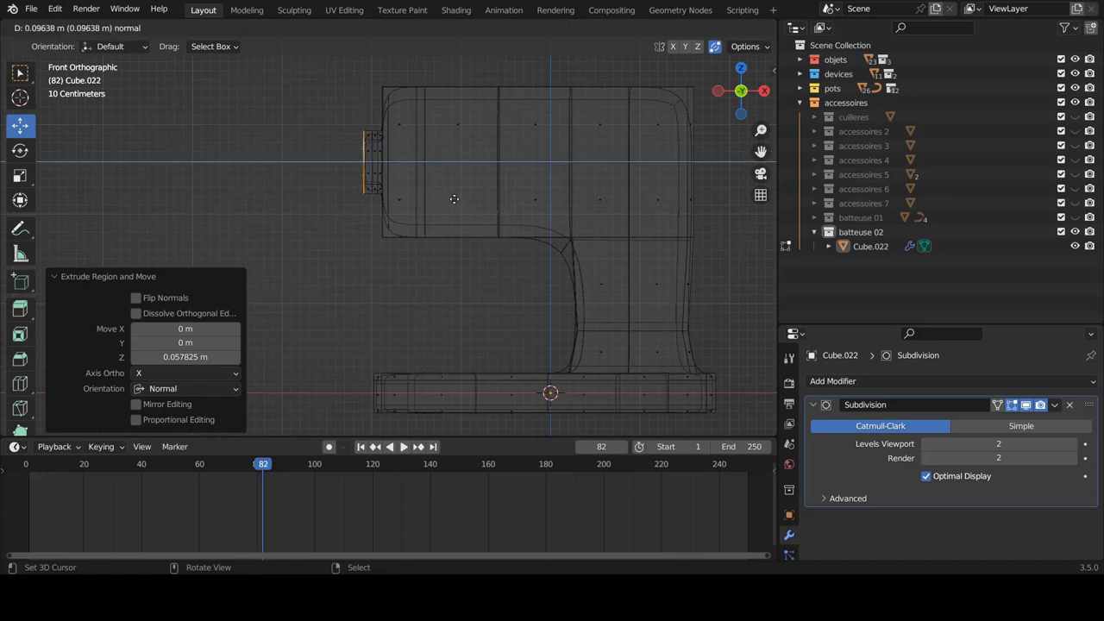
left_click(449, 198)
Return to Object Mode and check the new button from front and right views
key("alt+z")
mouse_move(449, 197)
middle_mouse_down()
mouse_move(538, 243)
mouse_move(389, 211)
middle_mouse_up()
key("Tab")
scroll(388, 212, "up", 3)
key("KP_1")
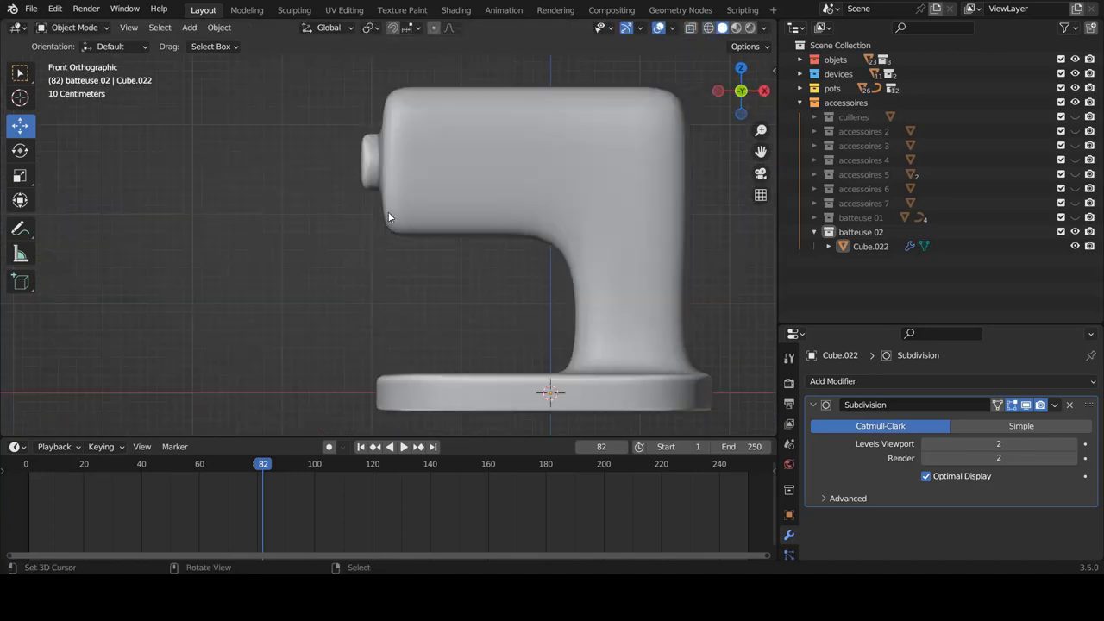
key("KP_3")
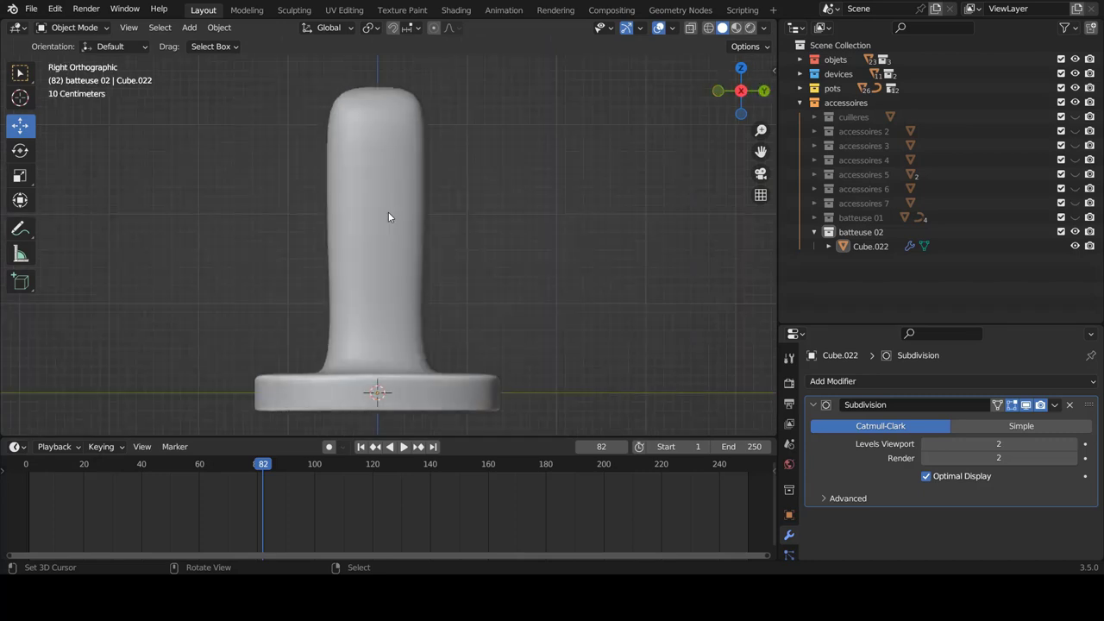
Box-select all the mixer head's vertices in vertex mode with see-through wireframe
key("ctrl+KP_3")
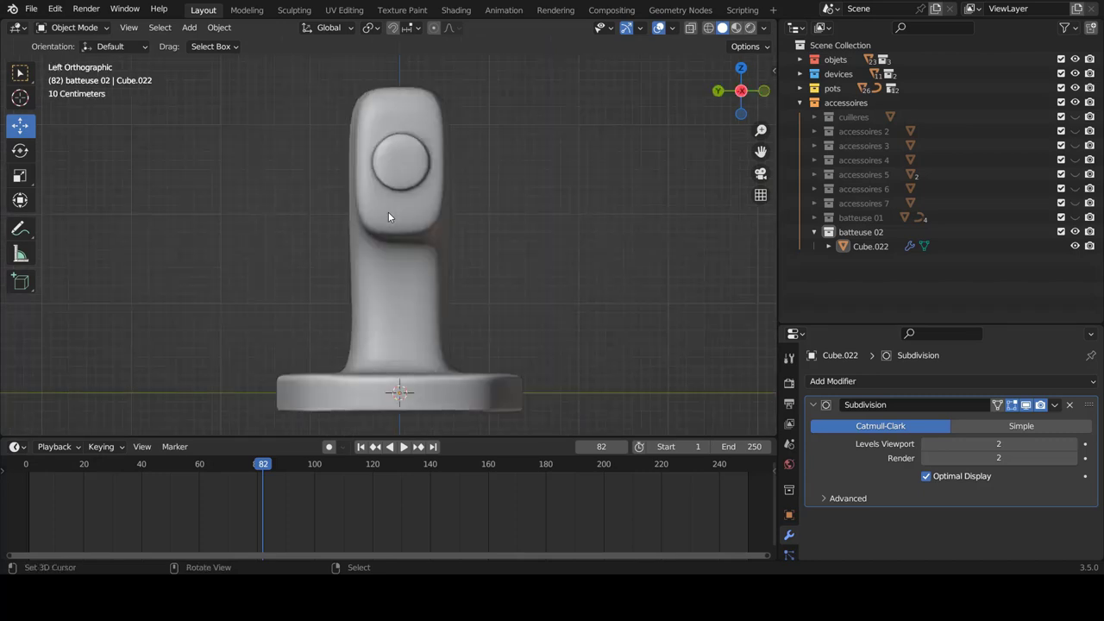
scroll(451, 212, "down", 1)
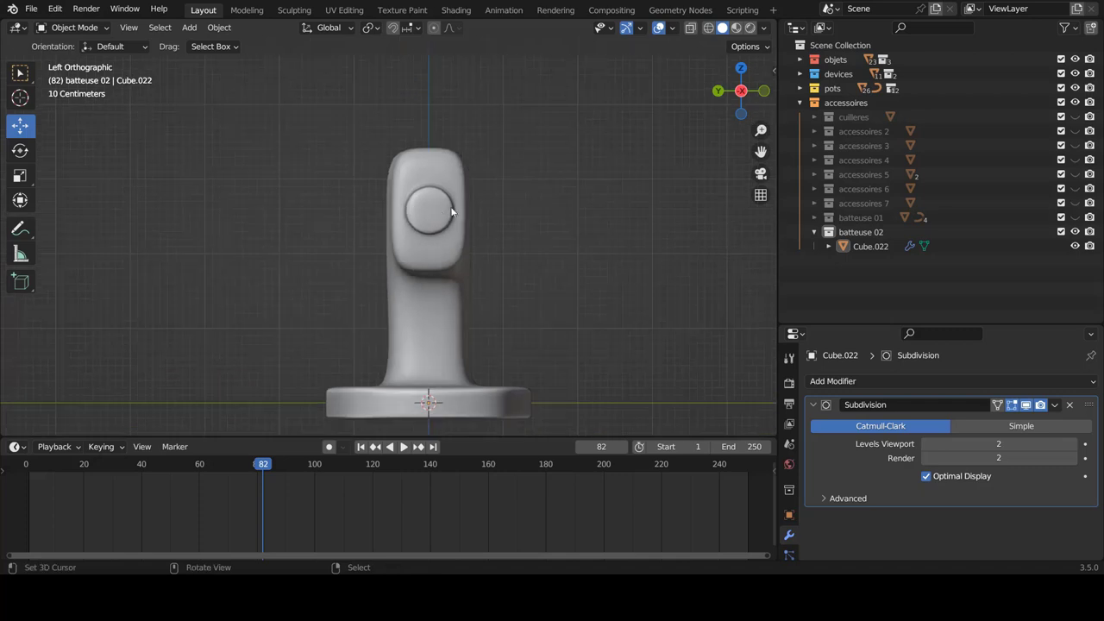
left_click(435, 194)
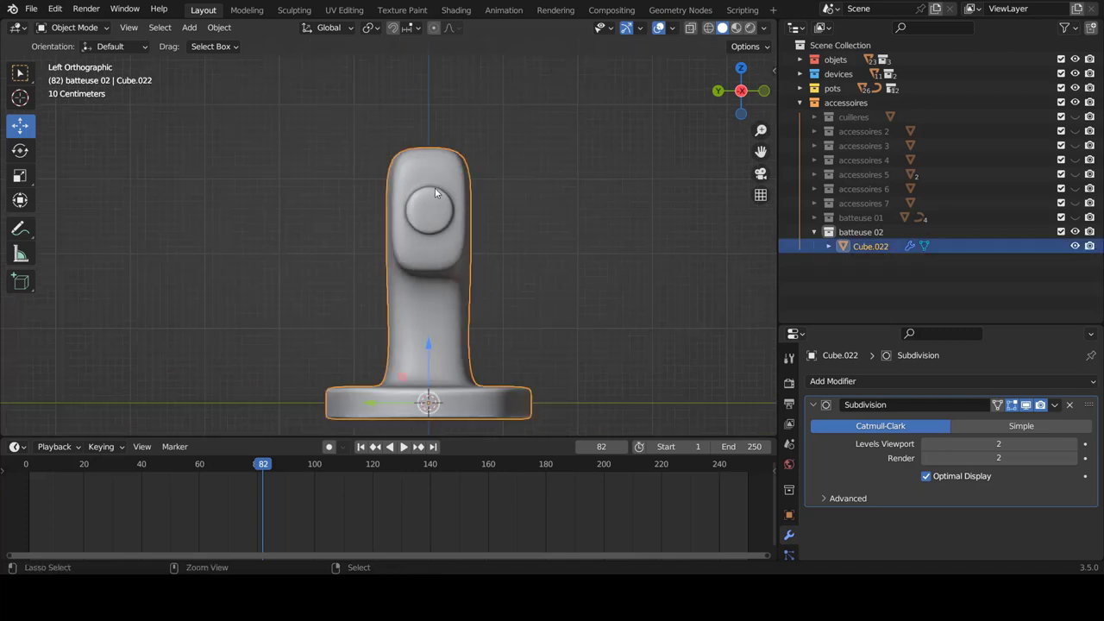
key("Tab")
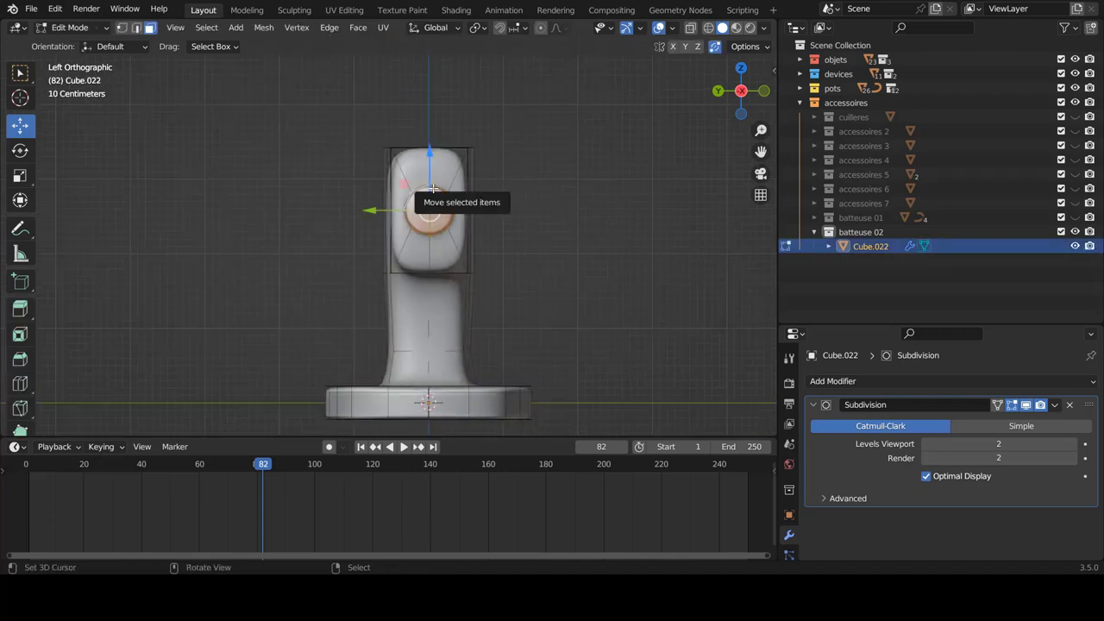
key("ctrl+Tab")
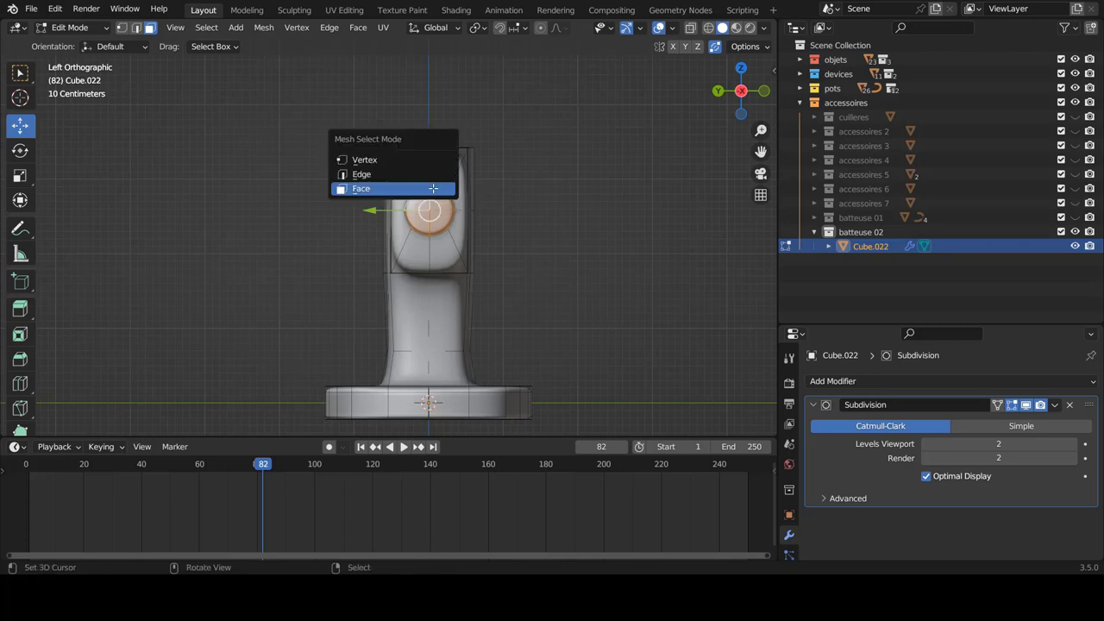
left_click(375, 157)
key("shift+z")
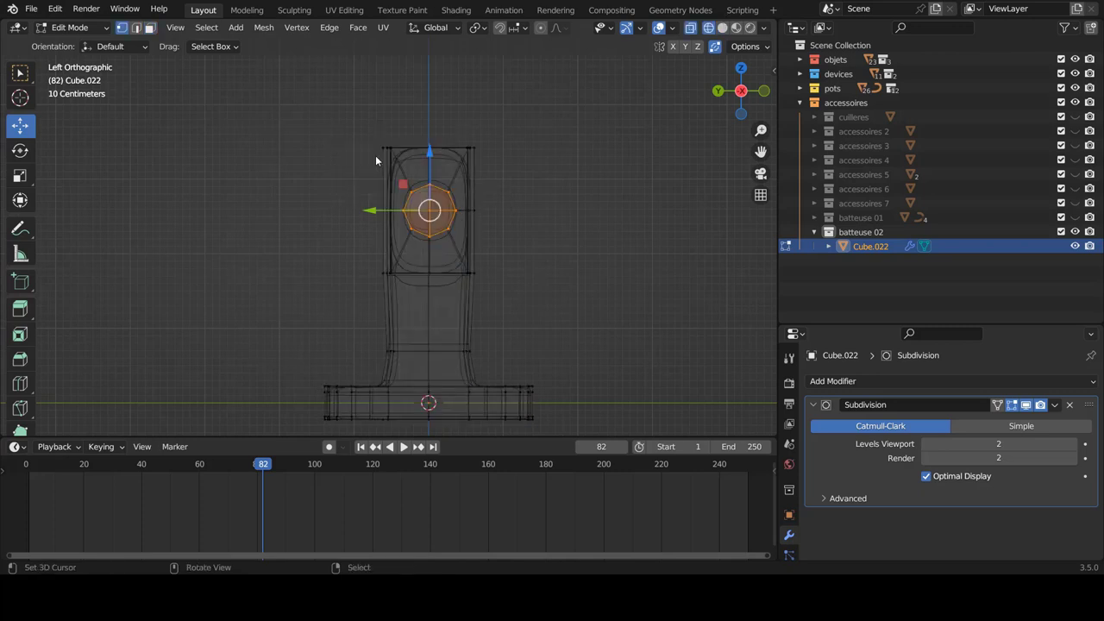
left_click(414, 157)
left_click_drag(239, 91, 588, 287)
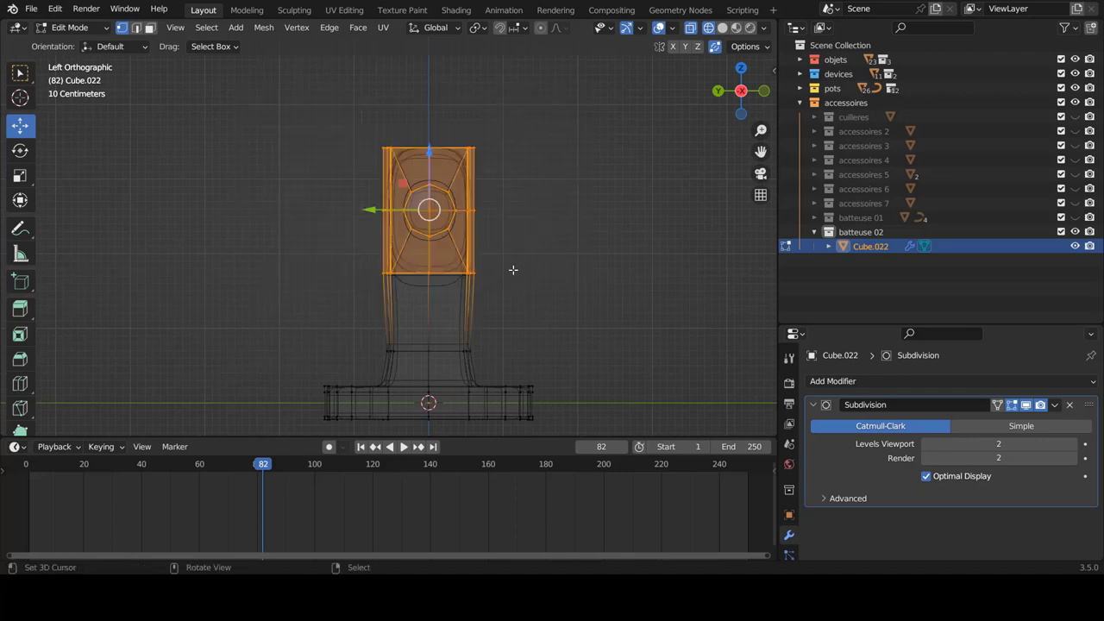
Scale the head up by 1.23 and stretch it about 1.437 along Y
key("s")
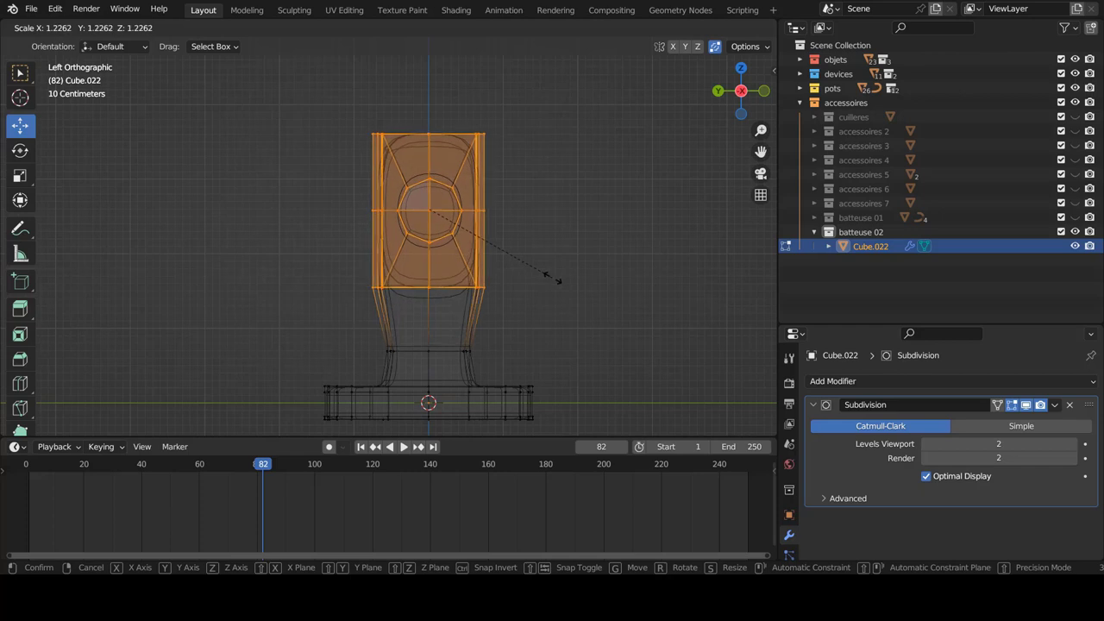
left_click(554, 274)
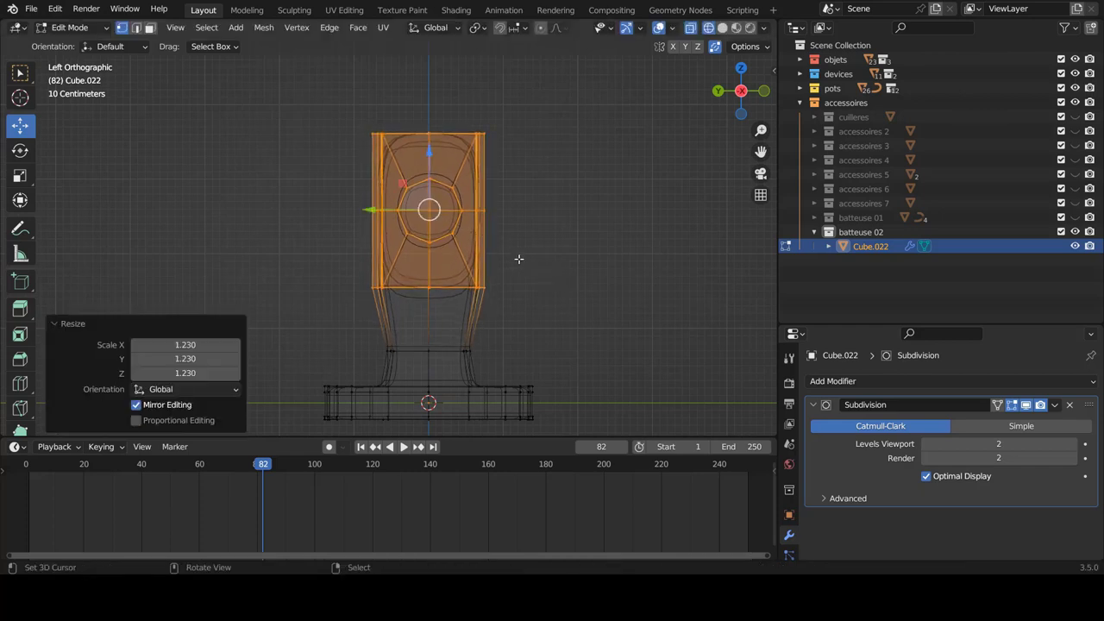
key("s")
key("y")
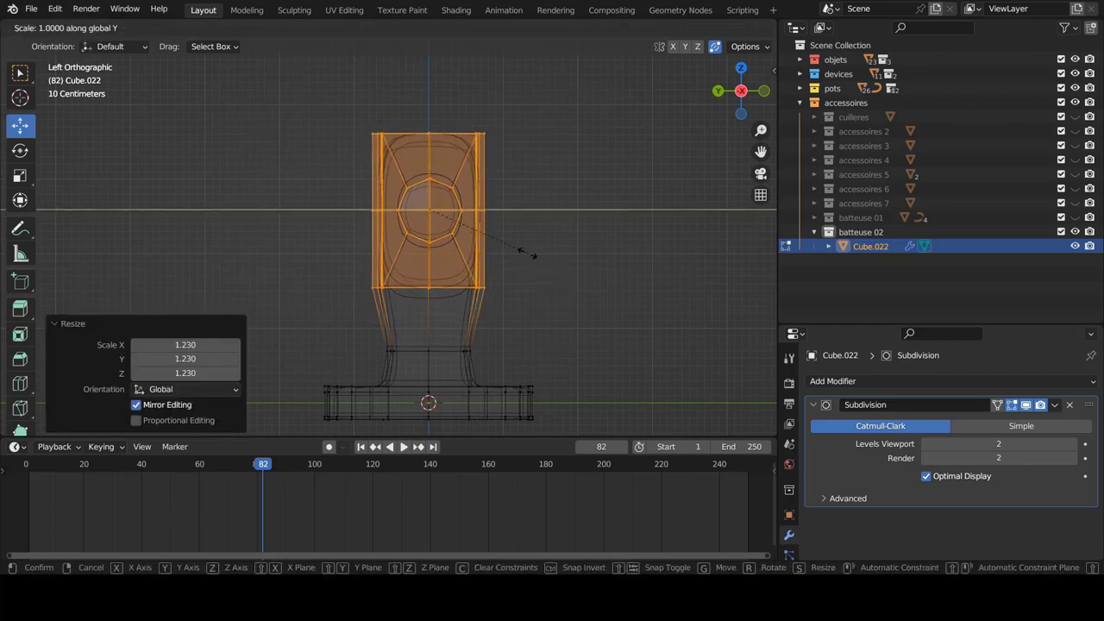
left_click(576, 261)
key("Tab")
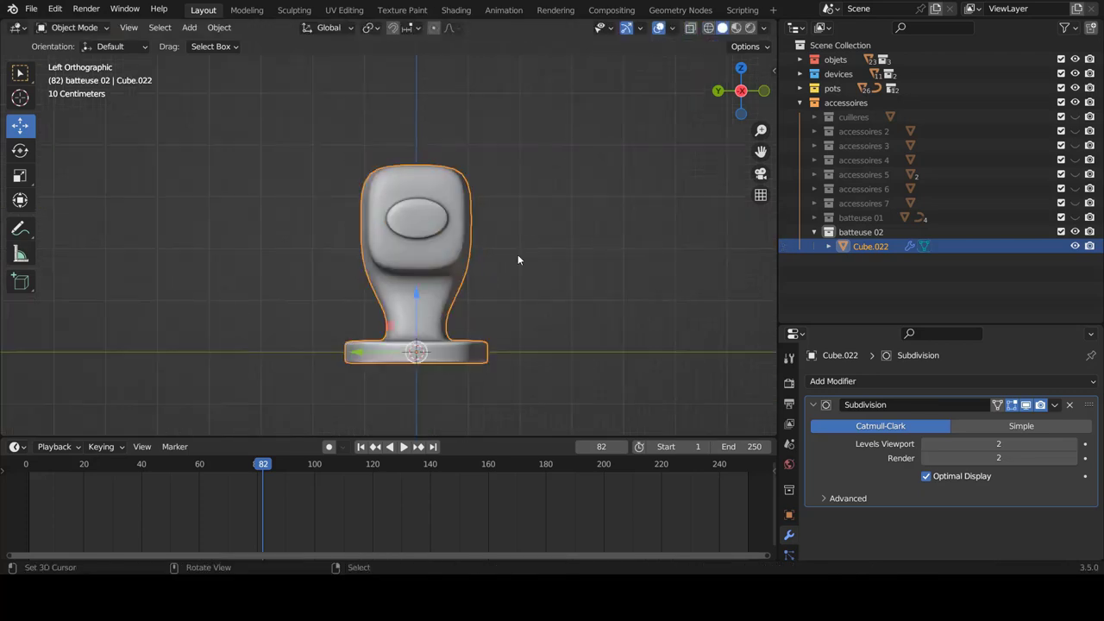
Inspect the widened mixer from orbit, right-side and front views
left_click(519, 256)
mouse_move(519, 257)
middle_mouse_down()
mouse_move(428, 244)
mouse_move(463, 271)
middle_mouse_up()
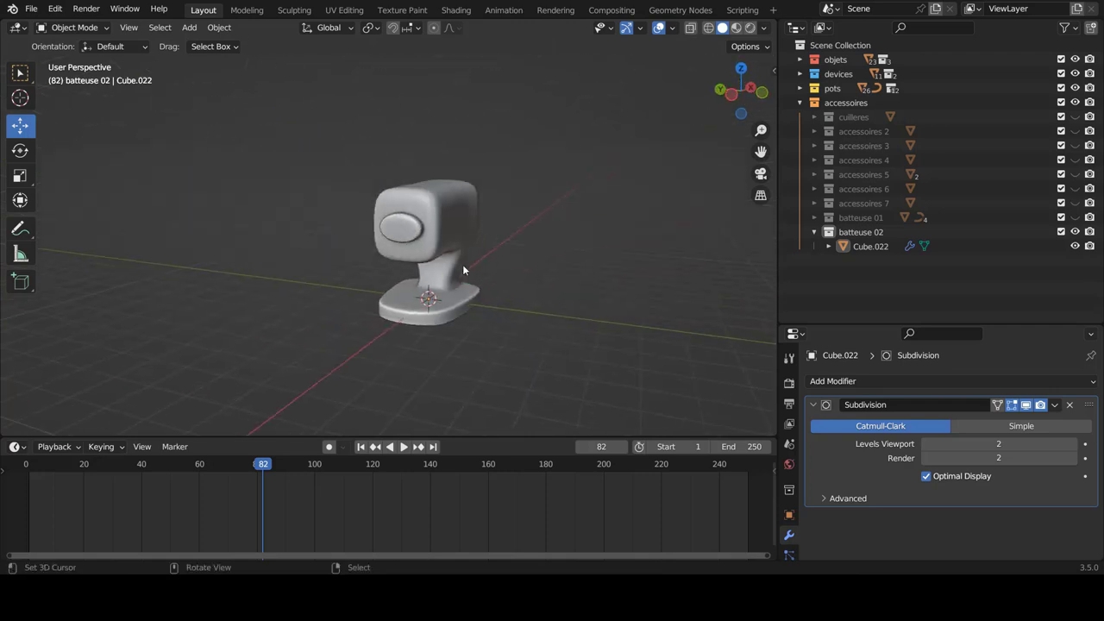
key("KP_3")
key("KP_1")
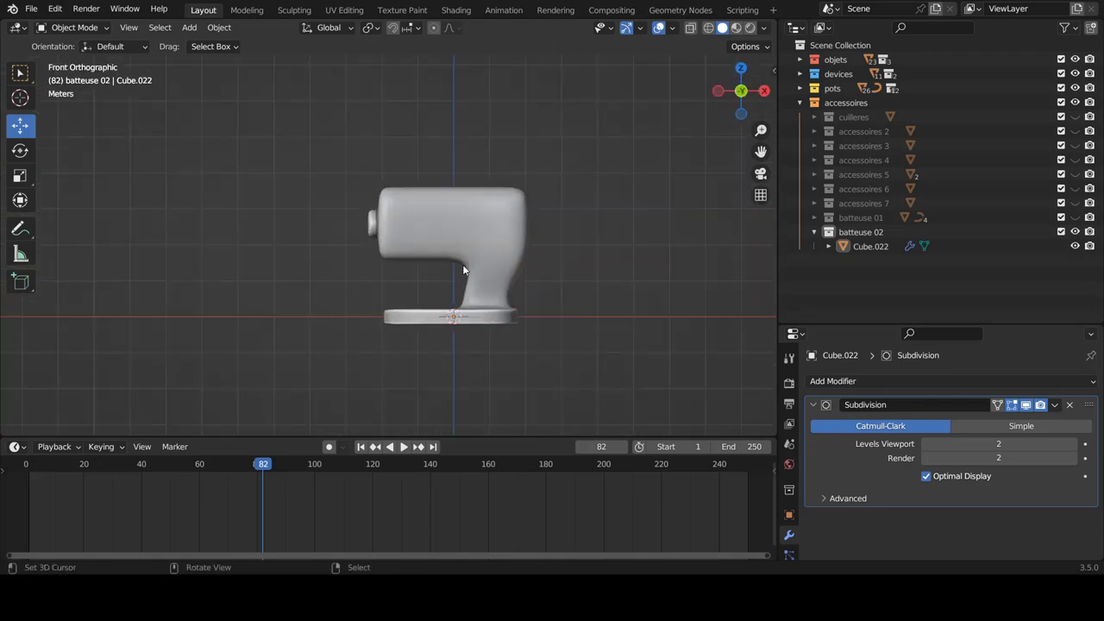
middle_click_drag(453, 228, 604, 247)
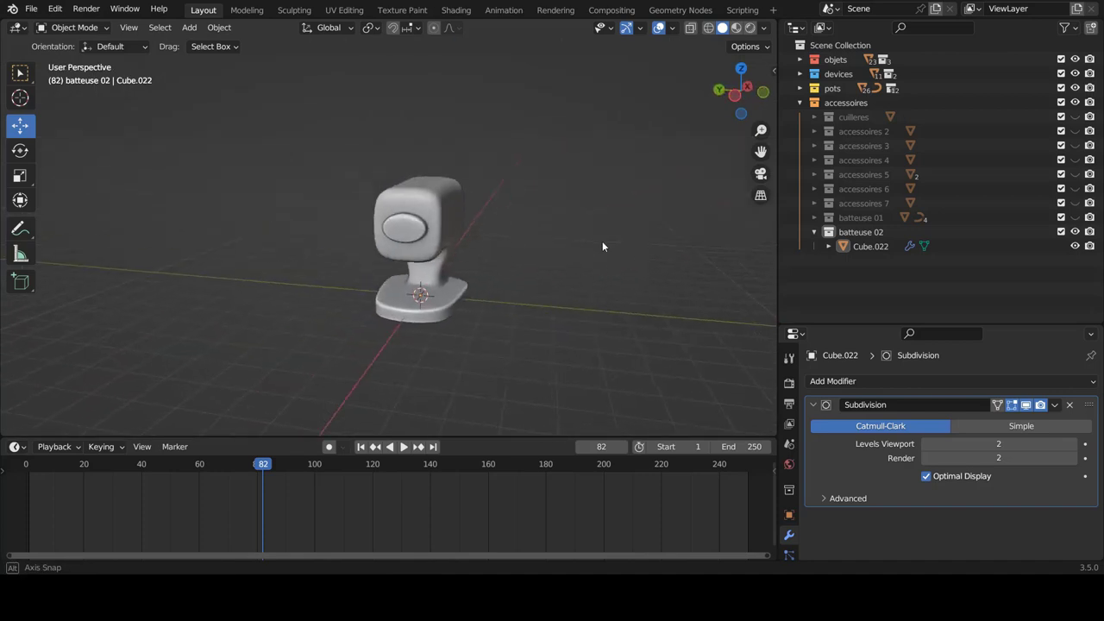
scroll(488, 249, "up", 4)
mouse_move(506, 249)
middle_mouse_down()
mouse_move(455, 236)
mouse_move(429, 250)
mouse_move(484, 234)
mouse_move(468, 243)
mouse_move(470, 270)
mouse_move(545, 246)
mouse_move(554, 214)
mouse_move(500, 251)
middle_mouse_up()
scroll(488, 251, "up", 2)
scroll(488, 249, "down", 5)
scroll(386, 227, "up", 2)
scroll(387, 228, "up", 2)
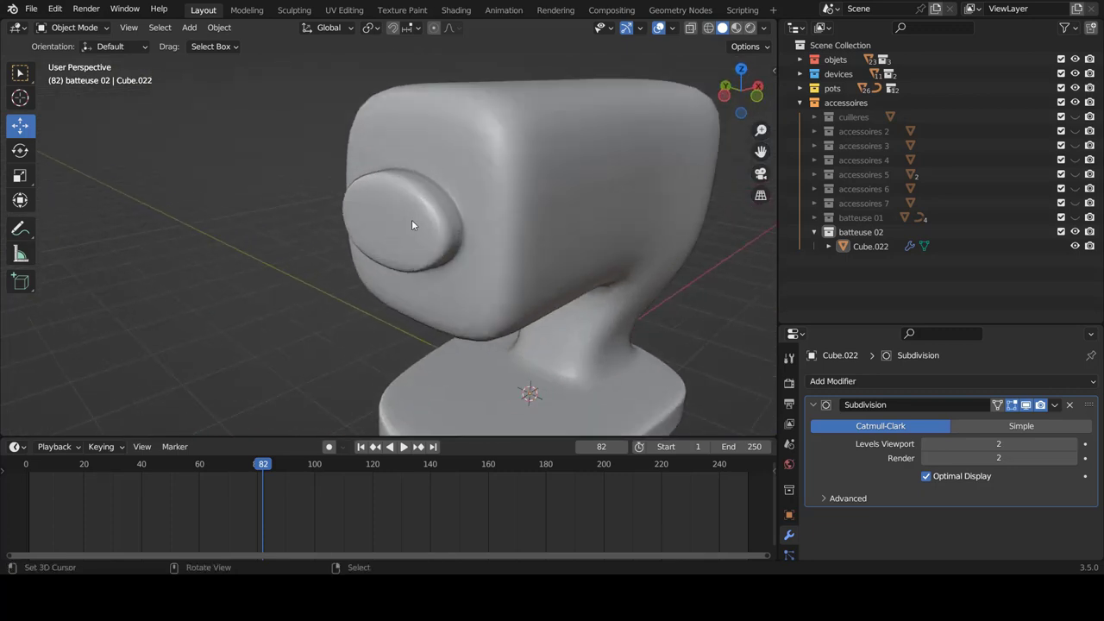
Select the mixer mesh Cube.022 and enter Edit Mode
left_click(412, 219)
key("Tab")
scroll(419, 225, "up", 1)
Make the button's cap edge loop circular with LoopTools Circle
scroll(409, 217, "up", 1)
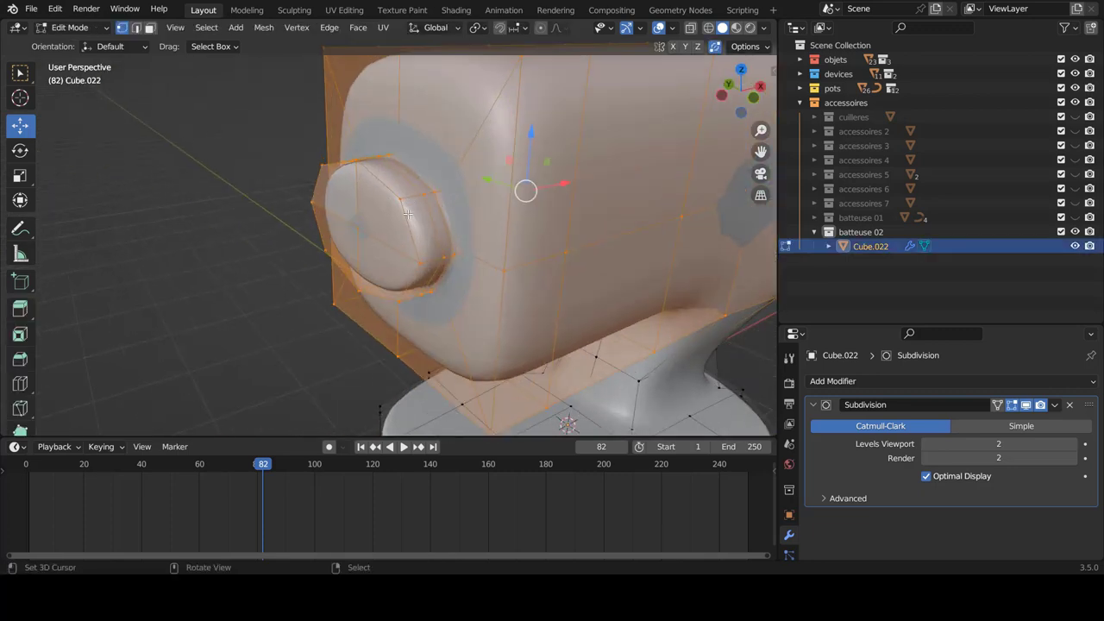
left_click(444, 207, "alt")
middle_click_drag(443, 207, 439, 208)
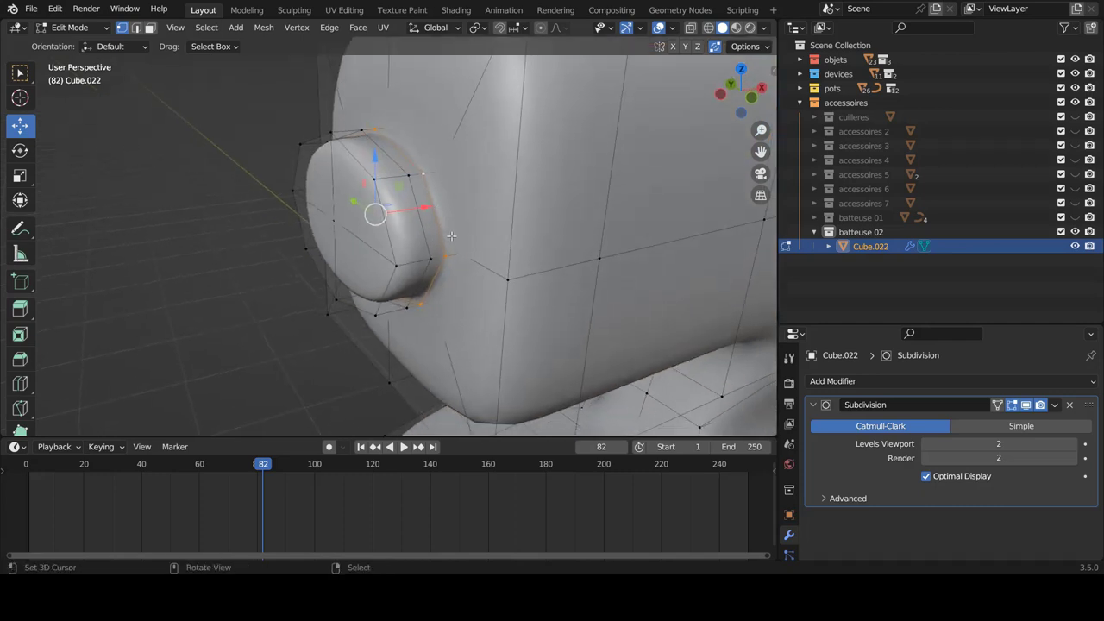
key("w")
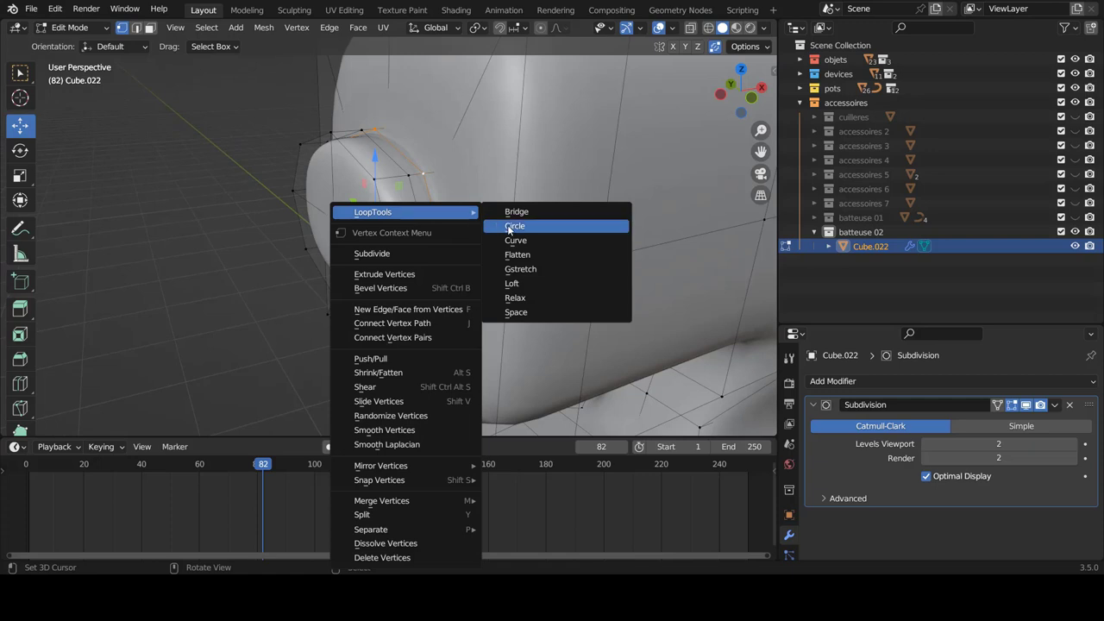
left_click(514, 226)
Make a second edge loop on the button circular with LoopTools Circle
left_click(422, 213, "alt")
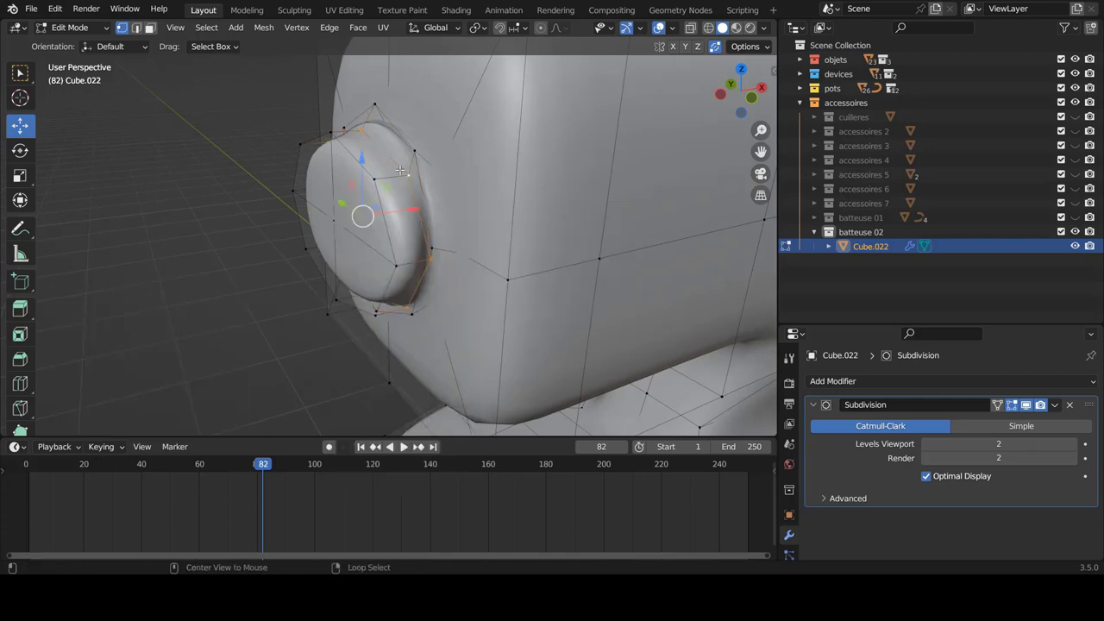
key("x")
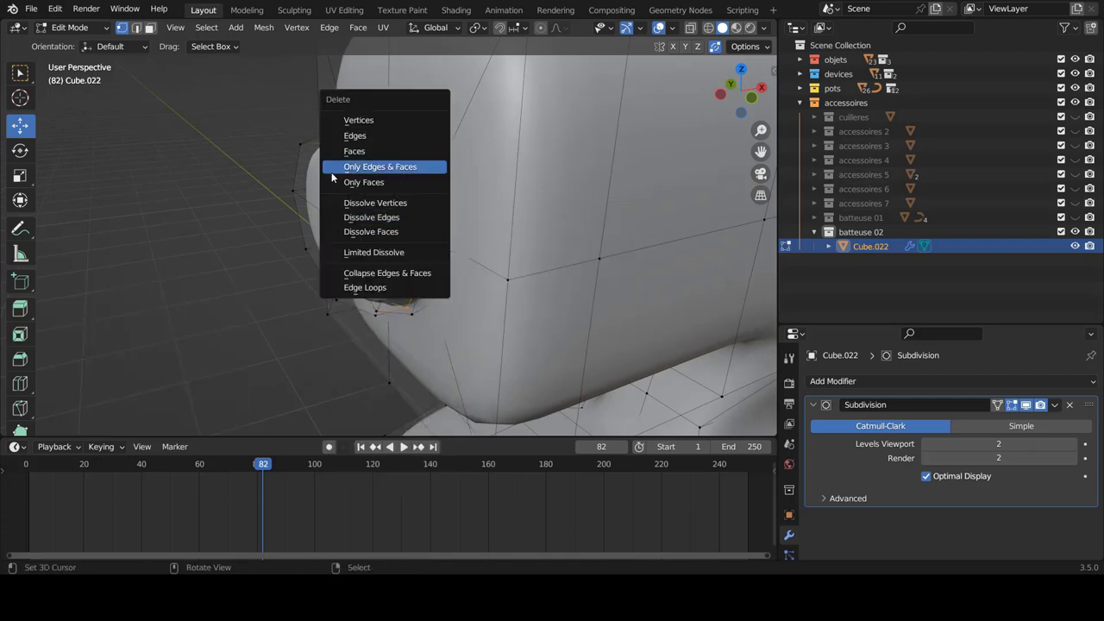
key("Escape")
key("w")
left_click(447, 175)
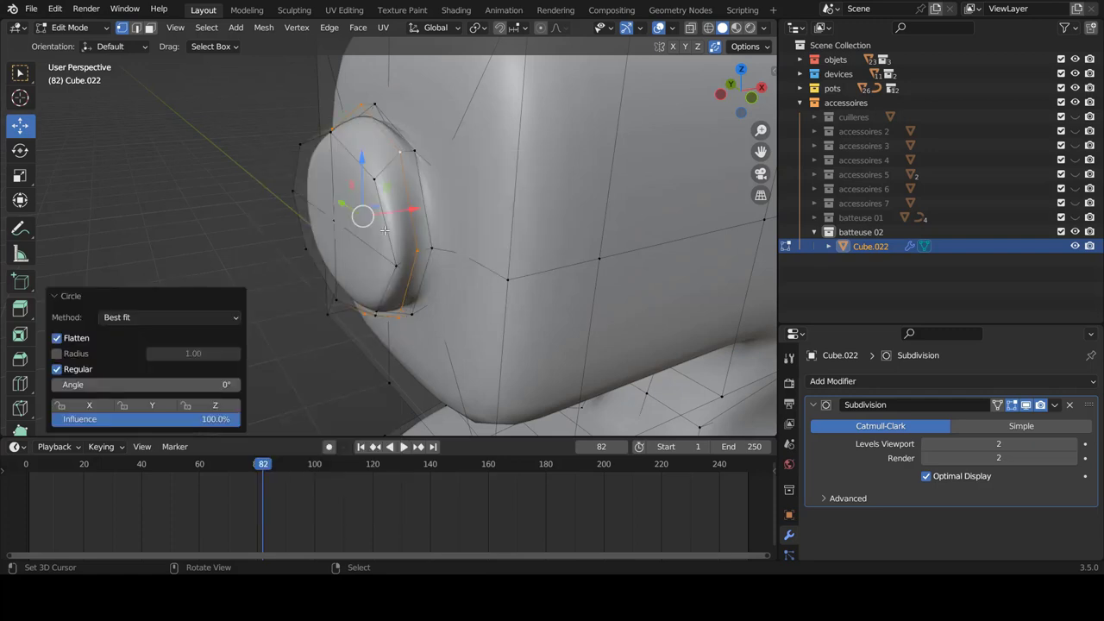
Box-select the button's outer vertices in wireframe front view and round them with LoopTools Circle
key("KP_3")
key("KP_1")
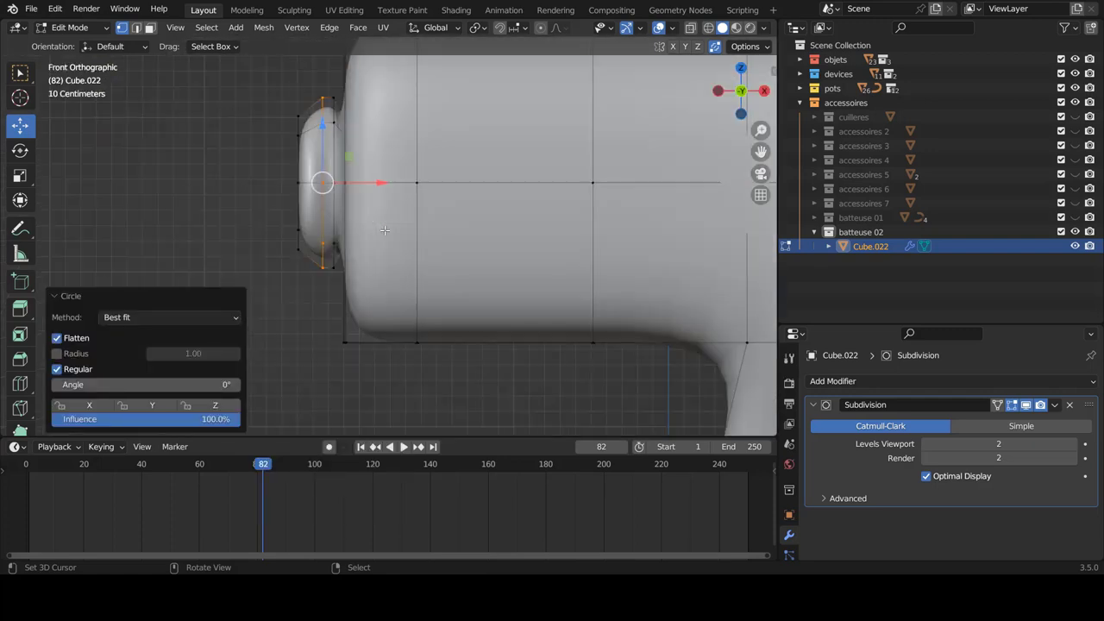
key("shift+z")
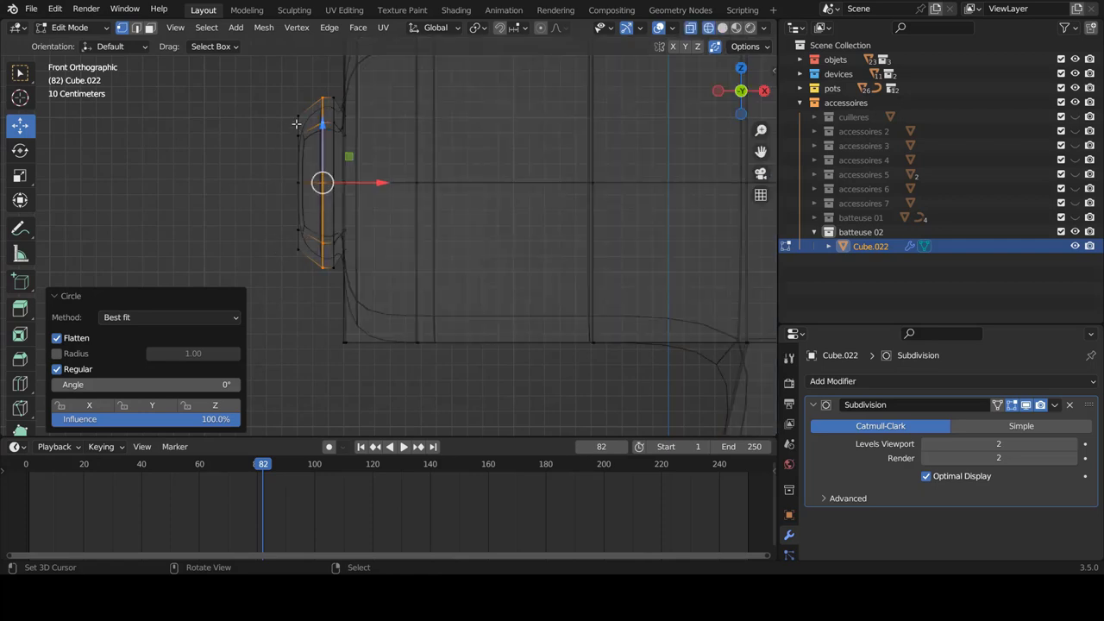
left_click(296, 124)
left_click_drag(246, 79, 309, 294)
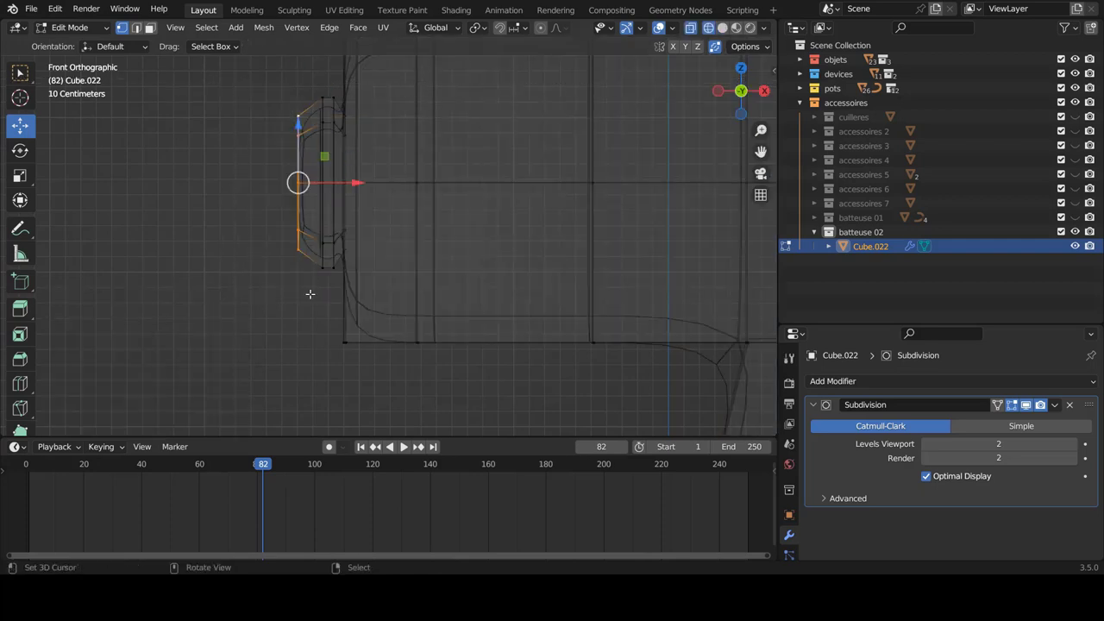
right_click(303, 249)
mouse_move(257, 212)
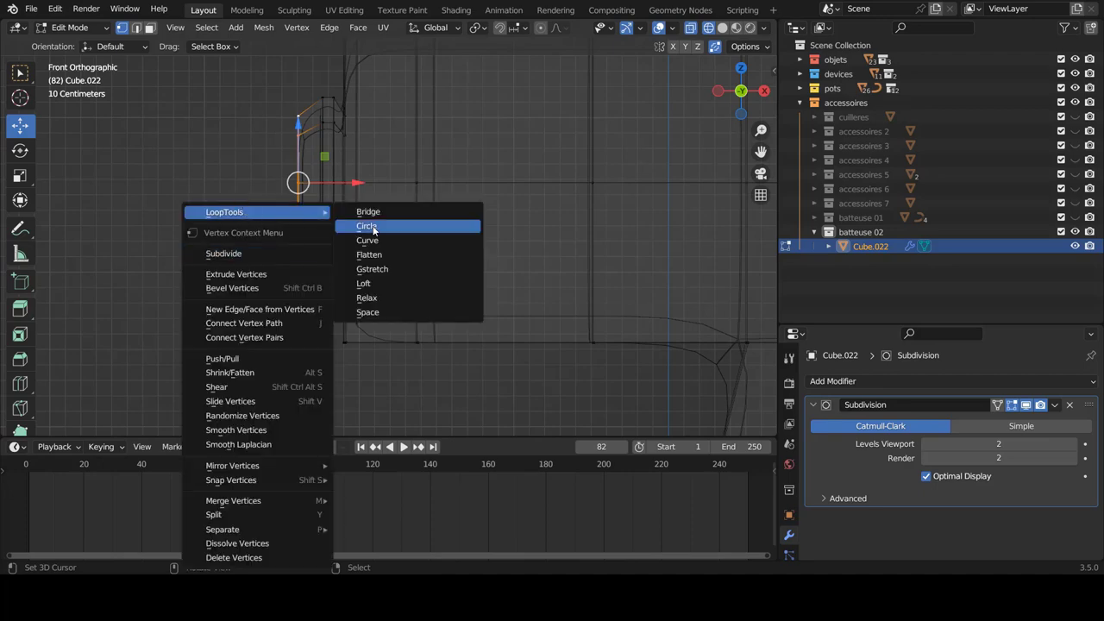
left_click(373, 228)
Check the smoothed button in Object Mode, then return to Edit Mode
scroll(342, 211, "down", 3)
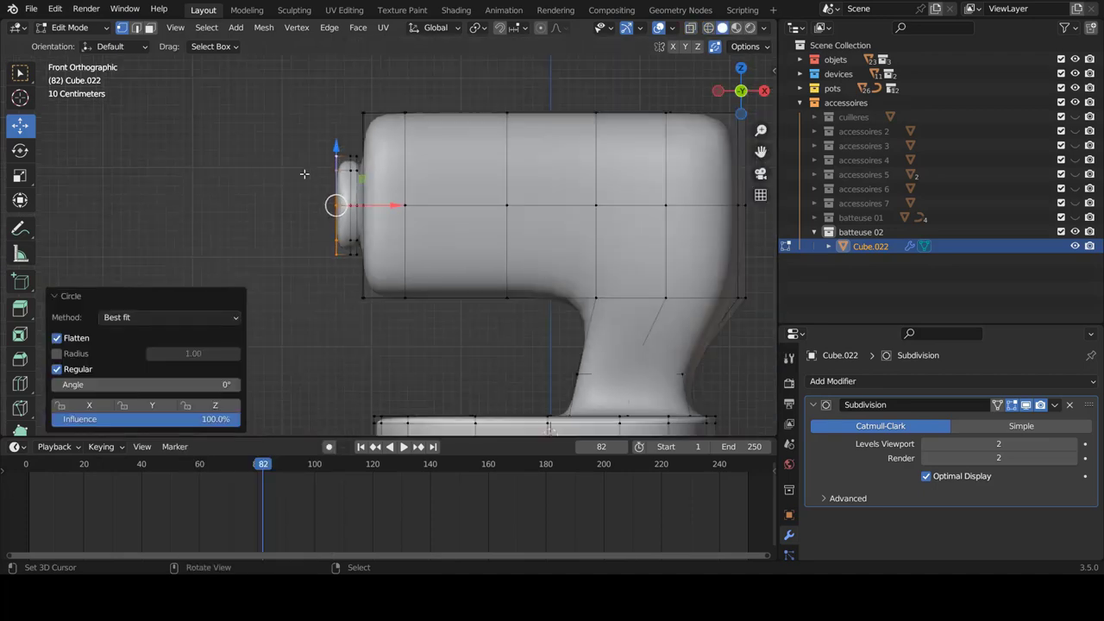
mouse_move(306, 173)
middle_mouse_down()
mouse_move(451, 214)
mouse_move(417, 230)
mouse_move(404, 205)
middle_mouse_up()
key("Tab")
middle_click_drag(401, 256, 399, 277)
scroll(399, 276, "up", 4)
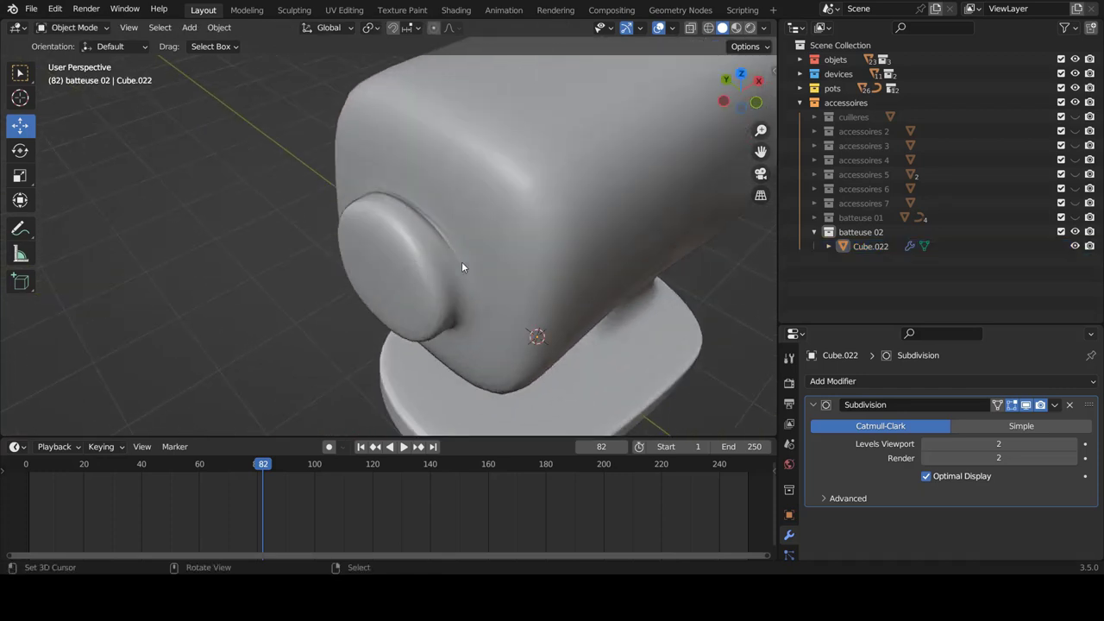
key("Tab")
scroll(462, 264, "up", 2)
Make the outer loop around the side button circular with LoopTools Circle
left_click(502, 213, "alt")
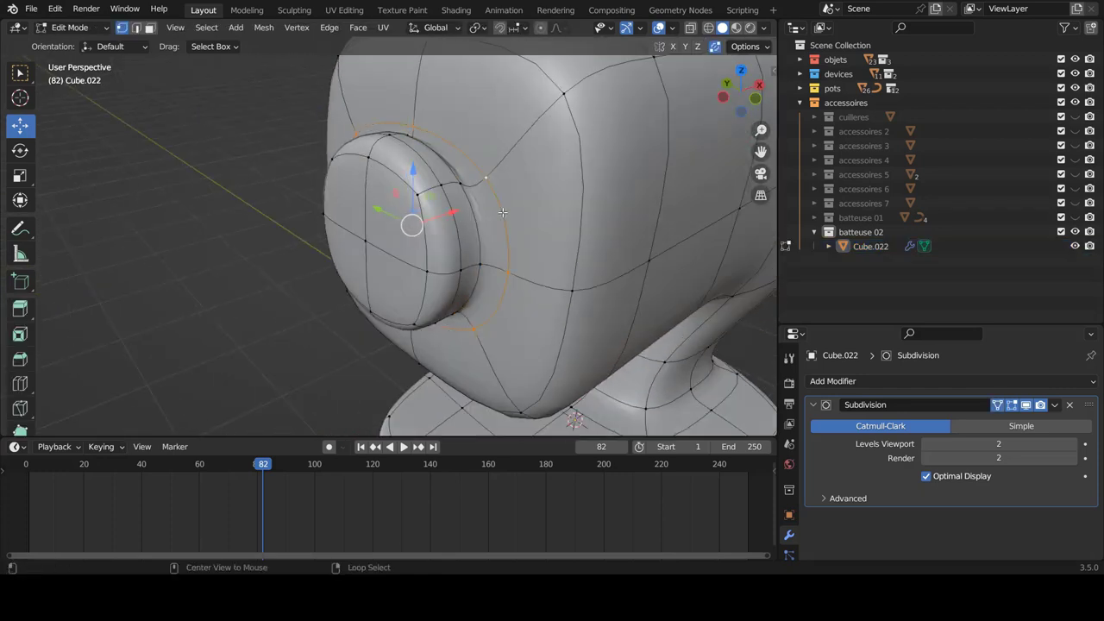
middle_click_drag(502, 212, 522, 229)
right_click(522, 228)
mouse_move(477, 209)
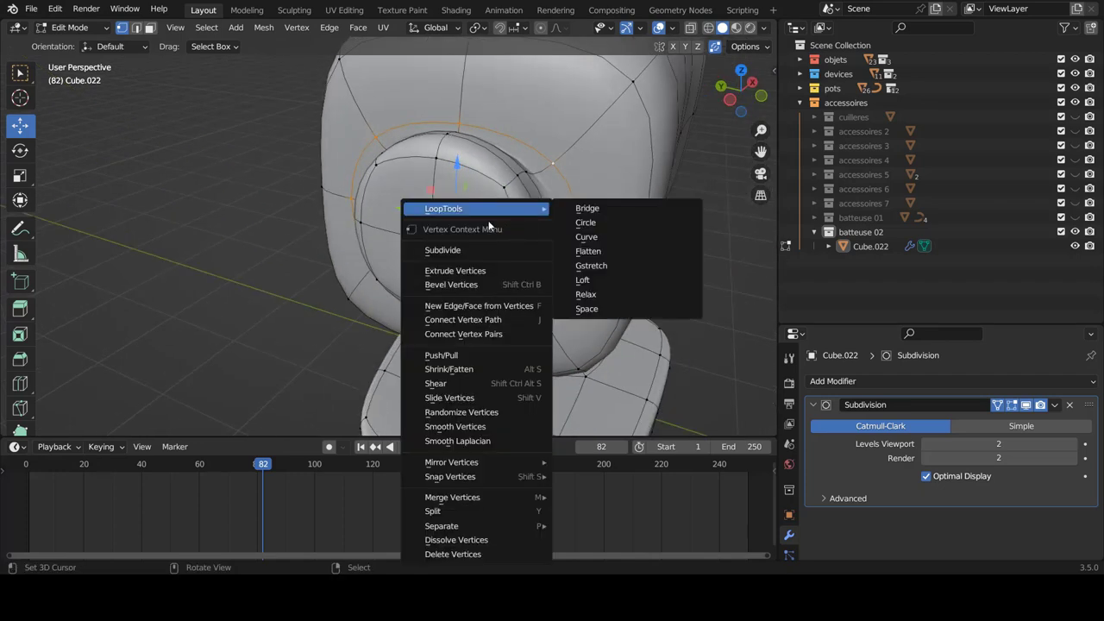
left_click(592, 222)
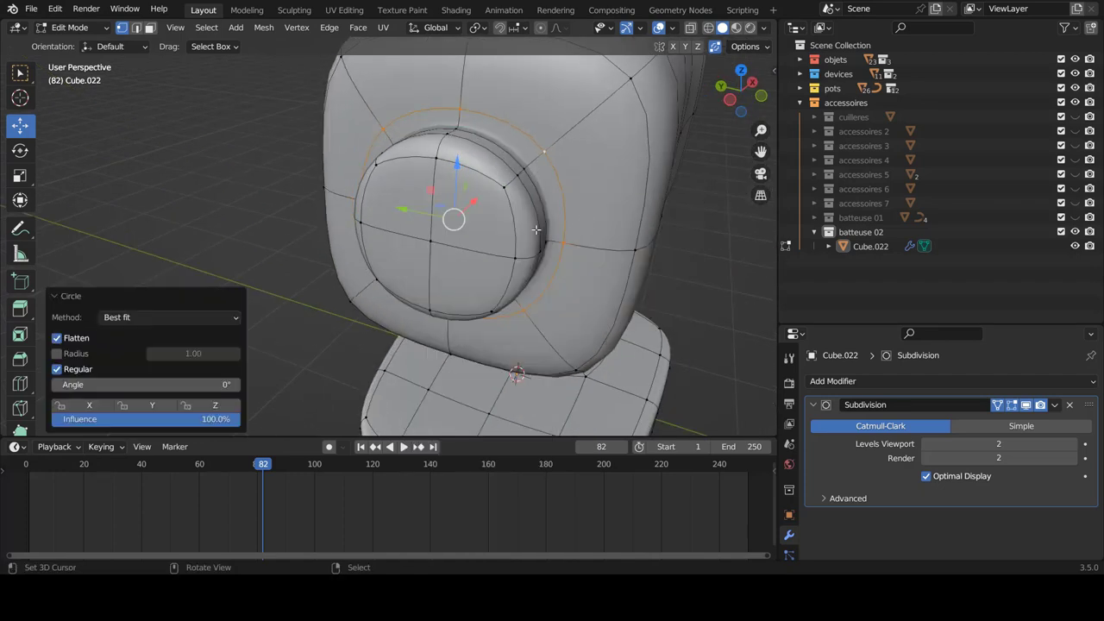
key("Tab")
scroll(488, 215, "down", 3)
mouse_move(529, 229)
middle_mouse_down()
mouse_move(486, 213)
mouse_move(430, 218)
mouse_move(478, 231)
middle_mouse_up()
scroll(486, 211, "down", 2)
scroll(430, 218, "up", 3)
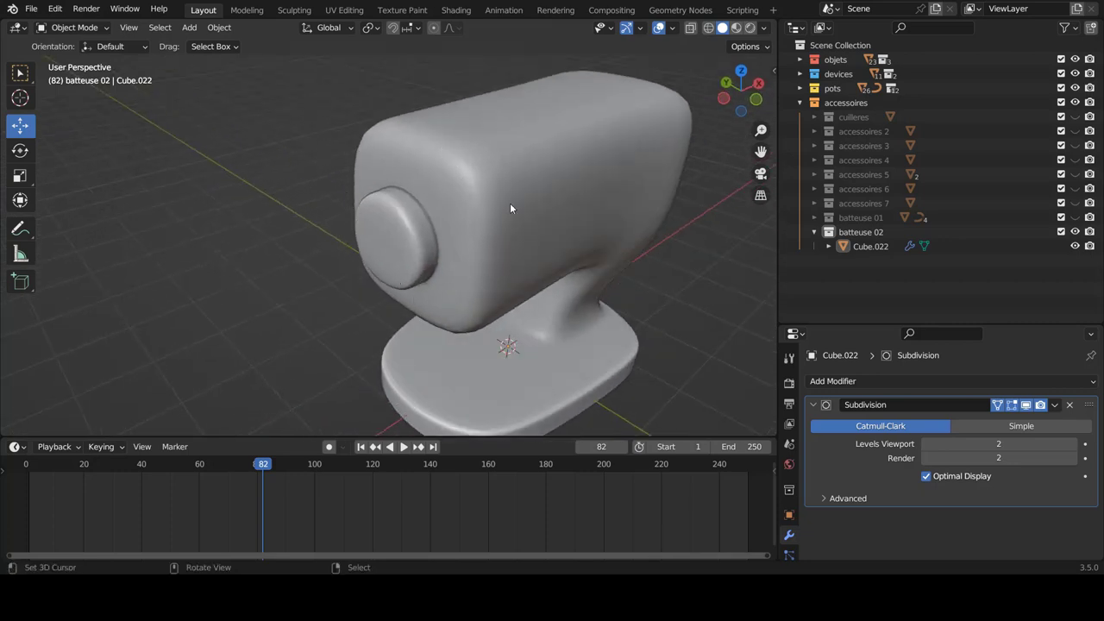
Slide a vertical edge loop on the mixer head about 1.0011 m along X
key("Tab")
middle_click_drag(430, 159, 471, 193)
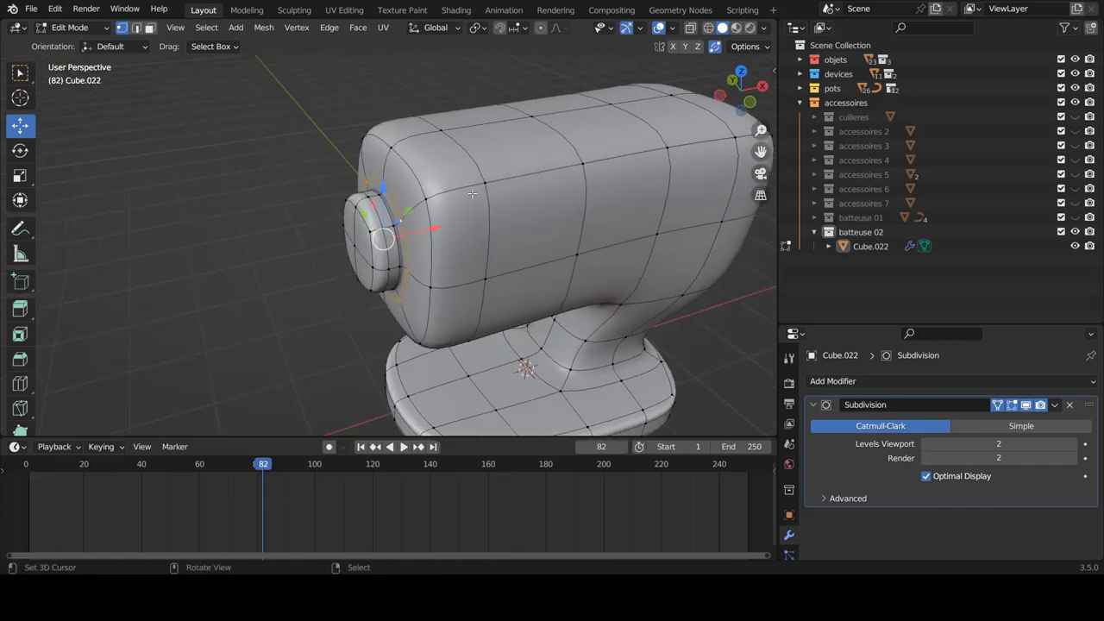
left_click(487, 213, "alt")
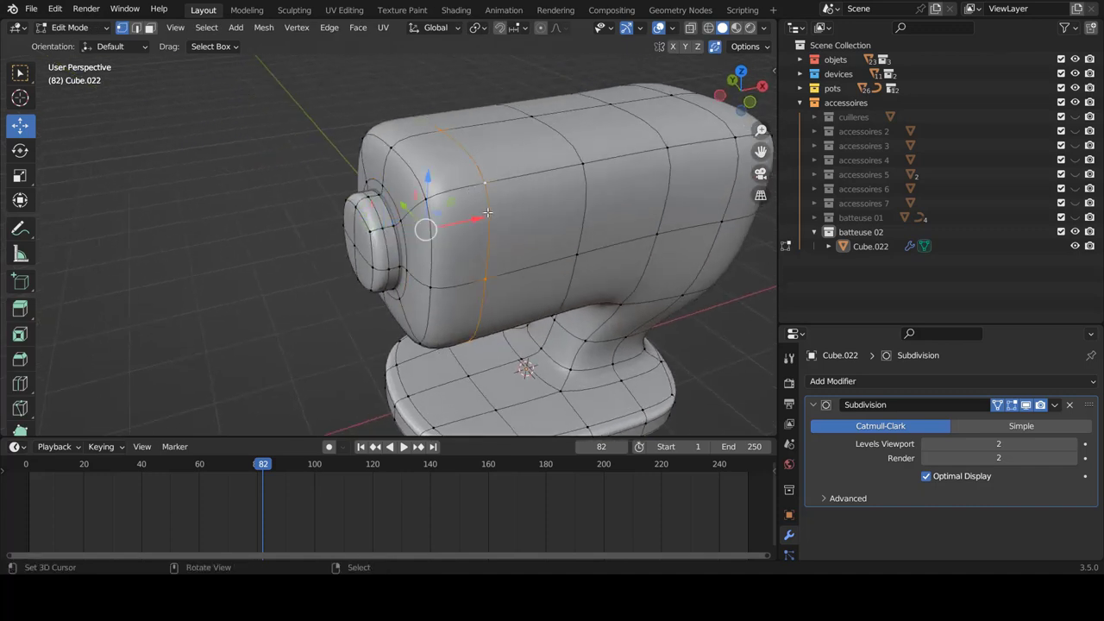
middle_click_drag(541, 217, 431, 225)
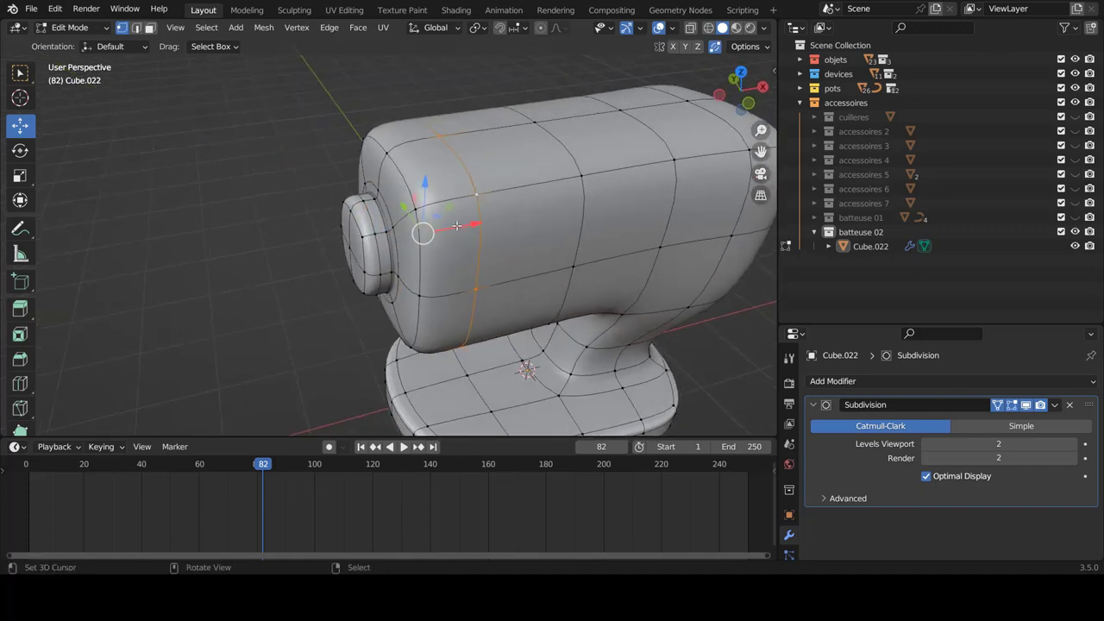
left_click_drag(431, 225, 507, 224)
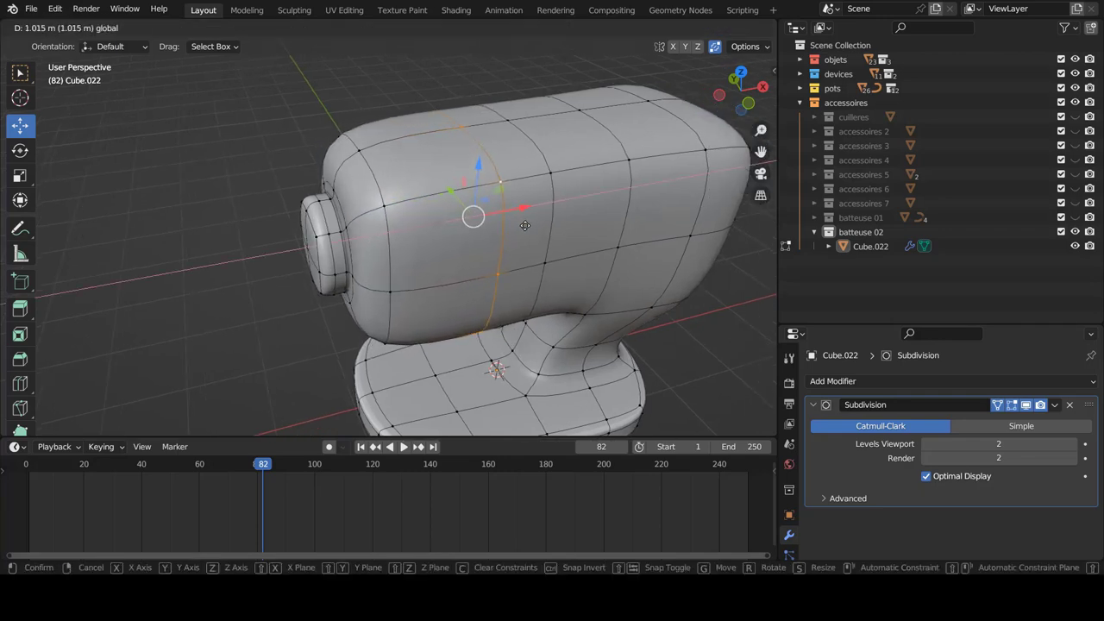
left_click_drag(506, 224, 524, 226)
mouse_move(525, 226)
middle_mouse_down()
mouse_move(572, 184)
mouse_move(533, 200)
middle_mouse_up()
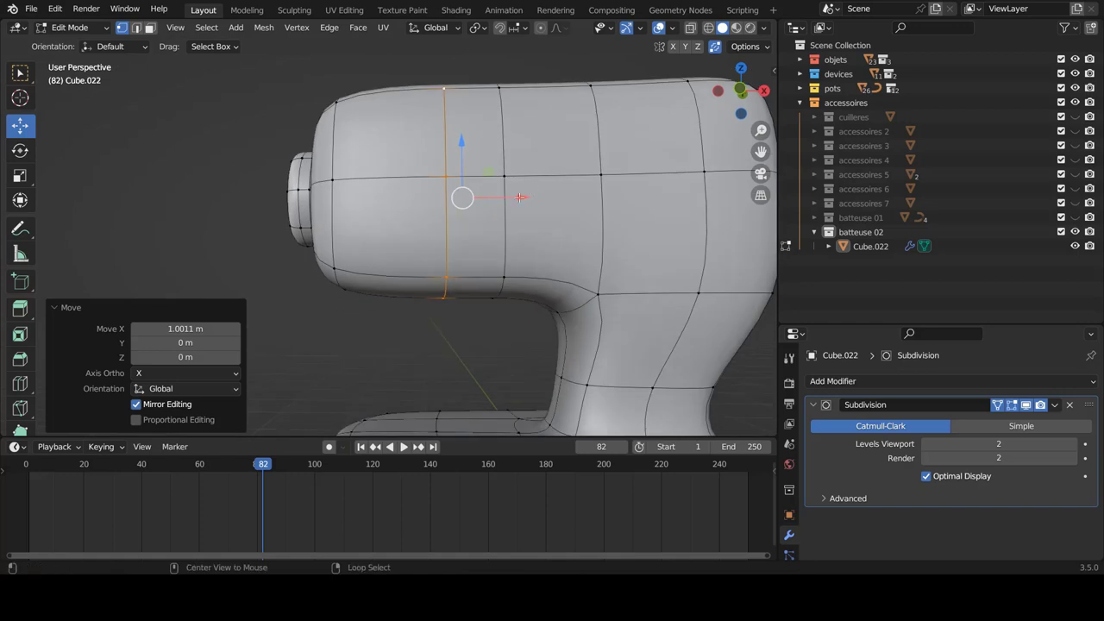
left_click_drag(533, 200, 560, 198)
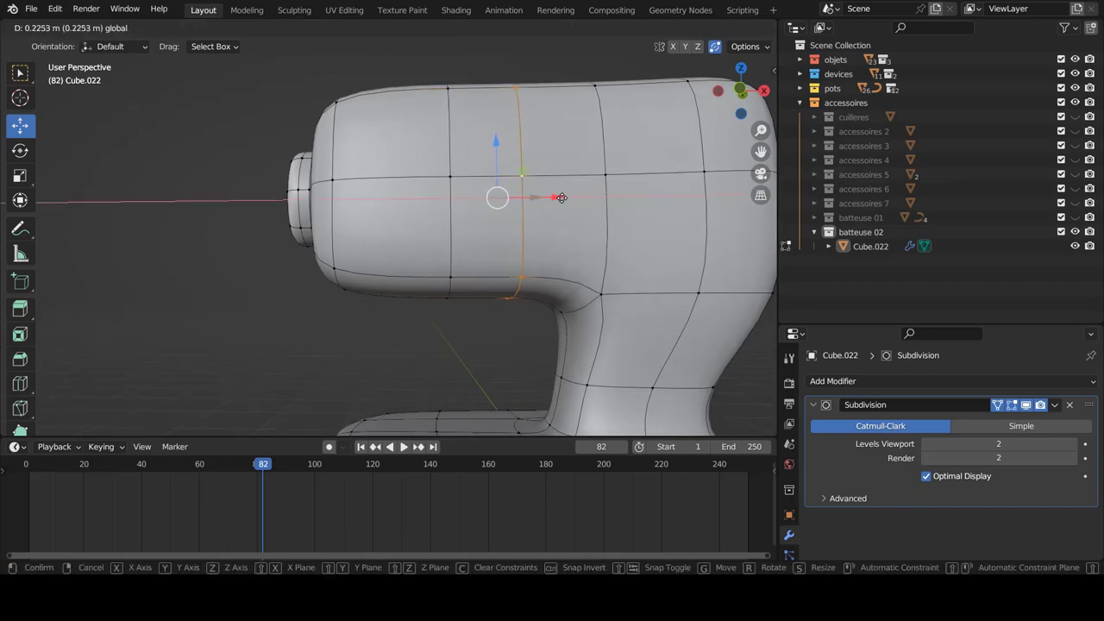
key("Tab")
scroll(398, 201, "down", 3)
middle_click_drag(485, 229, 510, 230)
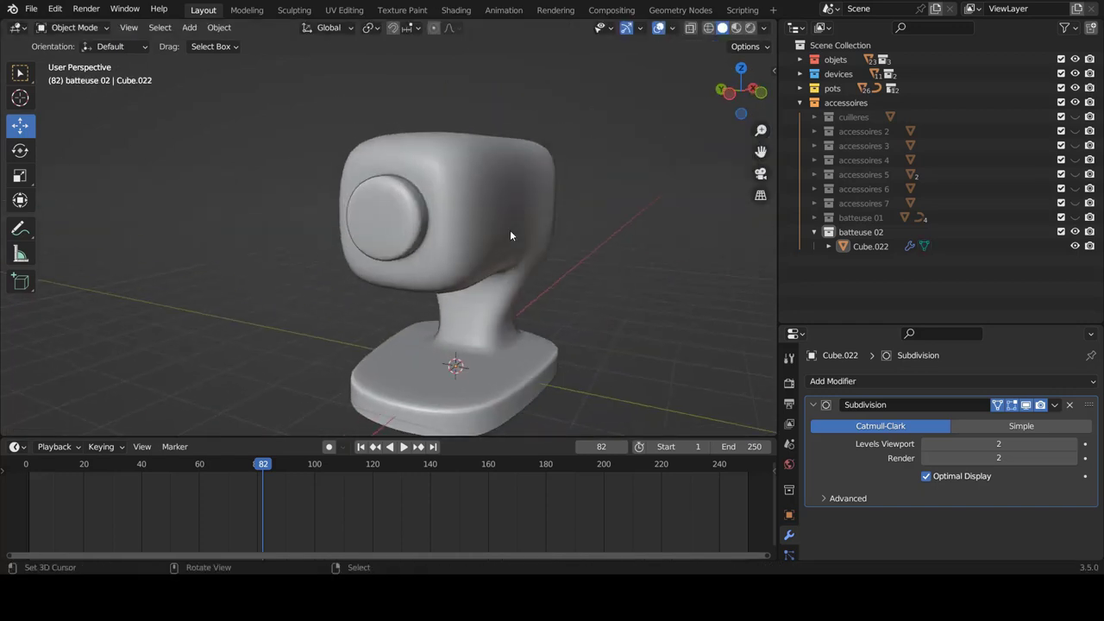
key("KP_1")
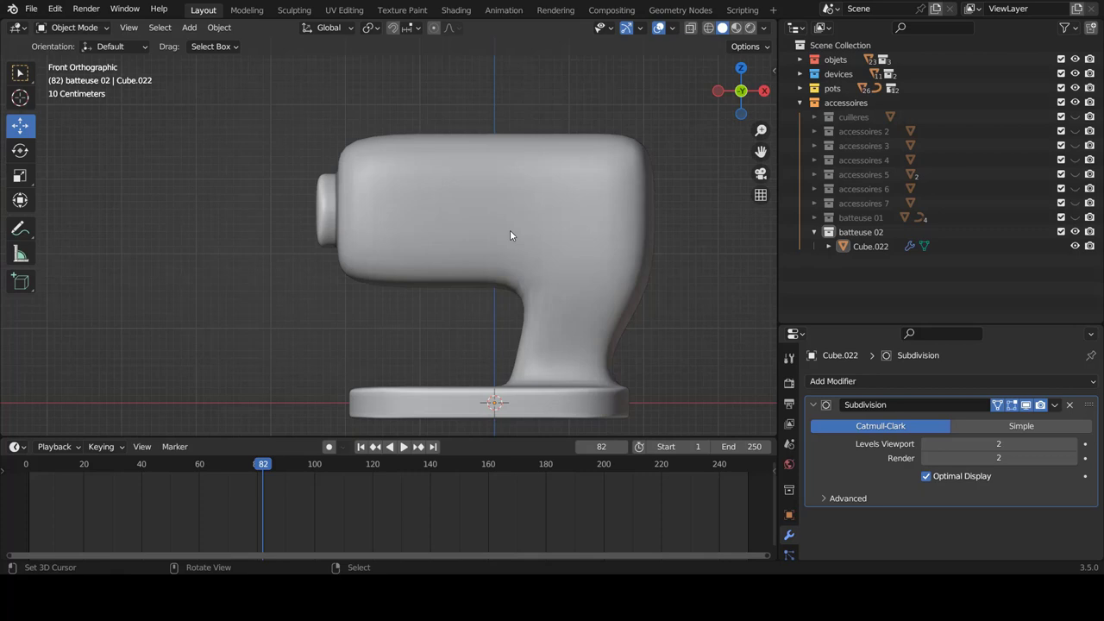
key("KP_3")
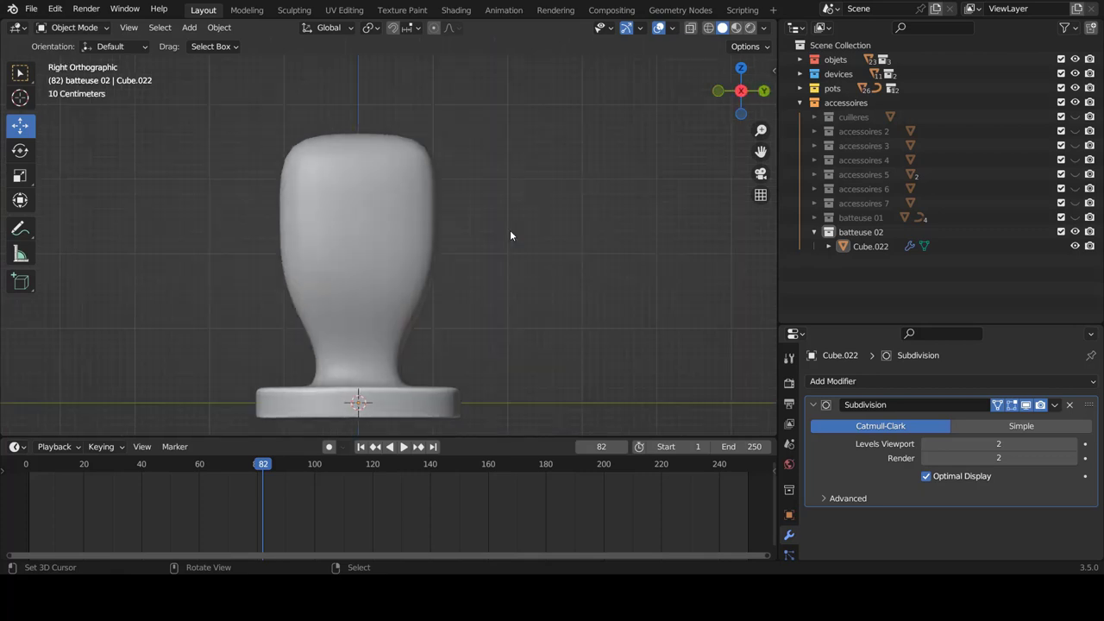
key("ctrl+KP_3")
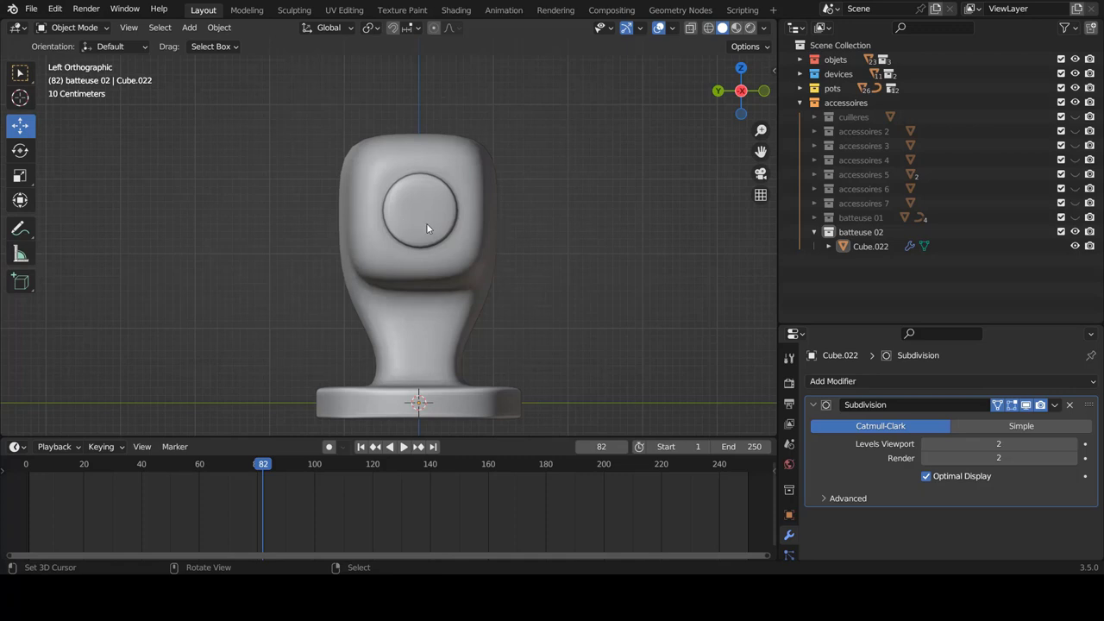
scroll(483, 233, "down", 3)
scroll(477, 217, "down", 2)
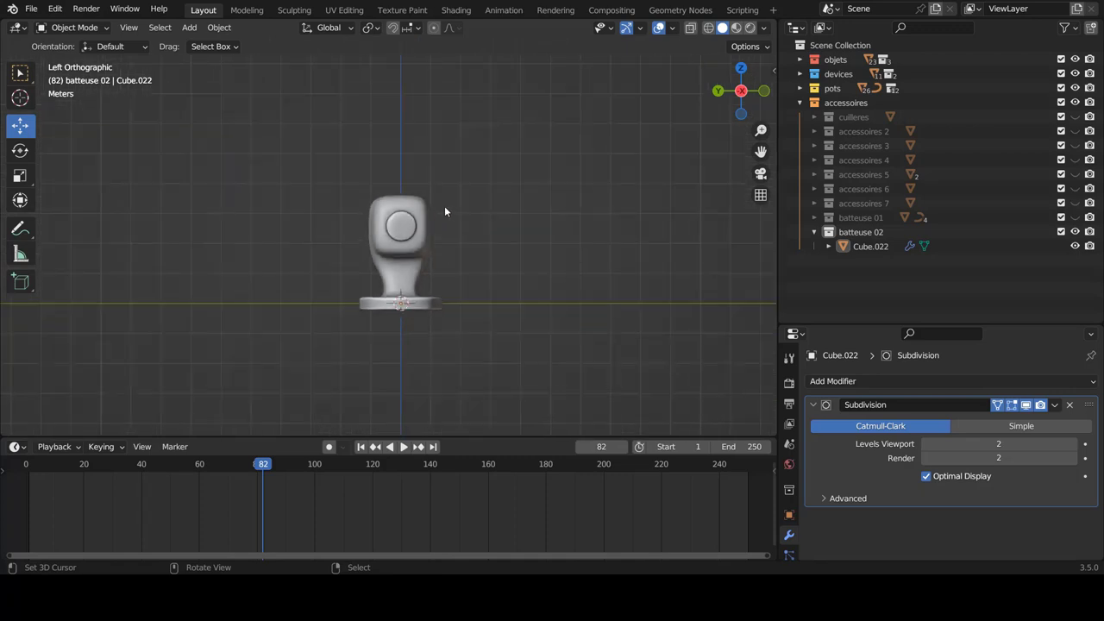
middle_click_drag(511, 260, 398, 287)
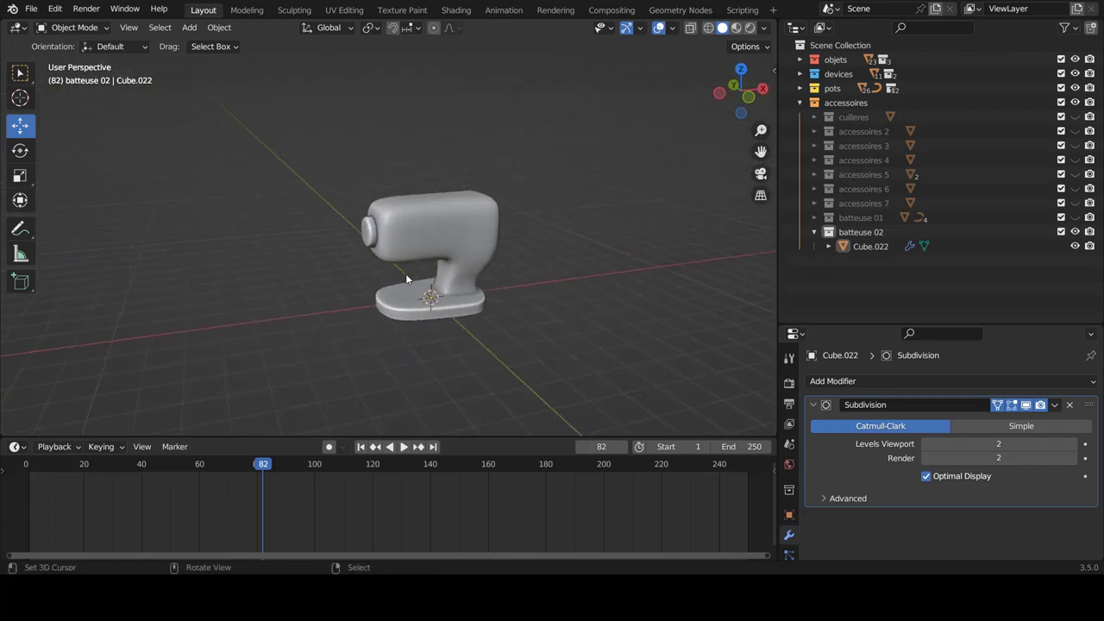
key("KP_1")
scroll(408, 280, "up", 5)
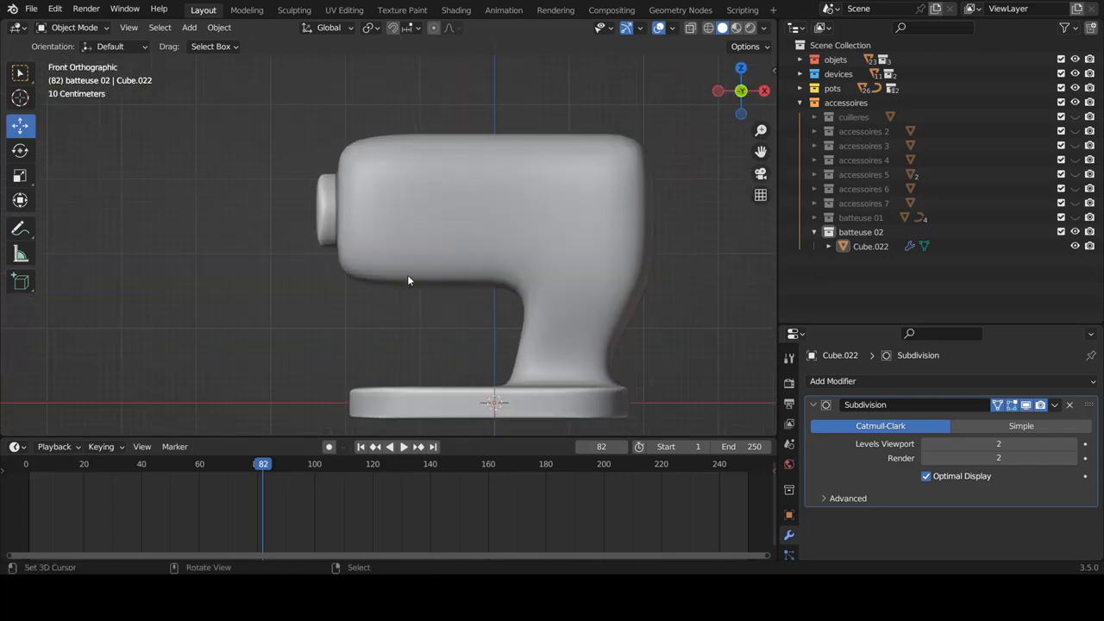
scroll(408, 279, "down", 2)
middle_click_drag(414, 343, 435, 253, "shift")
left_click(456, 292)
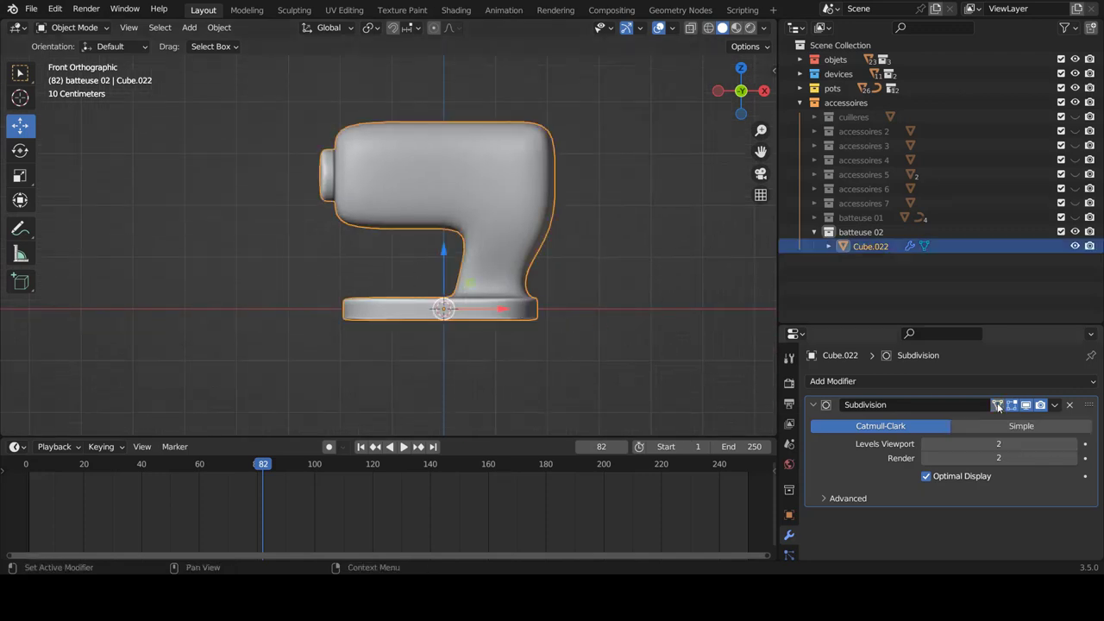
Box-select the base plate in X-ray and lower it 0.2853 m along Z
scroll(418, 321, "up", 3)
key("Tab")
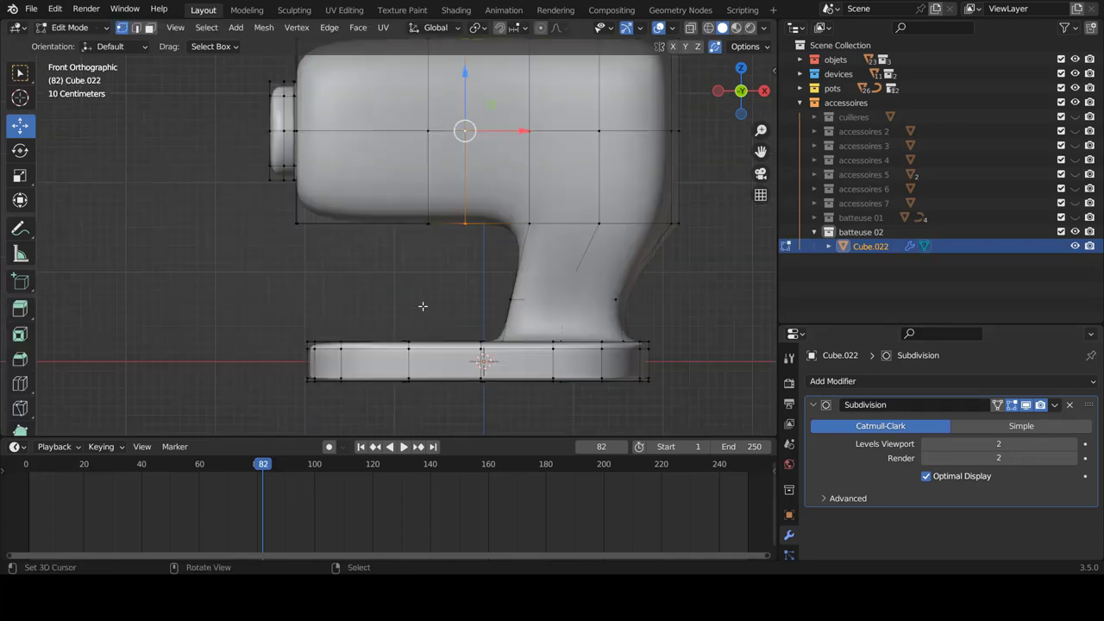
middle_click_drag(423, 305, 423, 248, "shift")
key("alt+z")
left_click(532, 288)
key("b")
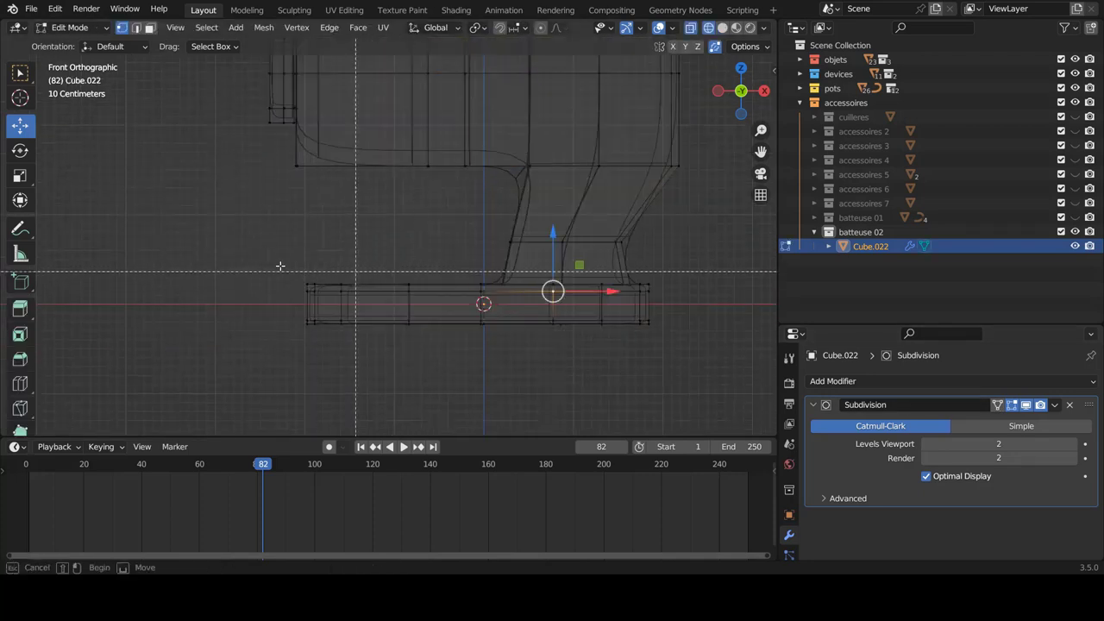
left_click_drag(211, 257, 690, 390)
scroll(518, 302, "down", 1)
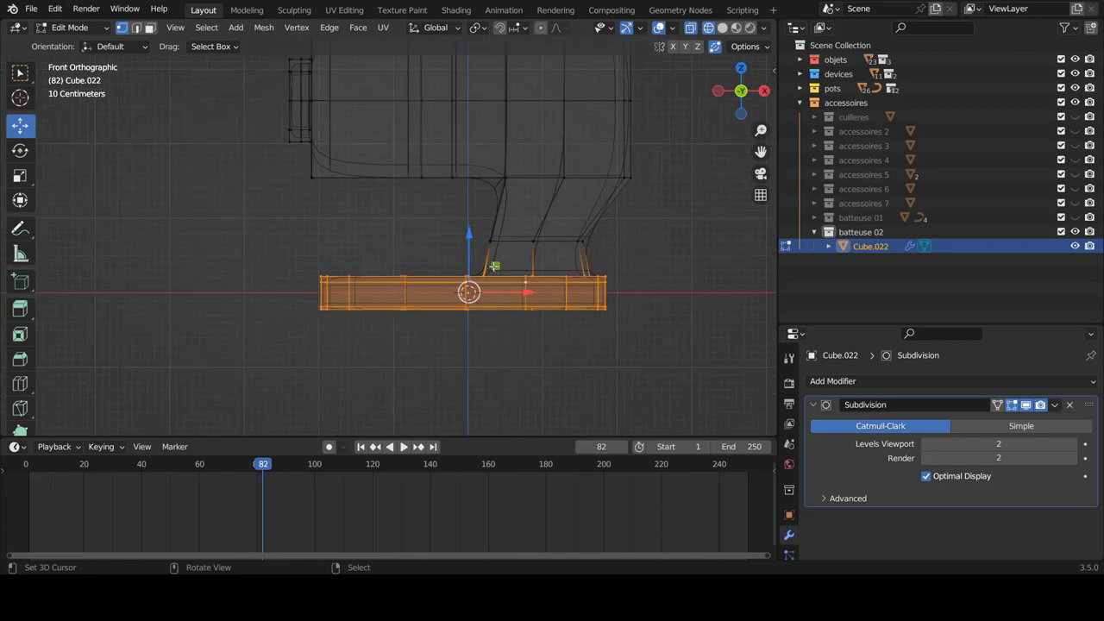
left_click_drag(468, 239, 467, 266)
Lower the column's bottom loop 0.17733 m to lengthen the column
left_click(576, 242, "alt")
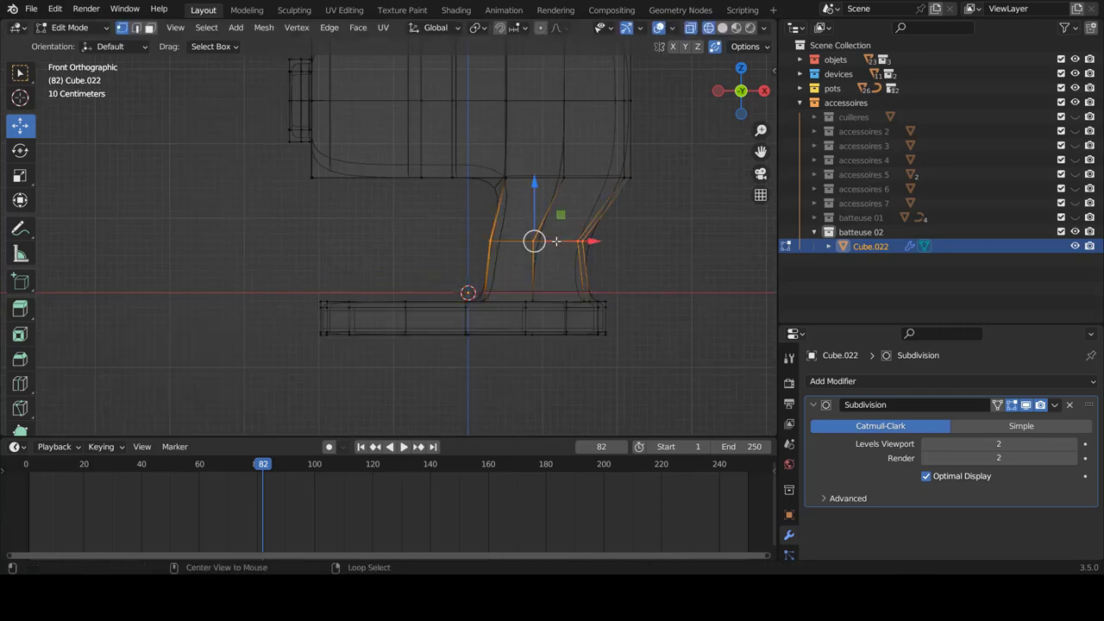
left_click_drag(541, 199, 541, 211)
left_click_drag(594, 254, 598, 254)
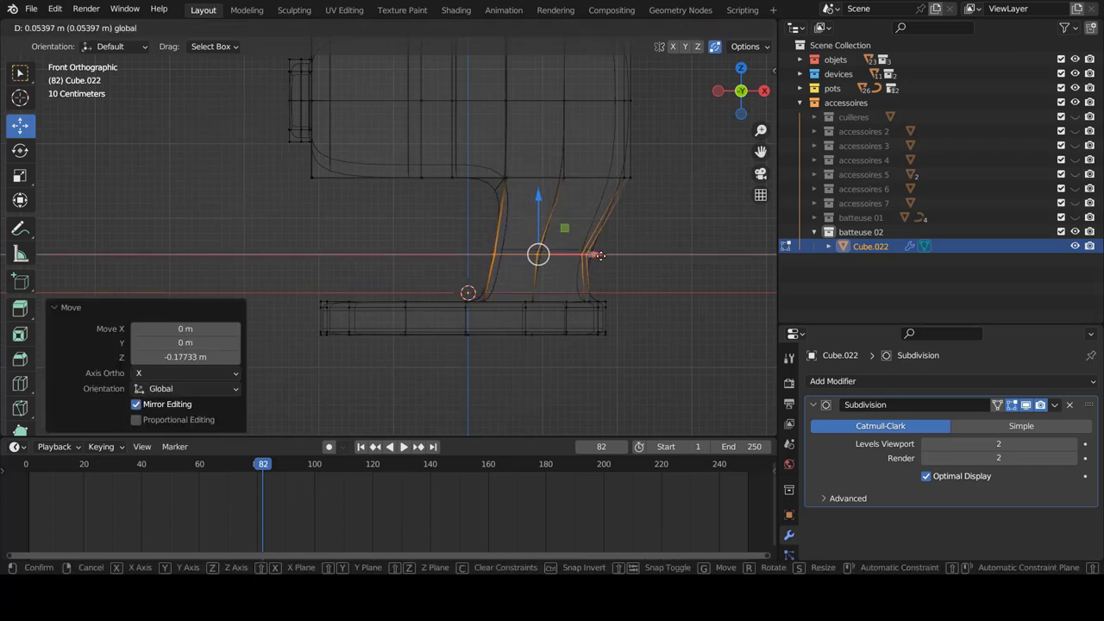
key("shift+z")
Leave Edit Mode and orbit to a perspective view of the mixer
key("Tab")
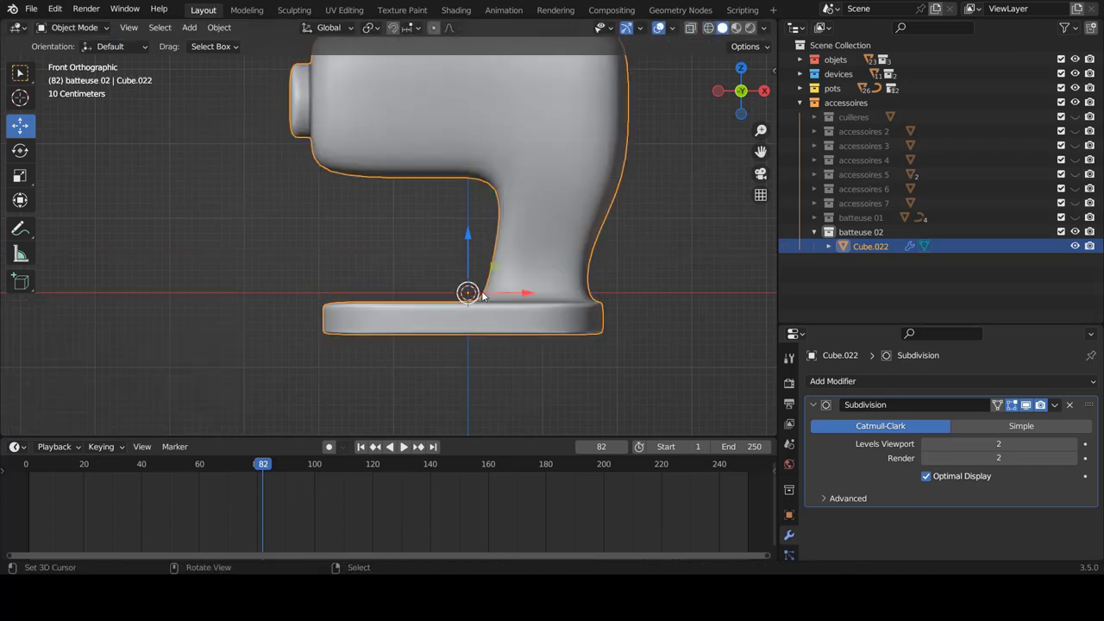
scroll(479, 289, "down", 3)
middle_click_drag(477, 276, 525, 279)
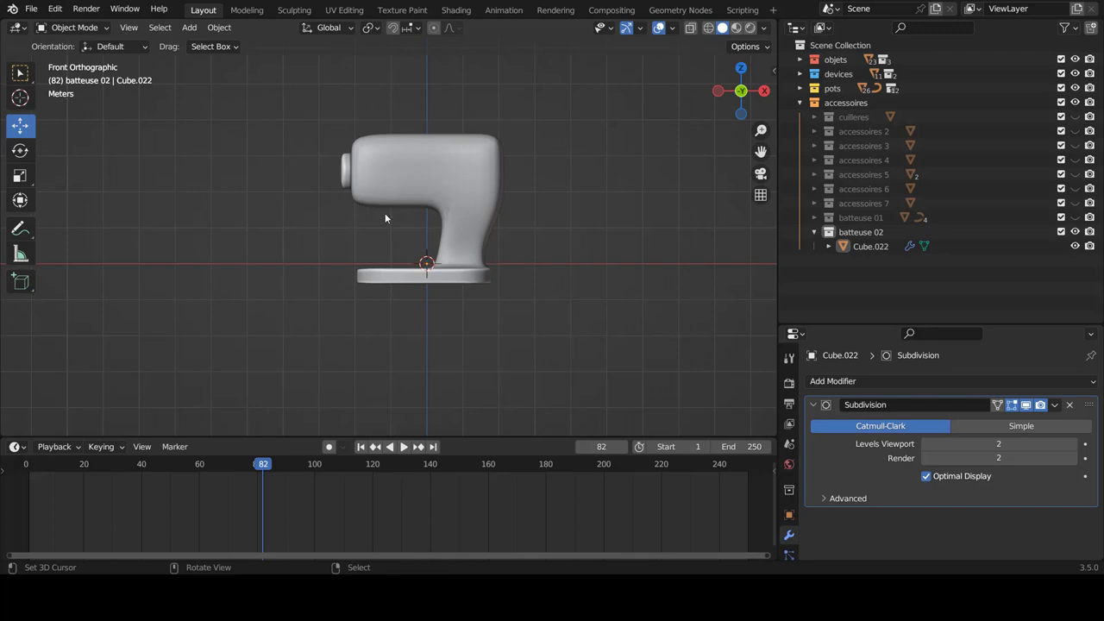
scroll(385, 215, "up", 1)
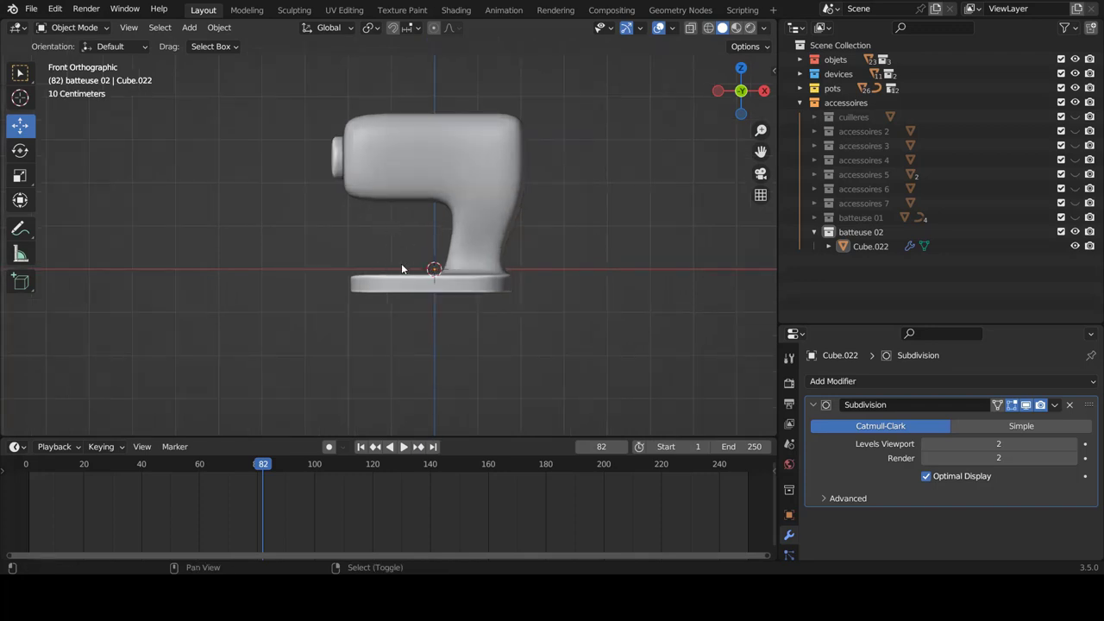
key("shift+a")
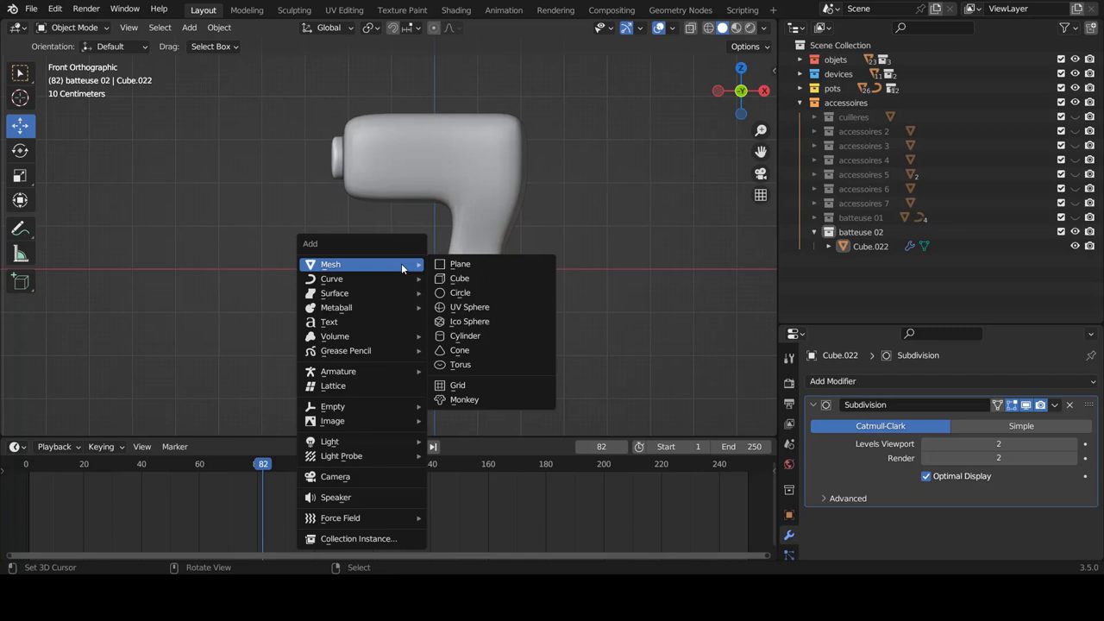
key("Escape")
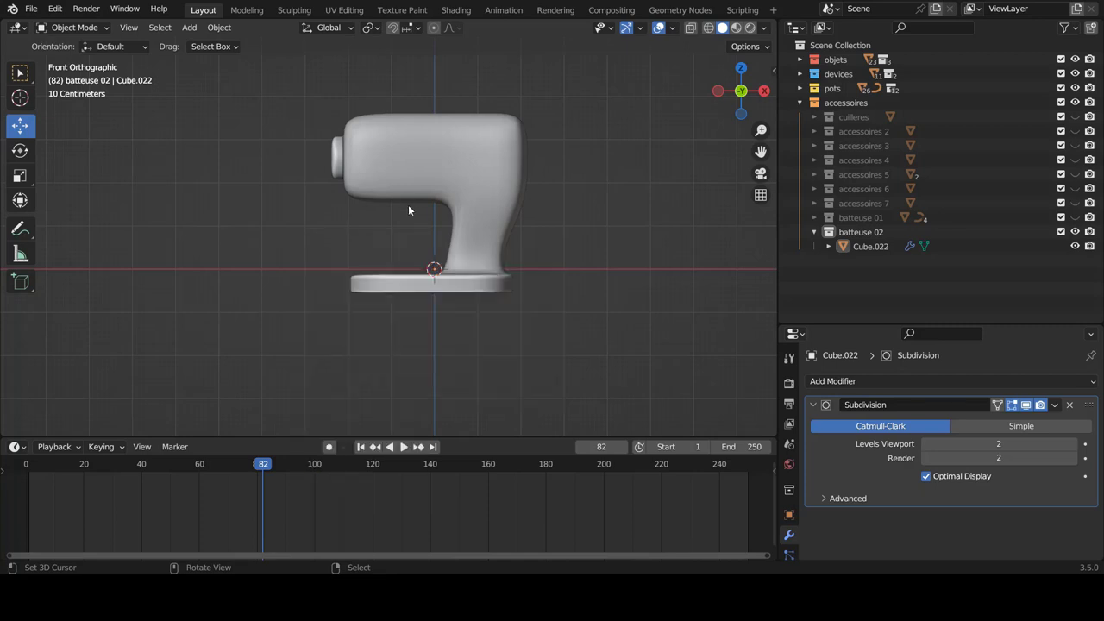
Expand pots and toggle visibility of pots 12 down to pots 6 to find the bowl
left_click(800, 89)
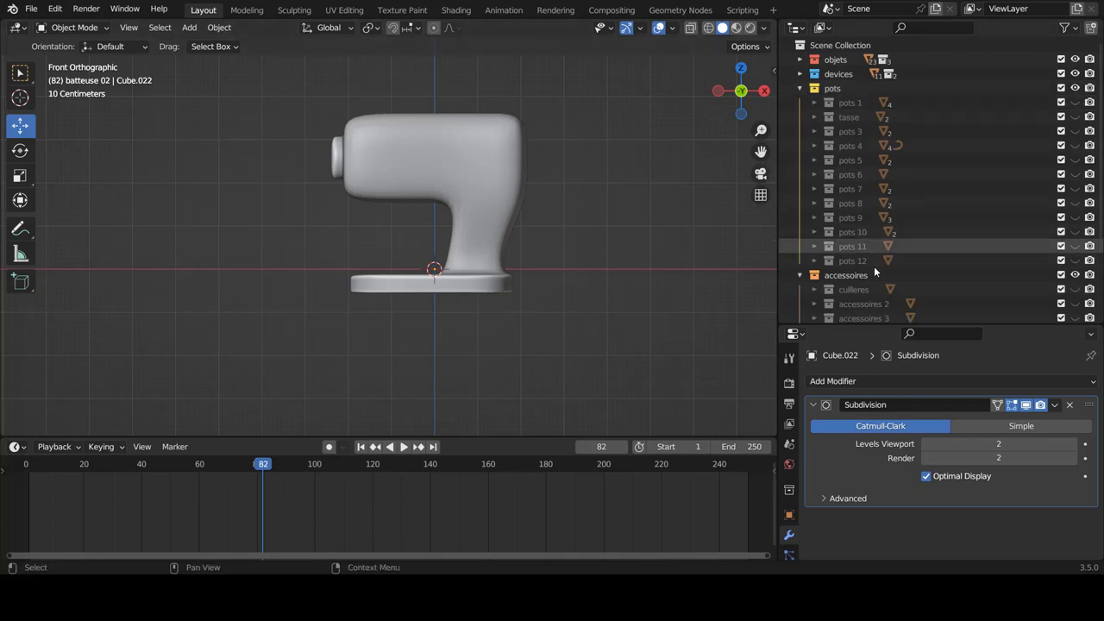
left_click(1075, 260)
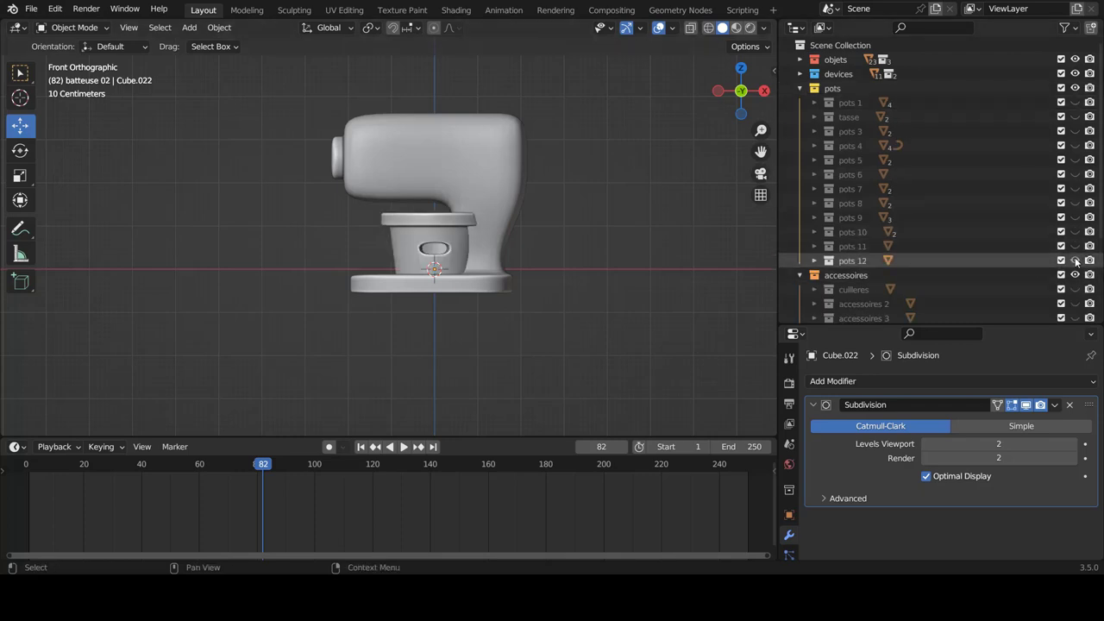
left_click(1076, 261)
left_click(1075, 245)
left_click(1075, 245)
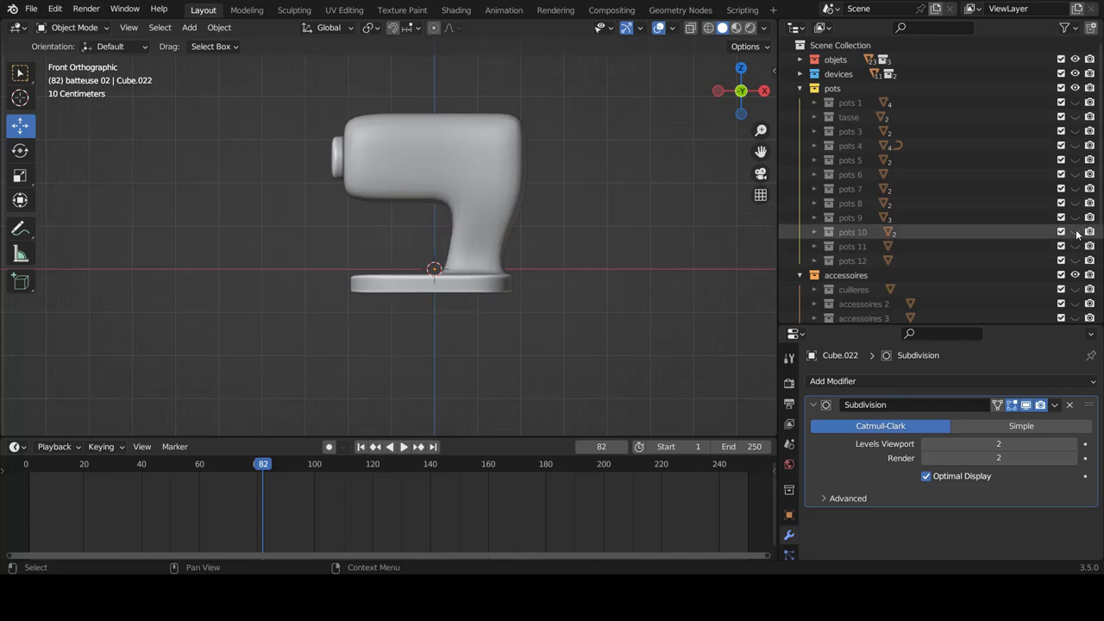
left_click(1075, 231)
left_click(1075, 231)
left_click(1075, 218)
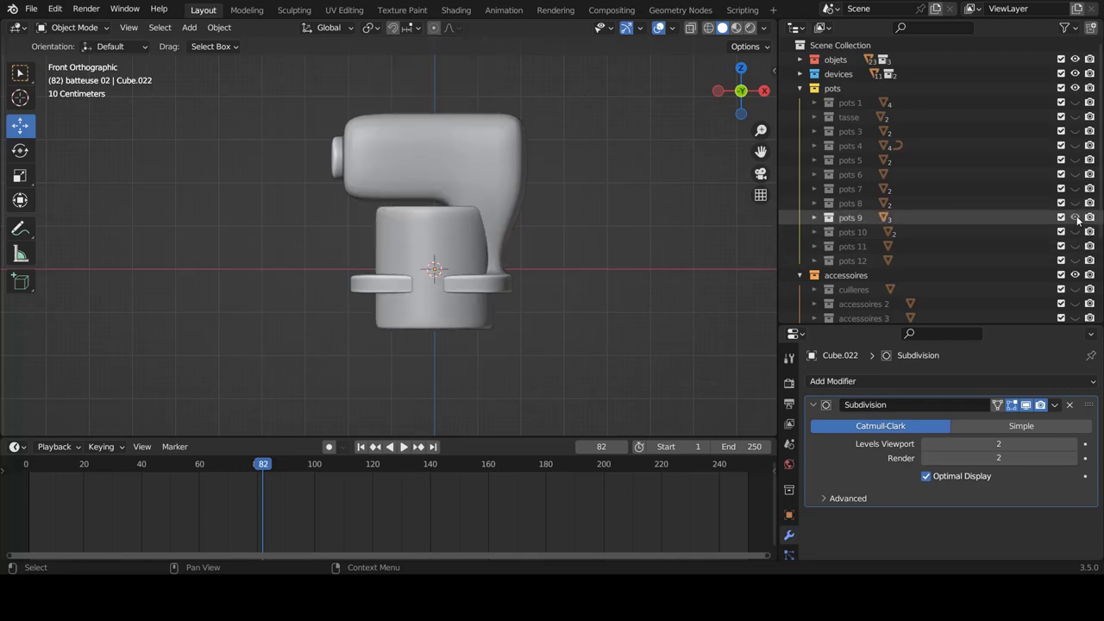
left_click(1075, 218)
left_click(1075, 203)
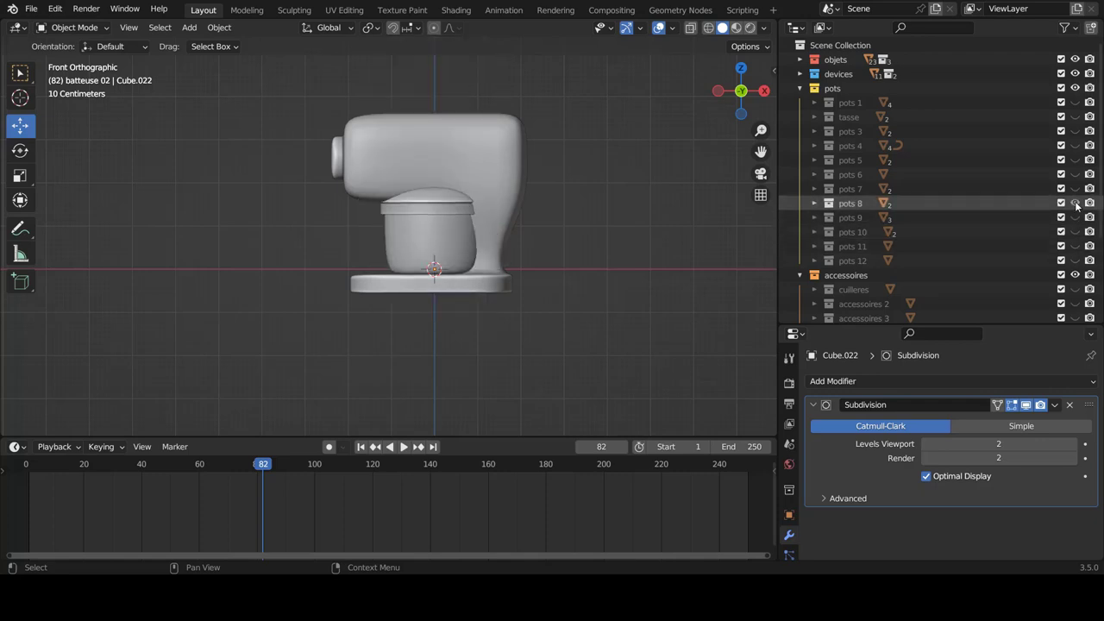
left_click(1075, 203)
left_click(1075, 188)
left_click(1075, 188)
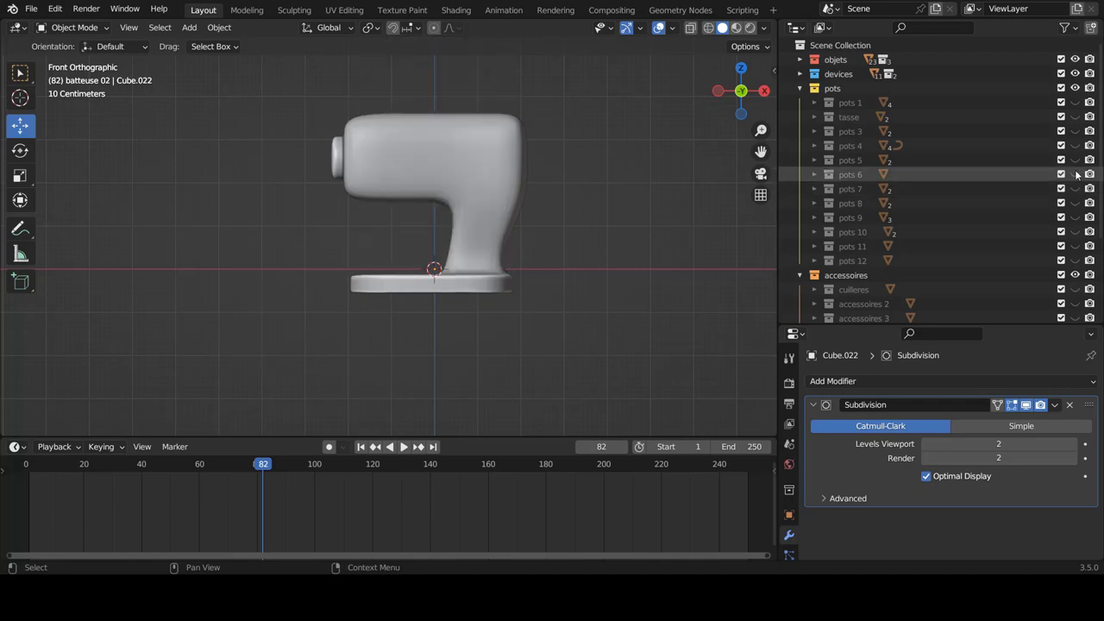
left_click(1075, 175)
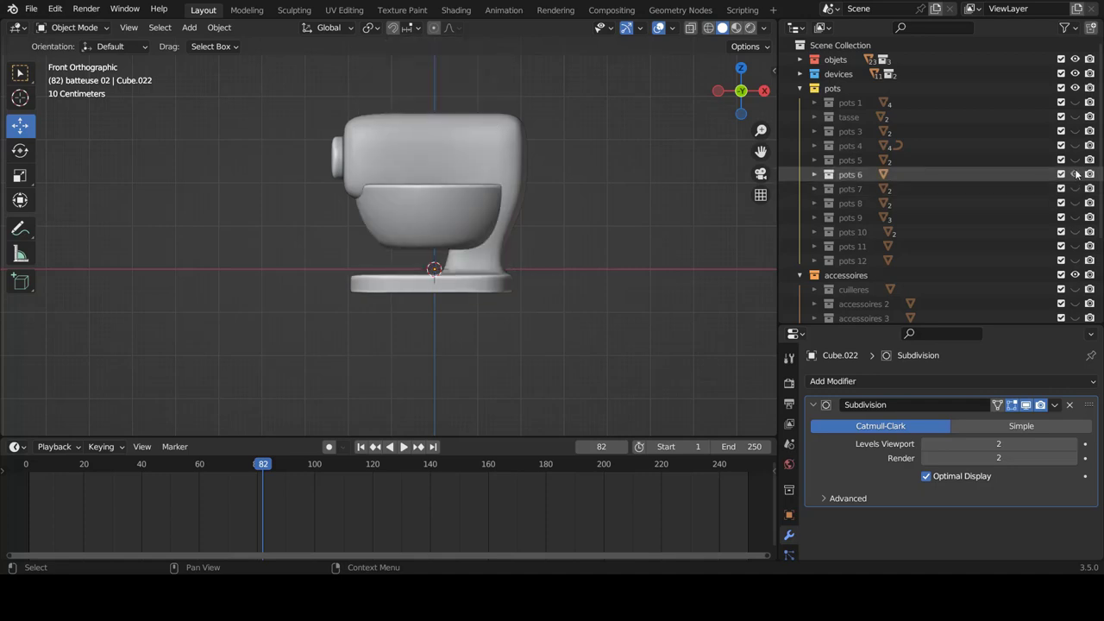
Copy the pots 6 bowl, then hide pots 6 again
left_click(436, 200)
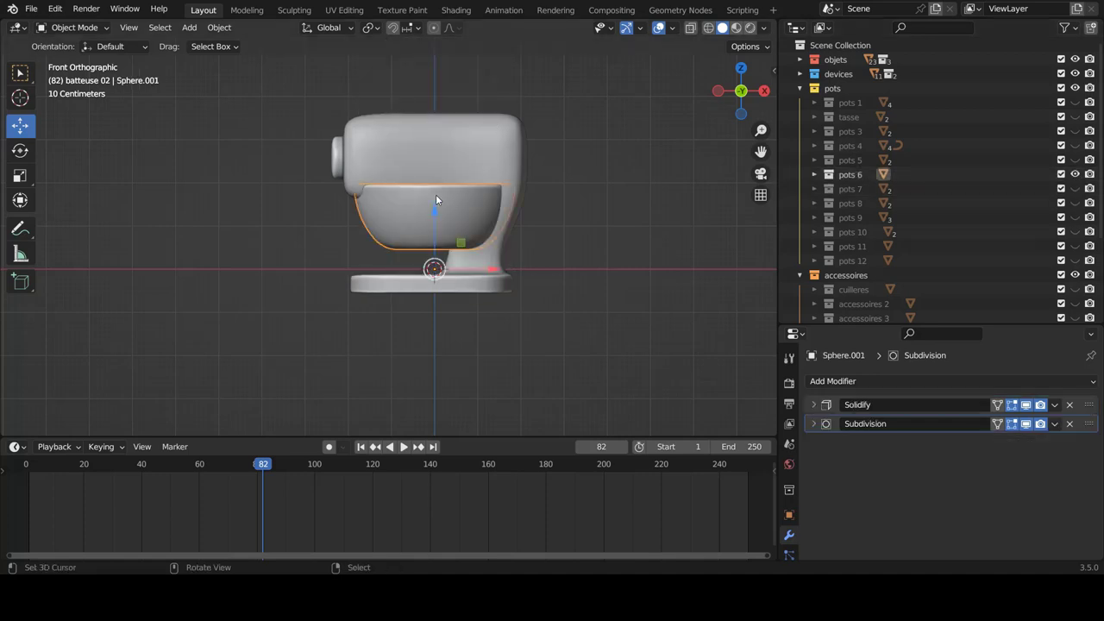
key("ctrl+c")
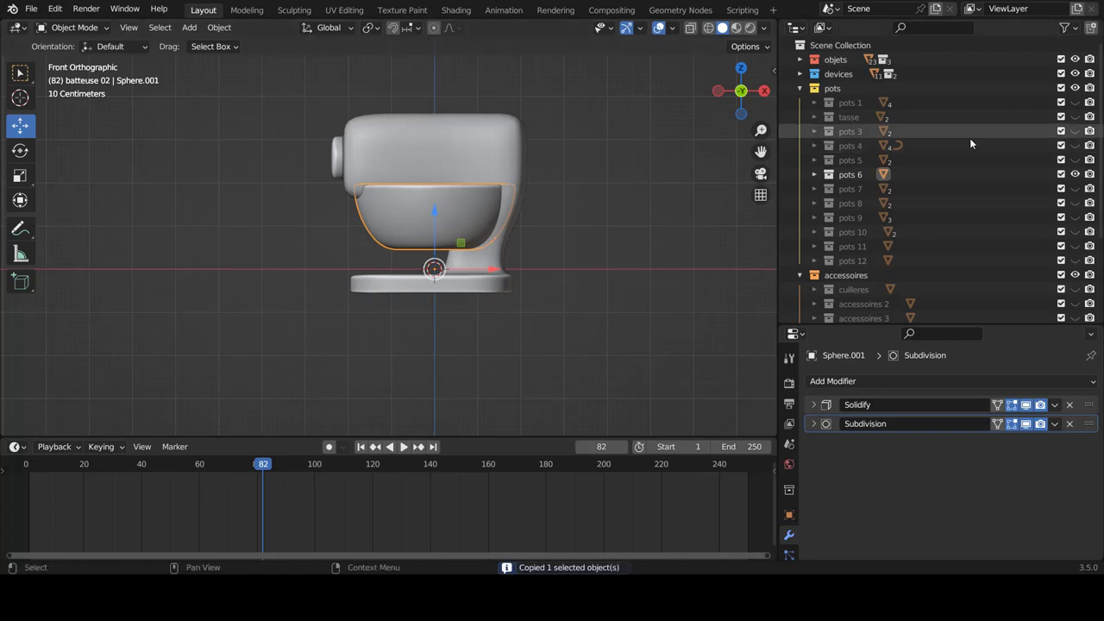
left_click(1075, 174)
scroll(992, 190, "down", 3)
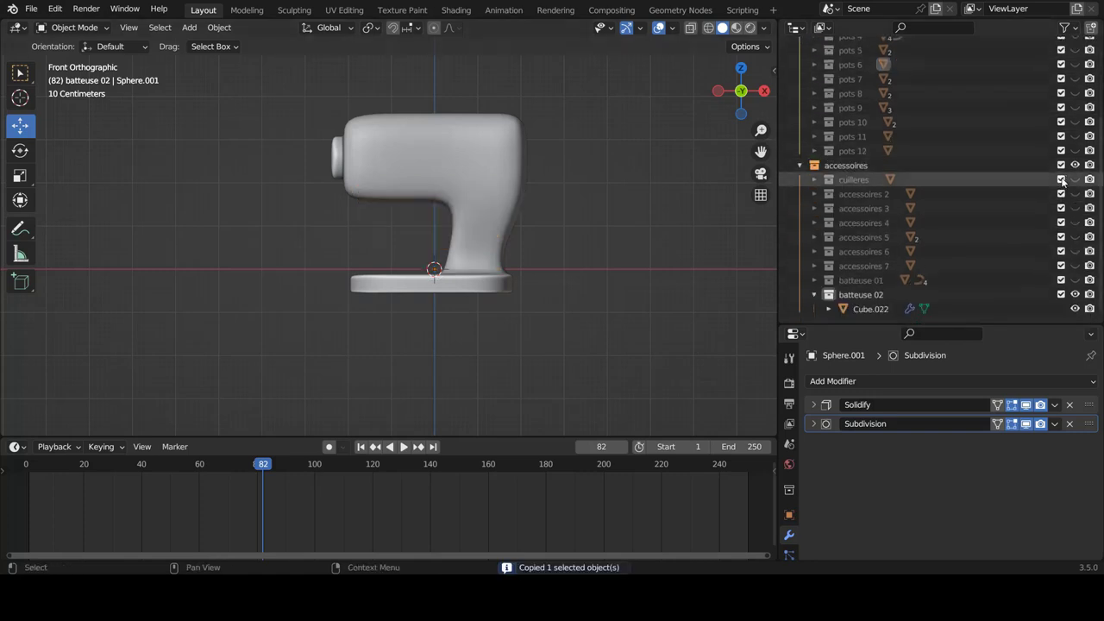
Paste the bowl into batteuse 02 and select all its vertices in Edit Mode
left_click(871, 292)
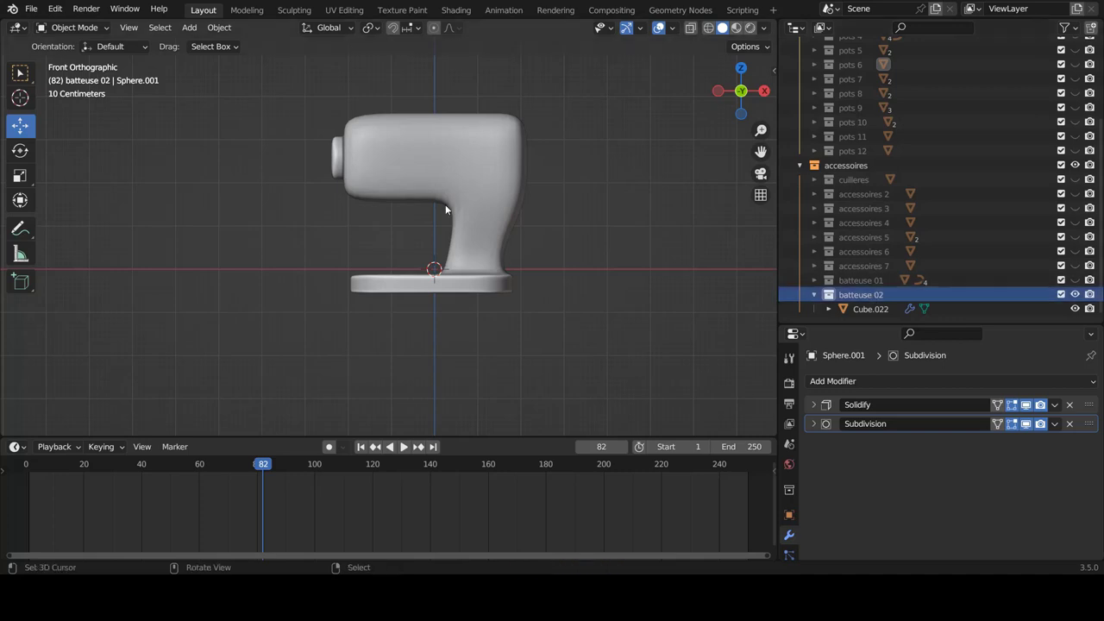
key("ctrl+v")
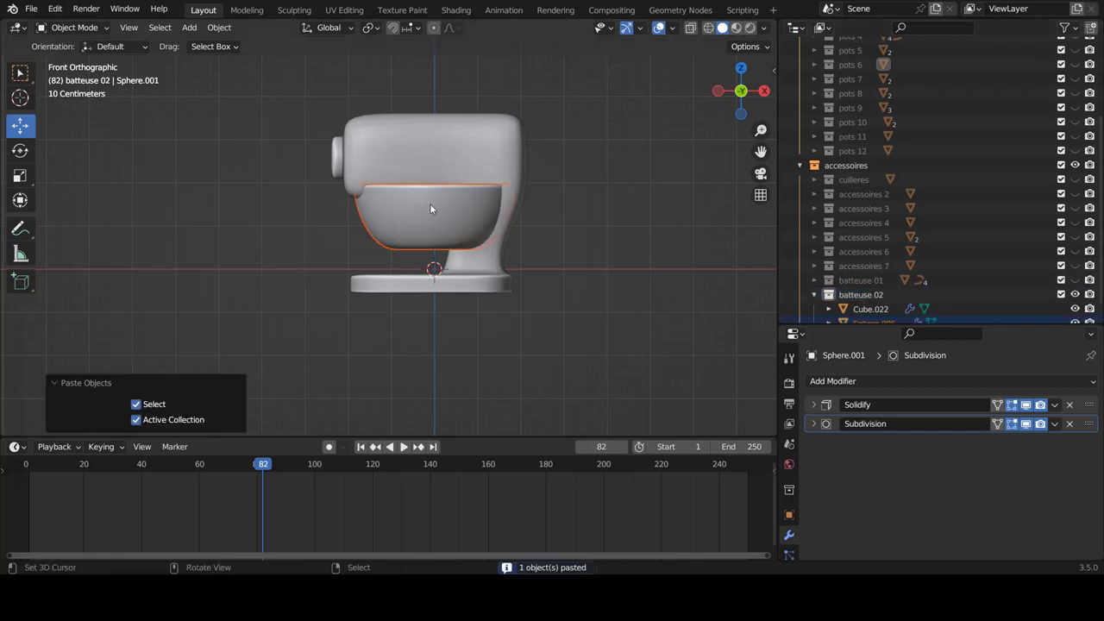
scroll(429, 203, "up", 1)
scroll(429, 204, "up", 1)
left_click(434, 195)
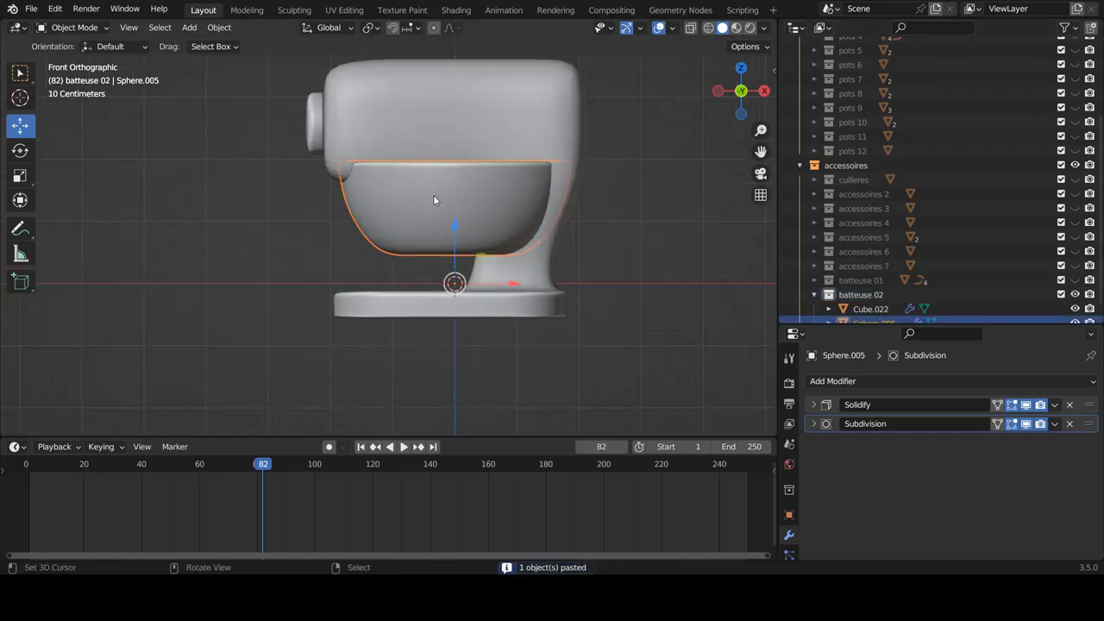
key("Tab")
key("a")
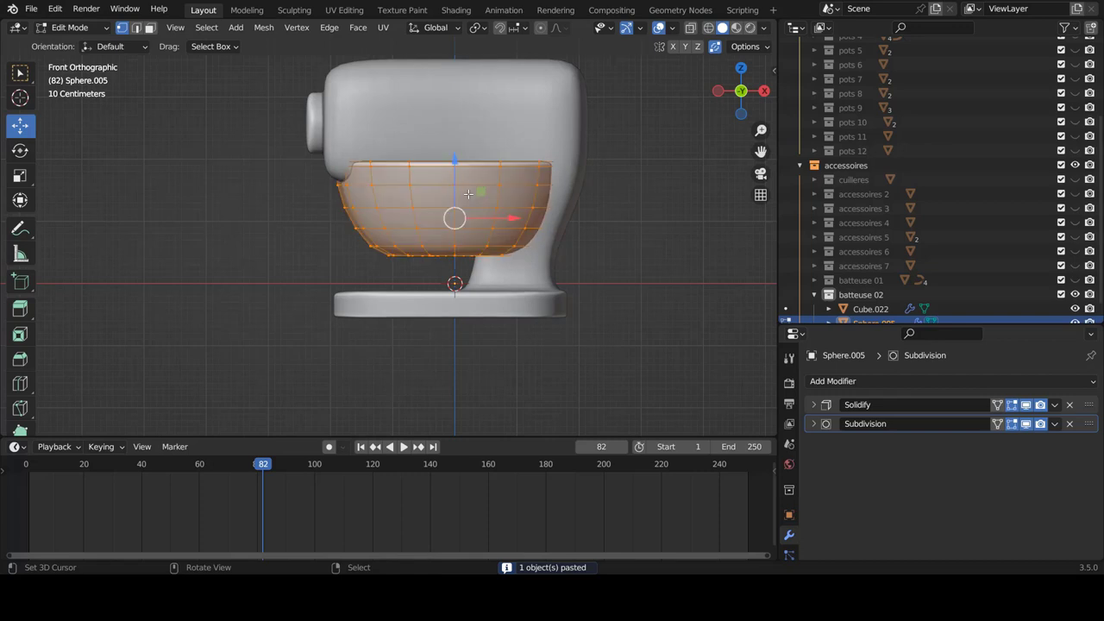
Scale the bowl to about half size and rest it on the base under the head
key("g")
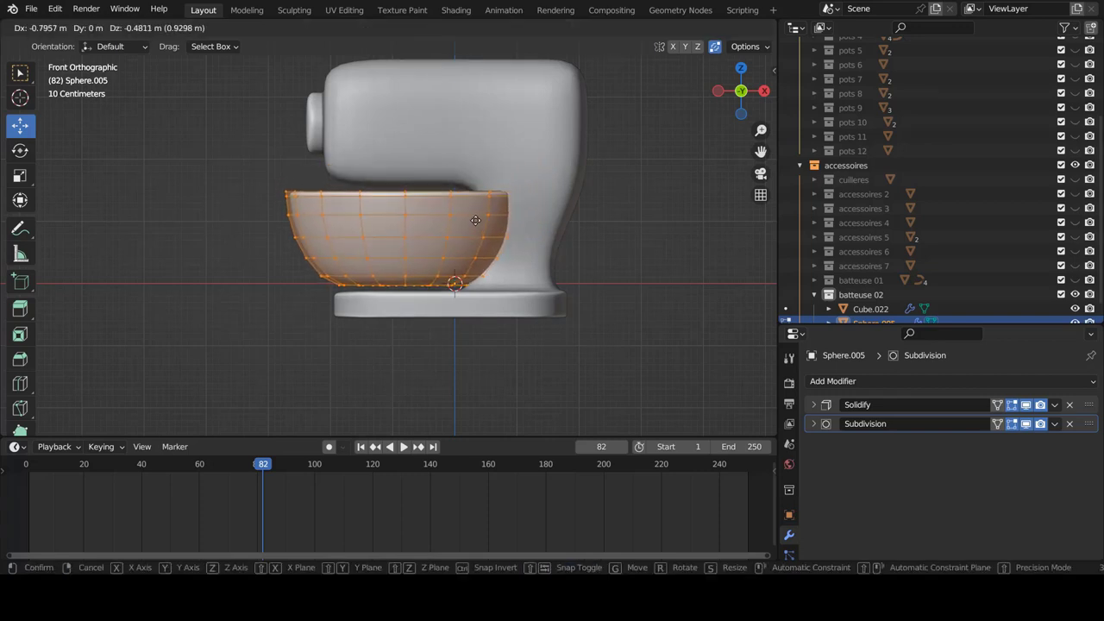
left_click(474, 225)
key("s")
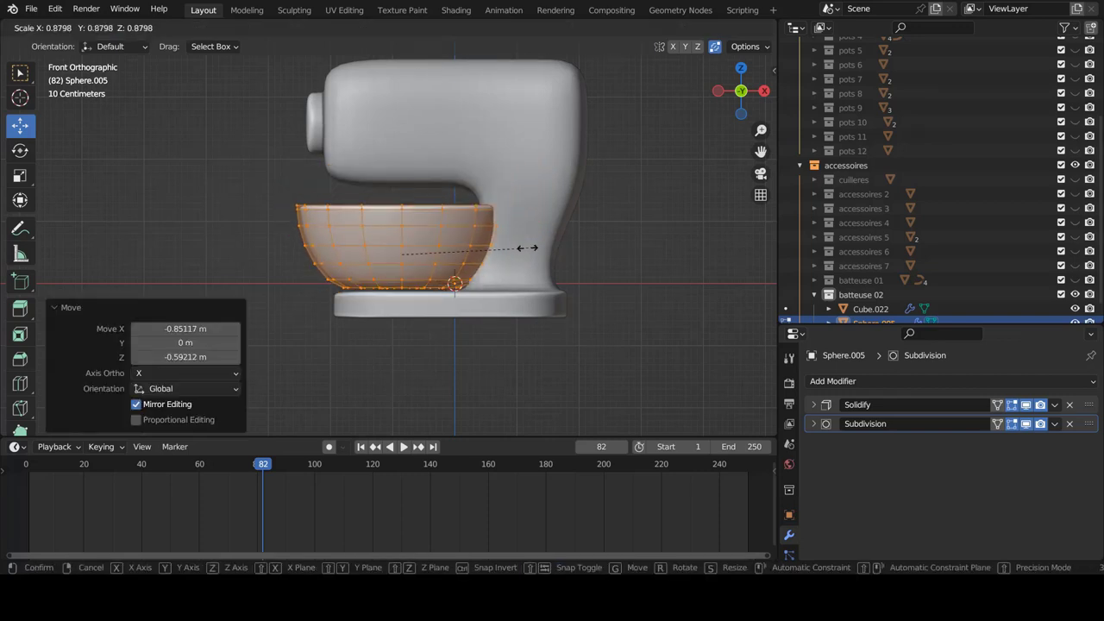
left_click(474, 244)
key("g")
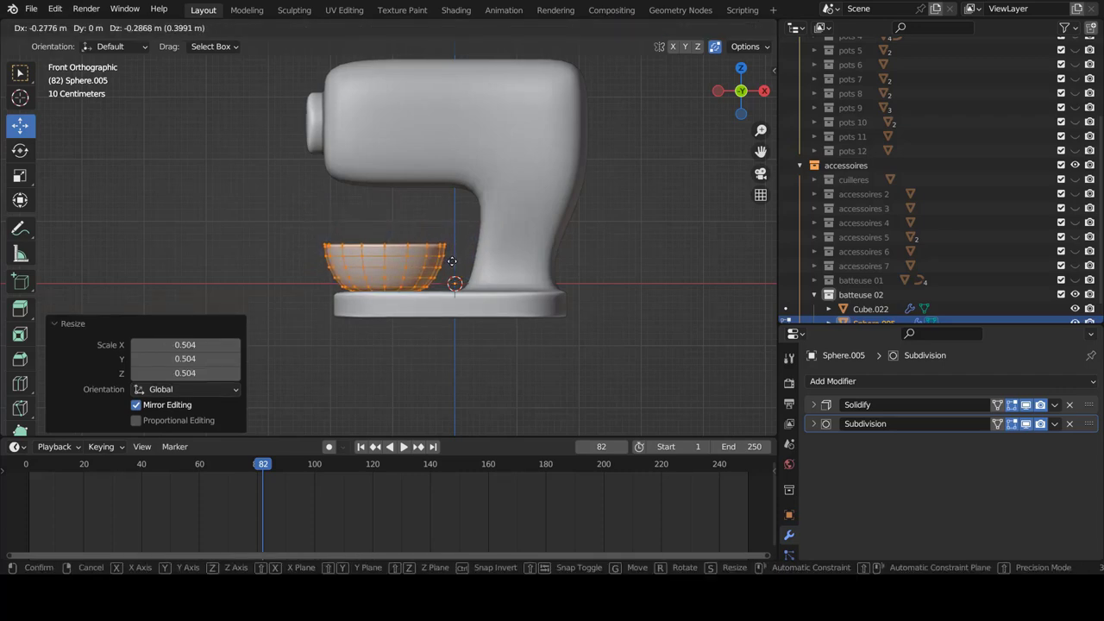
left_click(449, 263)
Raise the bowl's top rim ring using X-ray, then return to solid shading
scroll(426, 234, "up", 5)
key("shift+z")
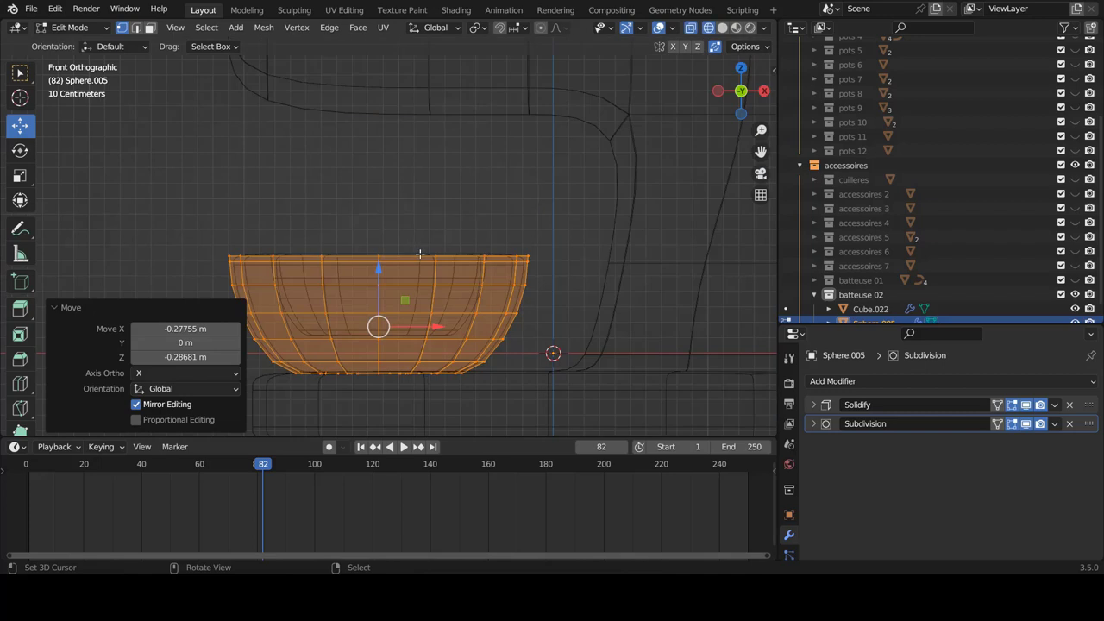
left_click(420, 255)
left_click_drag(130, 192, 549, 265)
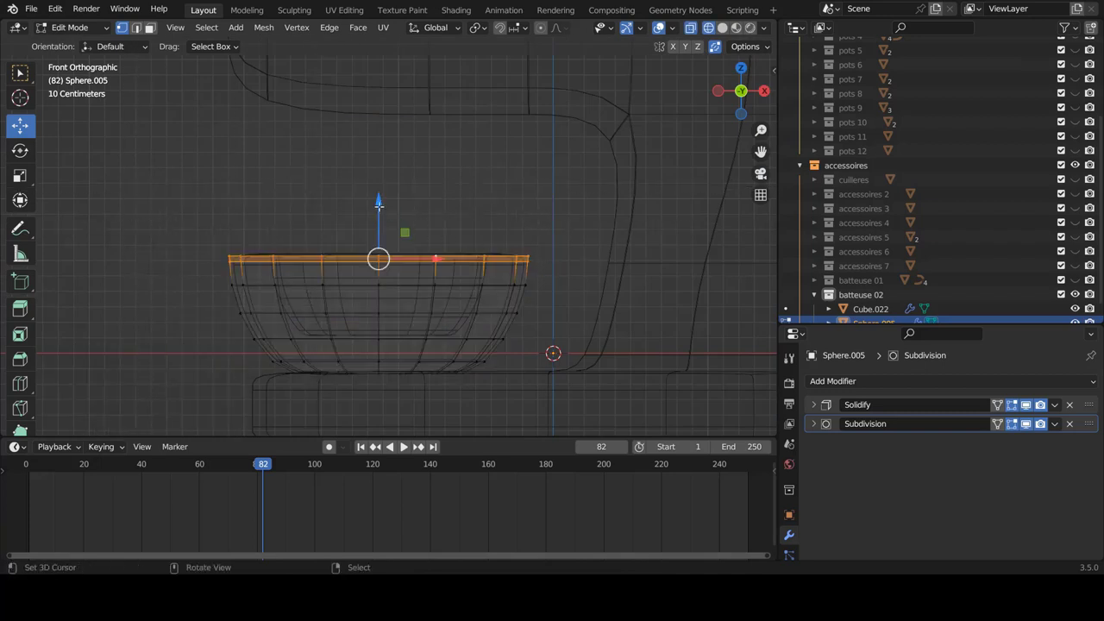
key("g")
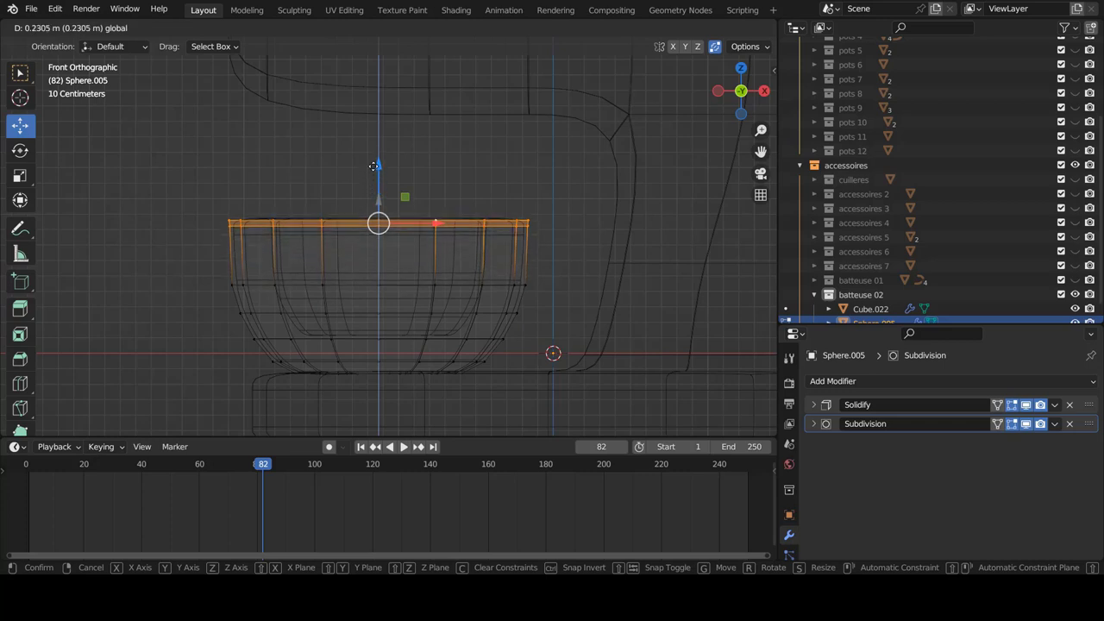
left_click(373, 164)
key("alt+z")
Review the mixer and bowl from front, left and perspective views, then collapse batteuse 02
key("Tab")
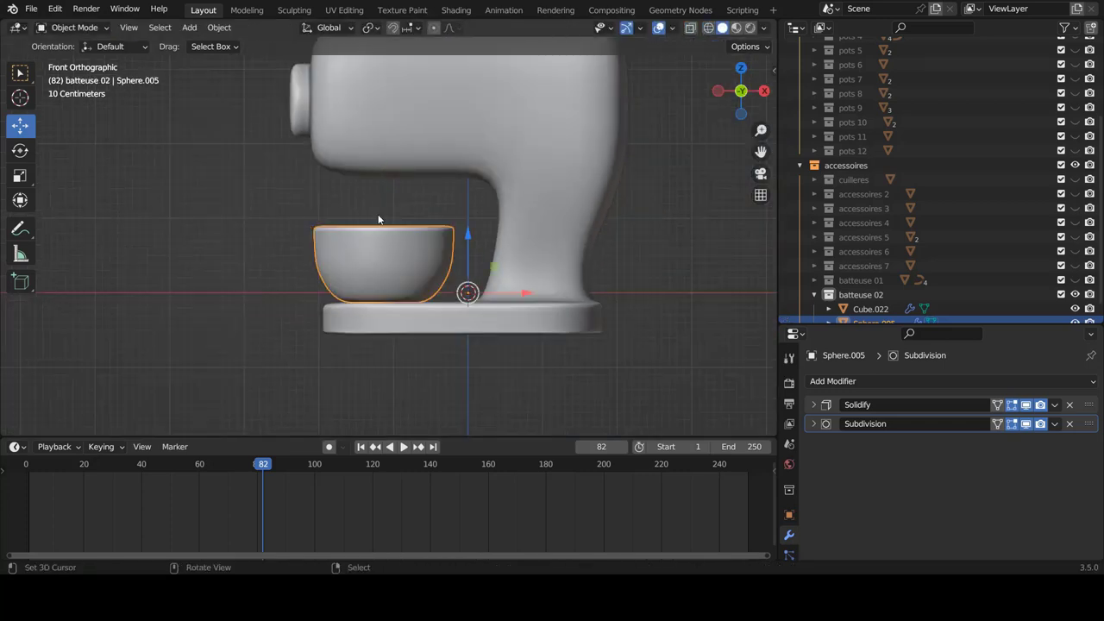
left_click(378, 219)
mouse_move(378, 219)
middle_mouse_down()
mouse_move(439, 262)
mouse_move(522, 246)
mouse_move(530, 272)
middle_mouse_up()
key("KP_1")
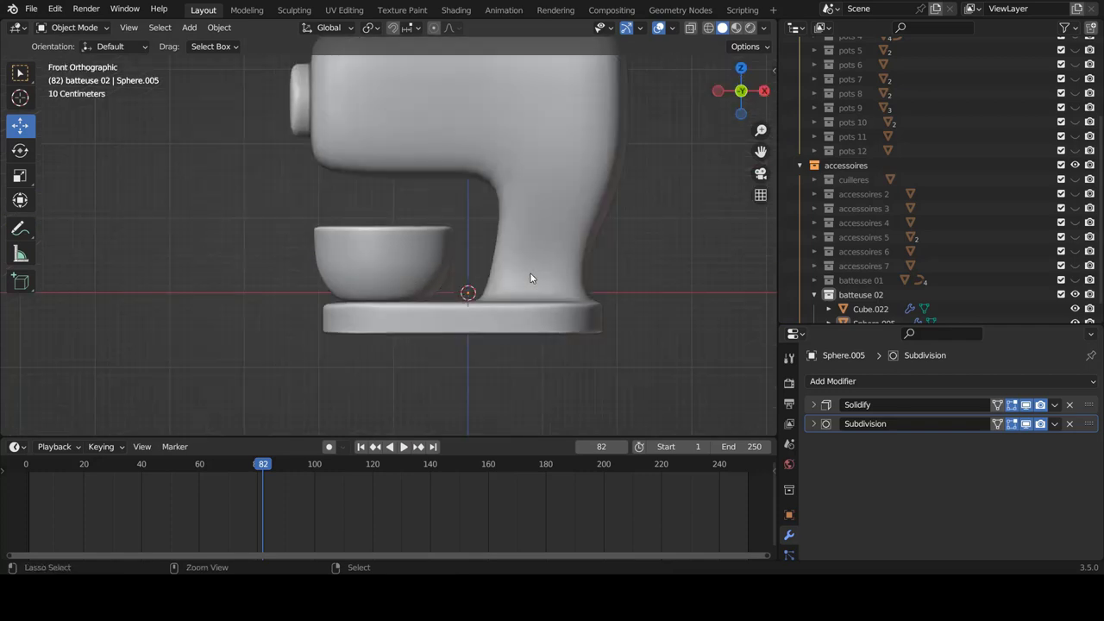
key("ctrl+KP_3")
scroll(514, 250, "down", 3)
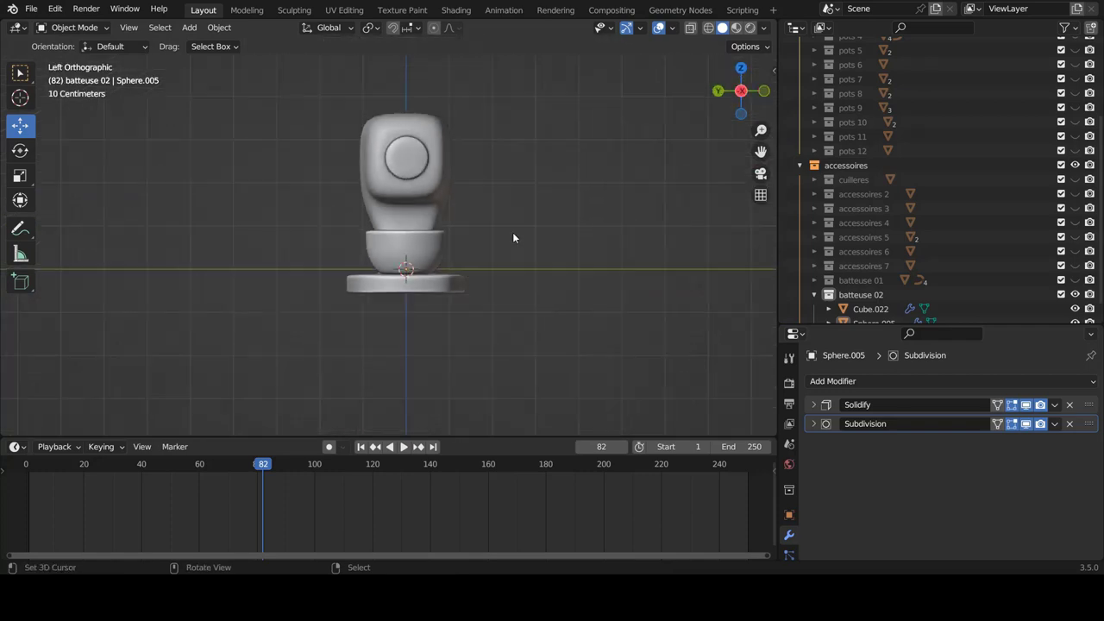
mouse_move(512, 232)
middle_mouse_down()
mouse_move(483, 270)
mouse_move(370, 288)
mouse_move(401, 187)
mouse_move(511, 188)
mouse_move(414, 208)
mouse_move(423, 176)
mouse_move(412, 218)
mouse_move(423, 238)
middle_mouse_up()
scroll(1018, 246, "down", 2)
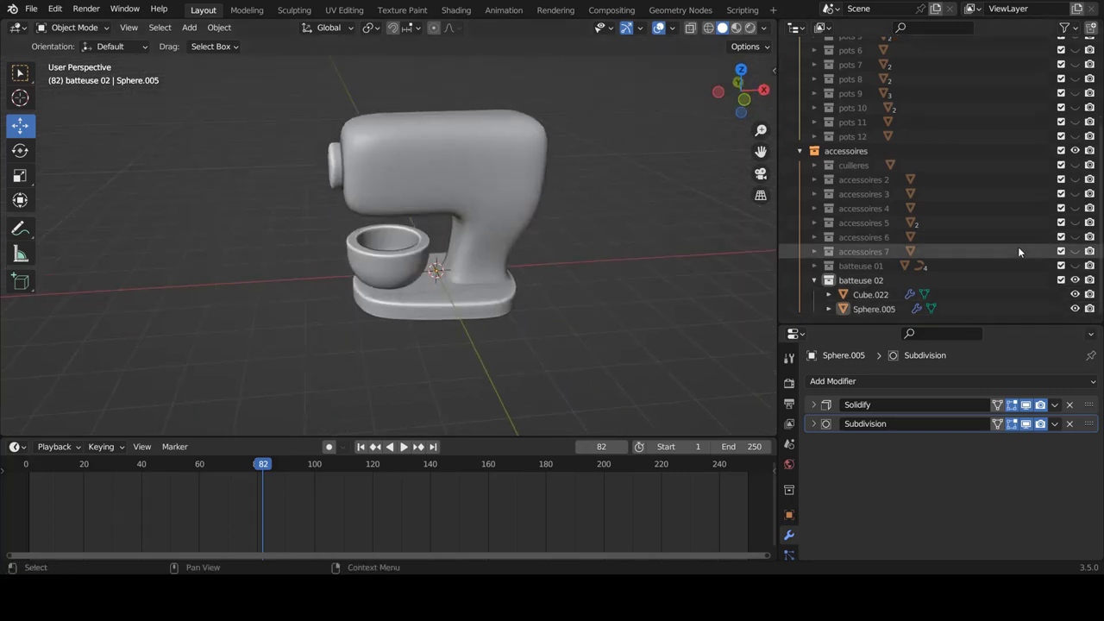
left_click(814, 281)
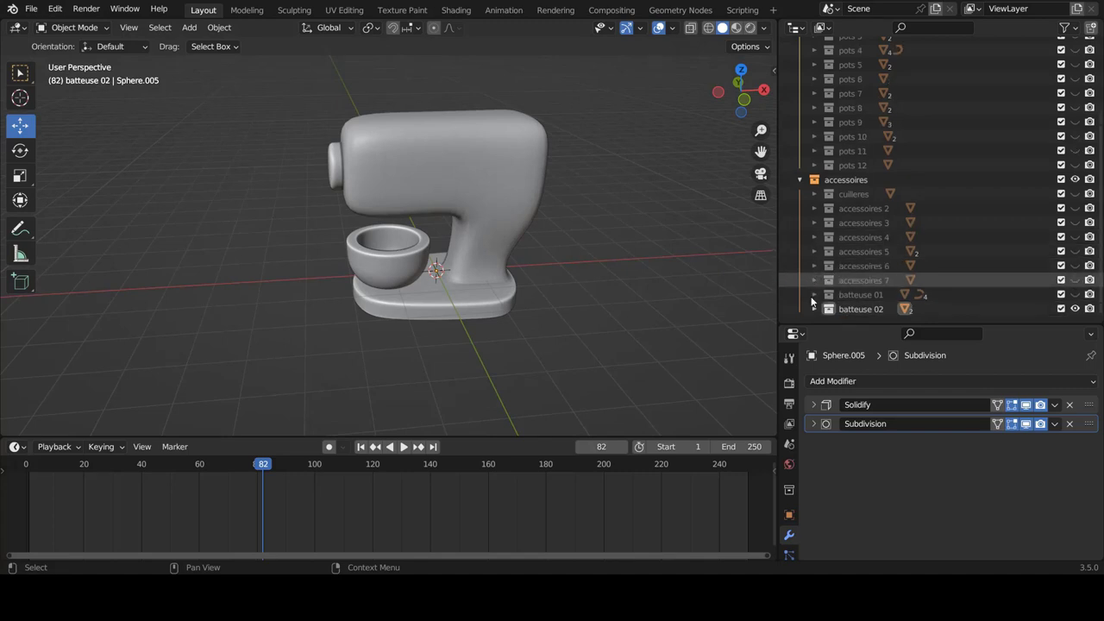
Show the batteuse 01 whisk, select its base and loops, and move them onto the mixer
left_click(1075, 294)
mouse_move(611, 294)
middle_mouse_down()
mouse_move(516, 224)
mouse_move(432, 279)
mouse_move(465, 272)
middle_mouse_up()
scroll(457, 222, "up", 2)
left_click(432, 283)
scroll(420, 221, "up", 3)
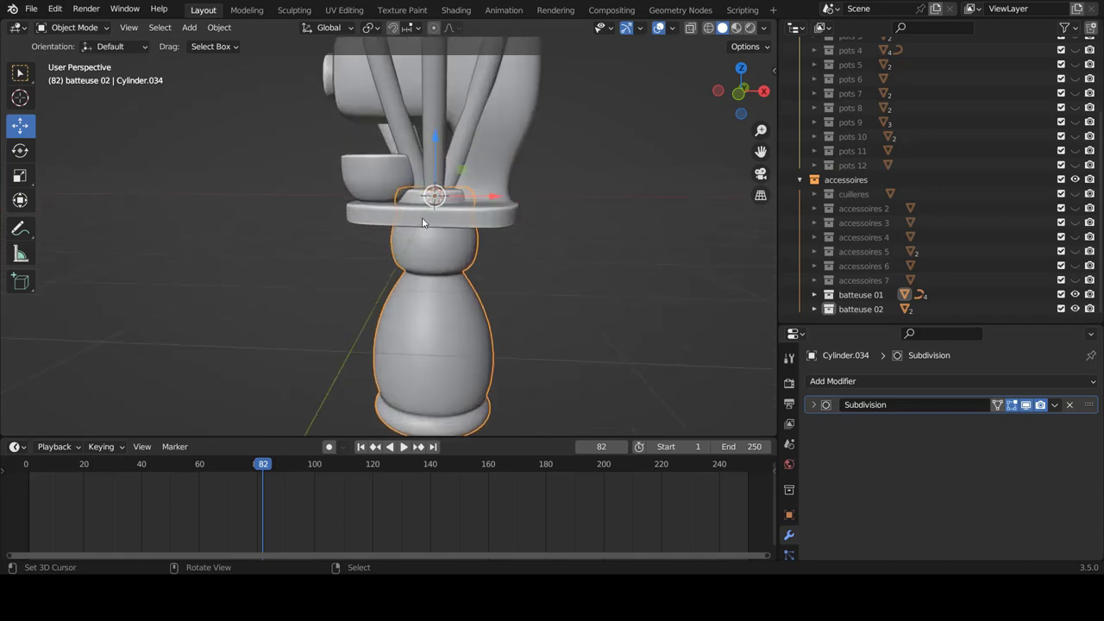
scroll(422, 222, "down", 3)
scroll(425, 208, "down", 2)
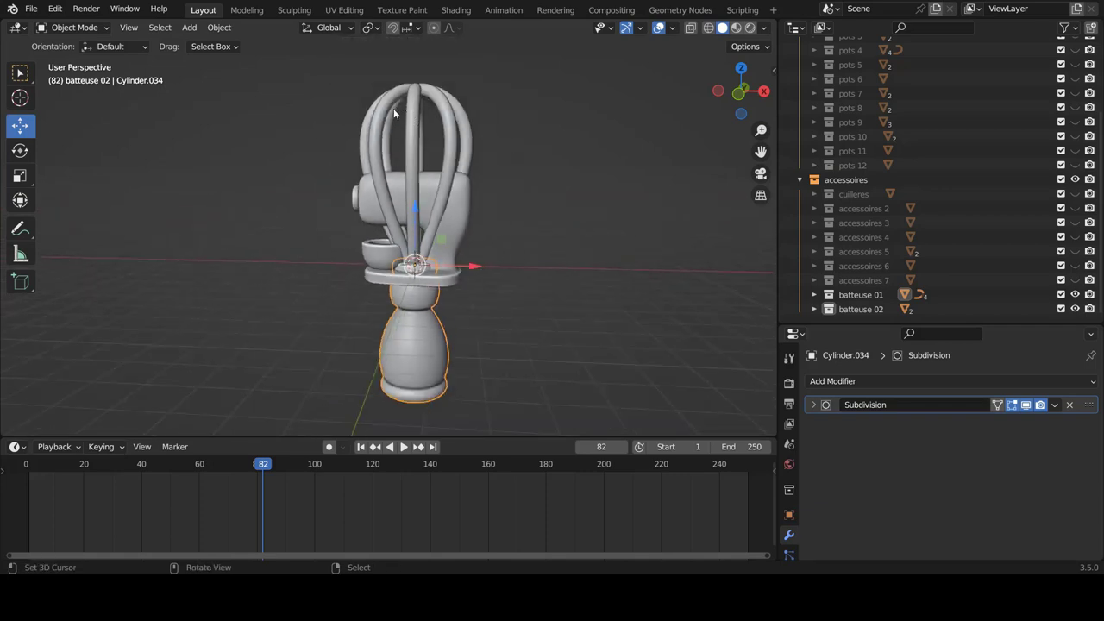
left_click_drag(279, 65, 502, 178, "shift")
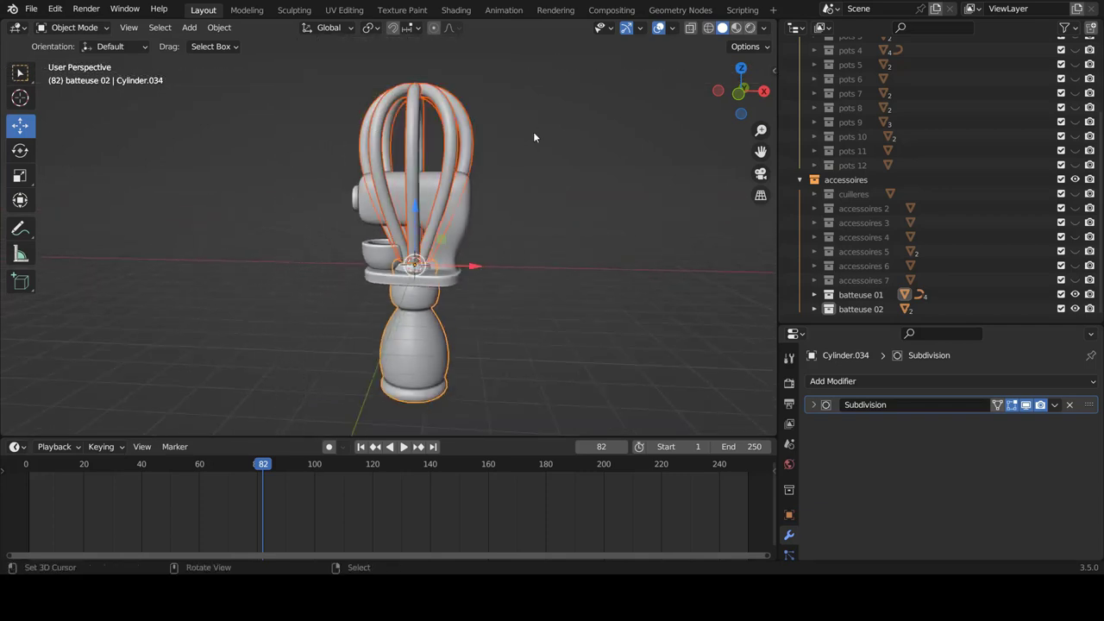
key("g")
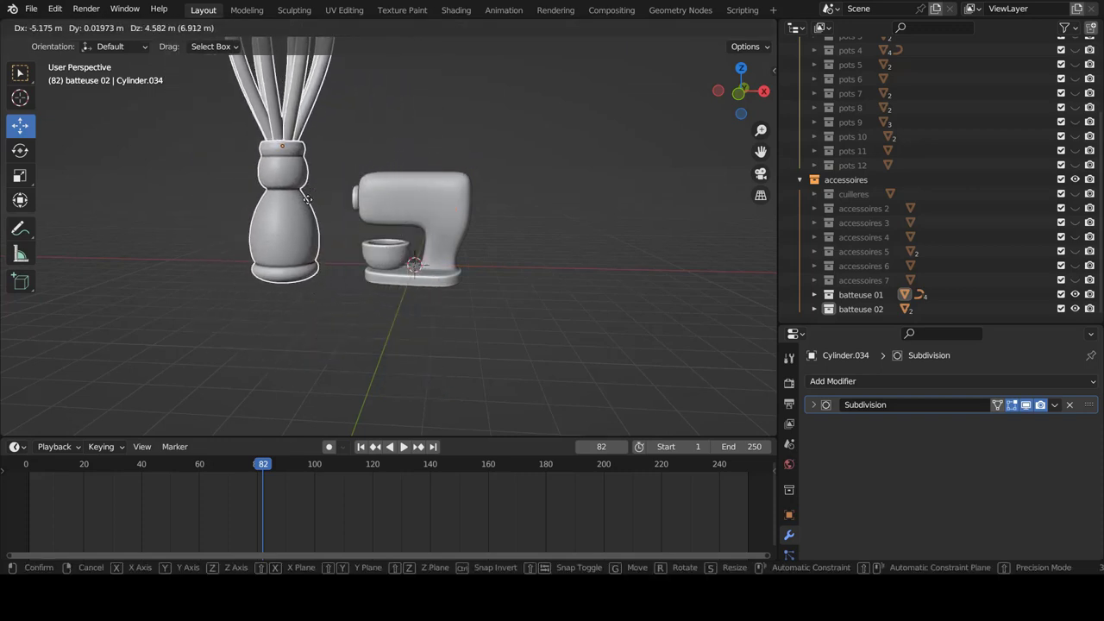
left_click(387, 263)
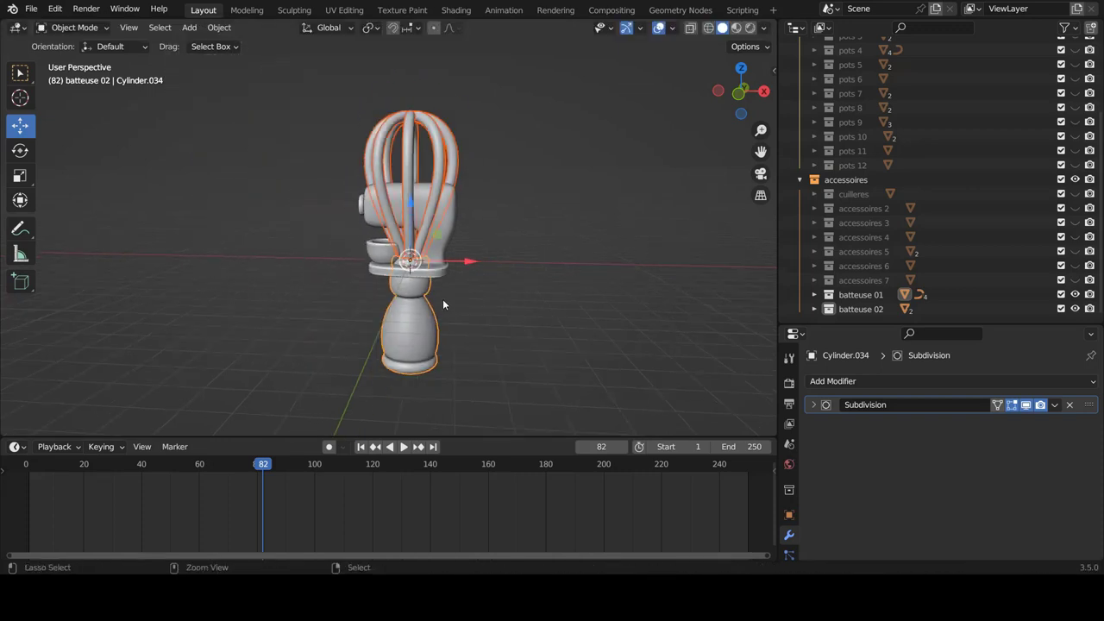
Copy the five whisk objects, hide batteuse 01, and paste them into batteuse 02
key("ctrl+c")
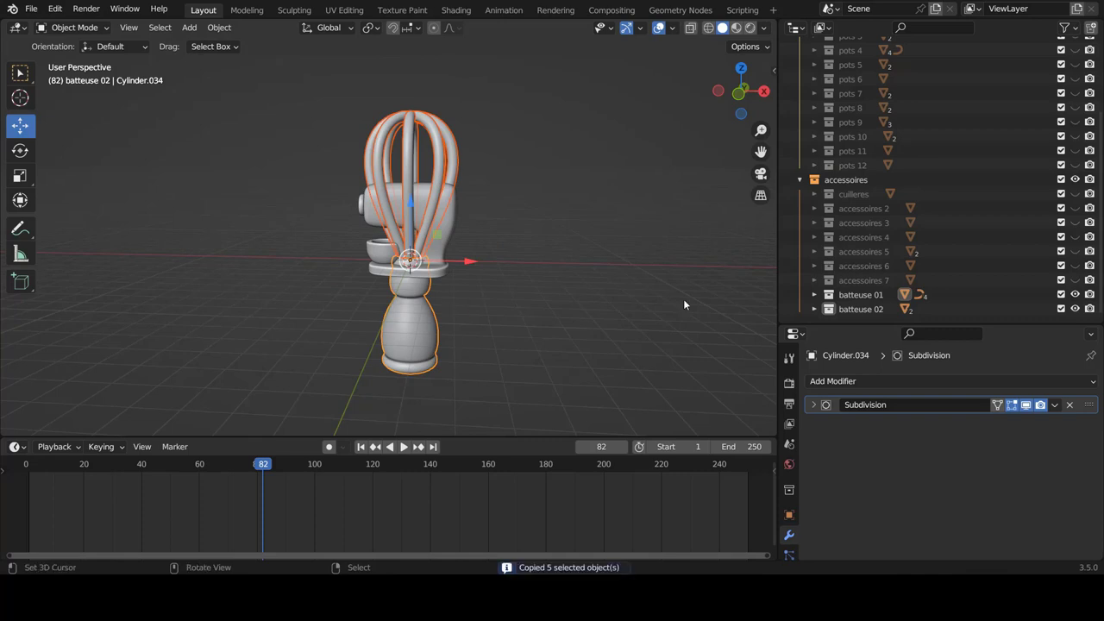
left_click(1075, 294)
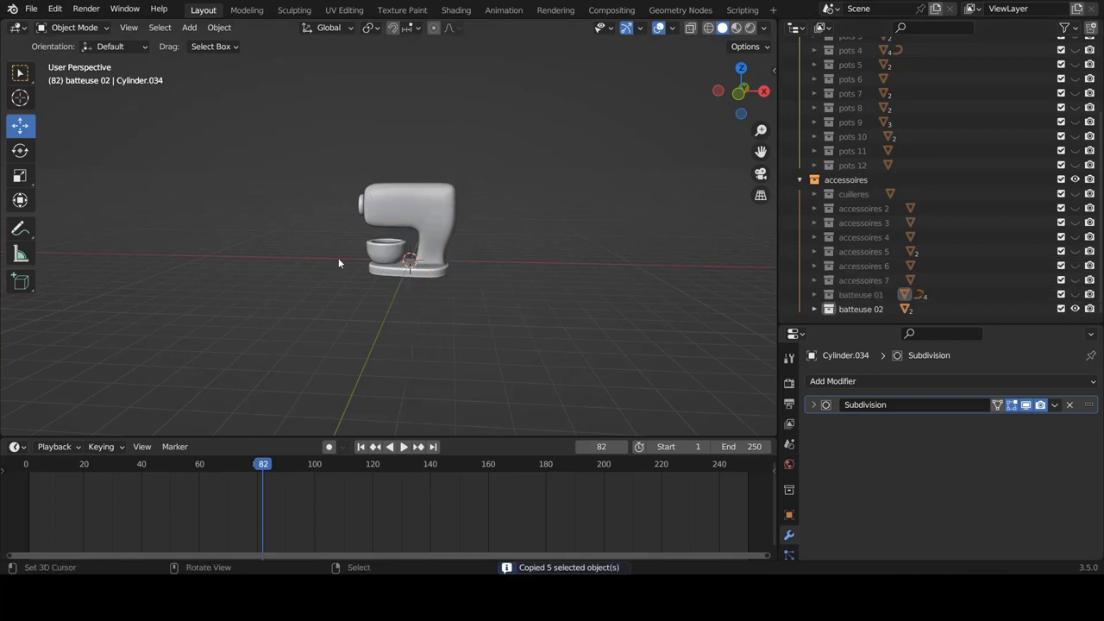
left_click(855, 312)
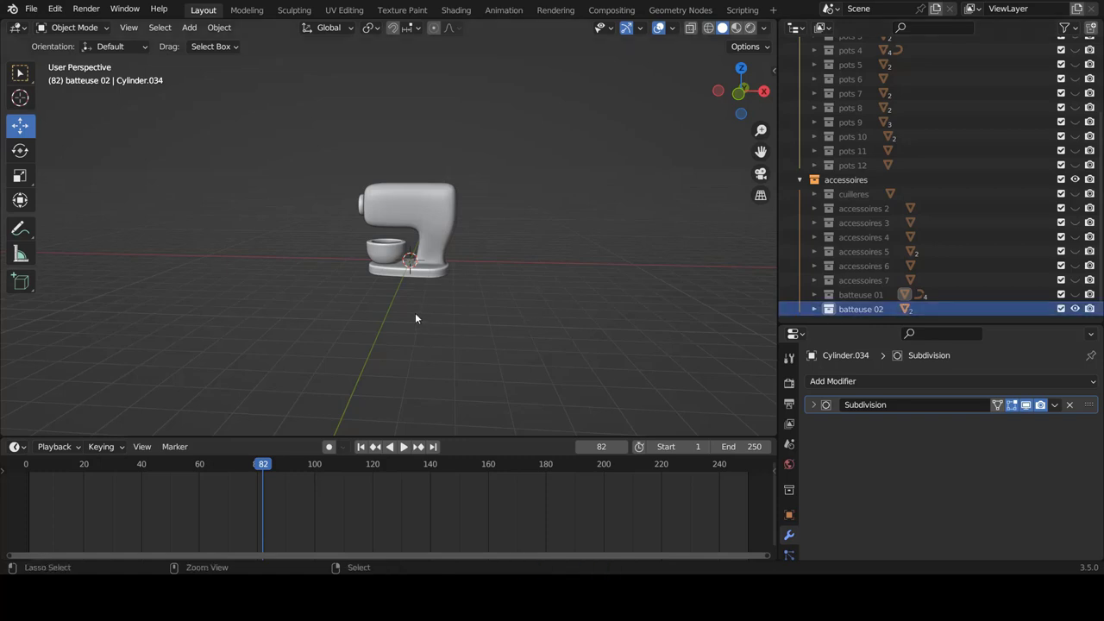
key("ctrl+v")
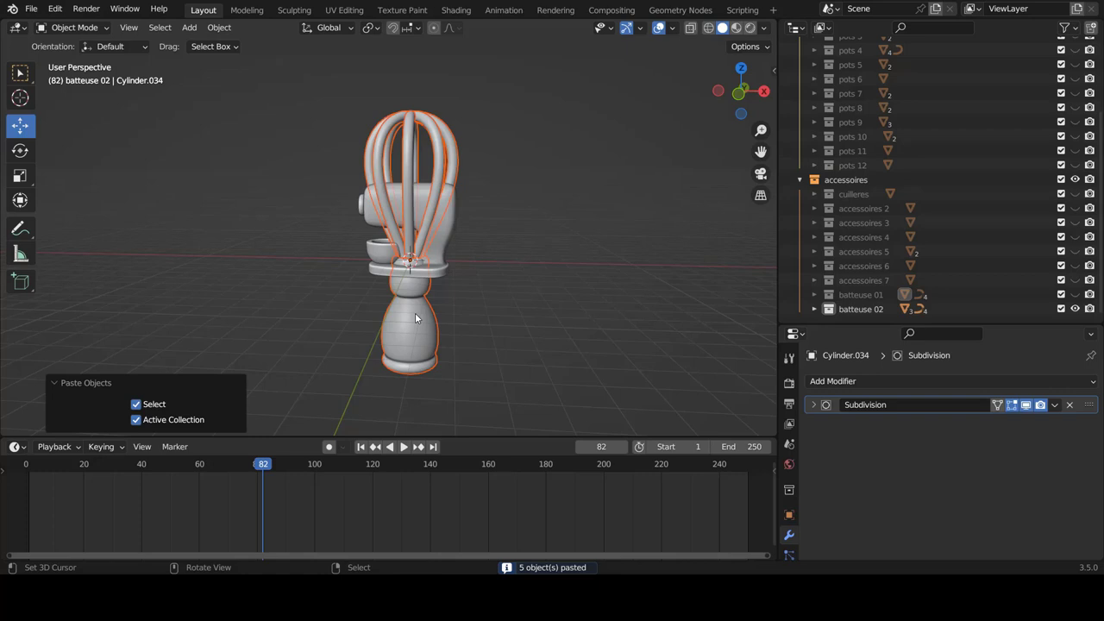
Rotate the pasted whisk 180 degrees upside down in front view
key("KP_1")
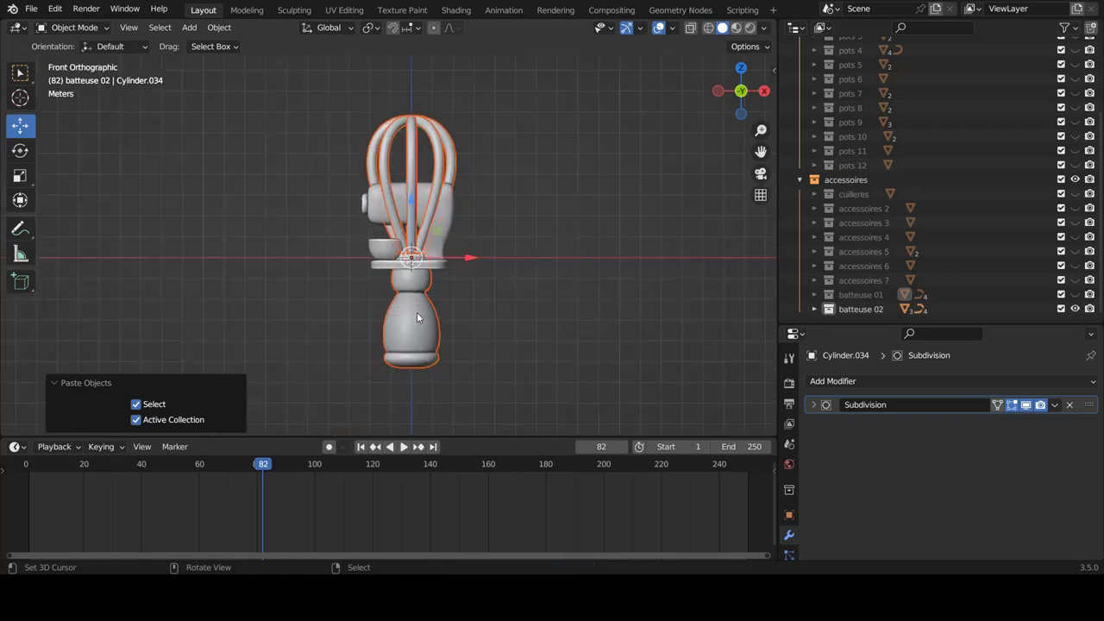
key("r")
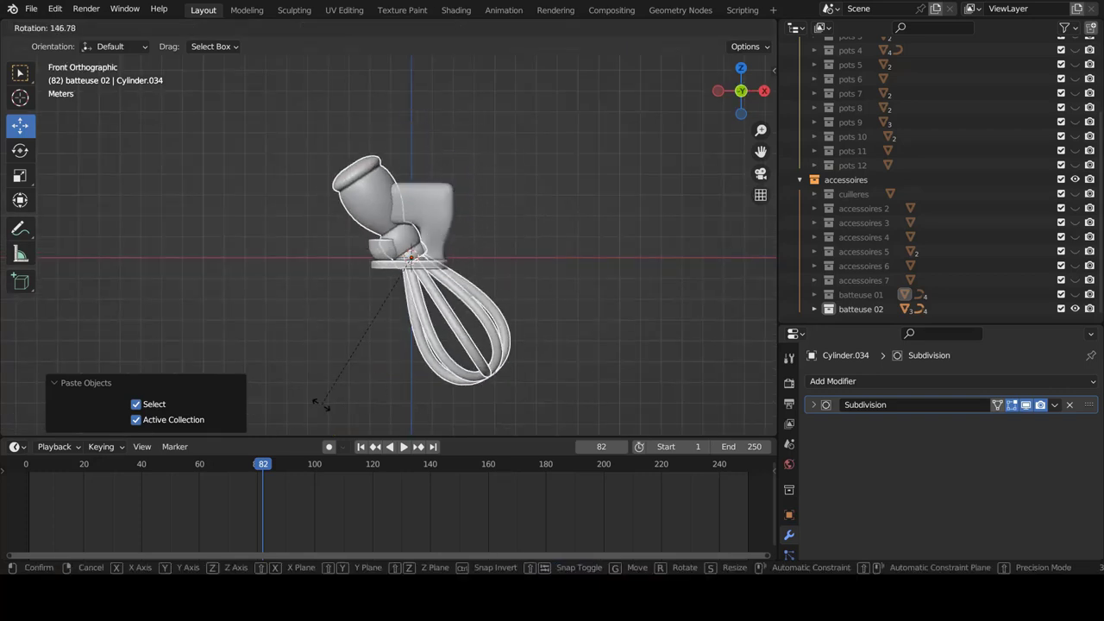
key("Escape")
key("r")
key("9")
key("0")
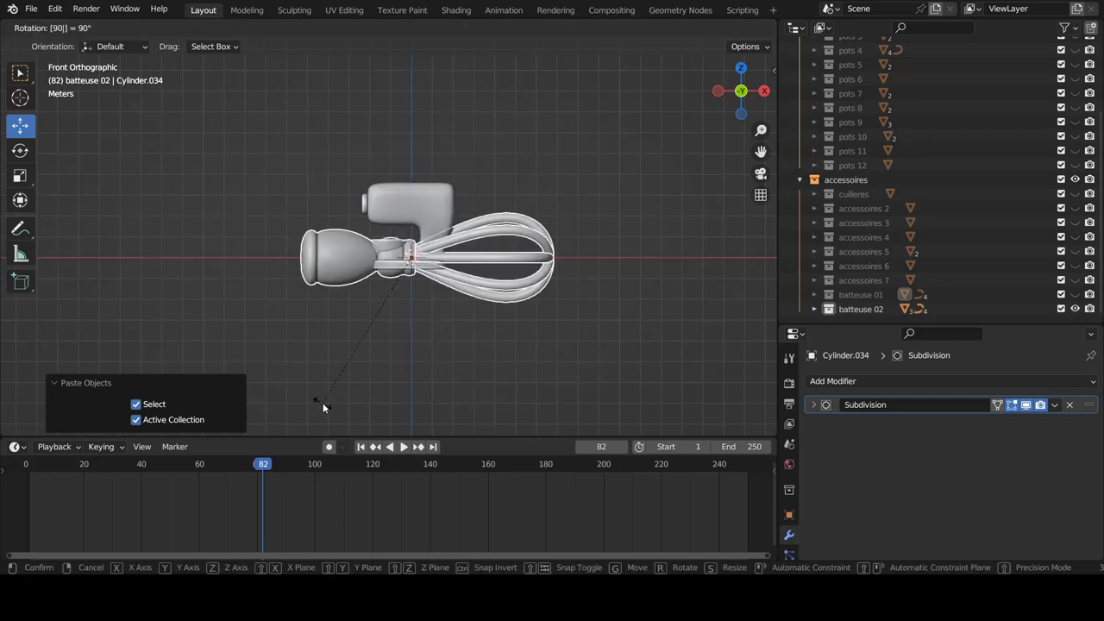
key("Return")
key("ctrl+z")
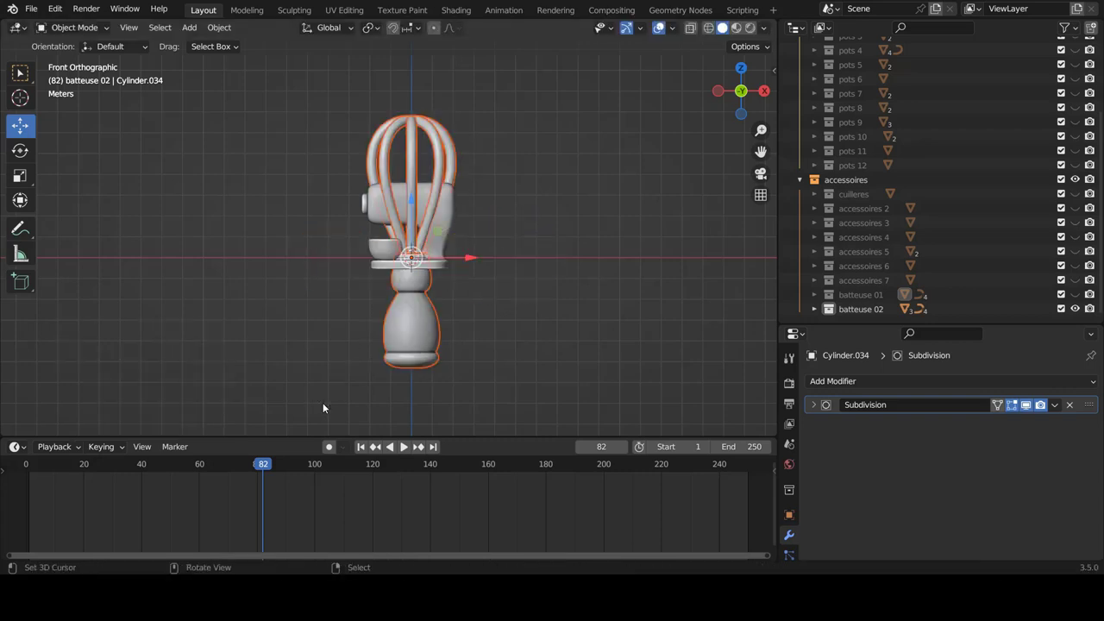
key("r")
key("1")
key("8")
key("0")
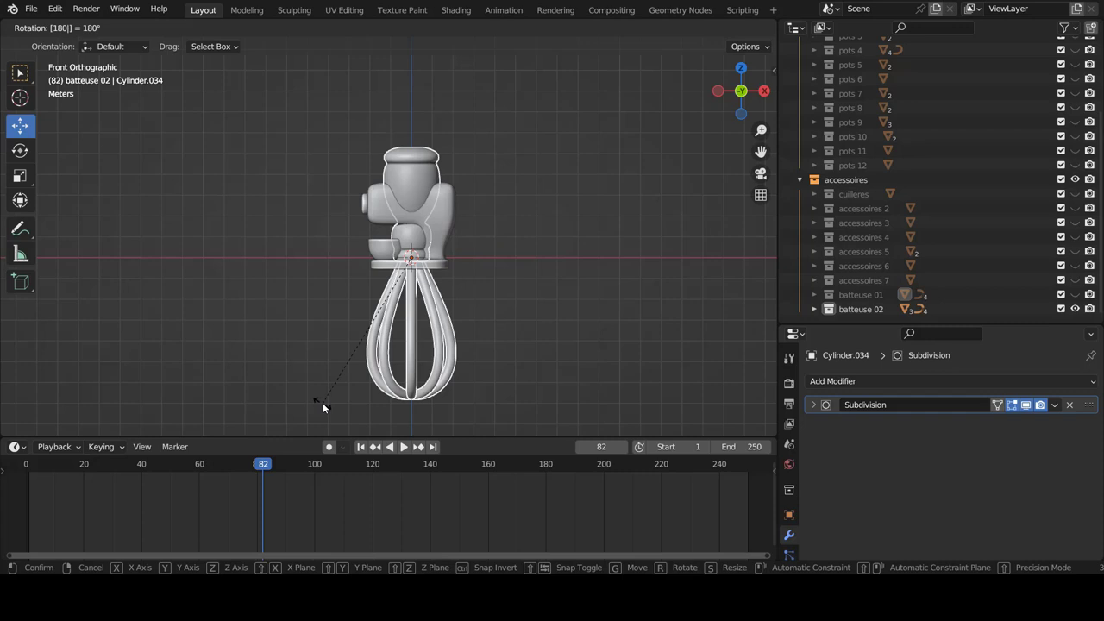
key("Return")
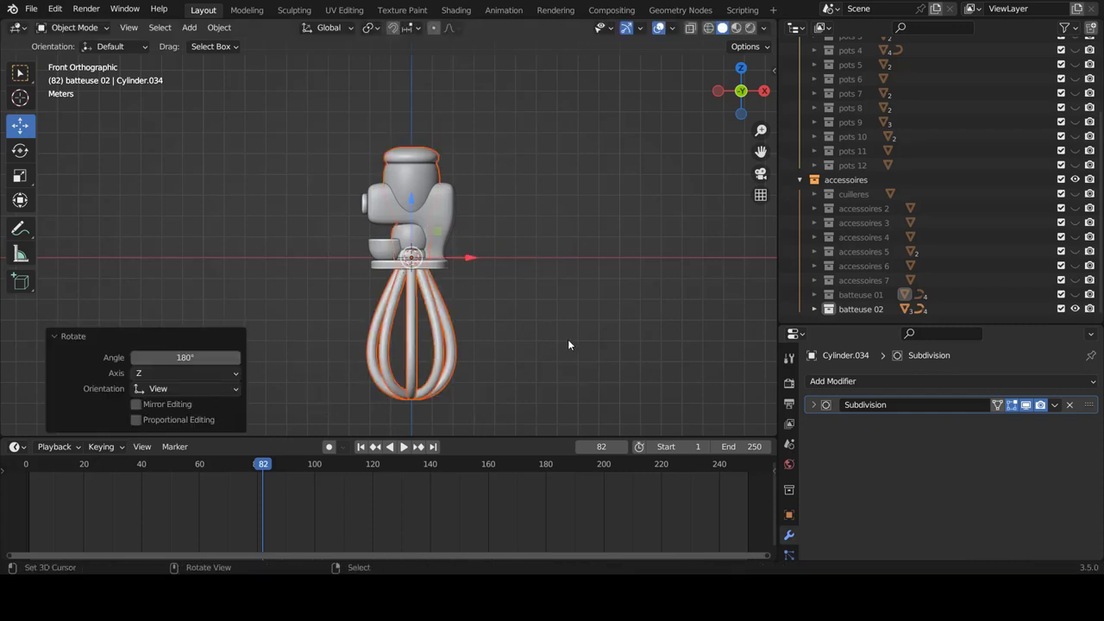
Scale the whisk to 0.226 then 0.747, and raise it into the bowl under the head
key("s")
left_click(433, 296)
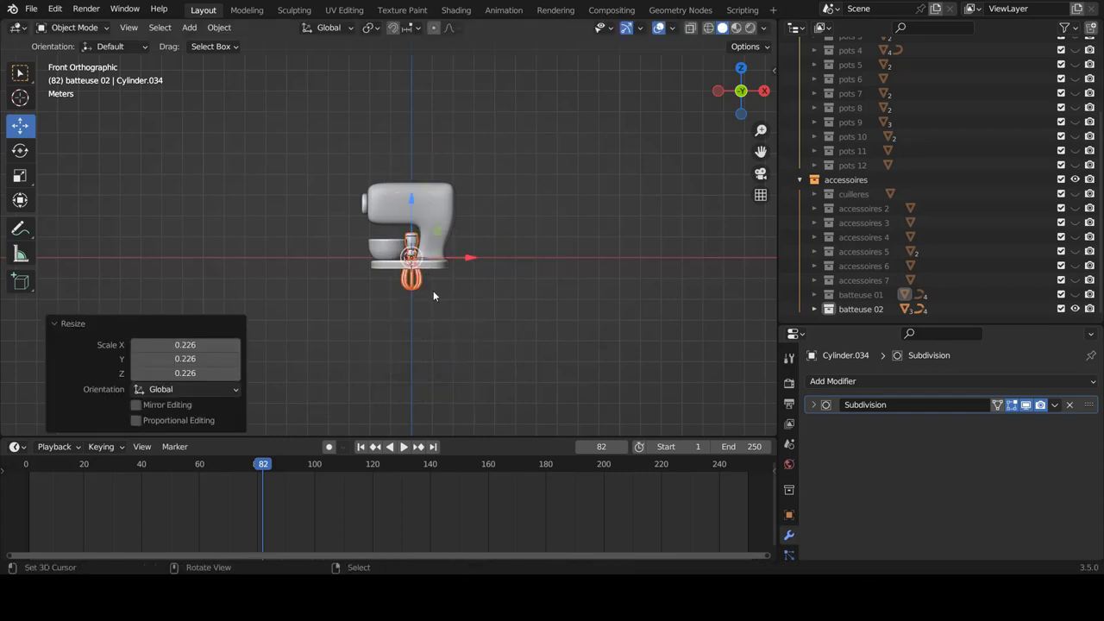
scroll(434, 279, "up", 4)
key("g")
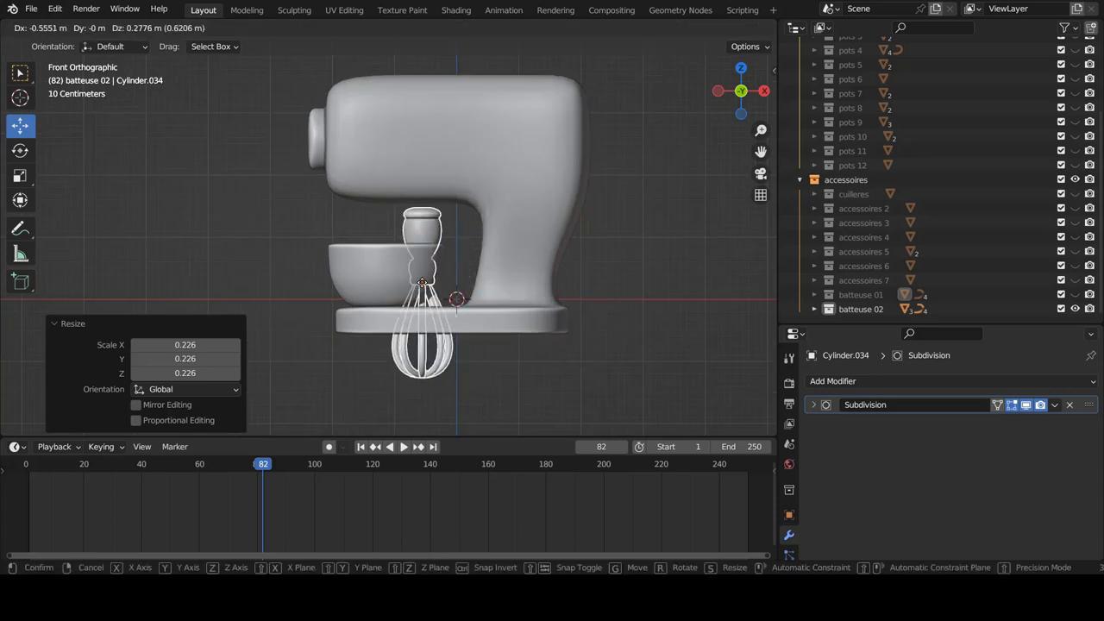
left_click(422, 261)
scroll(516, 314, "up", 3)
key("s")
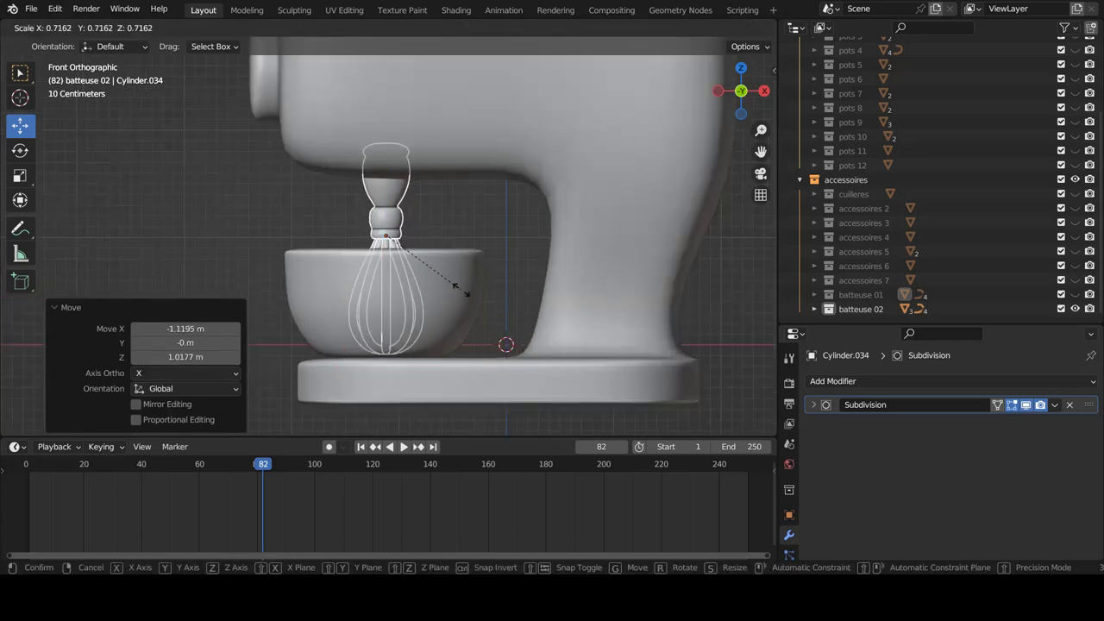
left_click(465, 291)
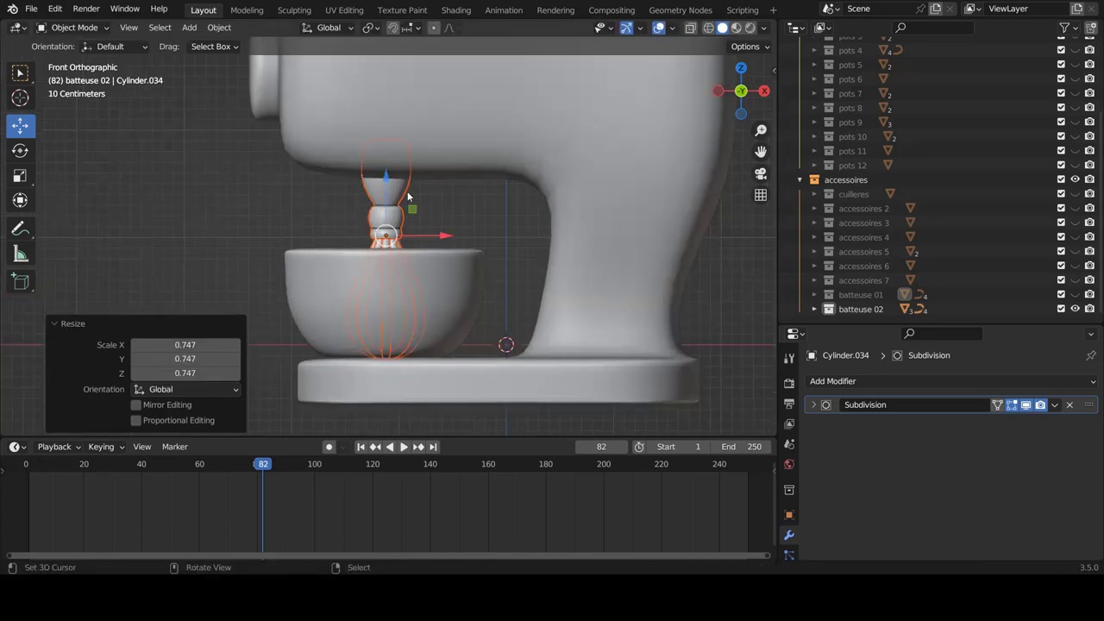
left_click_drag(380, 176, 374, 146)
Orbit around the mixer to check it, select Cube.022, and return to front view
scroll(397, 259, "down", 3)
mouse_move(397, 259)
middle_mouse_down()
mouse_move(438, 346)
mouse_move(472, 316)
mouse_move(415, 239)
mouse_move(496, 221)
middle_mouse_up()
key("KP_1")
key("alt+a")
scroll(499, 222, "up", 3)
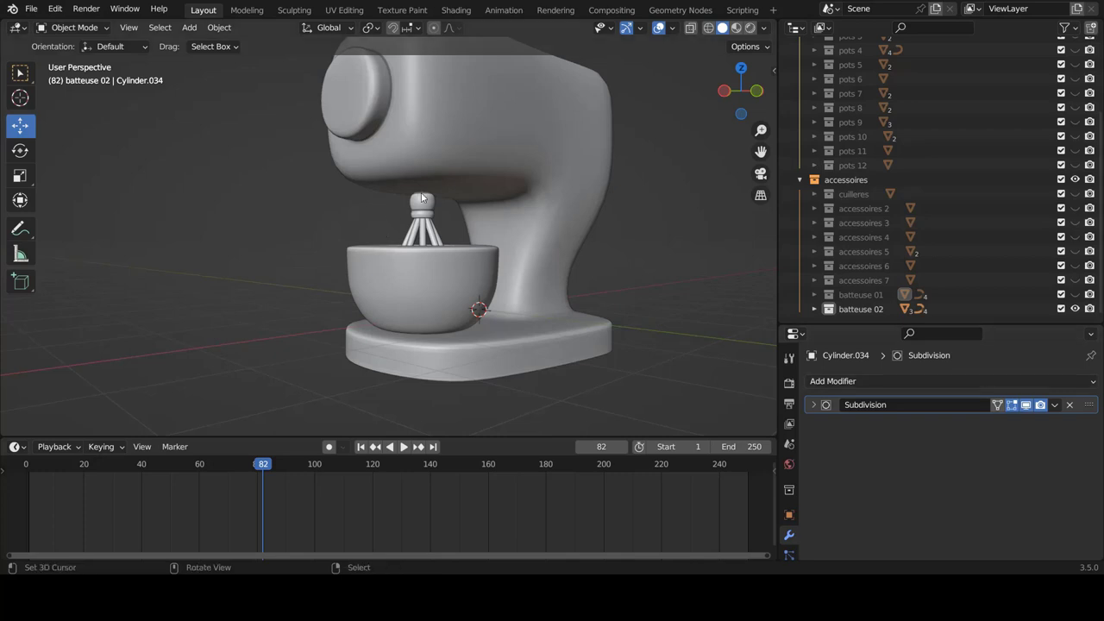
middle_click_drag(421, 197, 440, 155)
left_click(424, 190)
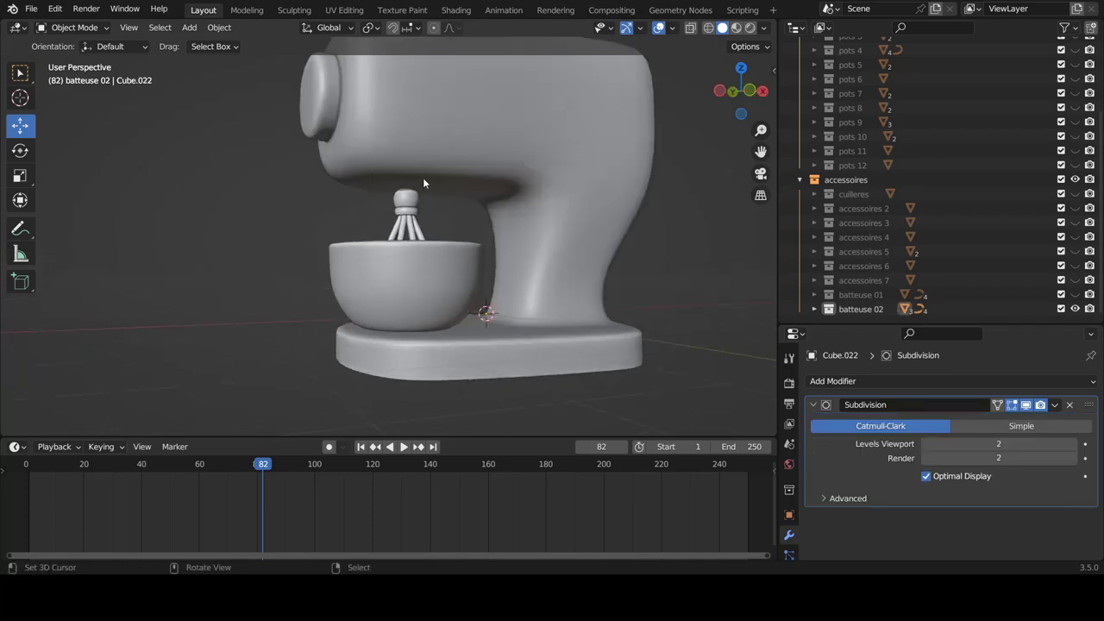
key("KP_1")
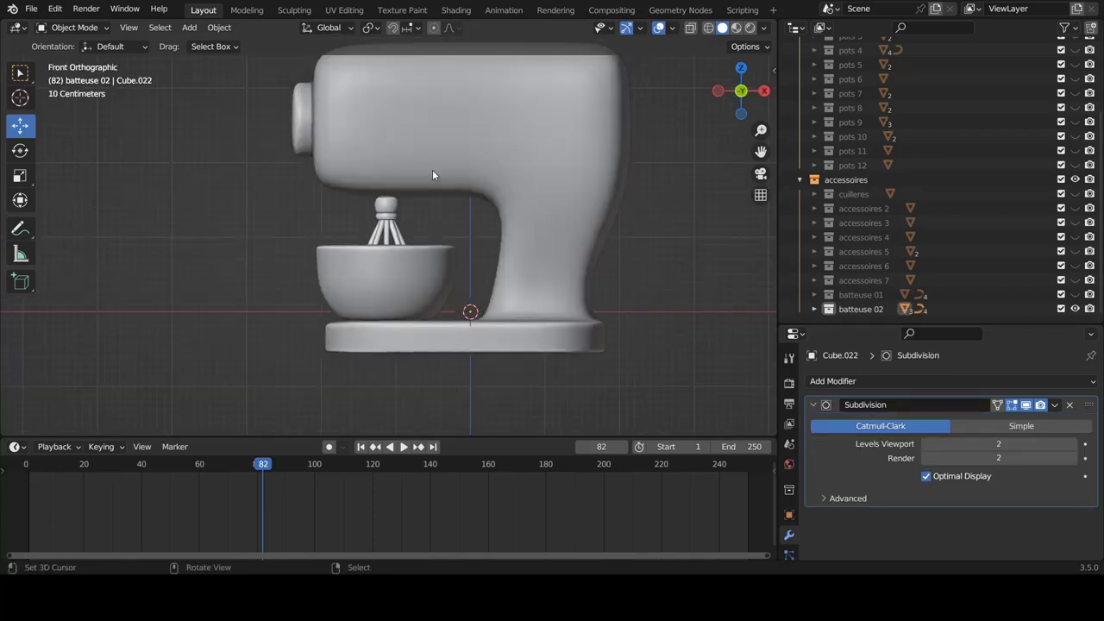
Add a cylinder mesh and move it over the bowl in Edit Mode
key("shift+a")
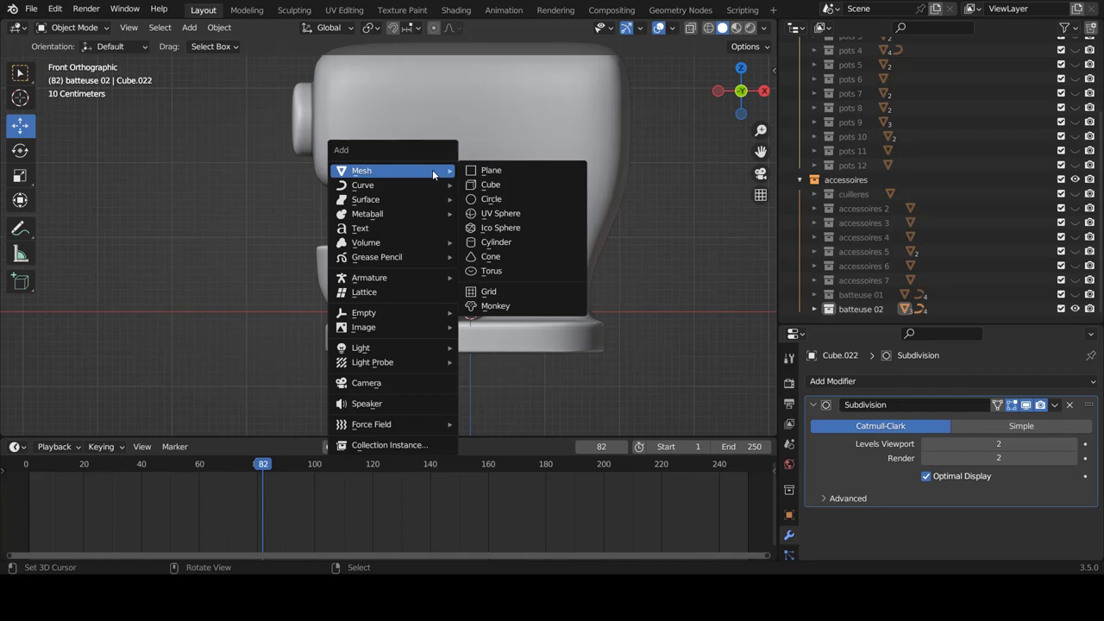
left_click(498, 243)
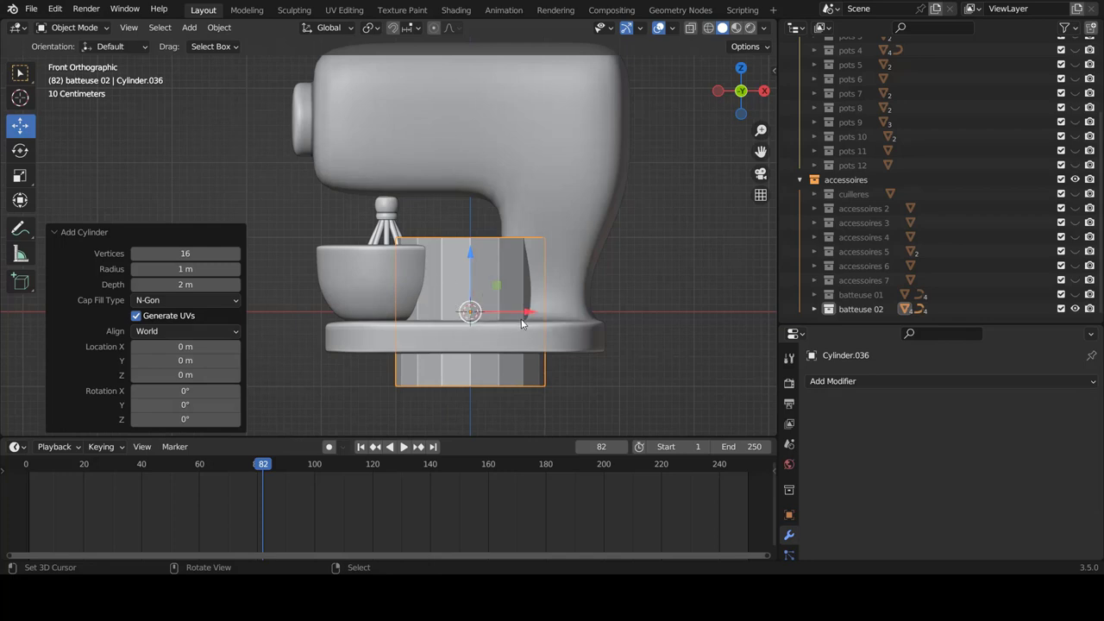
key("Tab")
key("g")
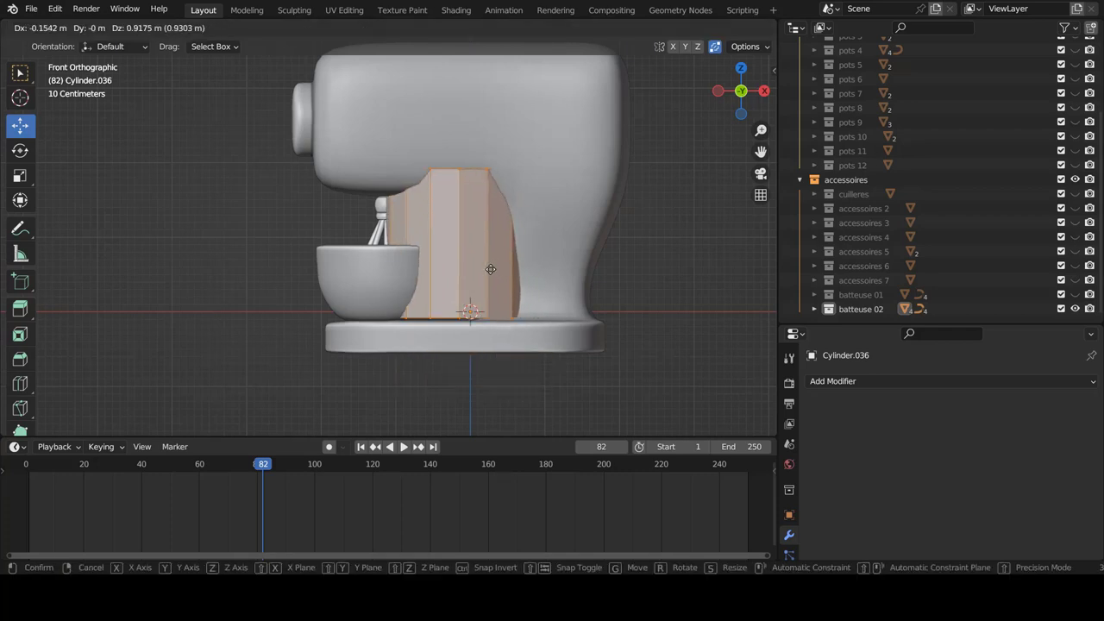
left_click(441, 298)
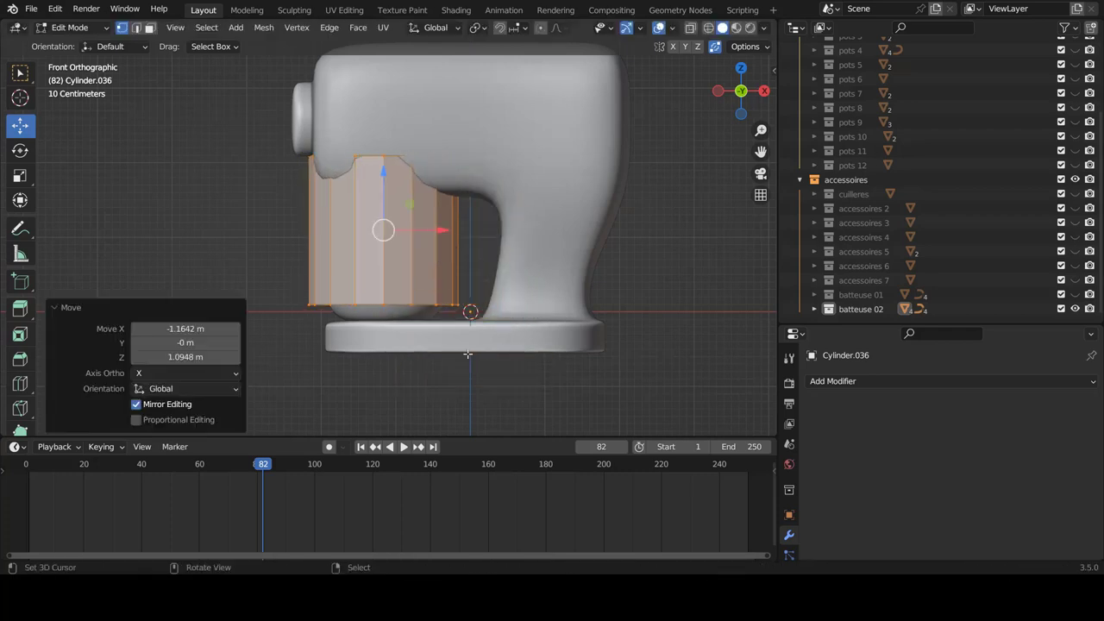
Shrink the cylinder to 0.644, flatten it to 0.409 on Z, and raise it to the whisk top
key("s")
left_click(430, 315)
key("s")
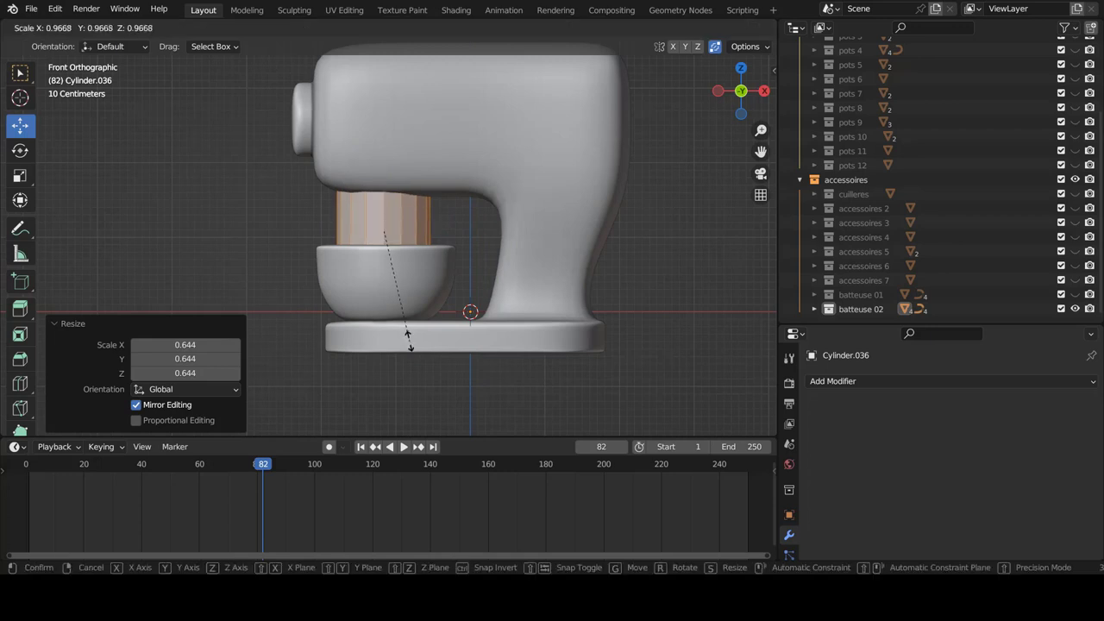
key("z")
left_click(399, 280)
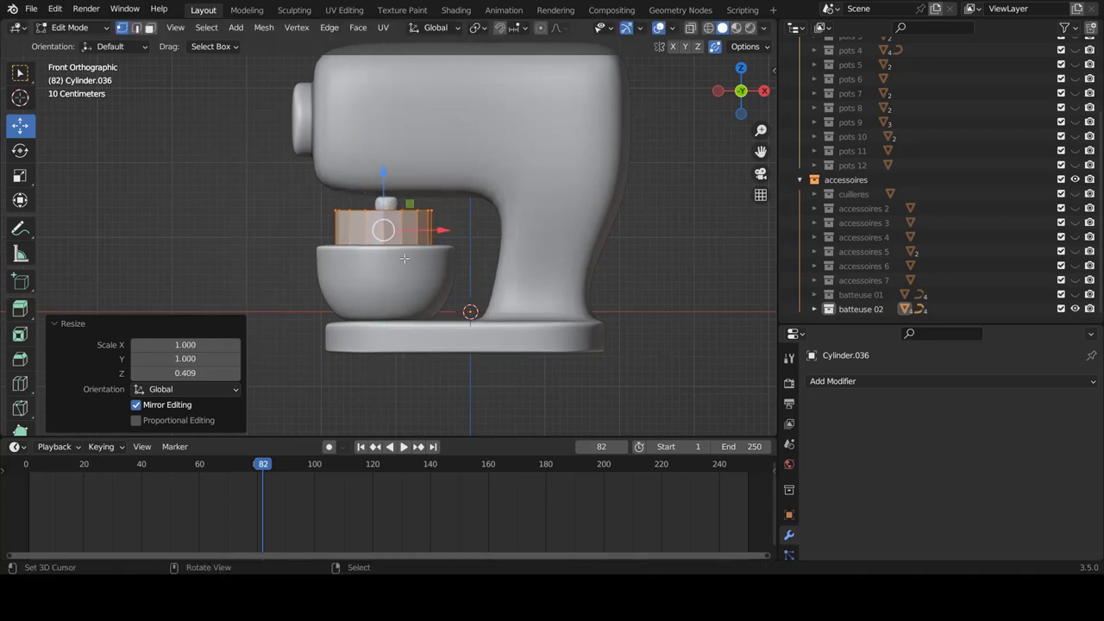
scroll(382, 199, "up", 2)
left_click_drag(382, 199, 384, 140)
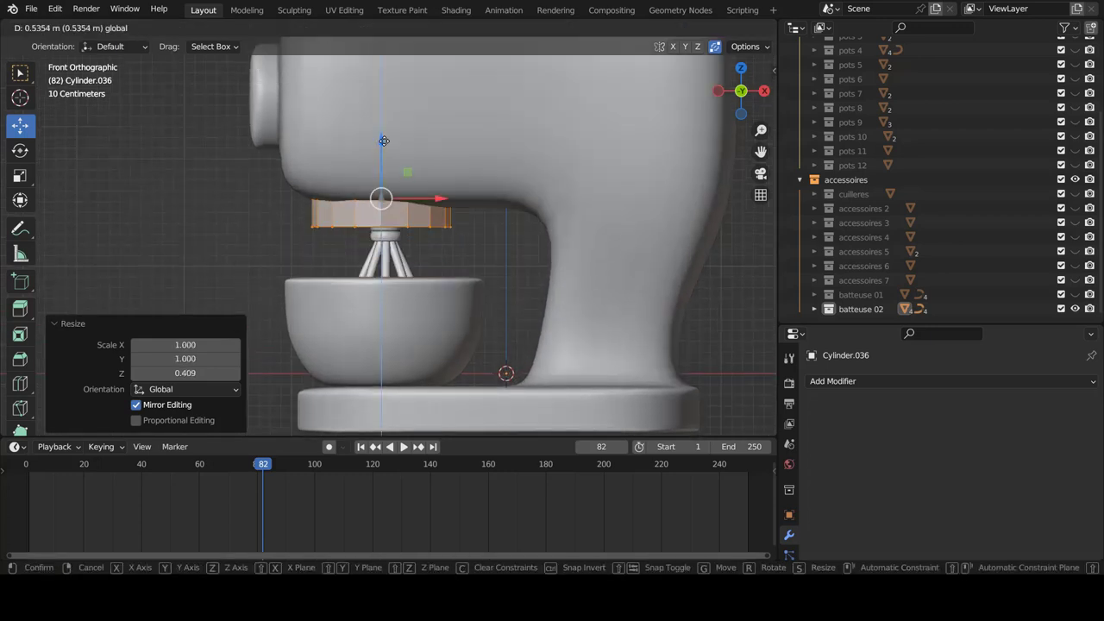
scroll(392, 178, "up", 2)
key("shift+z")
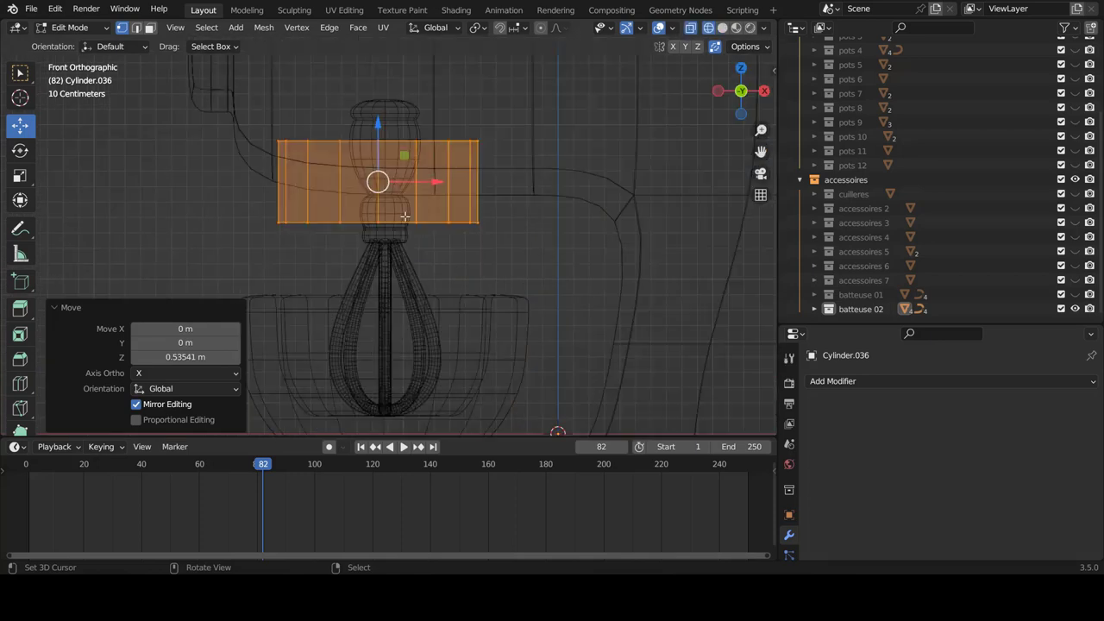
Select the hub cylinder's lower vertex row and lower the bottom edge slightly
left_click(416, 222)
left_click_drag(238, 199, 519, 247)
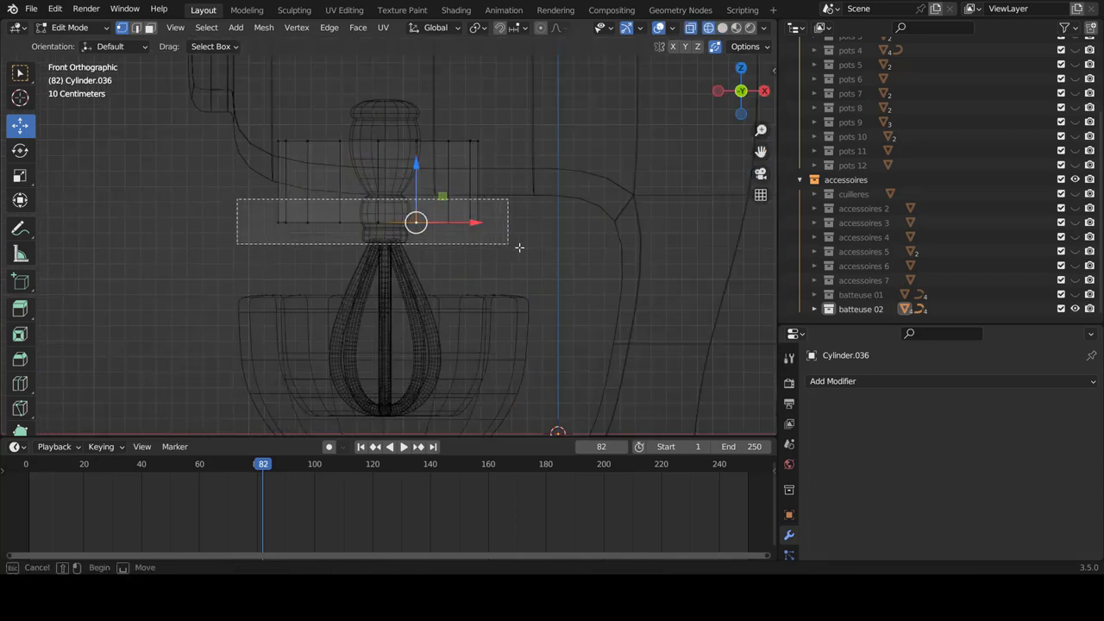
left_click_drag(378, 168, 380, 190)
key("alt+a")
Scale the whole hub cylinder to 0.789 and center it over the whisk
key("a")
key("s")
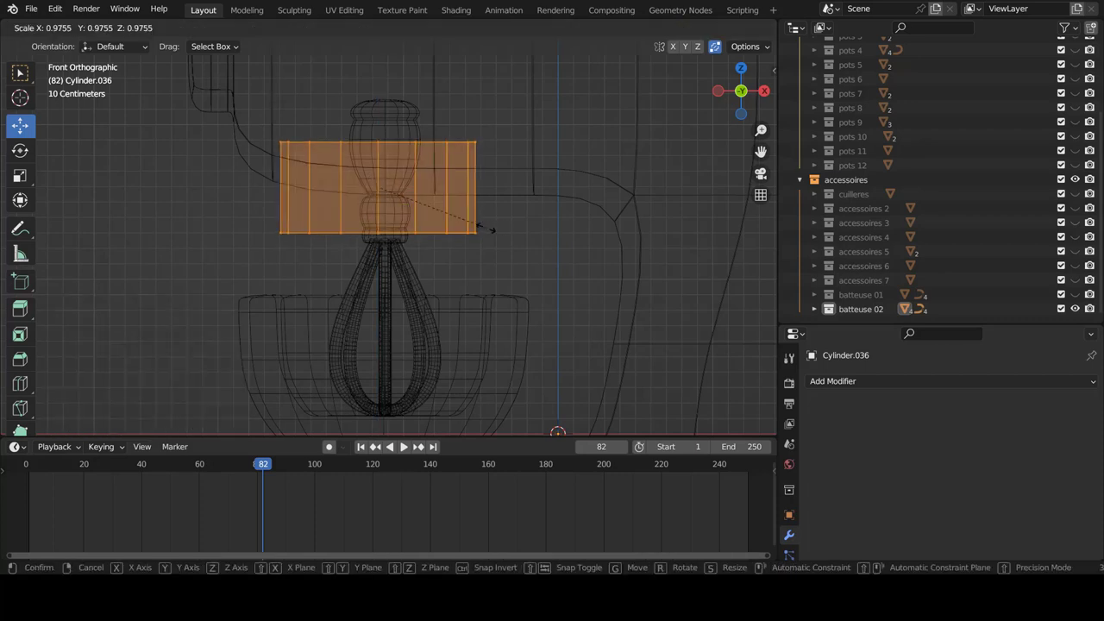
left_click(464, 219)
left_click_drag(434, 190, 441, 192)
key("shift+z")
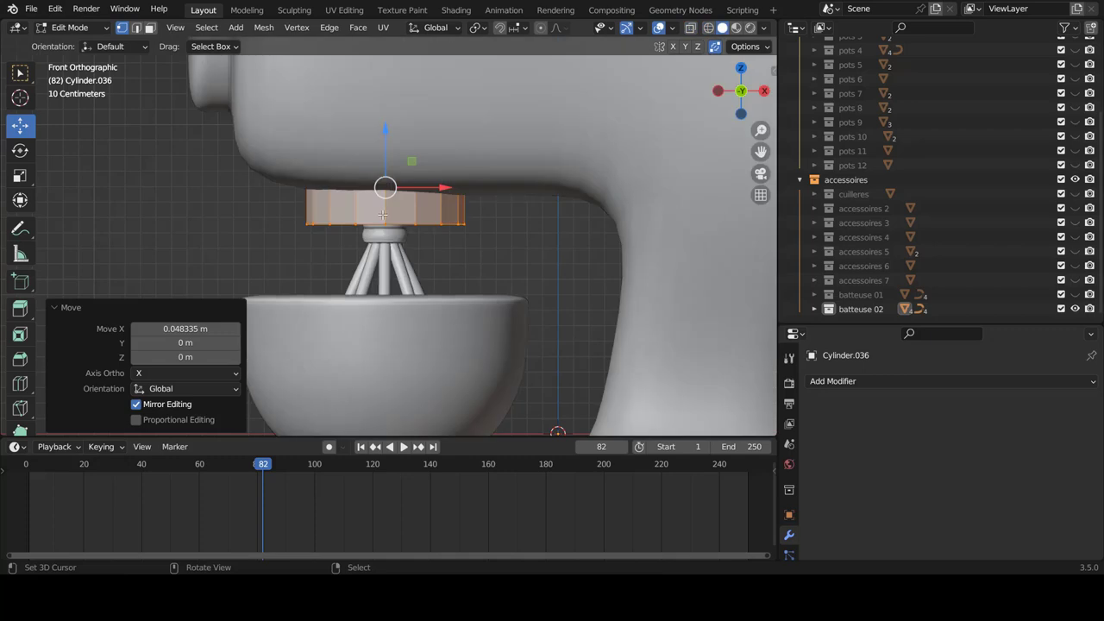
Edge-slide a hub loop and add a new edge loop near the hub's top
left_click(415, 207)
key("g")
key("g")
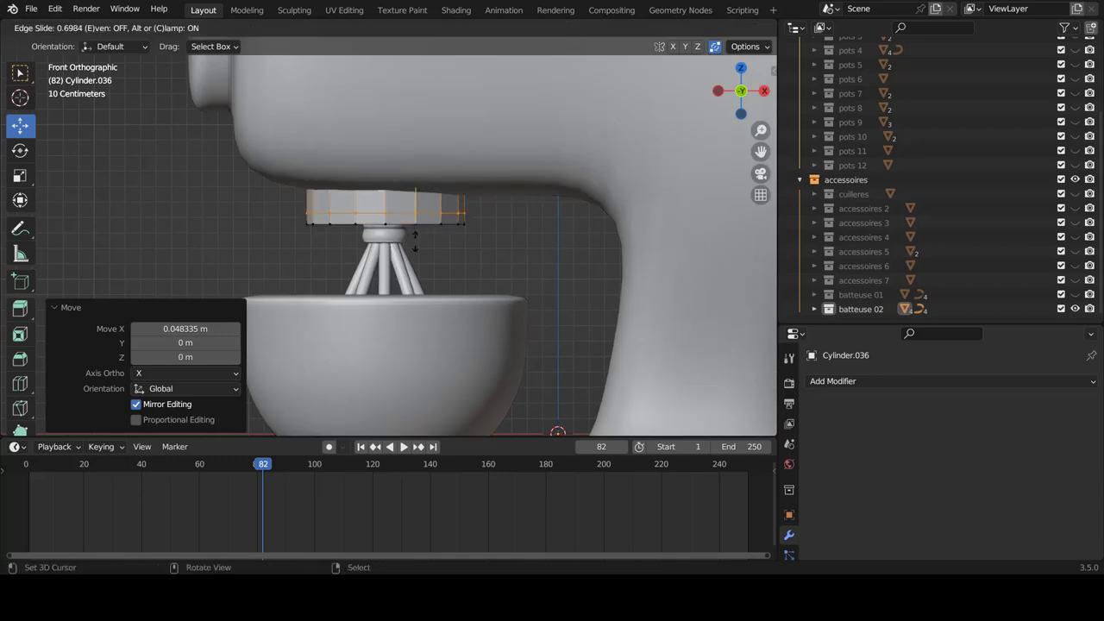
left_click(415, 246)
key("shift+z")
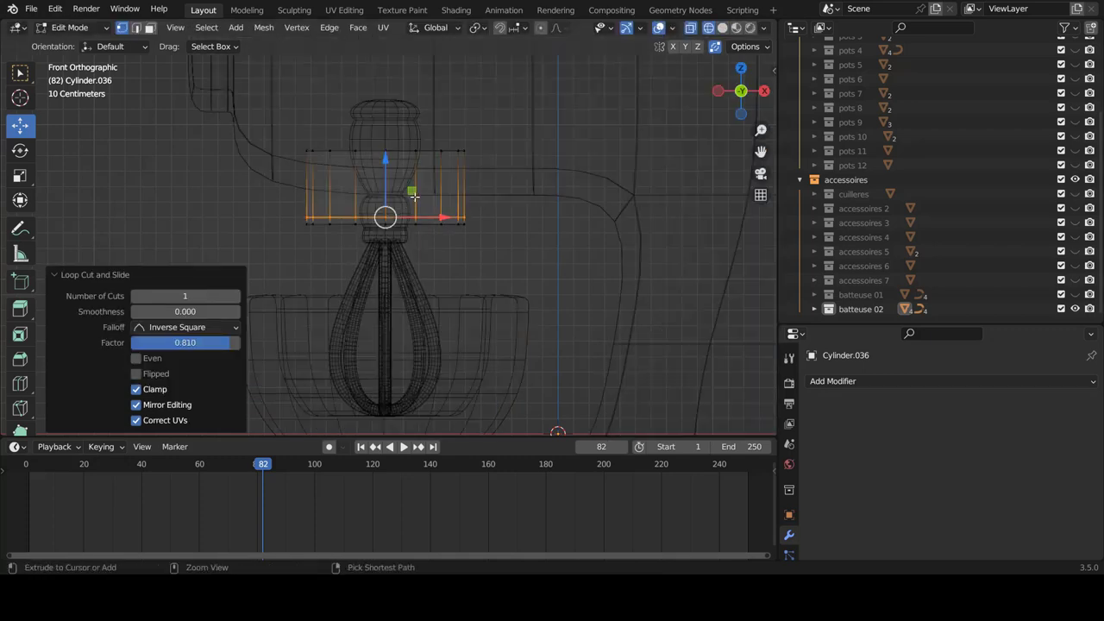
key("ctrl+r")
left_click(415, 187)
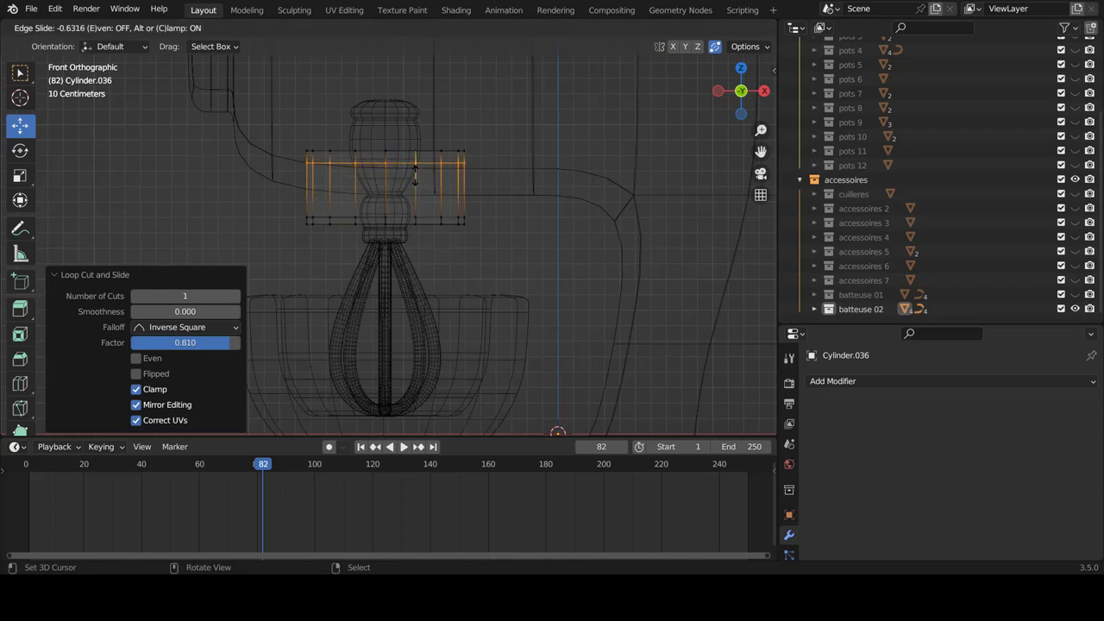
left_click(415, 174)
Box-select the hub's top faces and inset them twice
left_click(406, 152)
key("b")
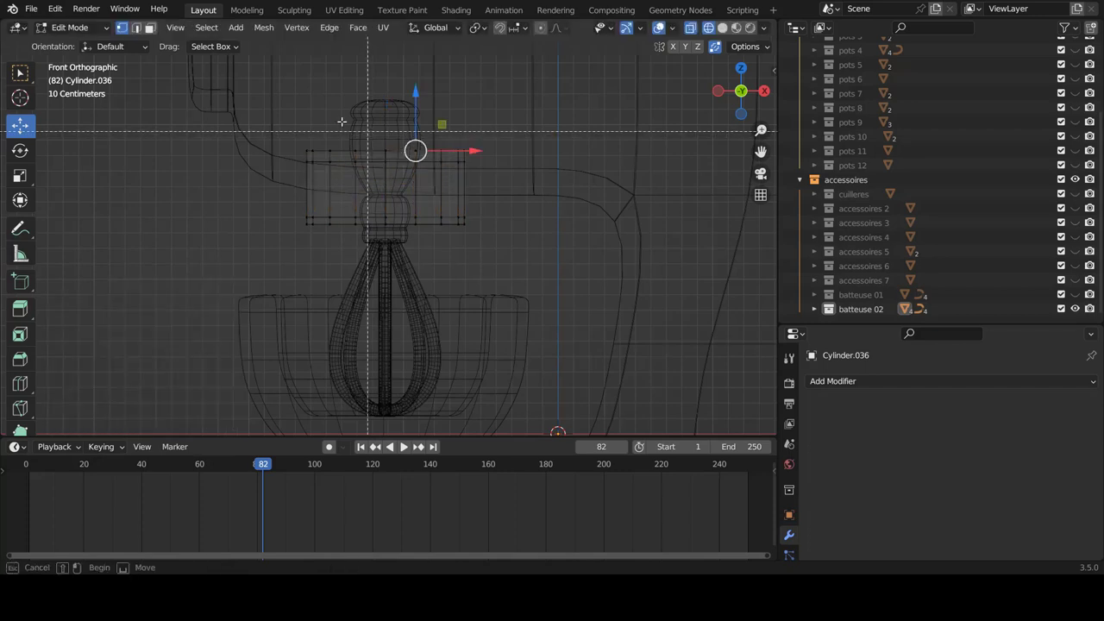
left_click_drag(267, 123, 485, 157)
key("i")
left_click(487, 174)
key("i")
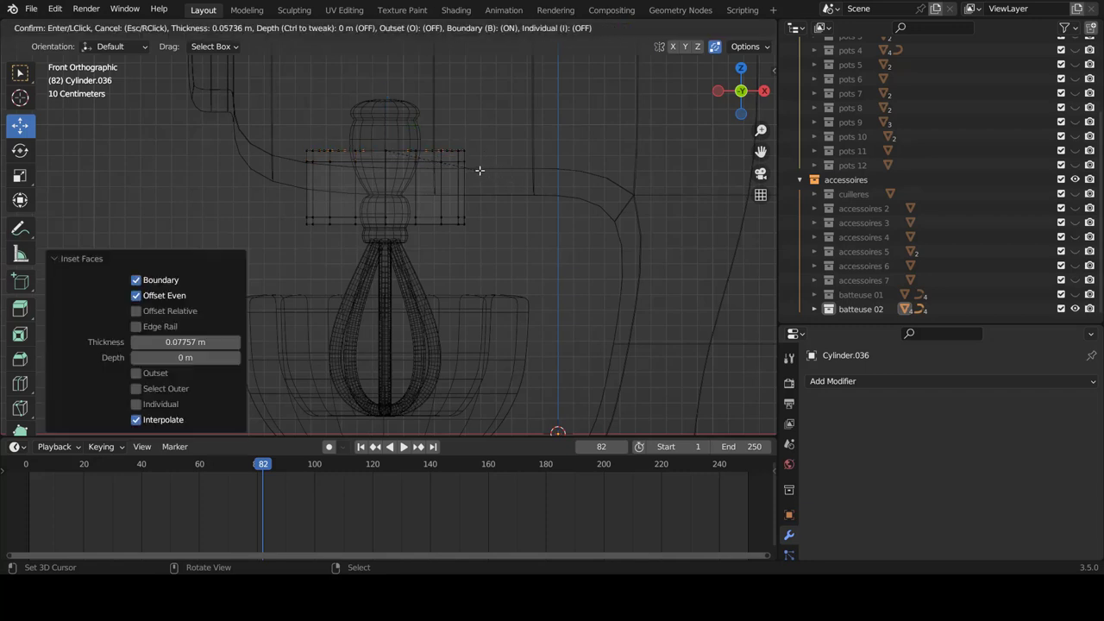
left_click(447, 185)
Box-select the hub's bottom faces, inset them twice, then return to Object Mode
left_click(414, 223)
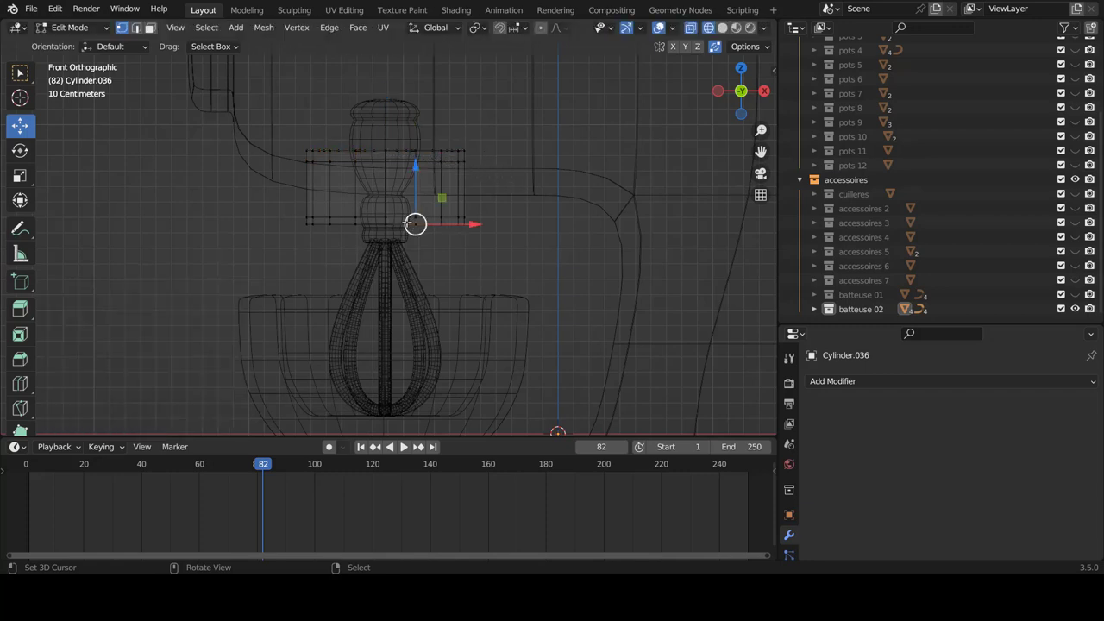
key("b")
left_click_drag(299, 220, 497, 259)
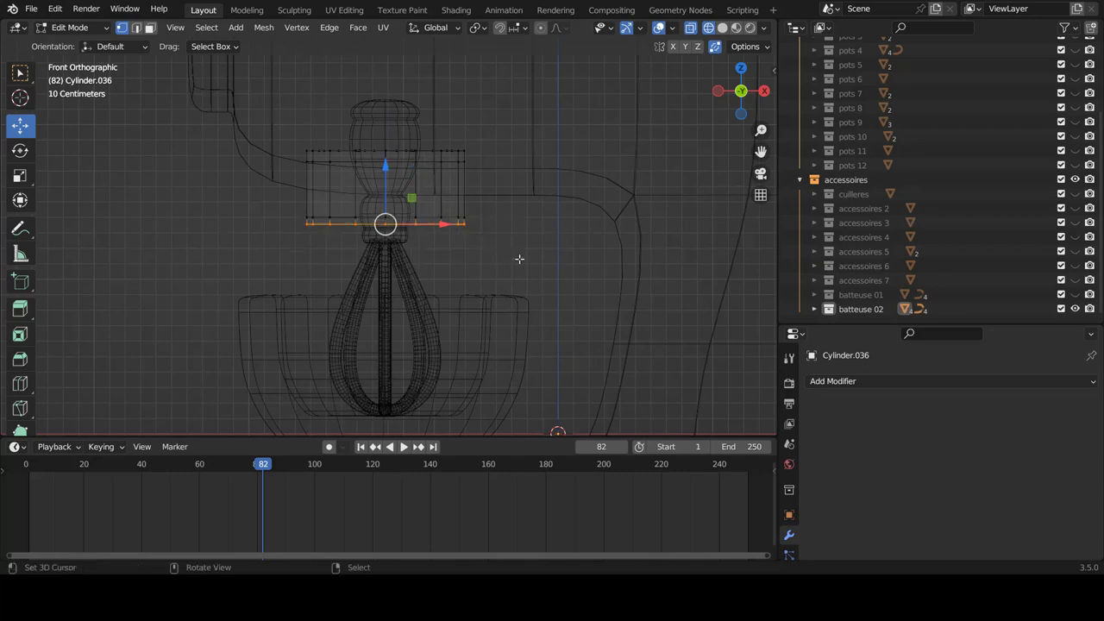
key("i")
left_click(496, 268)
key("i")
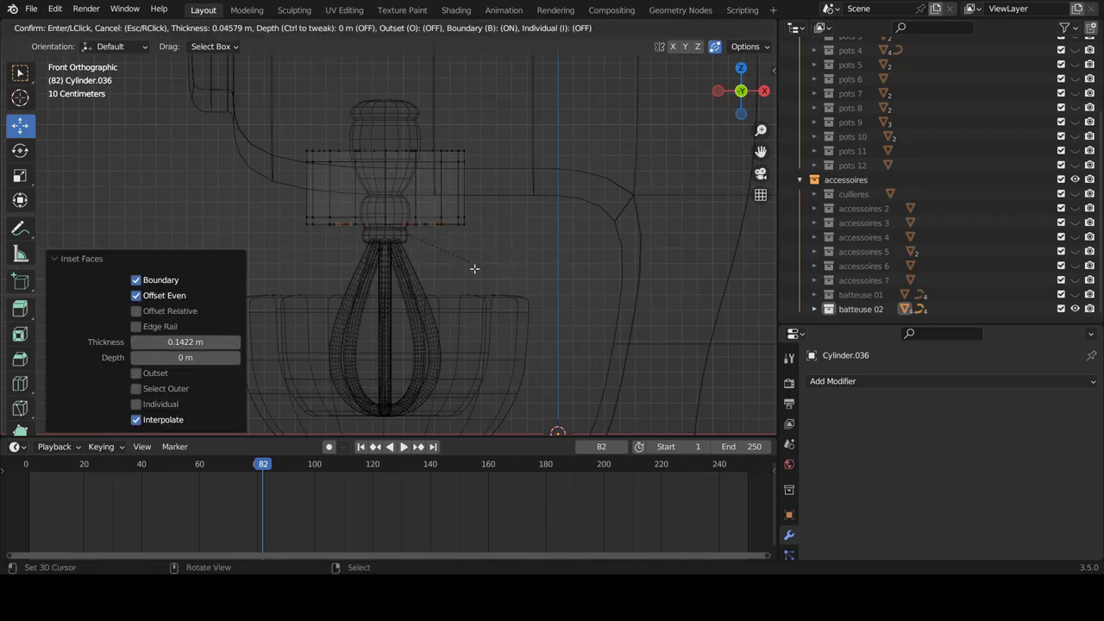
left_click(434, 227)
key("shift+z")
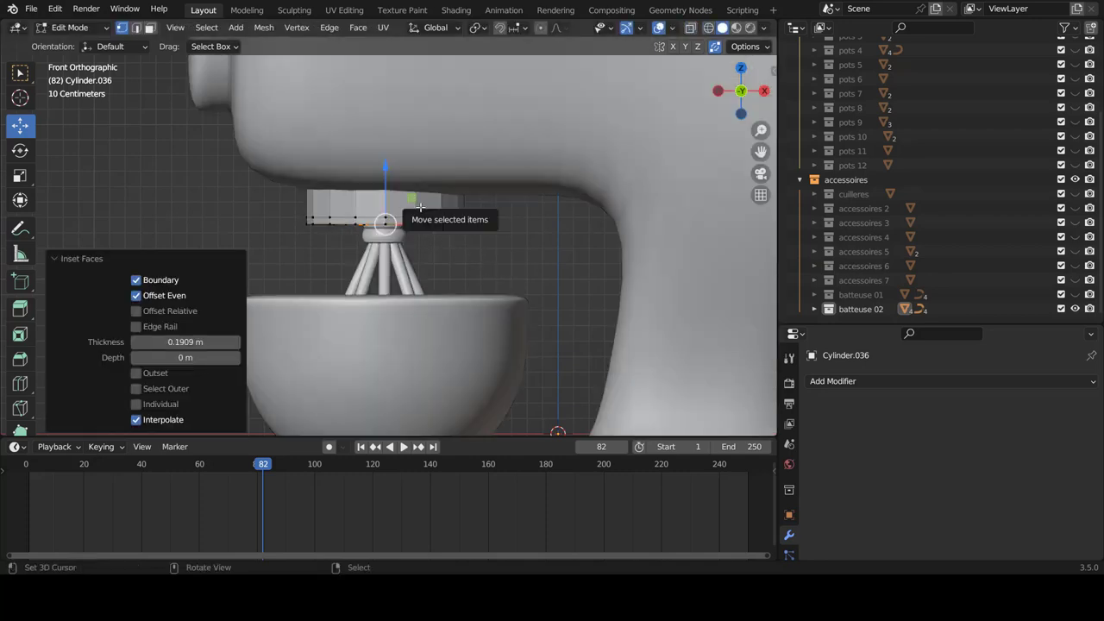
middle_click_drag(420, 204, 754, 302)
key("Tab")
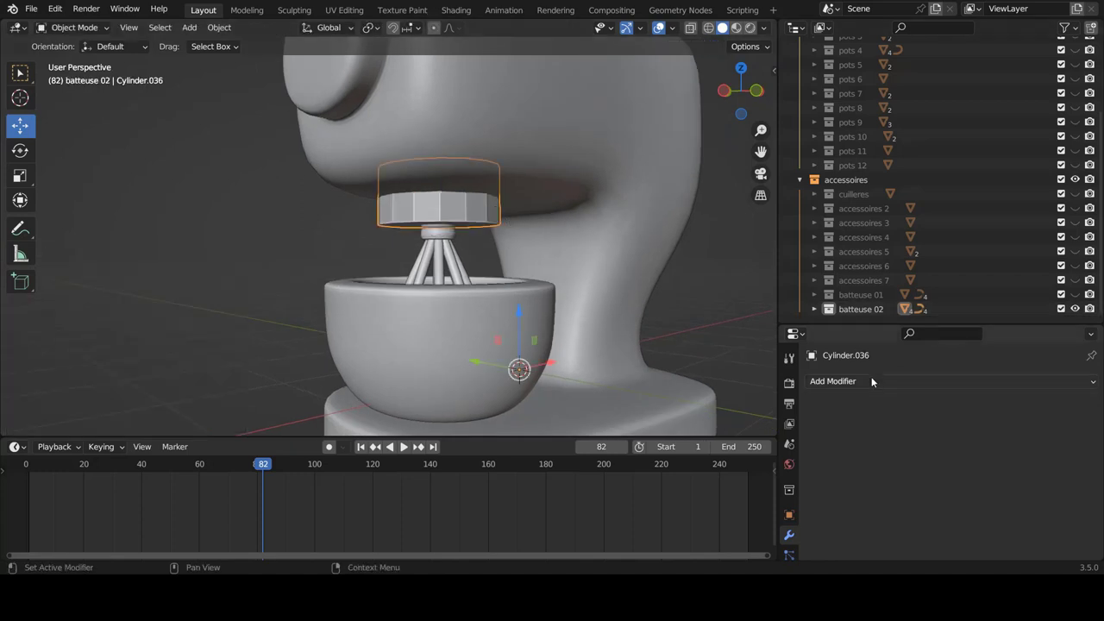
Add a Subdivision Surface modifier to the hub and shade it smooth
left_click(873, 381)
left_click(818, 303)
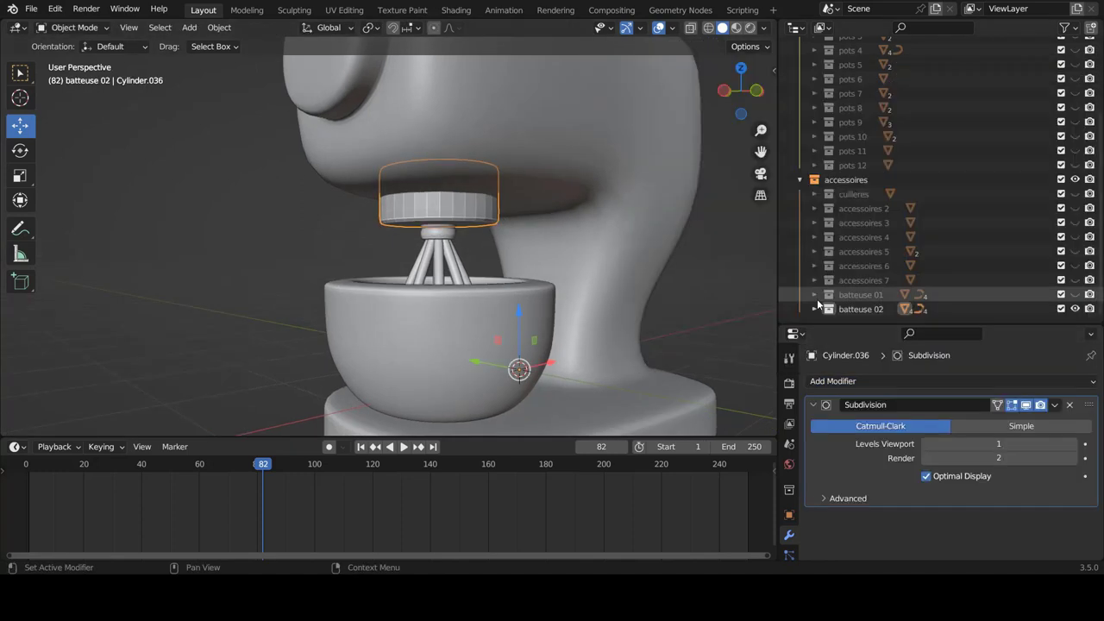
right_click(492, 195)
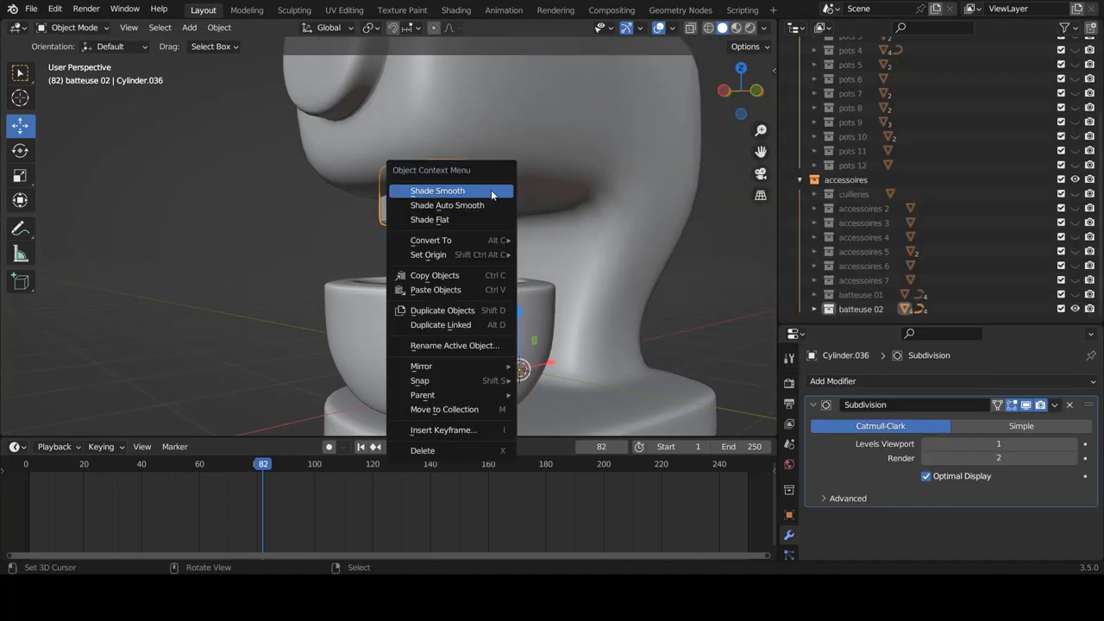
left_click(490, 190)
In front view, select the whisk's legs and wires and lower them about 0.071 m
mouse_move(505, 224)
middle_mouse_down()
mouse_move(429, 228)
mouse_move(394, 206)
mouse_move(422, 229)
middle_mouse_up()
key("KP_3")
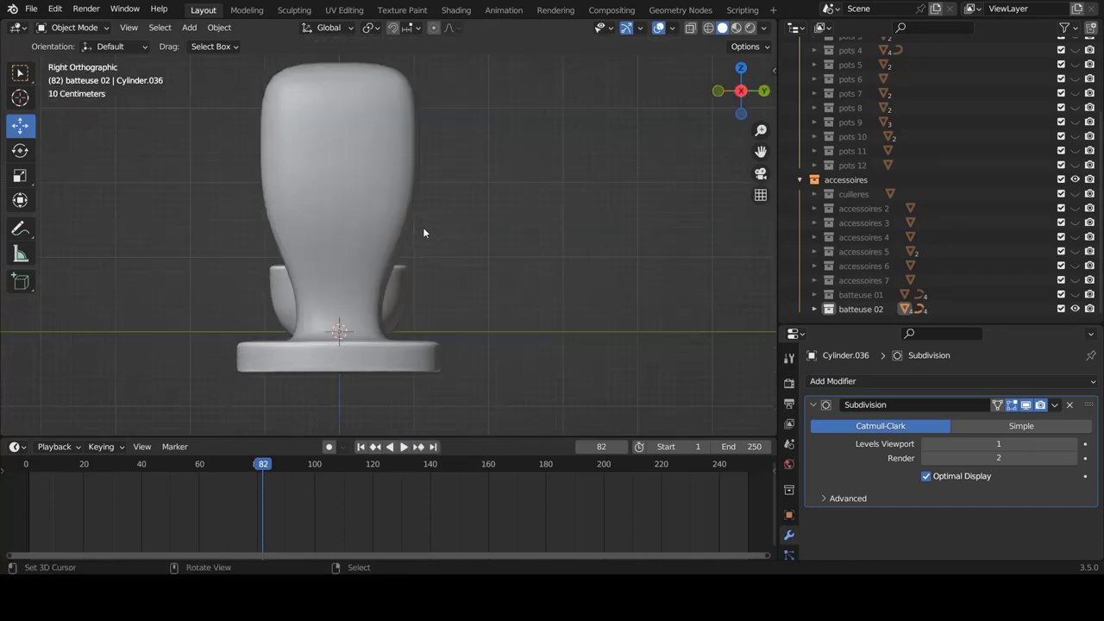
key("KP_1")
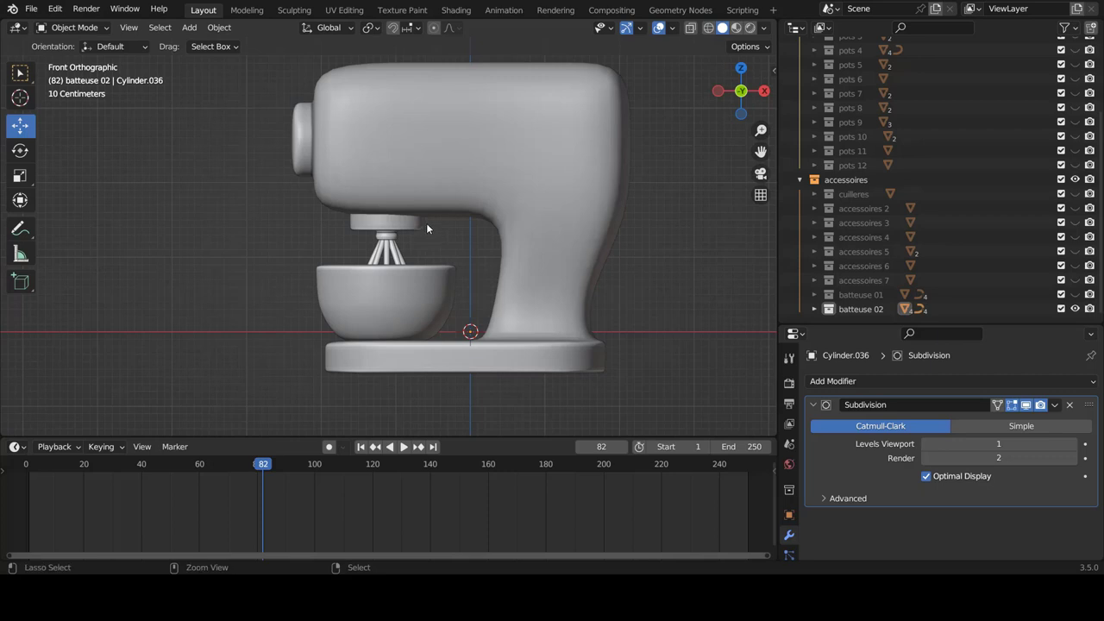
scroll(427, 223, "up", 2)
scroll(478, 268, "up", 1)
scroll(462, 273, "down", 2, "ctrl")
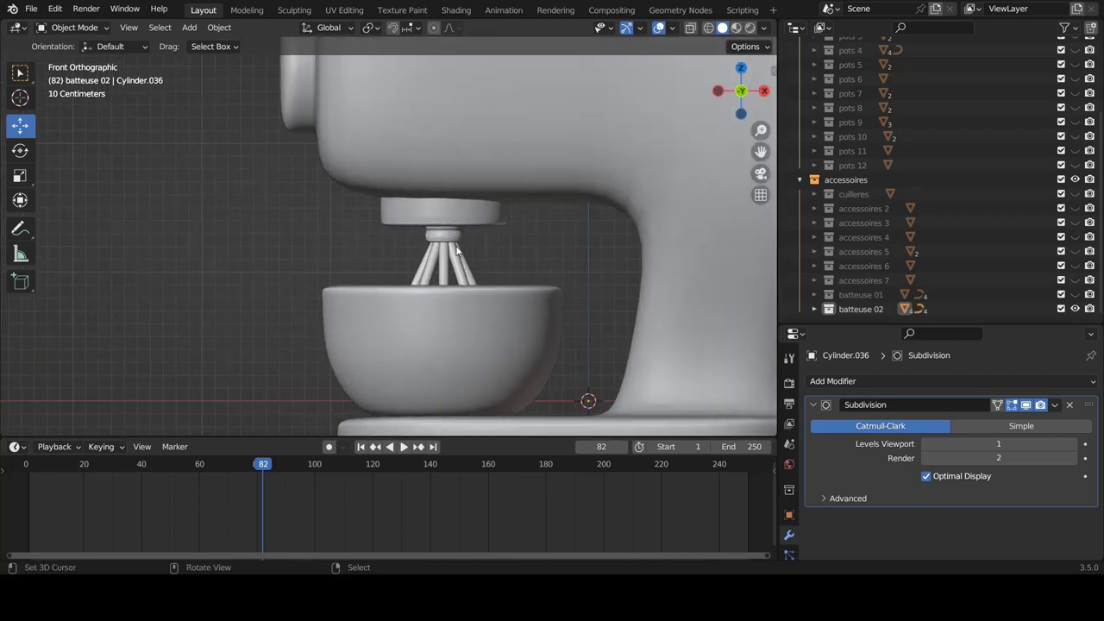
left_click(451, 241)
scroll(458, 214, "up", 2)
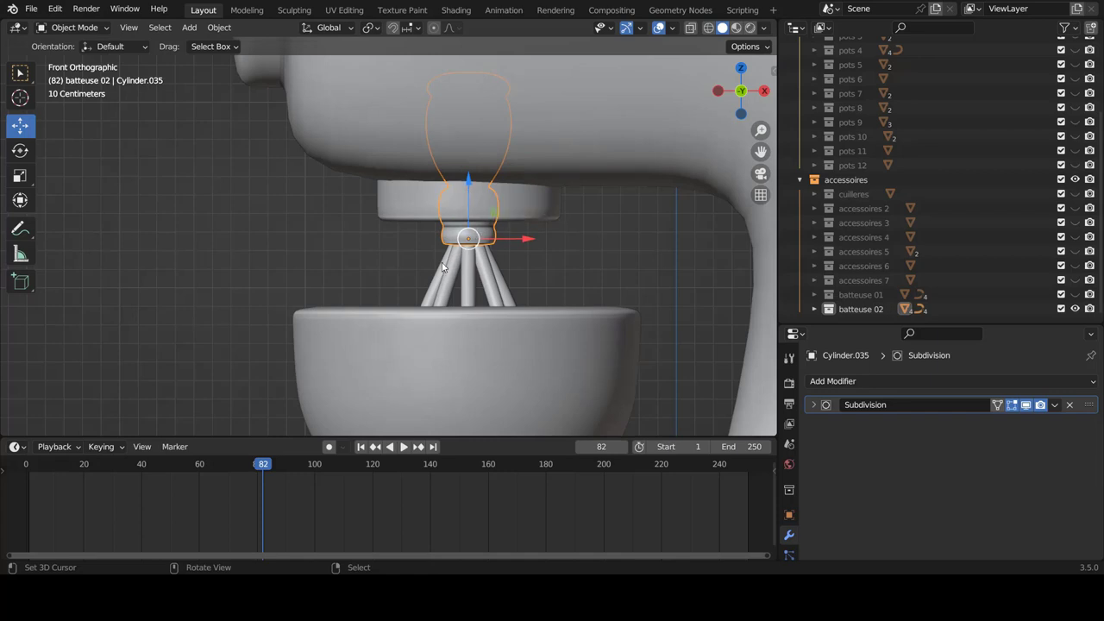
left_click_drag(385, 248, 575, 275)
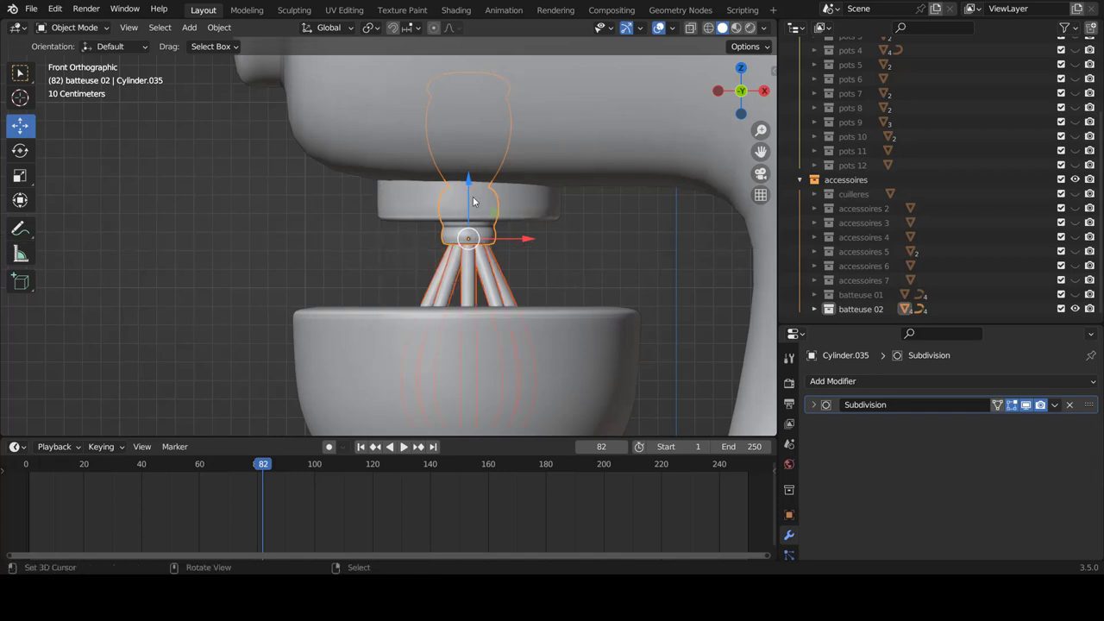
left_click_drag(468, 188, 471, 201)
key("alt+a")
Orbit to a front-left perspective and select the bowl
middle_click_drag(471, 201, 481, 271)
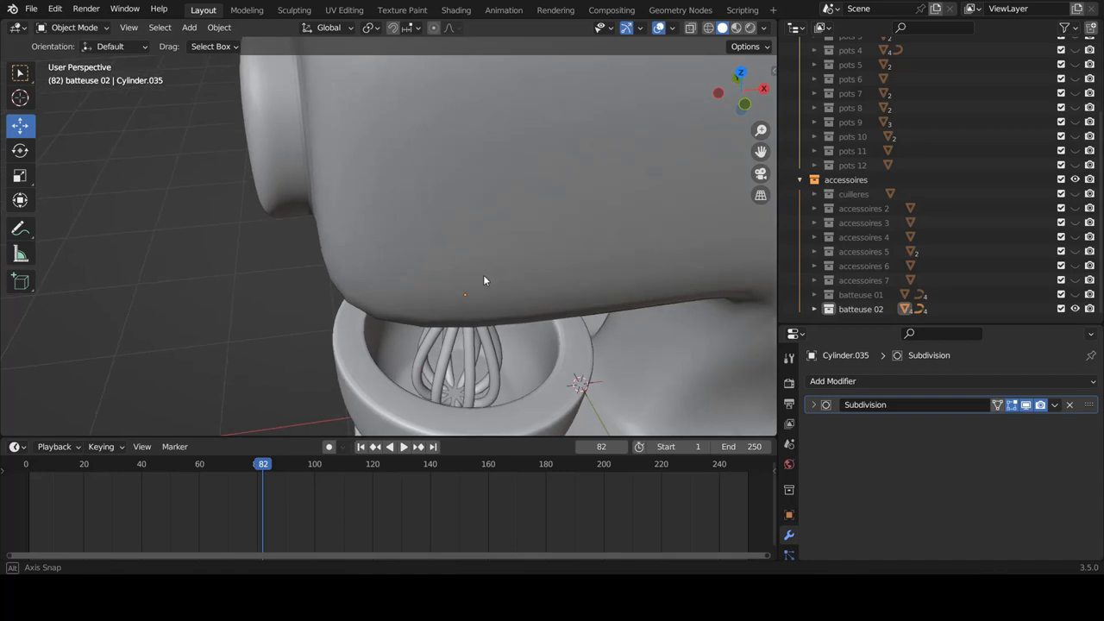
scroll(482, 224, "down", 2)
middle_click_drag(482, 224, 517, 206)
scroll(474, 249, "down", 3)
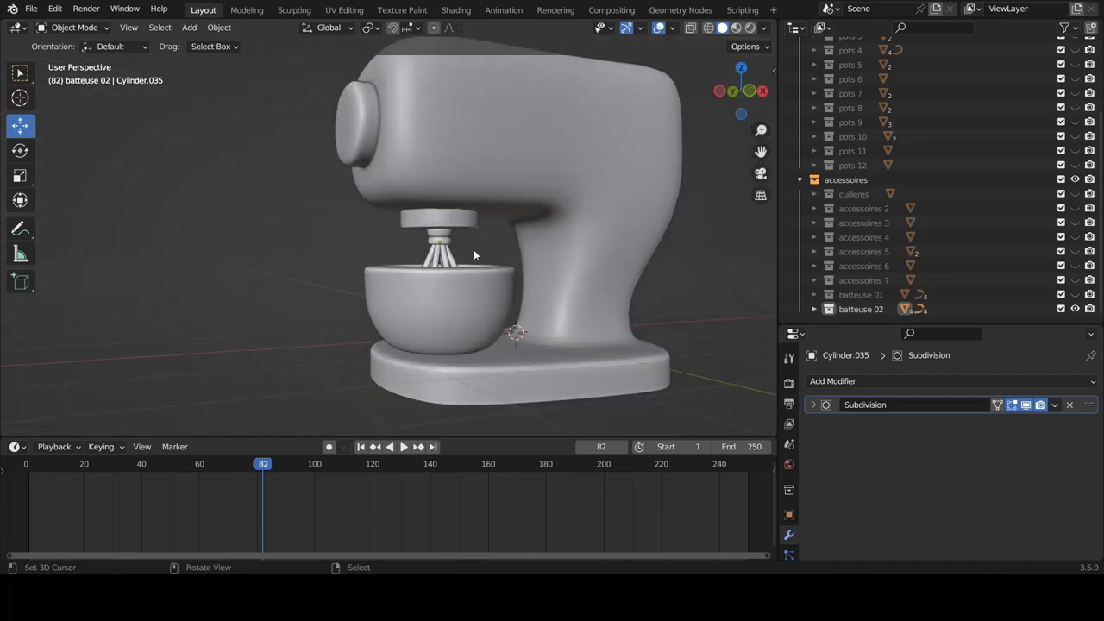
left_click(474, 308)
mouse_move(476, 307)
middle_mouse_down("shift")
mouse_move(477, 289)
mouse_move(511, 306)
middle_mouse_up("shift")
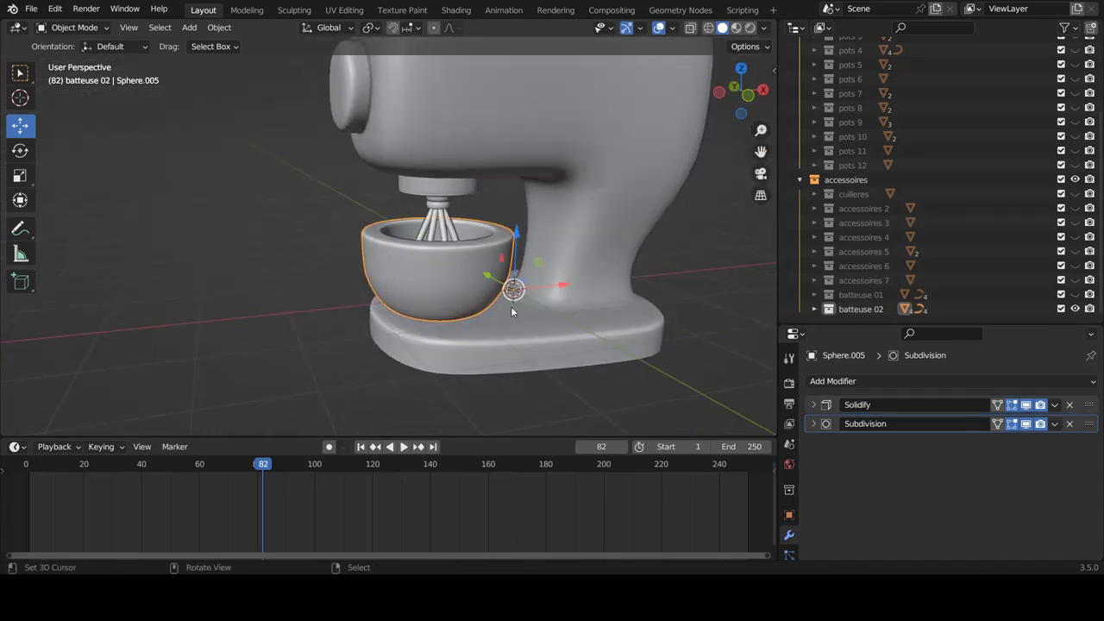
Reduce the bowl's Solidify thickness from 0.25 m to 0.08 m
scroll(513, 308, "up", 3)
left_click(812, 405)
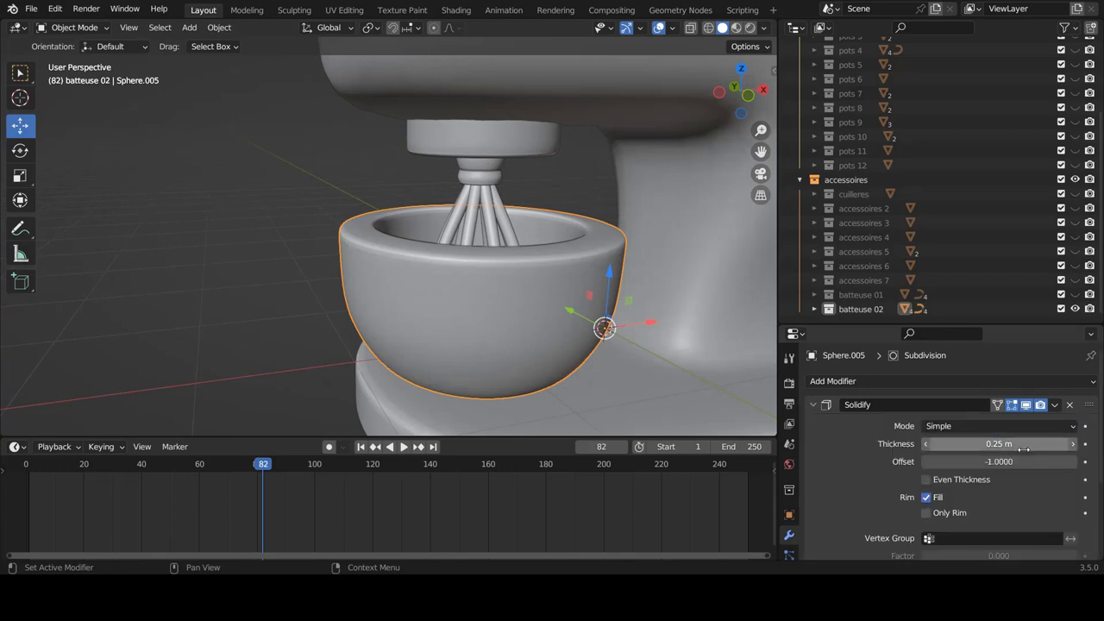
mouse_move(992, 444)
left_mouse_down()
mouse_move(1010, 444)
mouse_move(980, 443)
left_mouse_up()
scroll(372, 253, "down", 4)
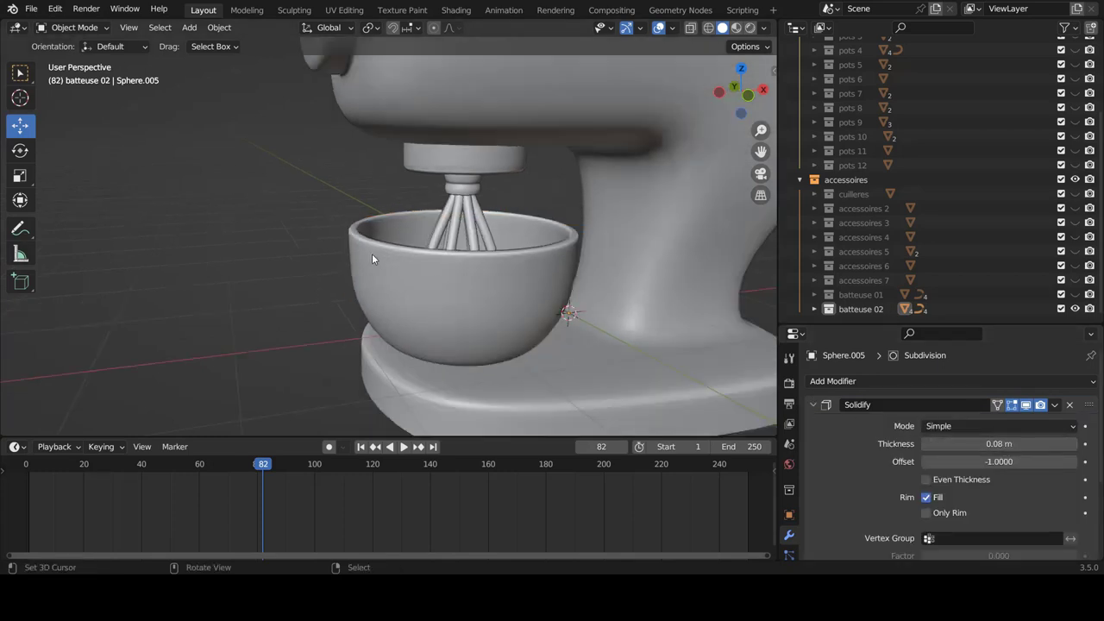
Orbit around the finished mixer to review it from above, front and side
mouse_move(372, 254)
middle_mouse_down()
mouse_move(360, 317)
mouse_move(518, 245)
middle_mouse_up()
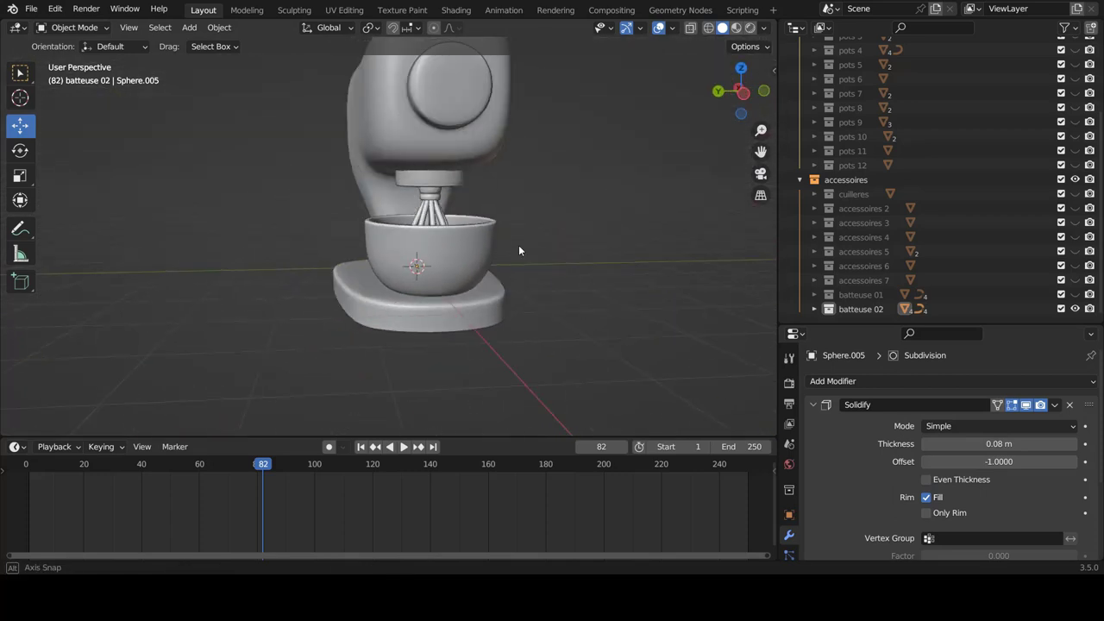
scroll(516, 245, "down", 3)
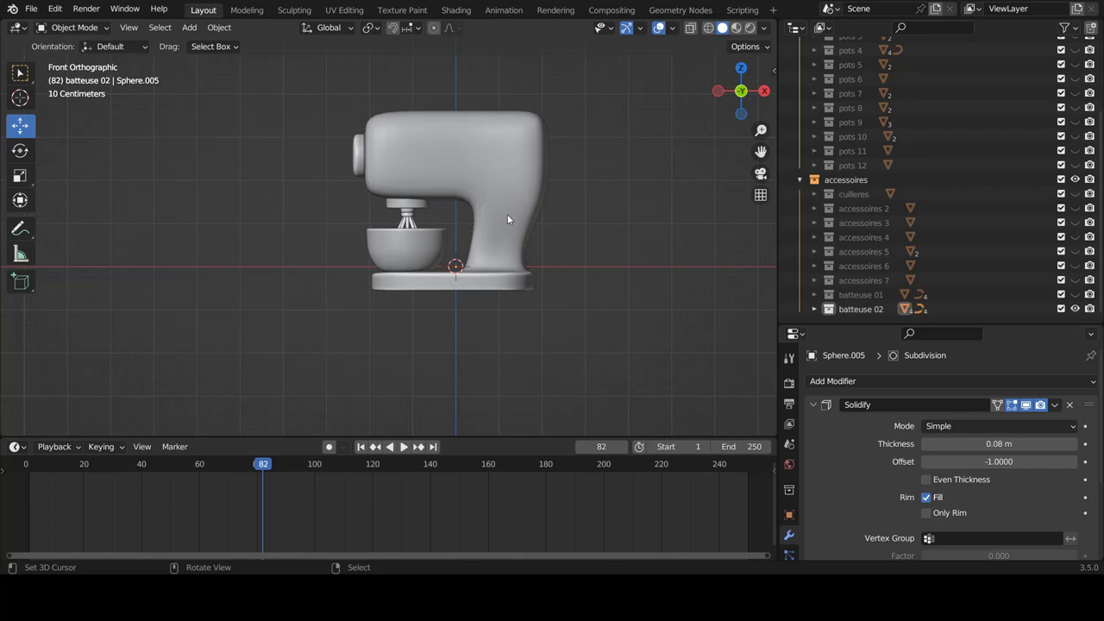
mouse_move(457, 196)
middle_mouse_down()
mouse_move(451, 256)
mouse_move(392, 208)
mouse_move(369, 157)
mouse_move(478, 182)
mouse_move(498, 233)
mouse_move(516, 237)
middle_mouse_up()
scroll(517, 236, "up", 3)
scroll(341, 210, "down", 1)
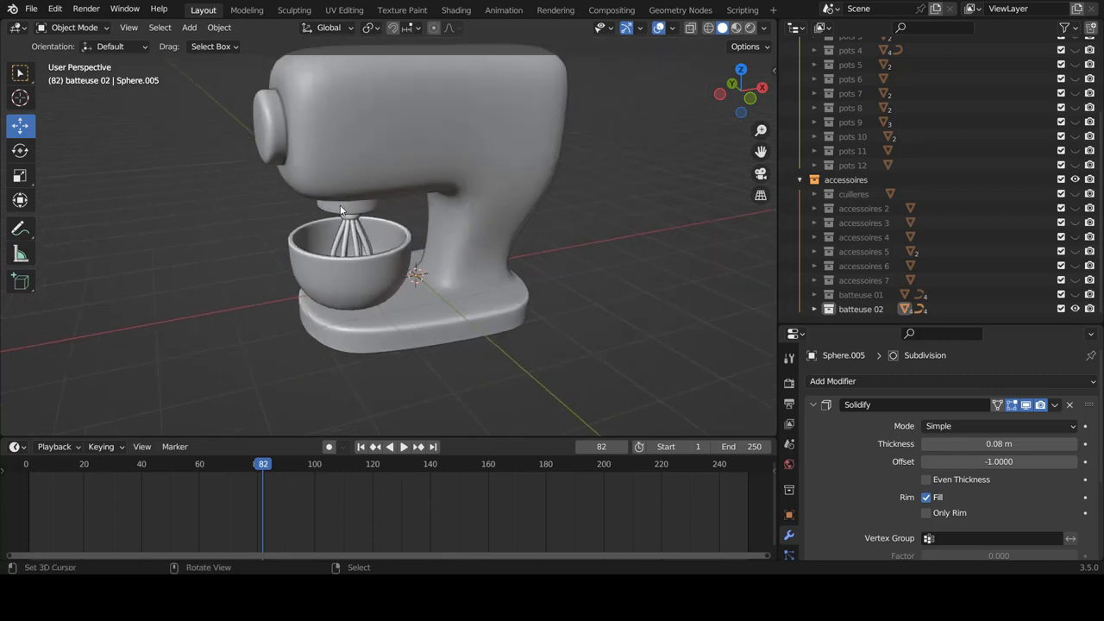
middle_click_drag(341, 209, 673, 207)
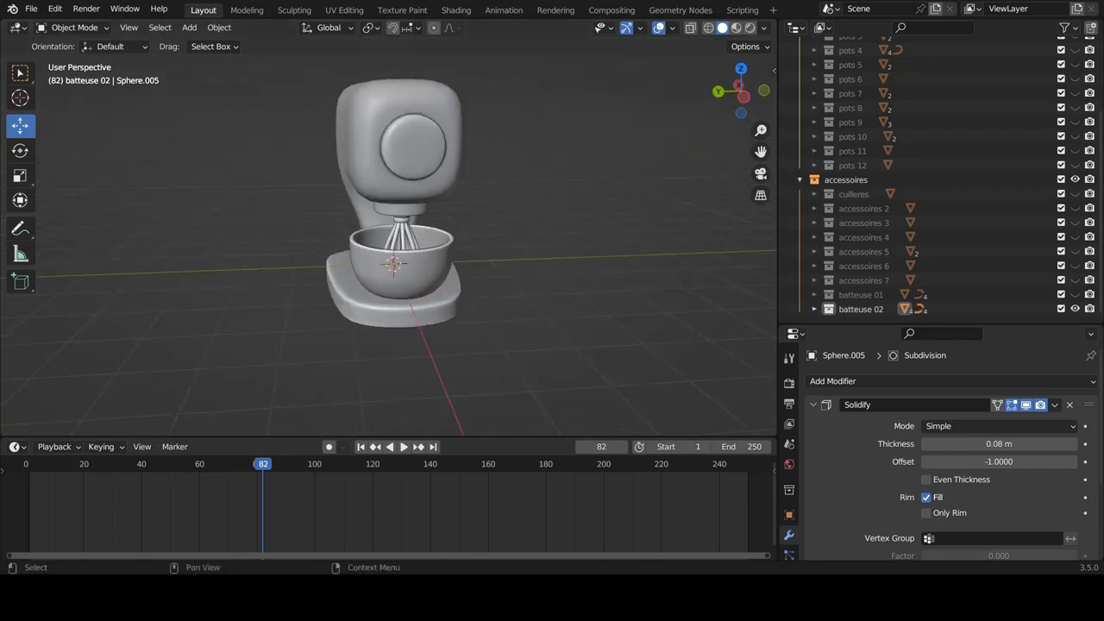
mouse_move(559, 253)
middle_mouse_down()
mouse_move(276, 256)
mouse_move(462, 270)
mouse_move(614, 254)
middle_mouse_up()
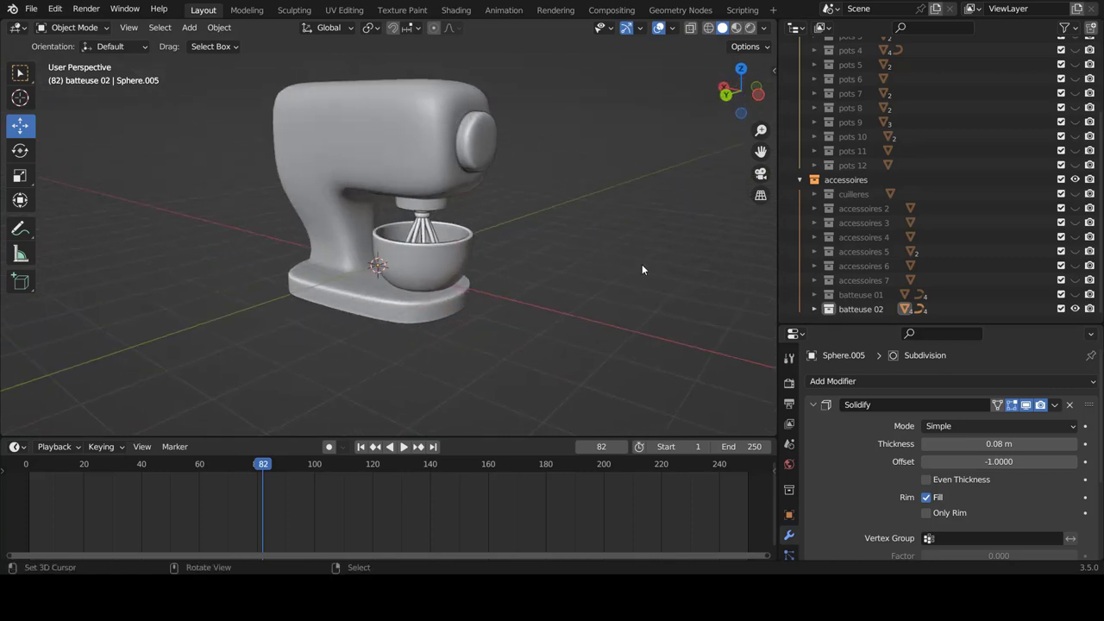